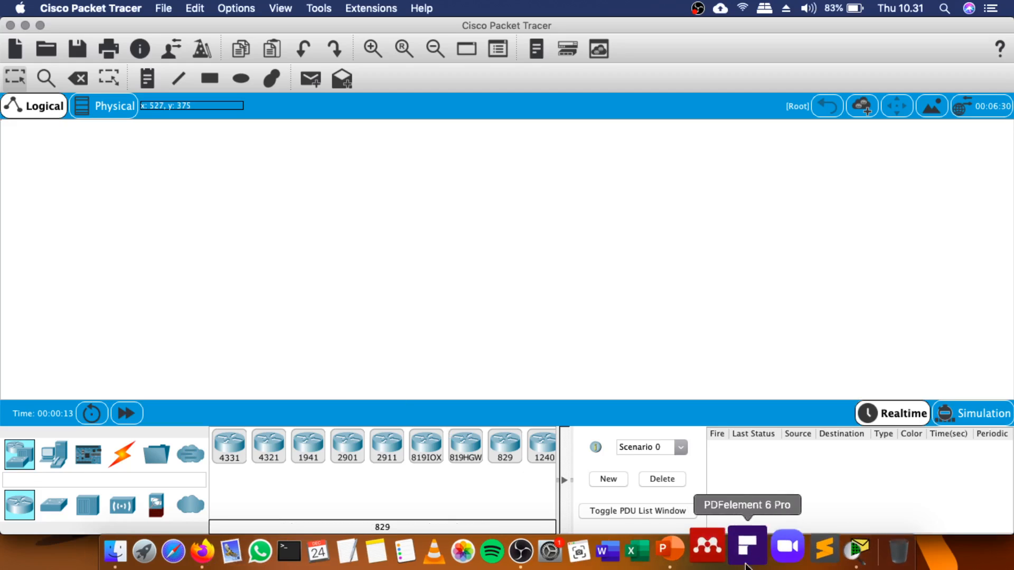
# Switch to PowerPoint and examine the subnet result table's network, host and broadcast addresses row by row.
pyautogui.click(686, 564)
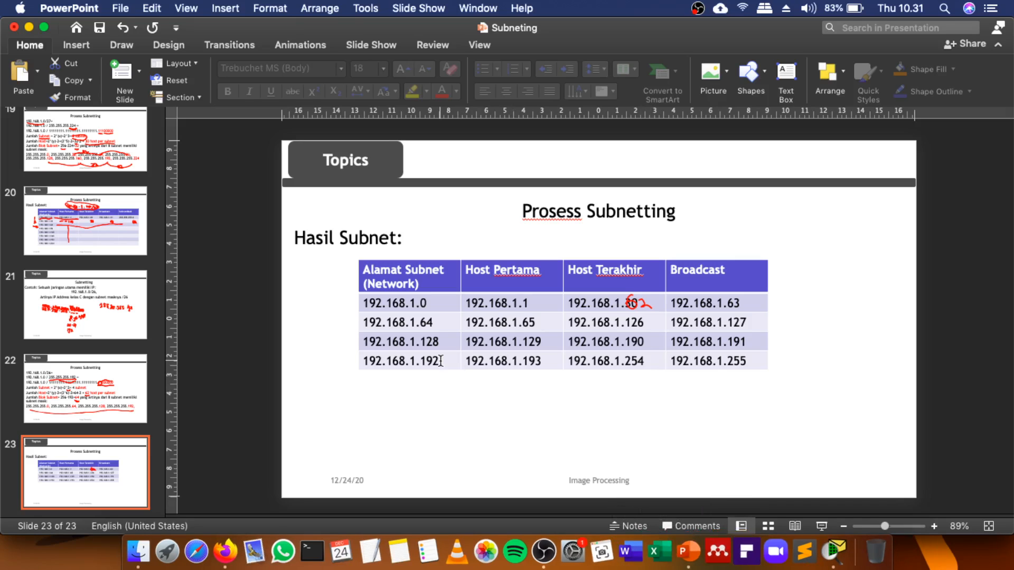
pyautogui.click(383, 305)
pyautogui.click(392, 323)
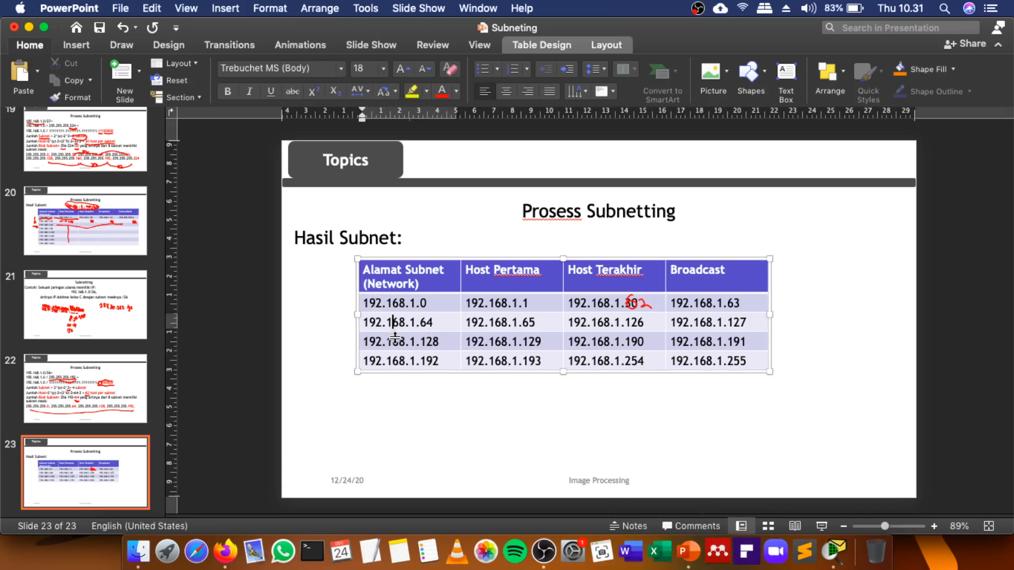
pyautogui.click(397, 341)
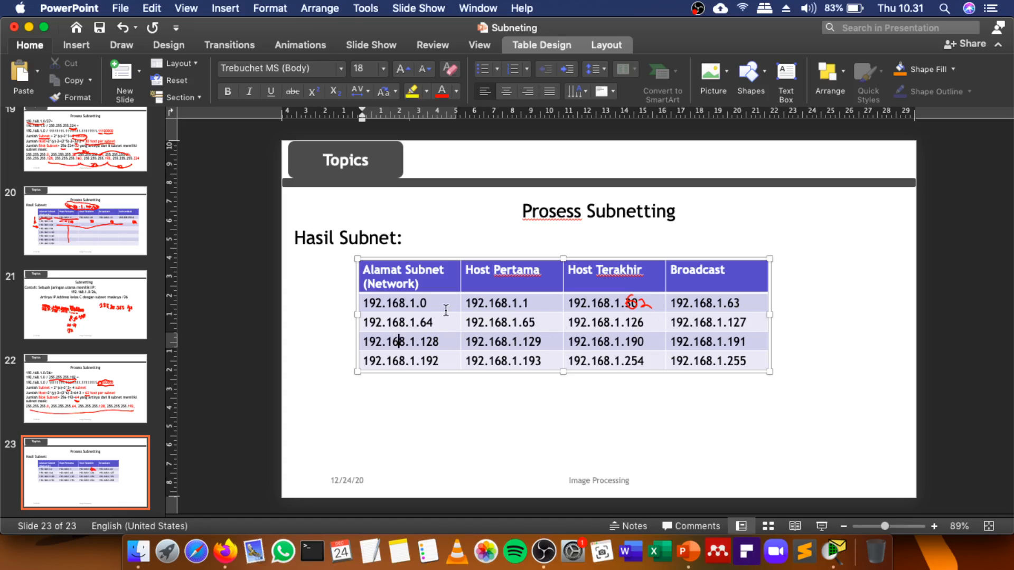
pyautogui.moveTo(390, 361); pyautogui.dragTo(738, 353)
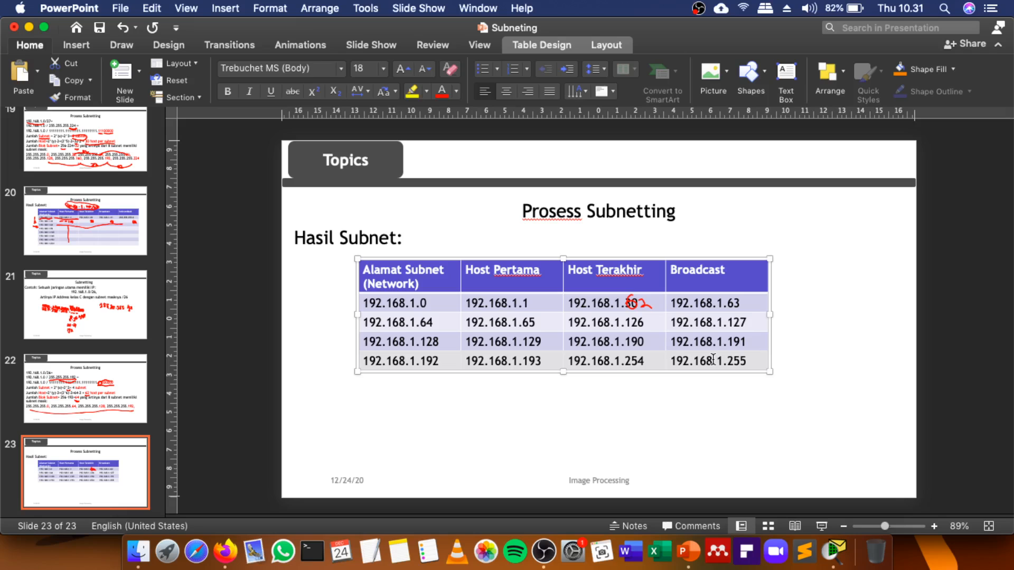
# Switch to Cisco Packet Tracer and place three PT-Router devices side by side in the logical workspace.
pyautogui.click(835, 552)
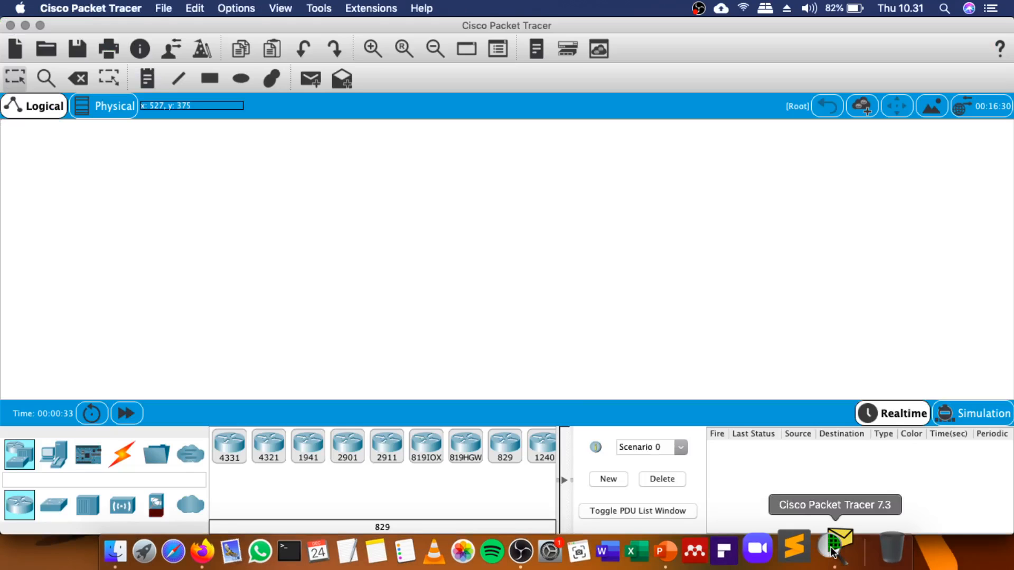
pyautogui.click(565, 467)
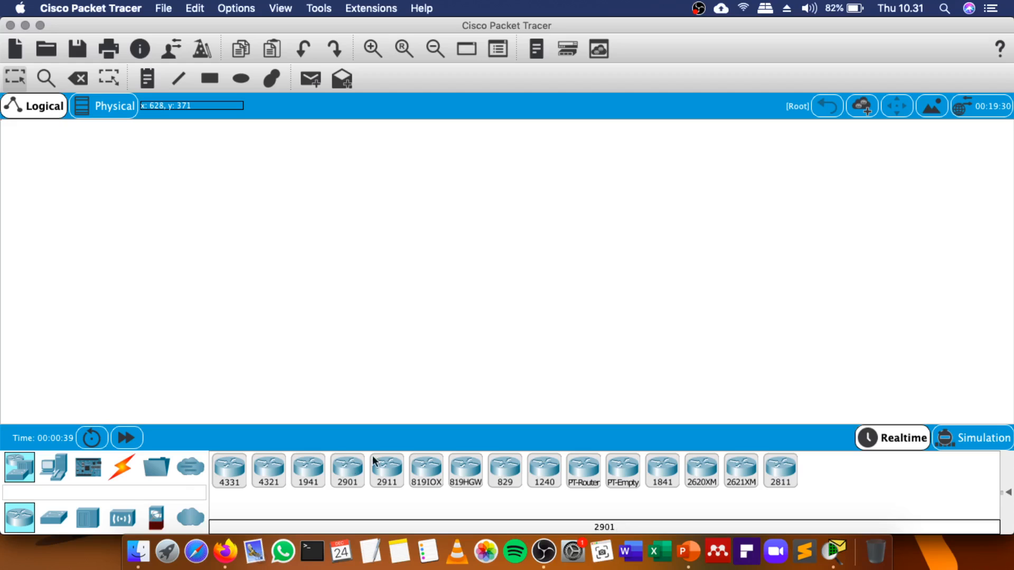
pyautogui.moveTo(583, 470); pyautogui.dragTo(372, 257)
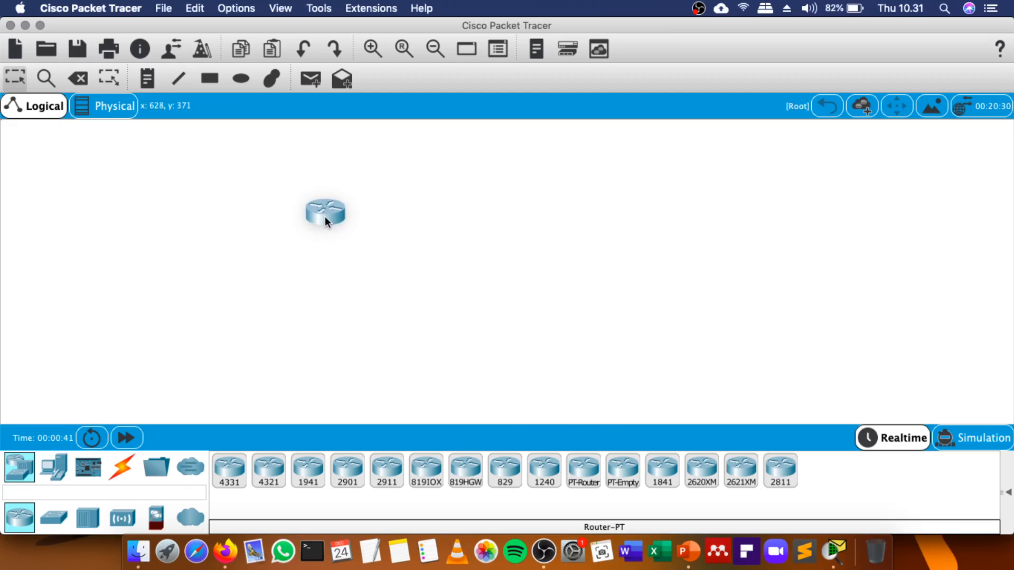
pyautogui.moveTo(325, 217); pyautogui.dragTo(325, 218)
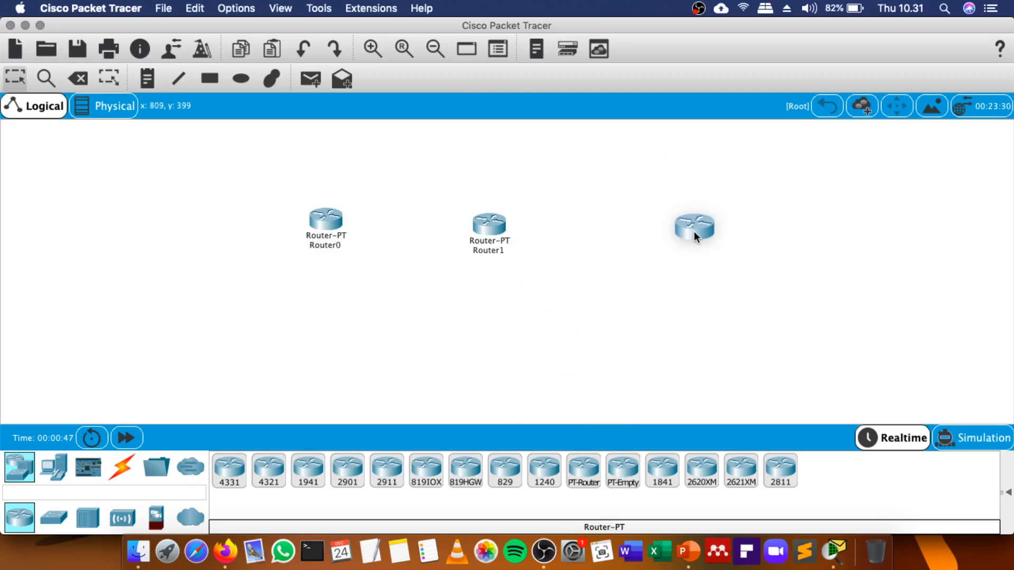
pyautogui.click(683, 241)
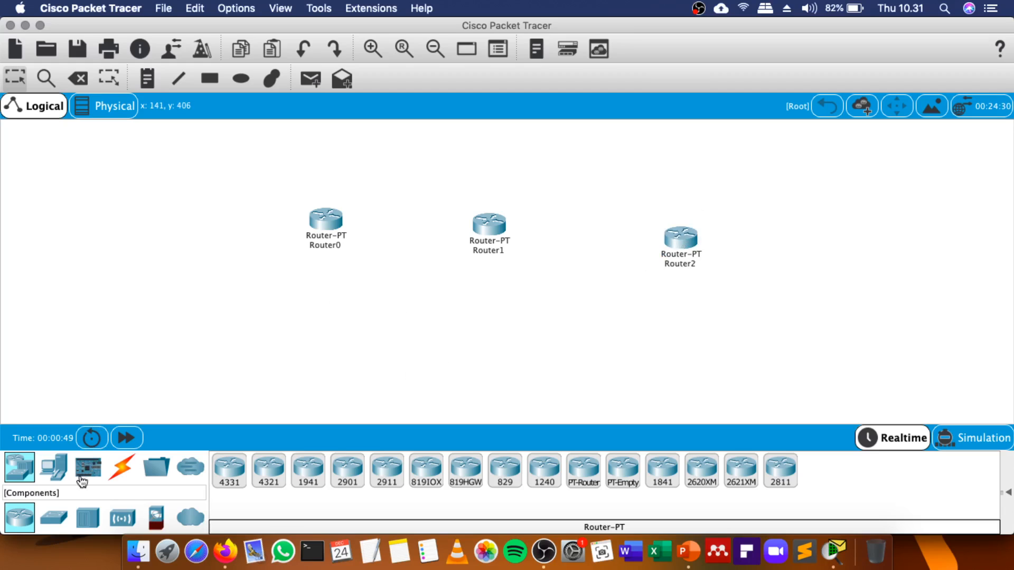
# Place a PT-Switch below Router0 and line up the three routers in a level row near the workspace's upper edge.
pyautogui.click(53, 519)
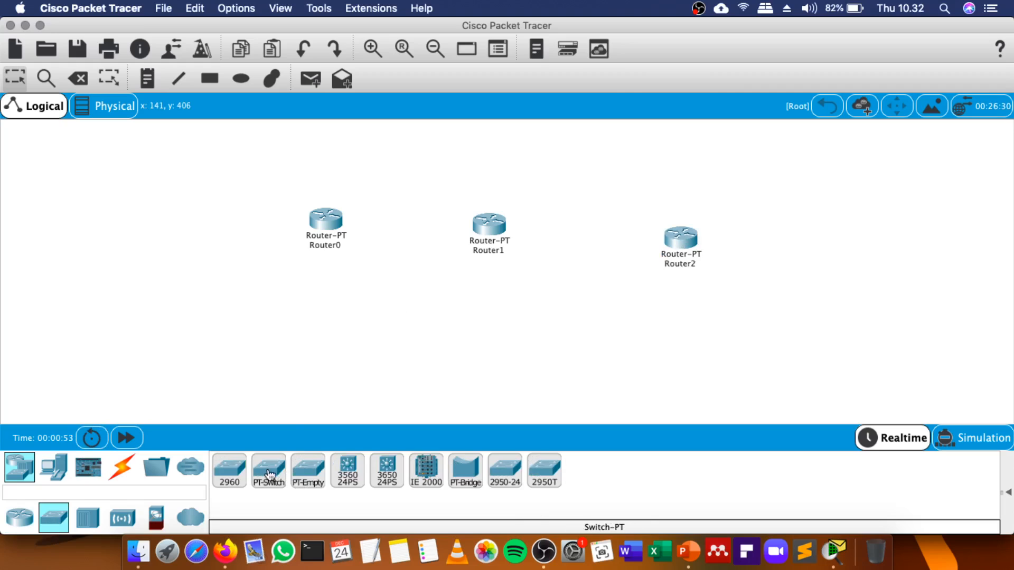
pyautogui.click(318, 299)
pyautogui.moveTo(485, 228); pyautogui.dragTo(467, 193)
pyautogui.moveTo(326, 230); pyautogui.dragTo(336, 192)
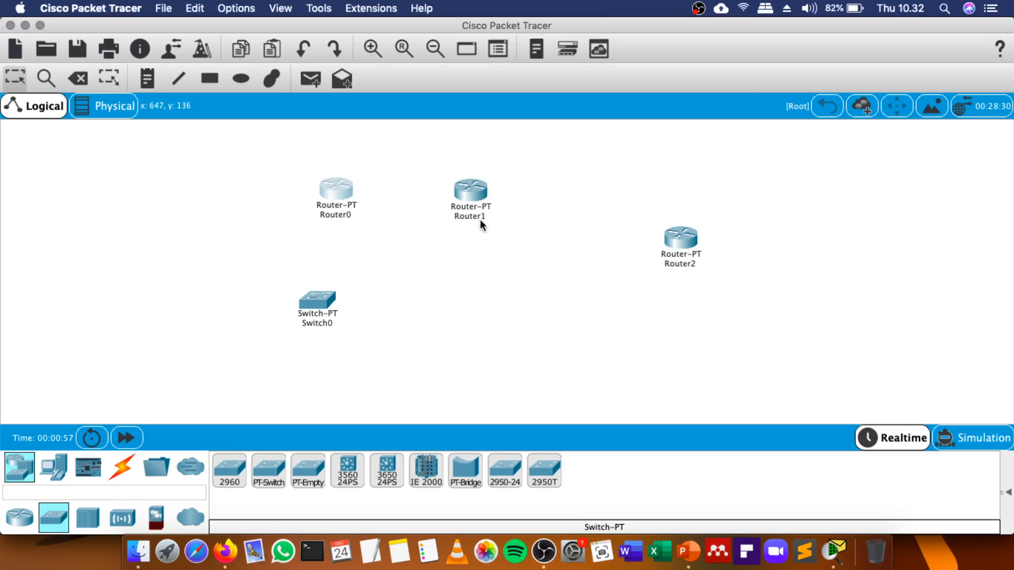
pyautogui.moveTo(663, 239); pyautogui.dragTo(573, 192)
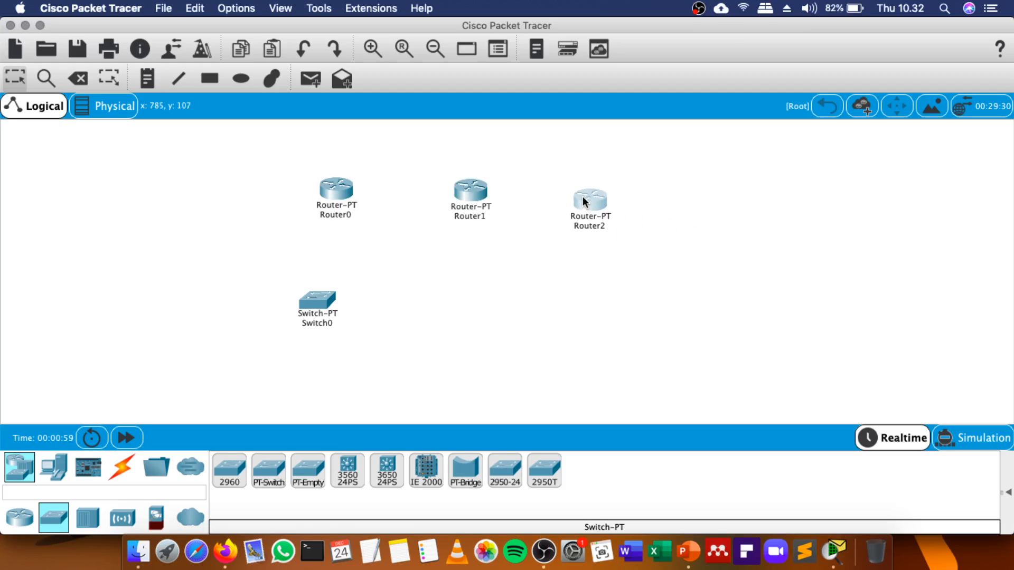
# Move Switch0 slightly closer to Router0 and add two more PT-Switches, one below Router1 and one below Router2.
pyautogui.moveTo(325, 295); pyautogui.dragTo(318, 281)
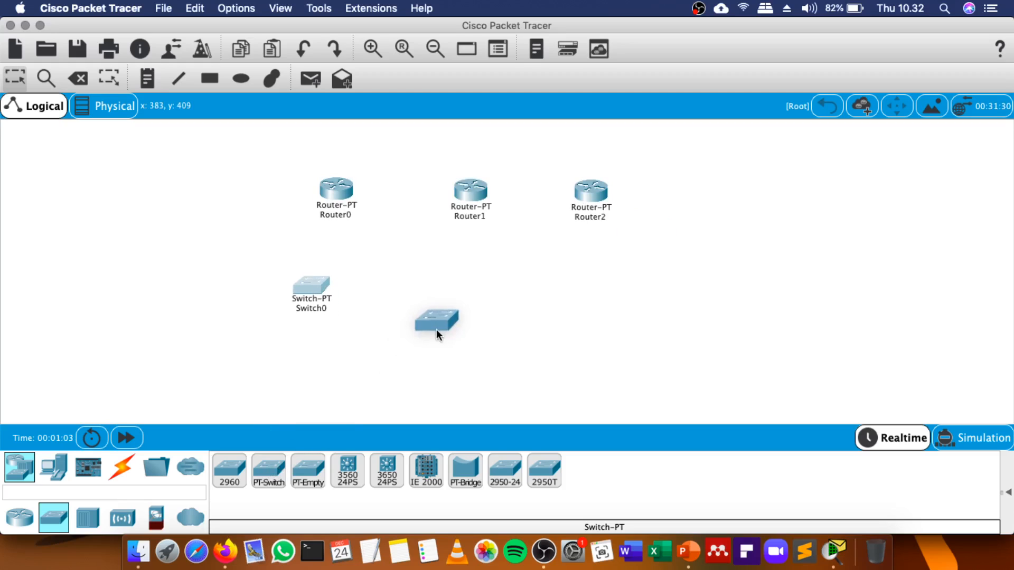
pyautogui.click(269, 469)
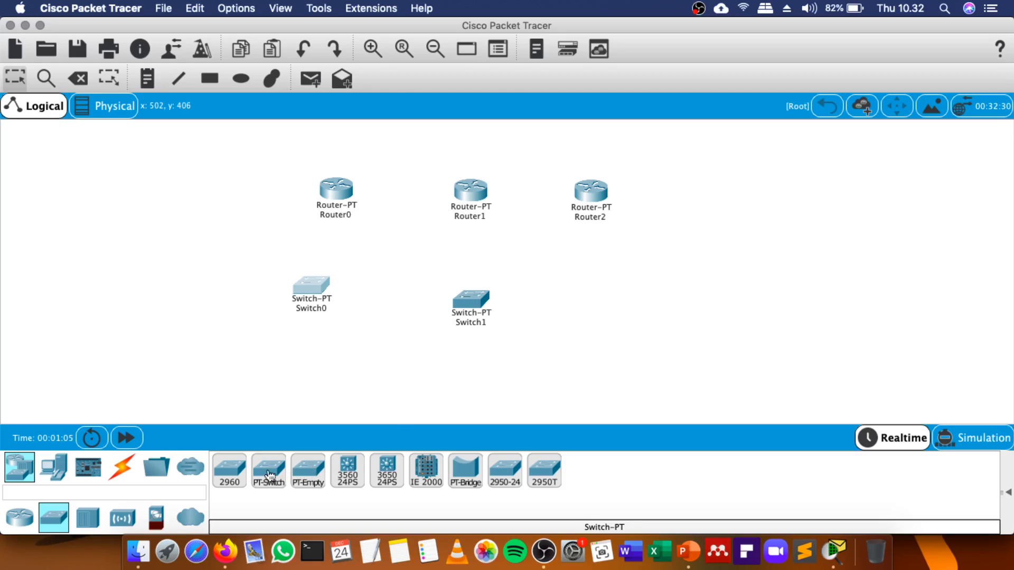
pyautogui.click(627, 314)
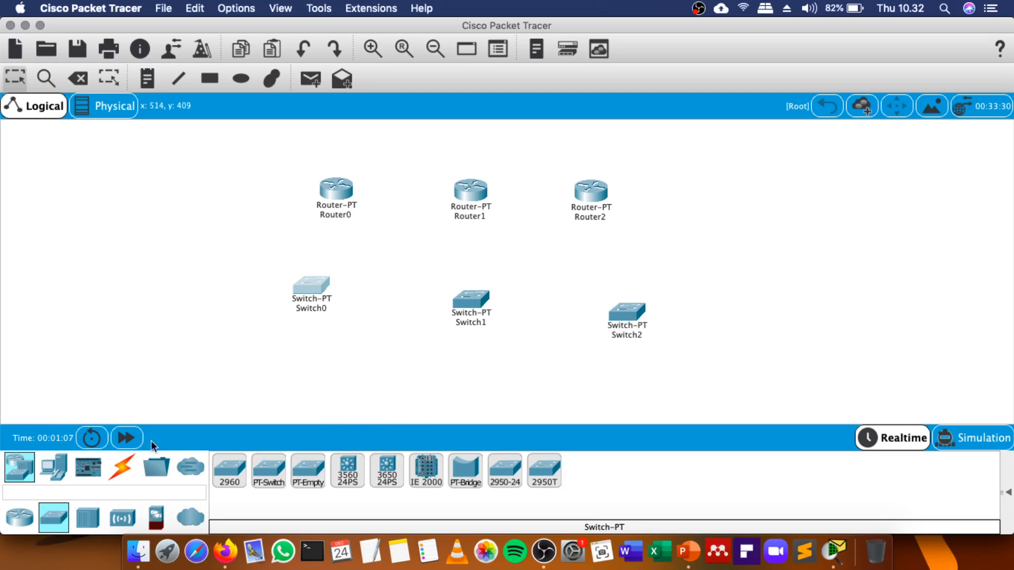
# Add one PC and two laptops in a row below Switch0.
pyautogui.click(55, 469)
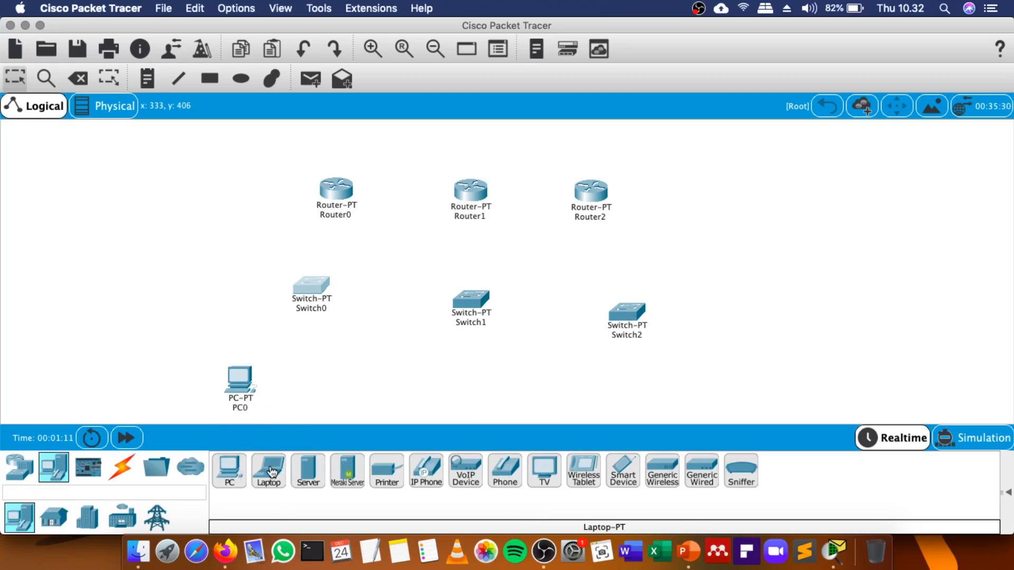
pyautogui.click(293, 388)
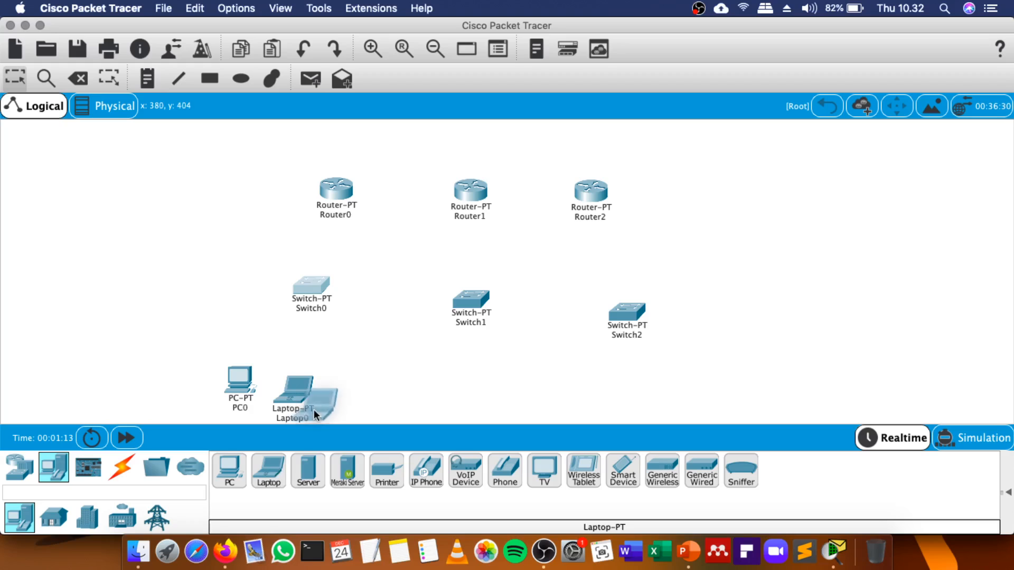
pyautogui.click(348, 390)
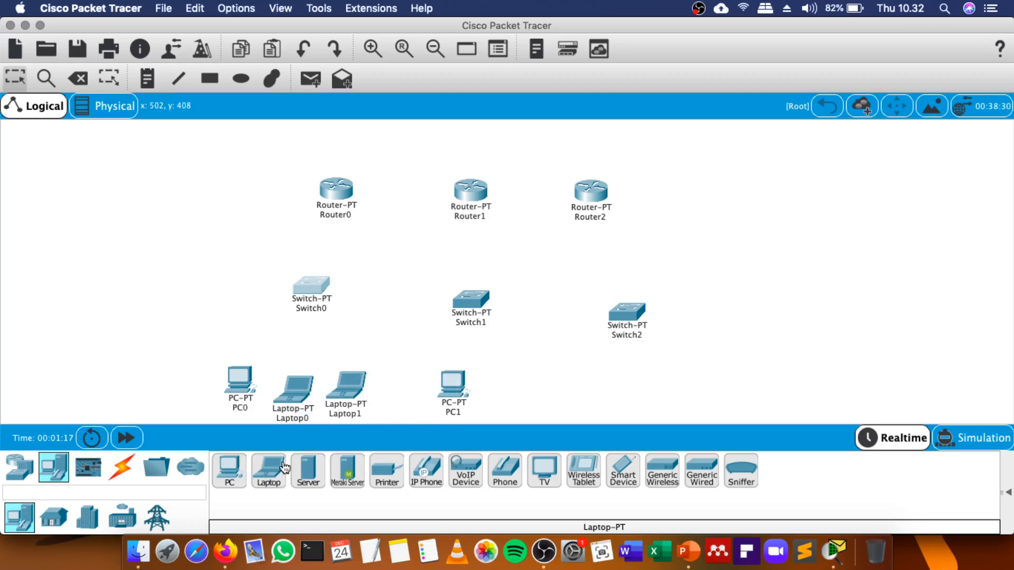
# Add two PCs and one laptop in a row below Switch1.
pyautogui.click(505, 387)
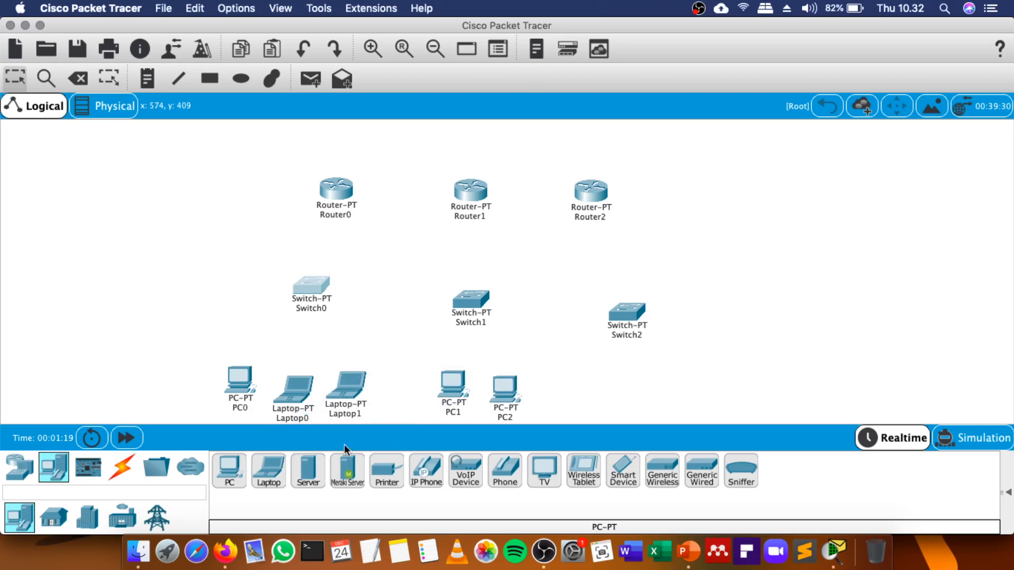
pyautogui.click(269, 470)
pyautogui.click(533, 397)
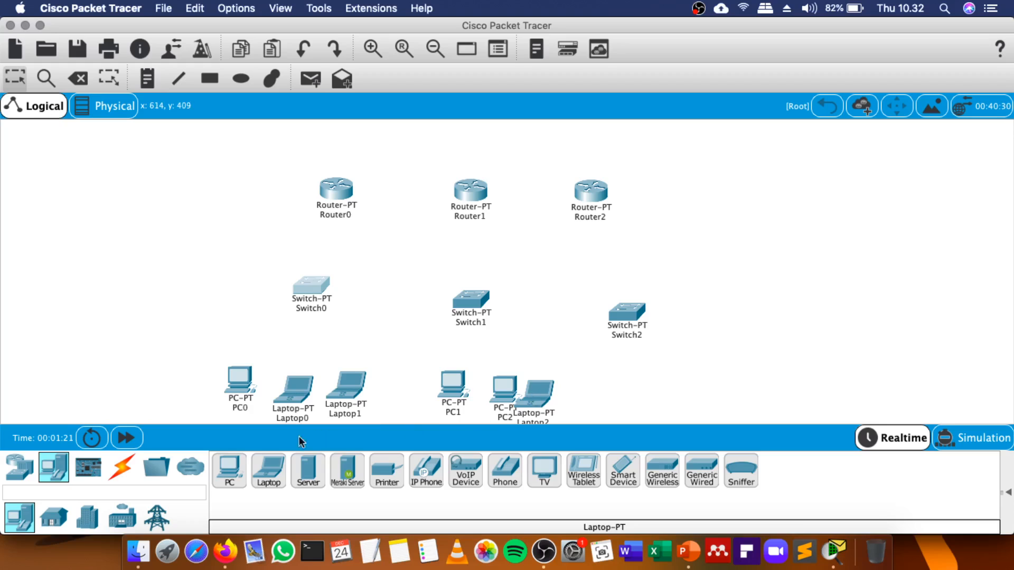
# Add two laptops and one PC in a row below Switch2.
pyautogui.click(266, 468)
pyautogui.click(664, 386)
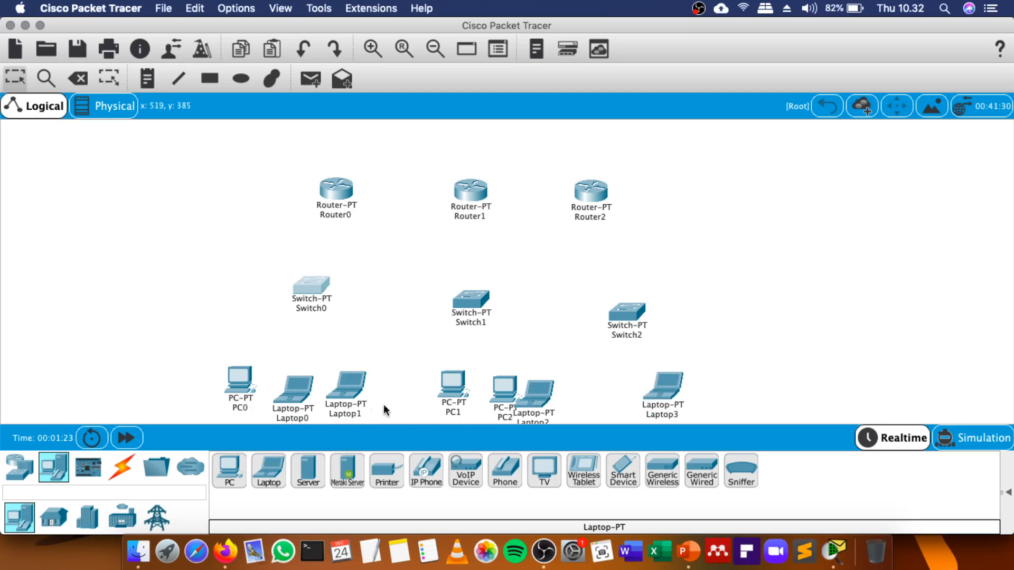
pyautogui.click(239, 472)
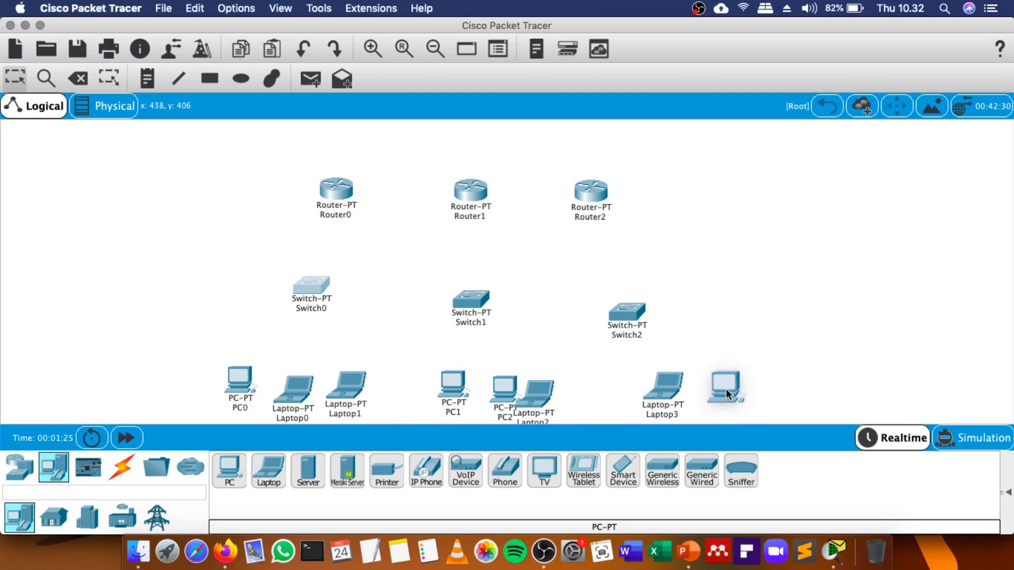
pyautogui.click(721, 391)
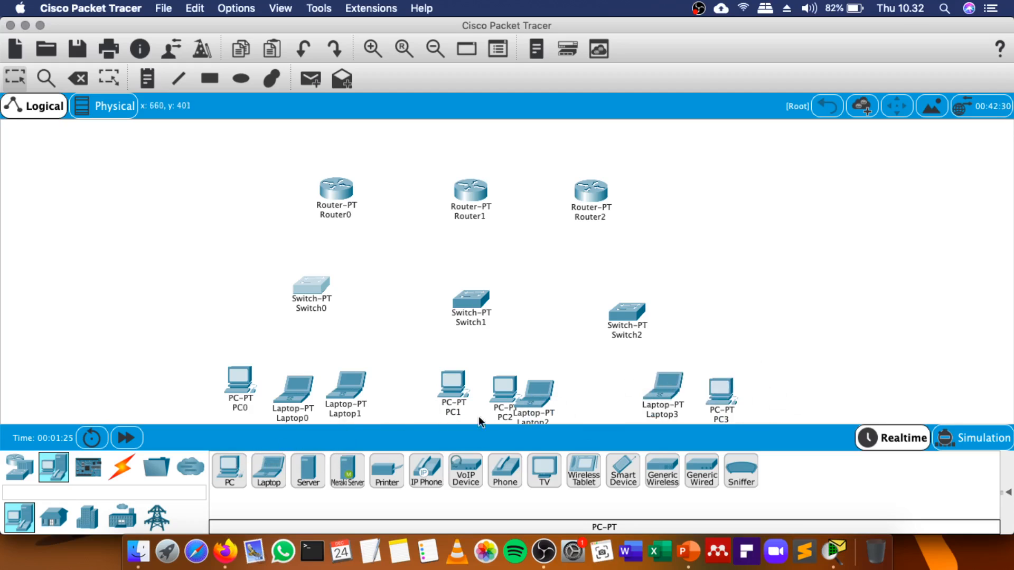
pyautogui.click(274, 467)
pyautogui.click(609, 392)
# Space out the PCs and laptop under Switch1, raise Switch1 and Switch2 level with Switch0, and move PC3 up slightly.
pyautogui.moveTo(467, 376); pyautogui.dragTo(486, 388)
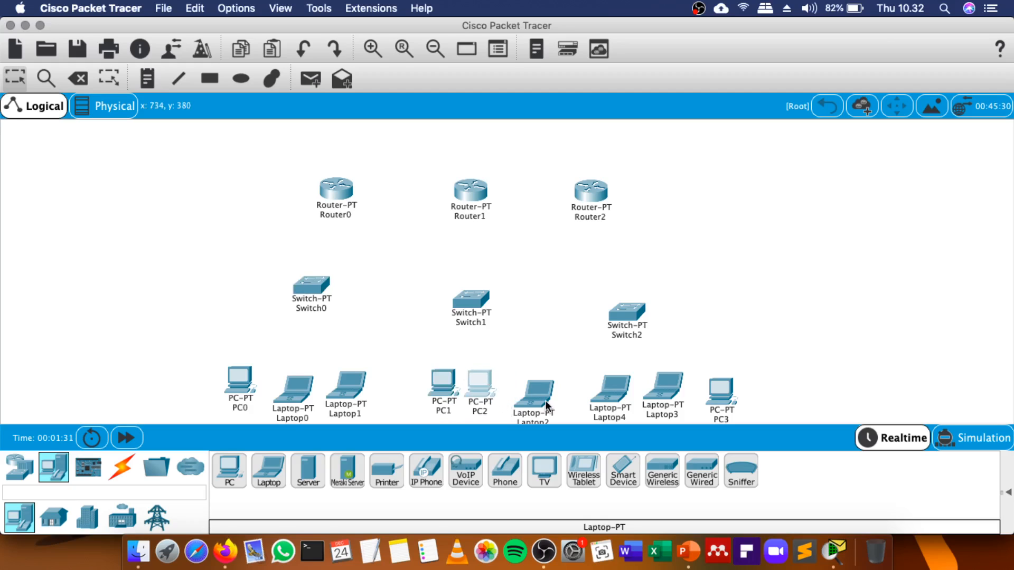
pyautogui.moveTo(544, 401); pyautogui.dragTo(534, 390)
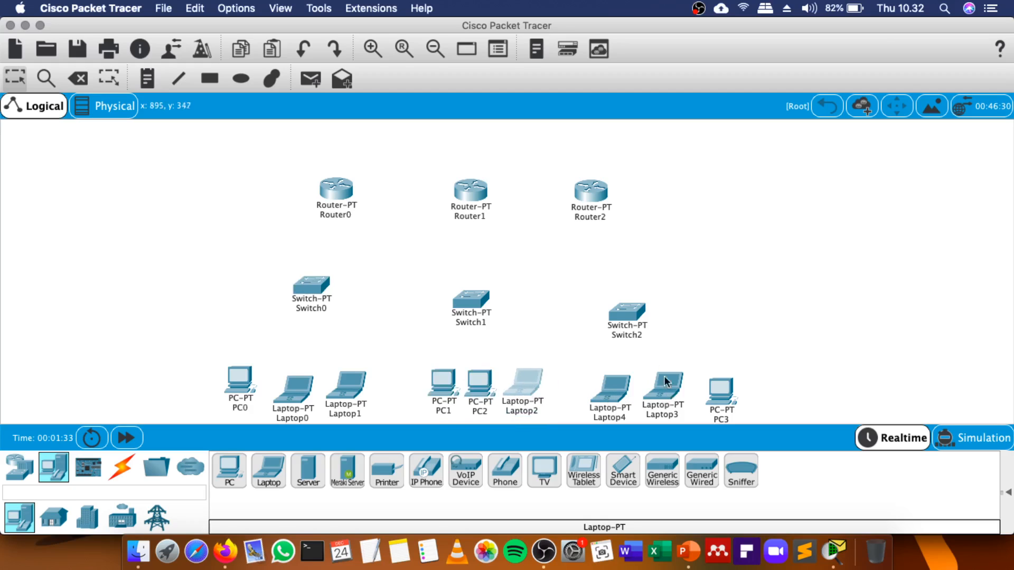
pyautogui.moveTo(637, 312); pyautogui.dragTo(643, 277)
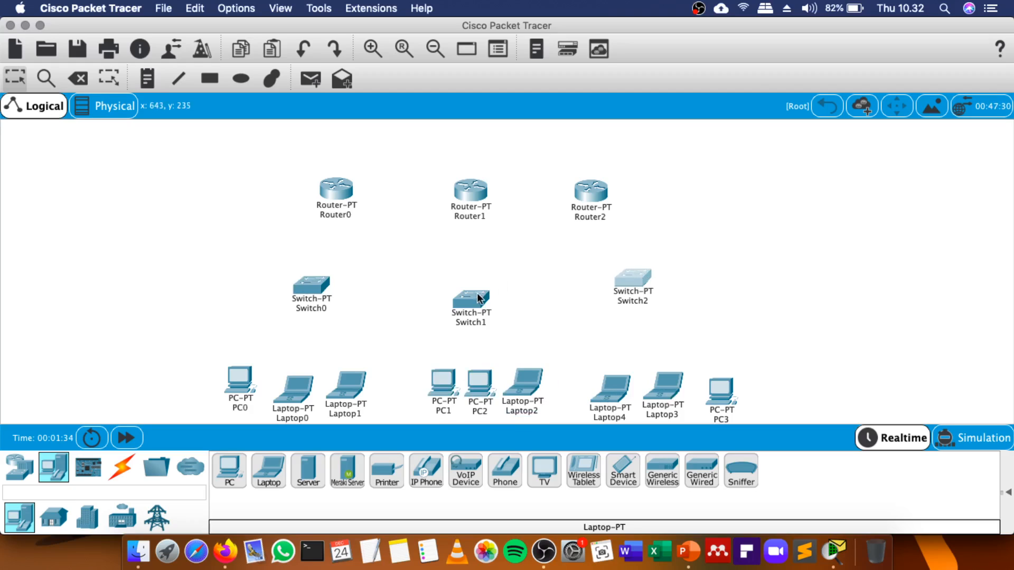
pyautogui.moveTo(475, 299); pyautogui.dragTo(481, 290)
pyautogui.moveTo(722, 395); pyautogui.dragTo(712, 382)
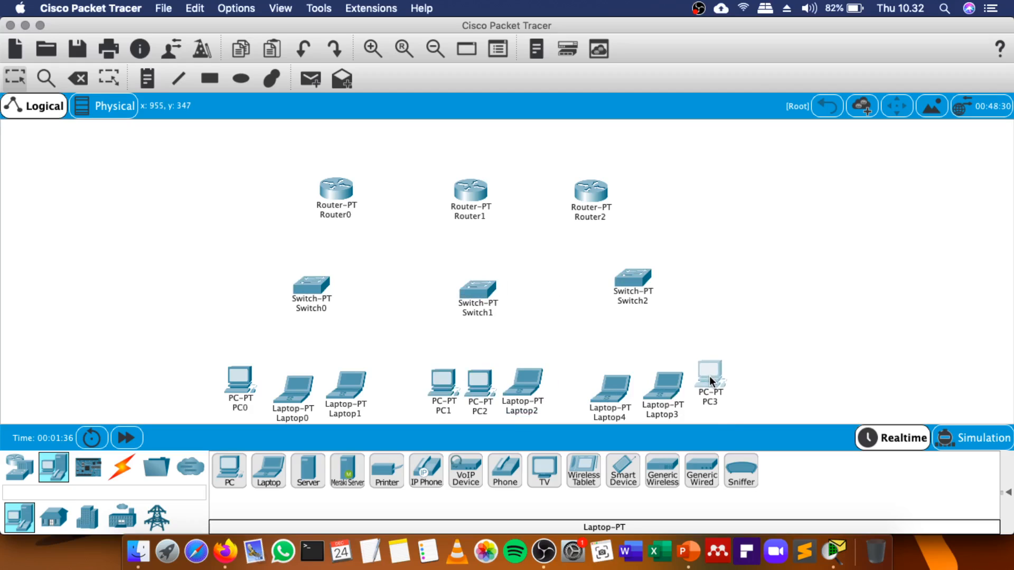
# Connect PC0's FastEthernet0 port to Switch0's FastEthernet1/1 port with a copper straight-through cable.
pyautogui.click(120, 469)
pyautogui.click(308, 470)
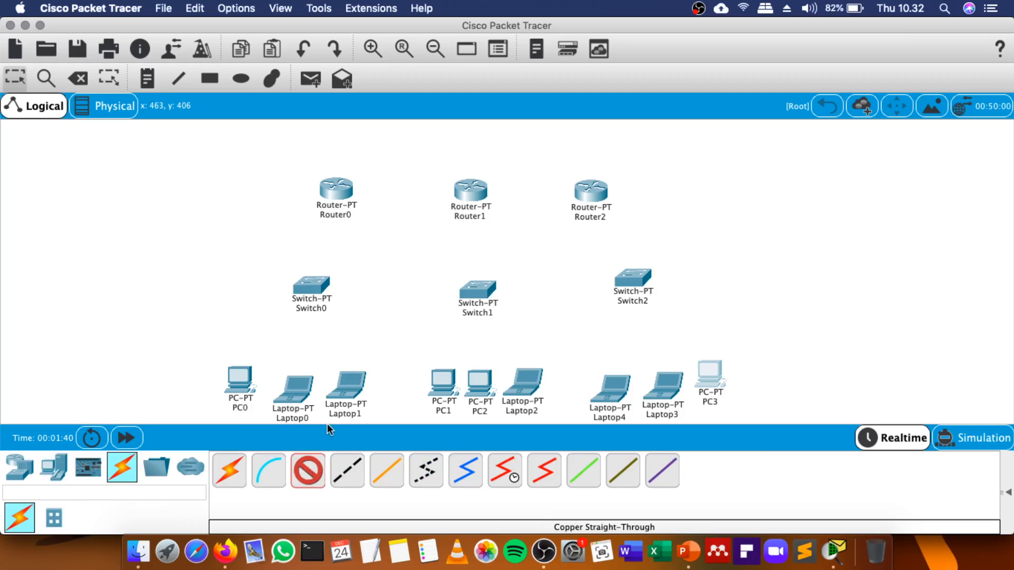
pyautogui.click(237, 376)
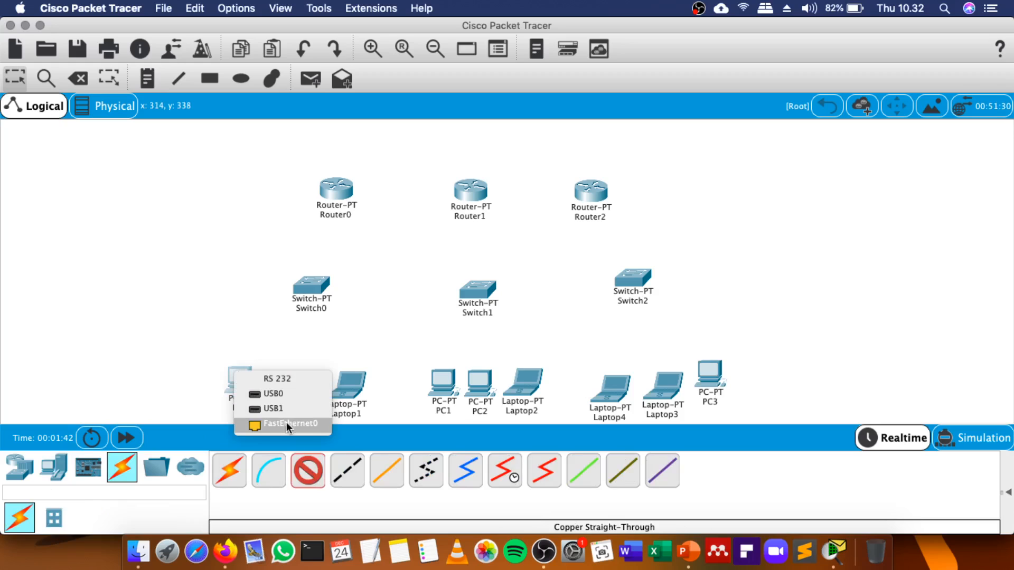
pyautogui.click(288, 425)
pyautogui.click(316, 287)
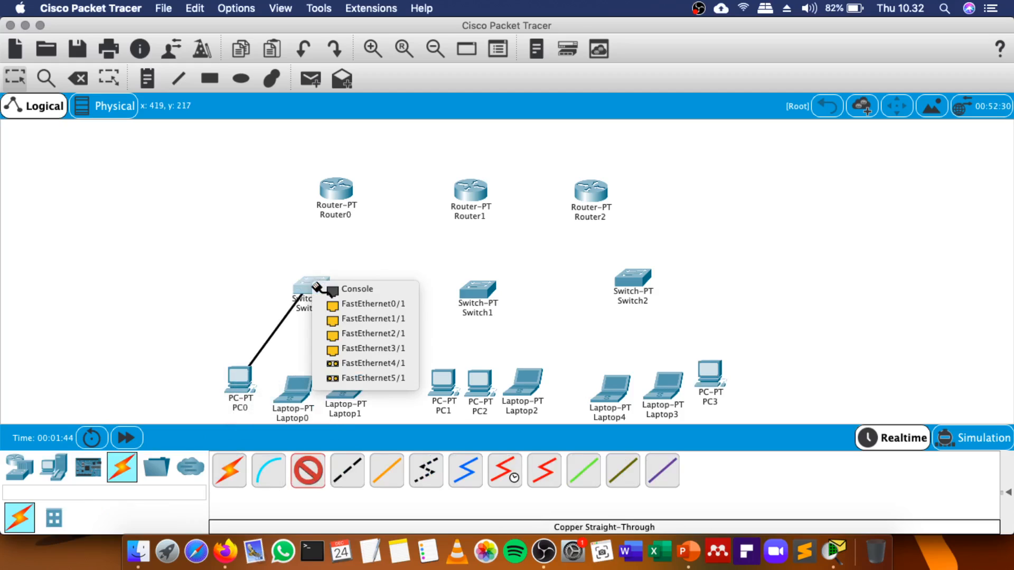
pyautogui.click(345, 319)
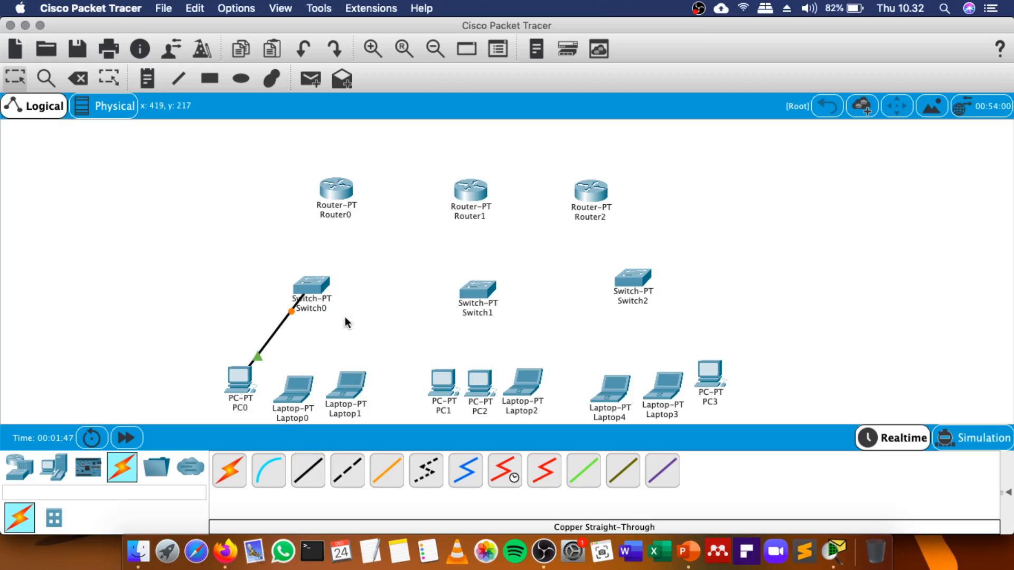
# Connect Laptop0's FastEthernet0 port to Switch0's FastEthernet2/1 port with a copper straight-through cable.
pyautogui.click(306, 475)
pyautogui.click(294, 391)
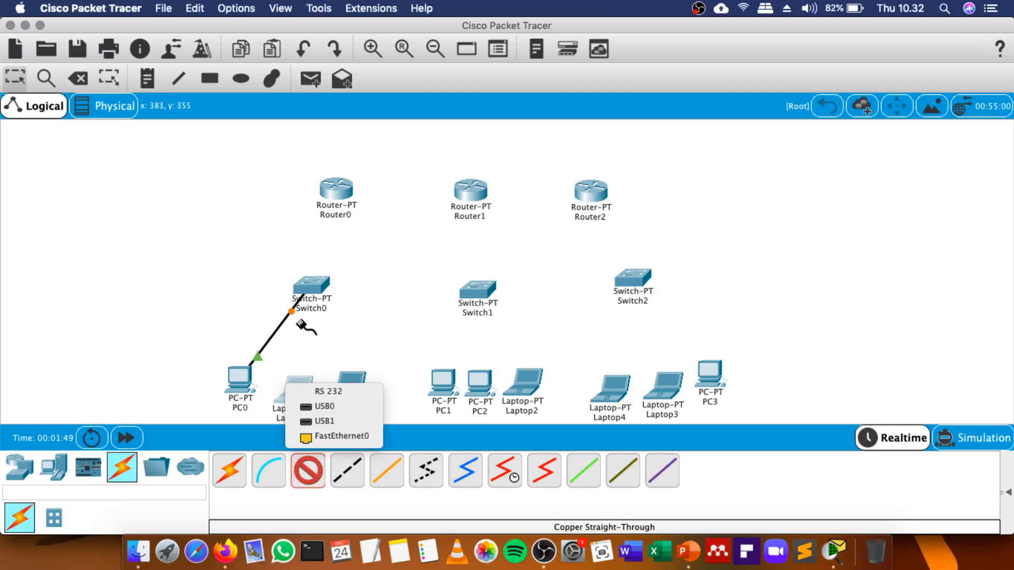
pyautogui.click(330, 435)
pyautogui.click(312, 286)
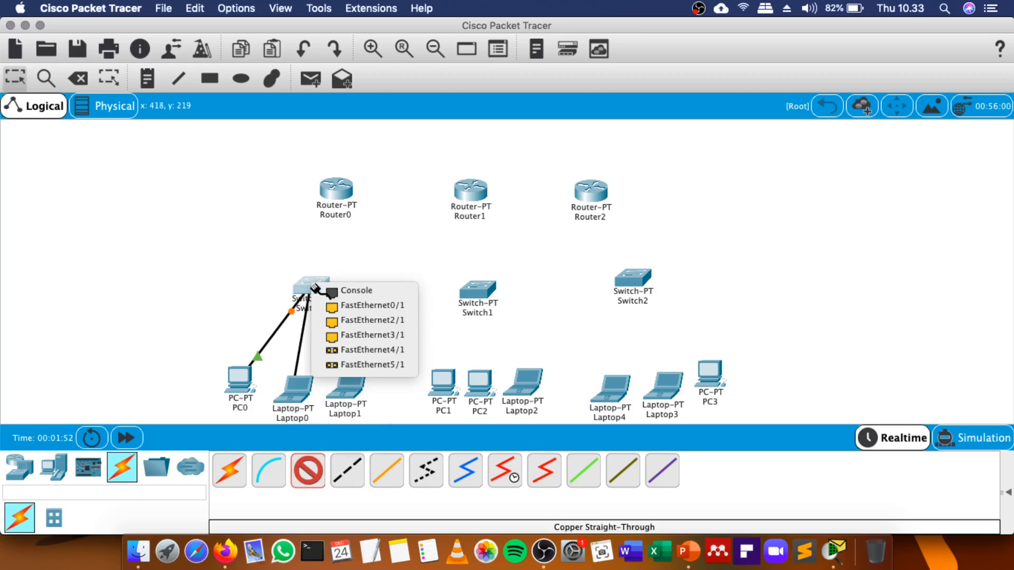
pyautogui.click(368, 323)
# Connect Laptop1's FastEthernet0 port to Switch0's FastEthernet3/1 port with a copper straight-through cable.
pyautogui.click(310, 476)
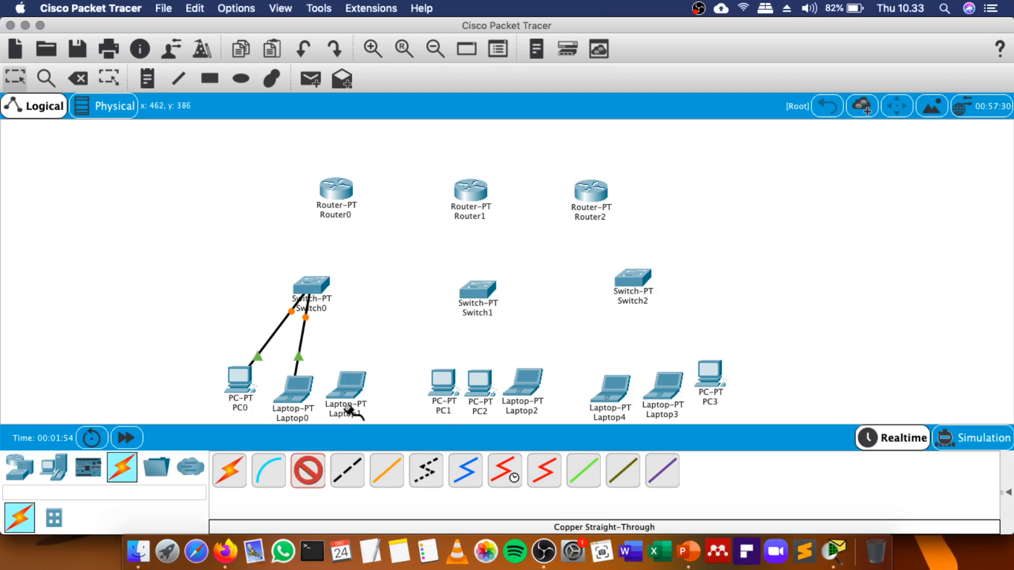
pyautogui.click(347, 389)
pyautogui.click(385, 439)
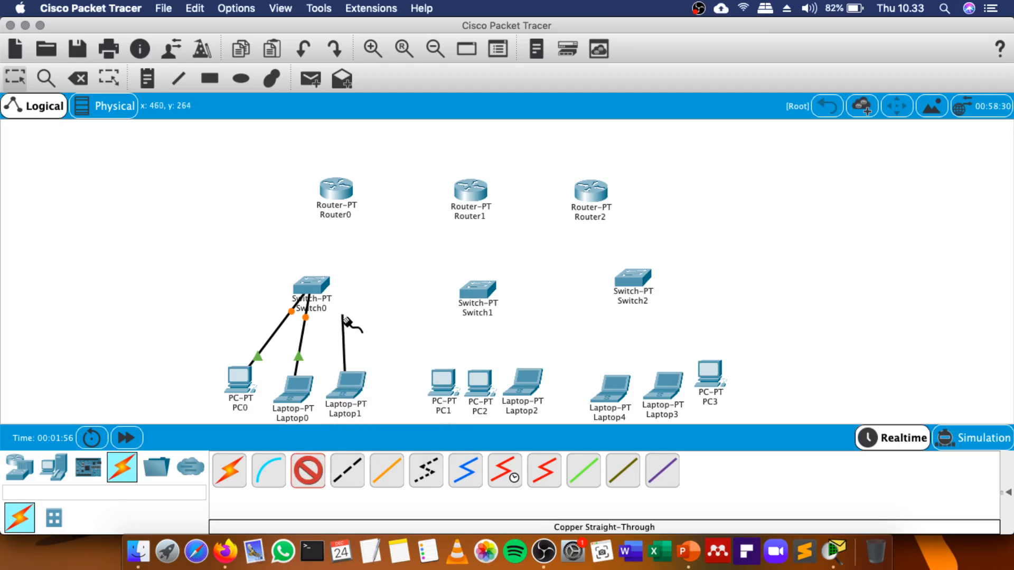
pyautogui.click(317, 285)
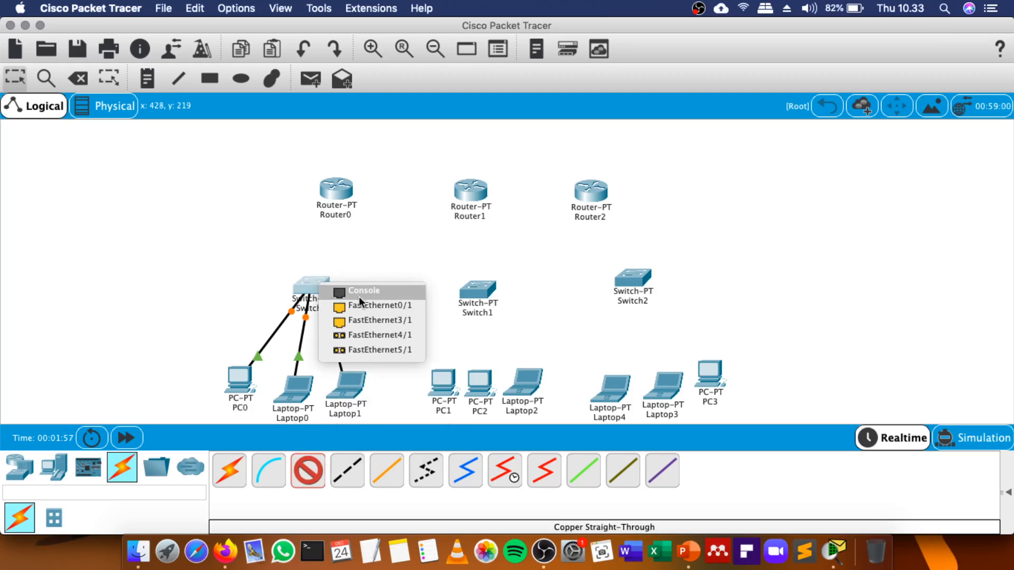
pyautogui.click(381, 321)
# Connect PC1's FastEthernet0 port to Switch1's FastEthernet1/1 port with a copper straight-through cable.
pyautogui.click(318, 475)
pyautogui.click(438, 376)
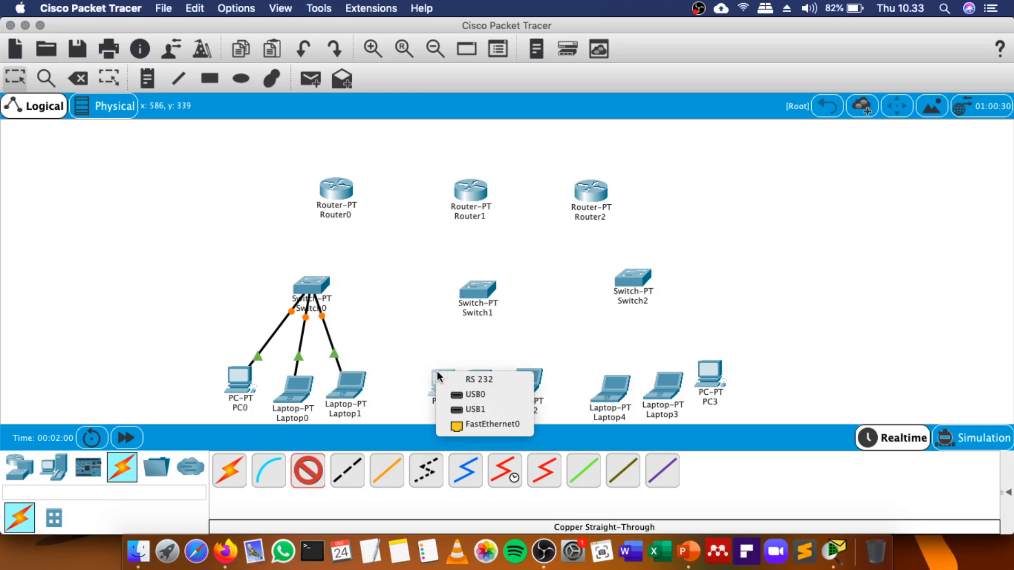
pyautogui.click(486, 424)
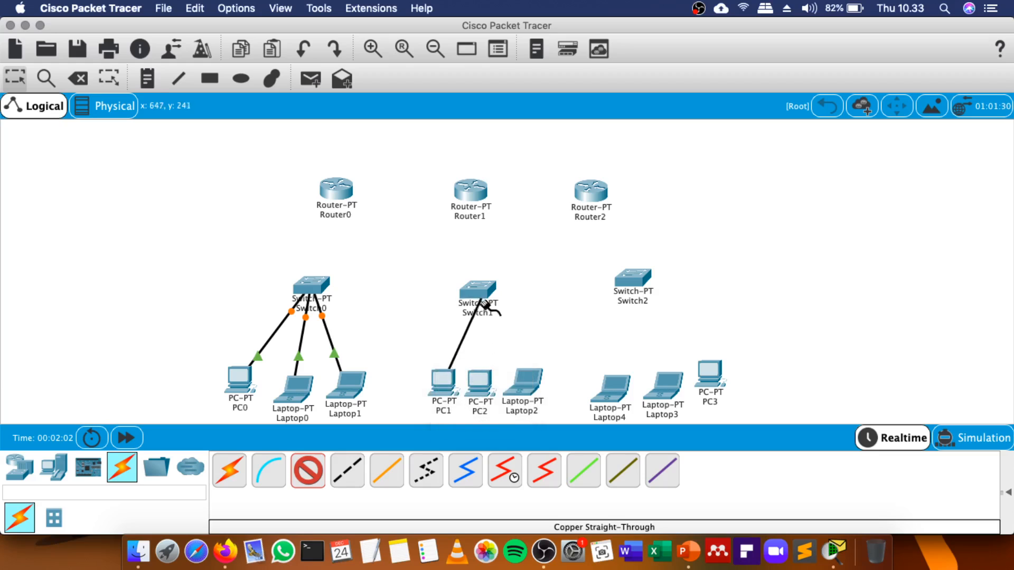
pyautogui.click(482, 297)
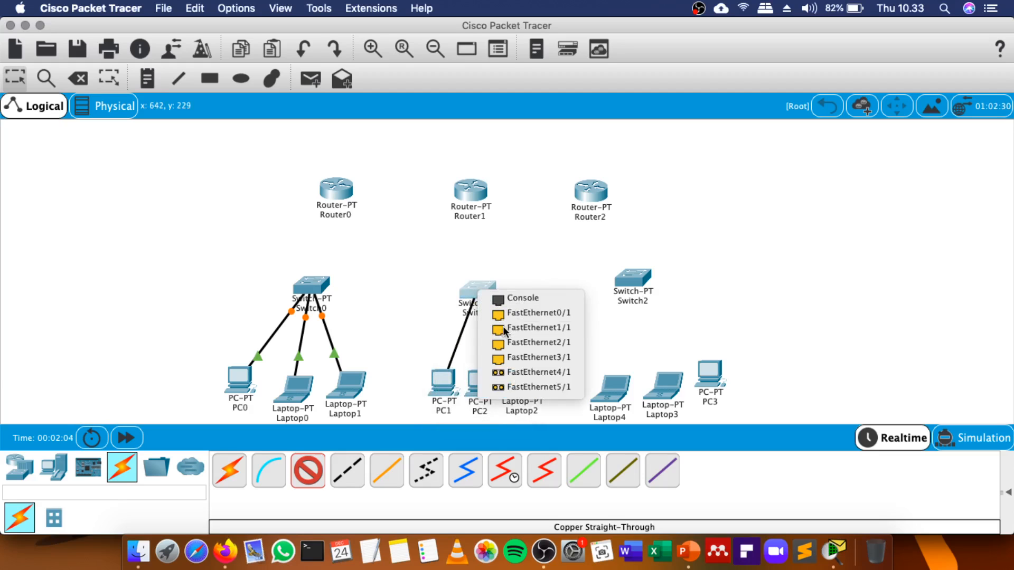
pyautogui.click(505, 330)
# Connect PC2's FastEthernet0 port to Switch1's FastEthernet2/1 port with a copper straight-through cable.
pyautogui.click(314, 467)
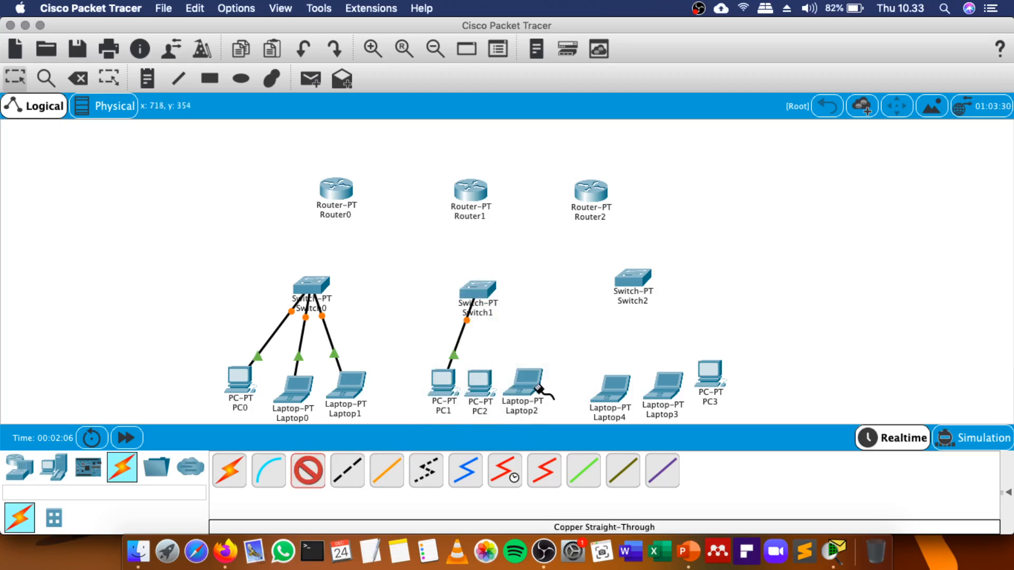
pyautogui.click(482, 384)
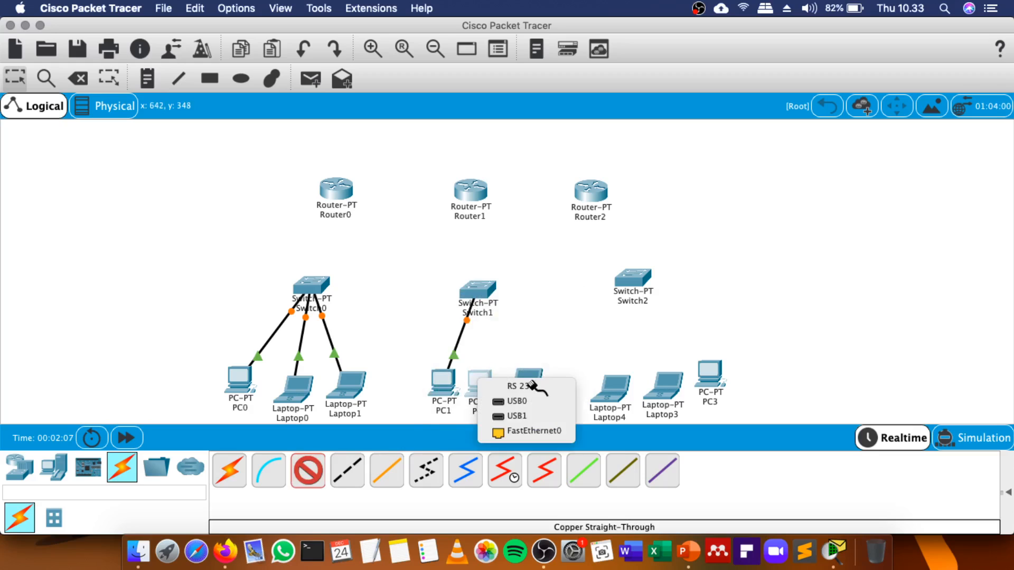
pyautogui.click(544, 432)
pyautogui.click(494, 288)
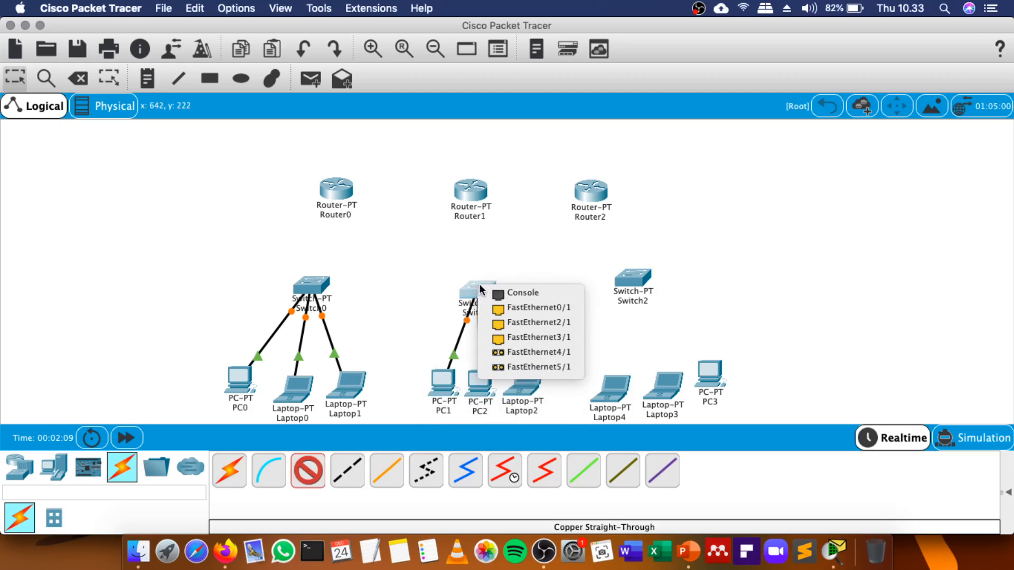
pyautogui.click(533, 322)
# Connect Laptop2's FastEthernet0 port to Switch1's FastEthernet3/1 port with a copper straight-through cable.
pyautogui.click(309, 470)
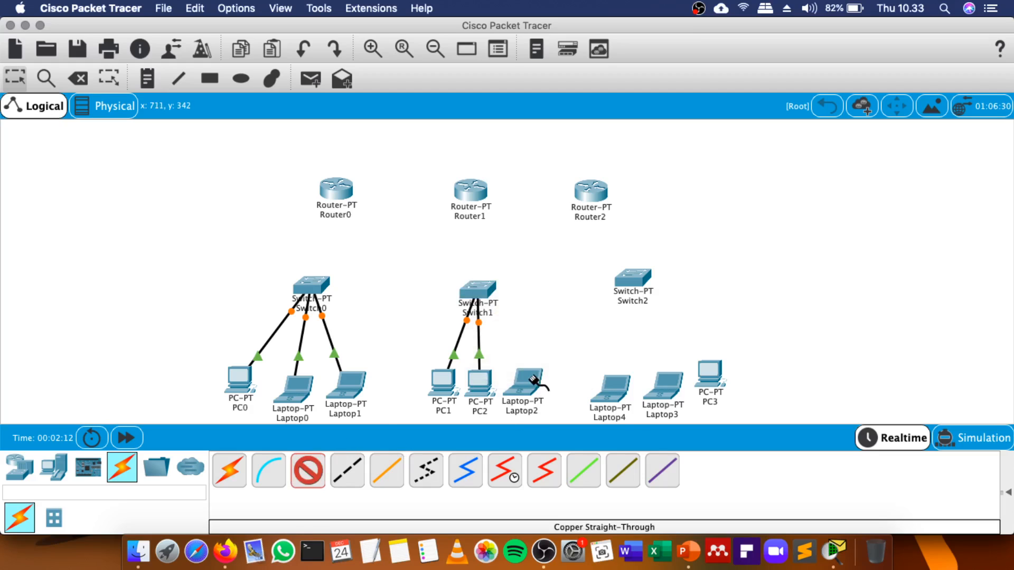
pyautogui.click(527, 384)
pyautogui.click(575, 425)
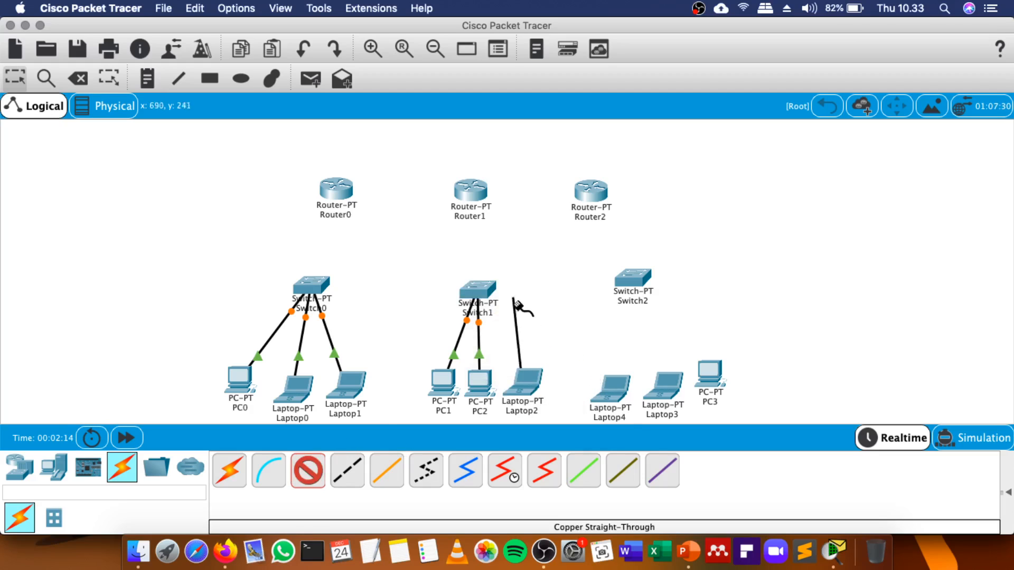
pyautogui.click(477, 287)
pyautogui.click(527, 308)
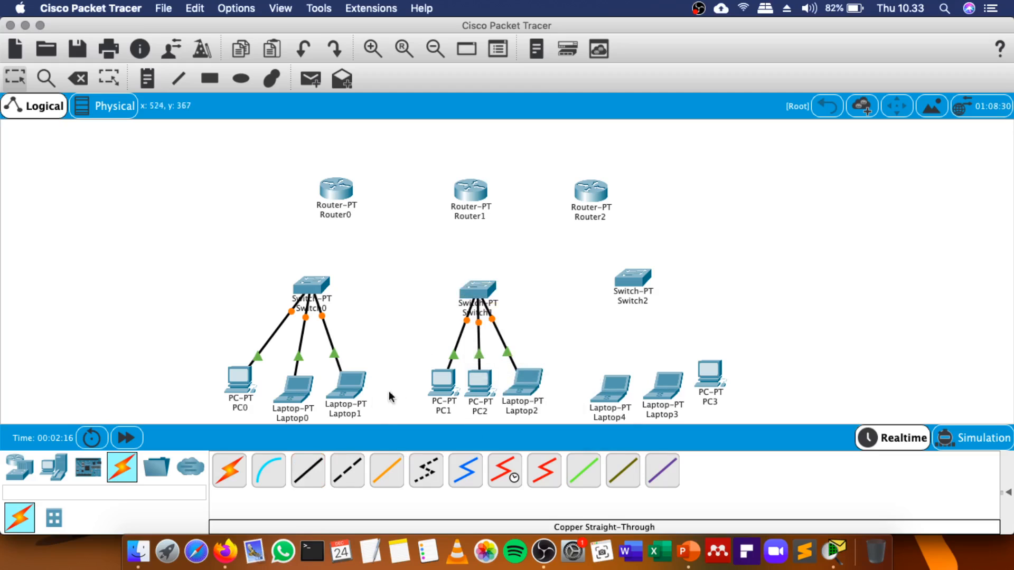
# Connect Laptop4's FastEthernet0 port to Switch2's FastEthernet1/1 port with a copper straight-through cable.
pyautogui.click(305, 471)
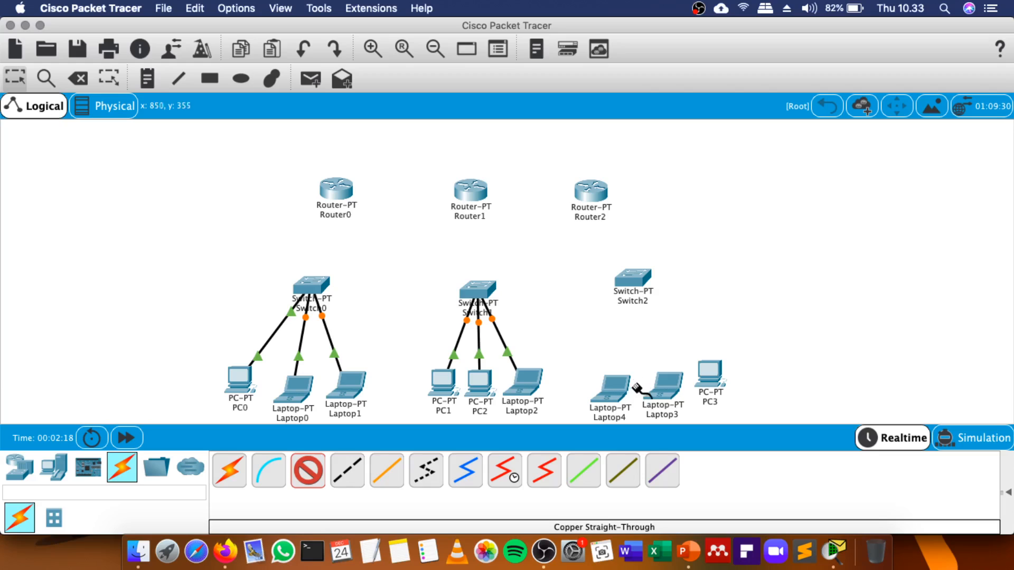
pyautogui.click(614, 385)
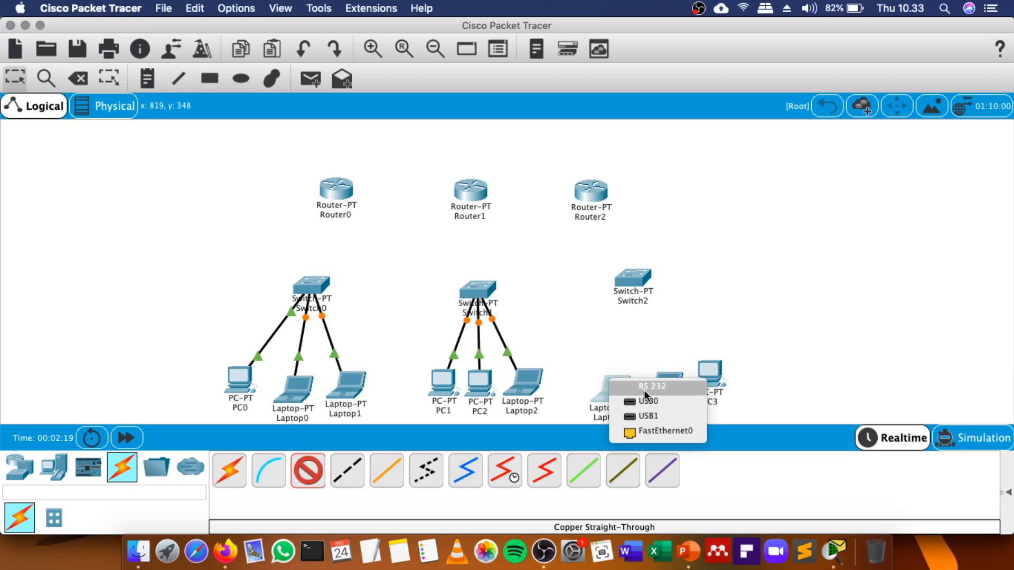
pyautogui.click(659, 431)
pyautogui.click(635, 285)
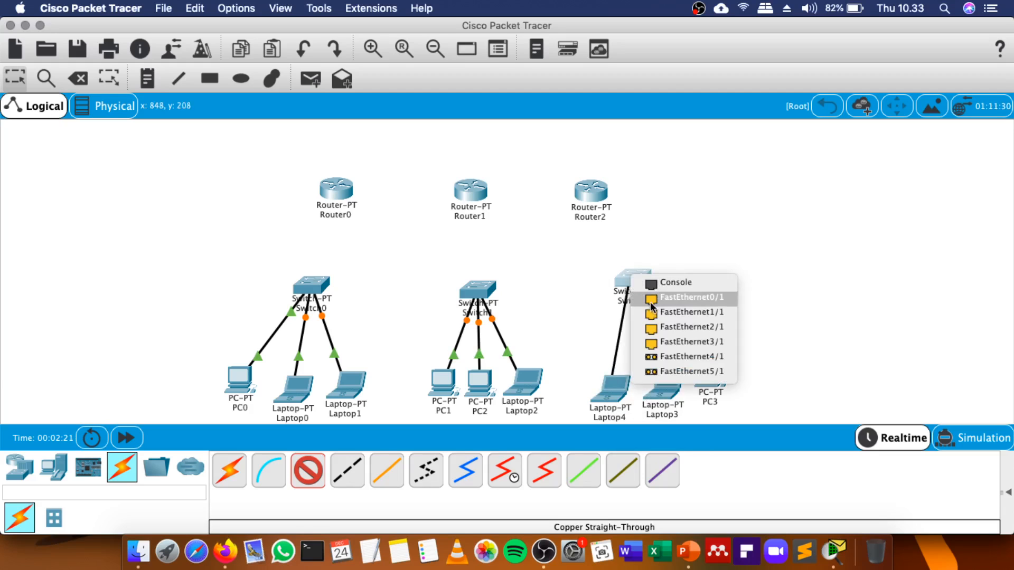
pyautogui.click(659, 314)
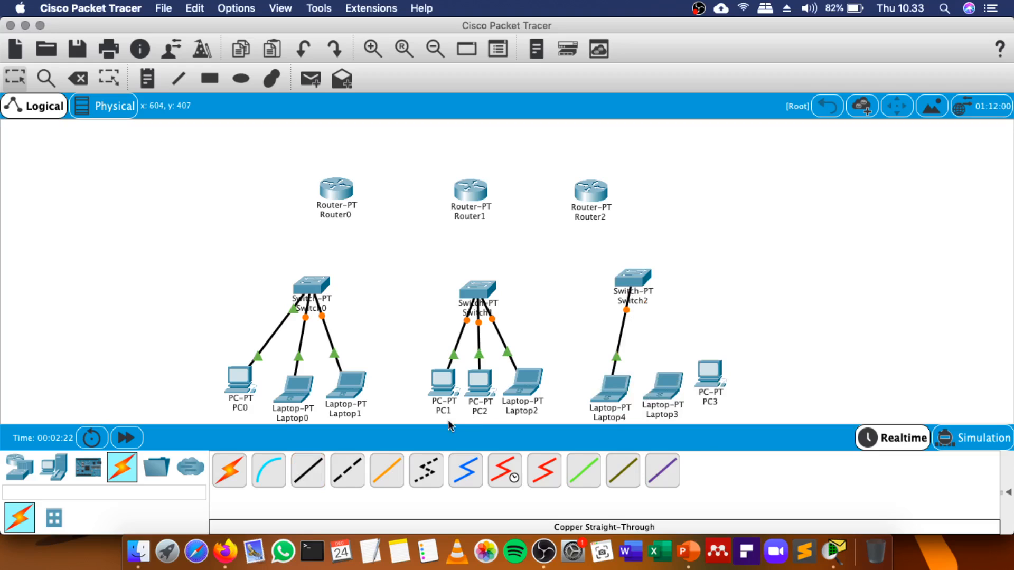
# Connect Laptop3's FastEthernet0 port to Switch2's FastEthernet2/1 port with a copper straight-through cable.
pyautogui.click(308, 471)
pyautogui.click(668, 382)
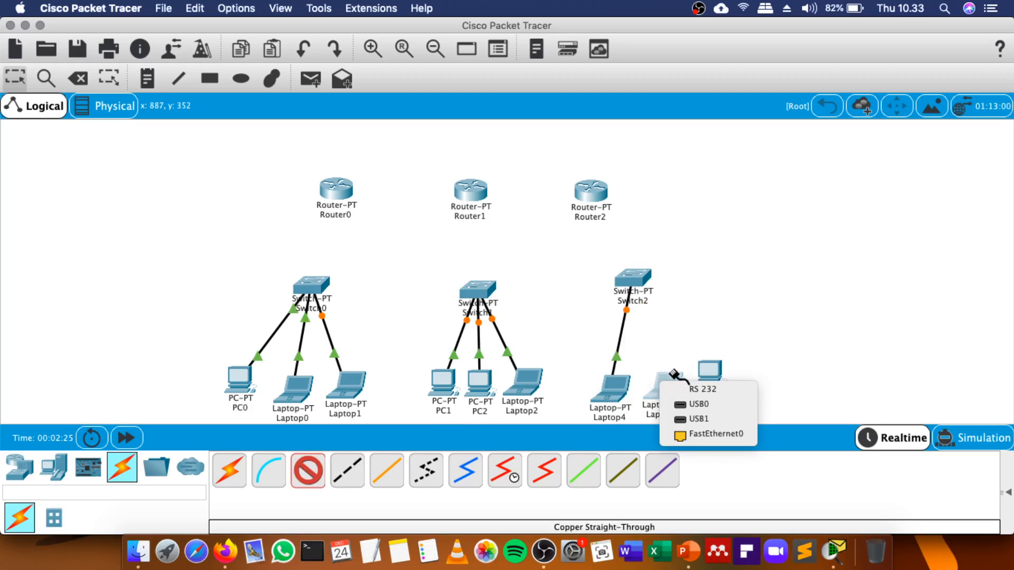
pyautogui.click(687, 434)
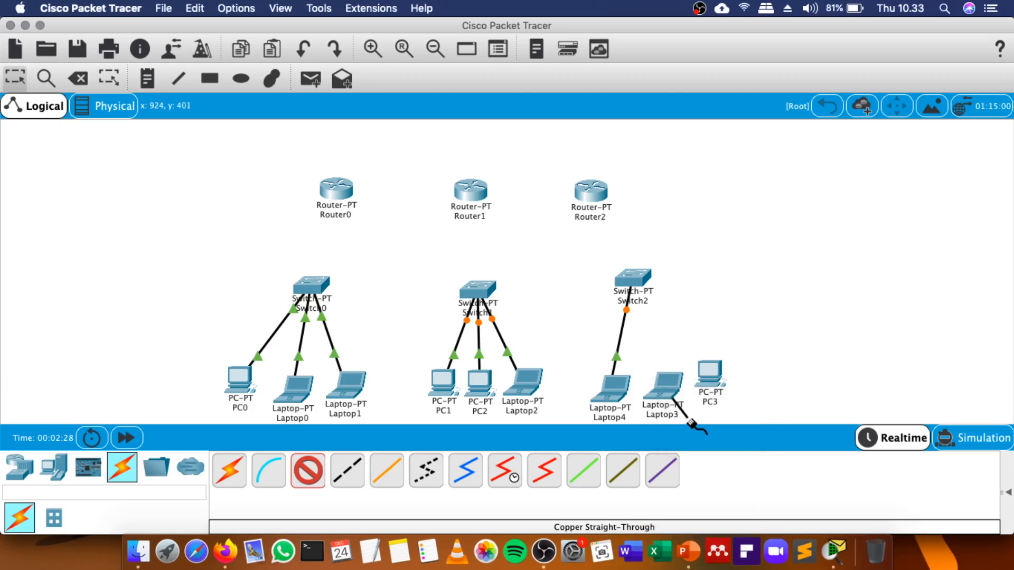
pyautogui.click(635, 276)
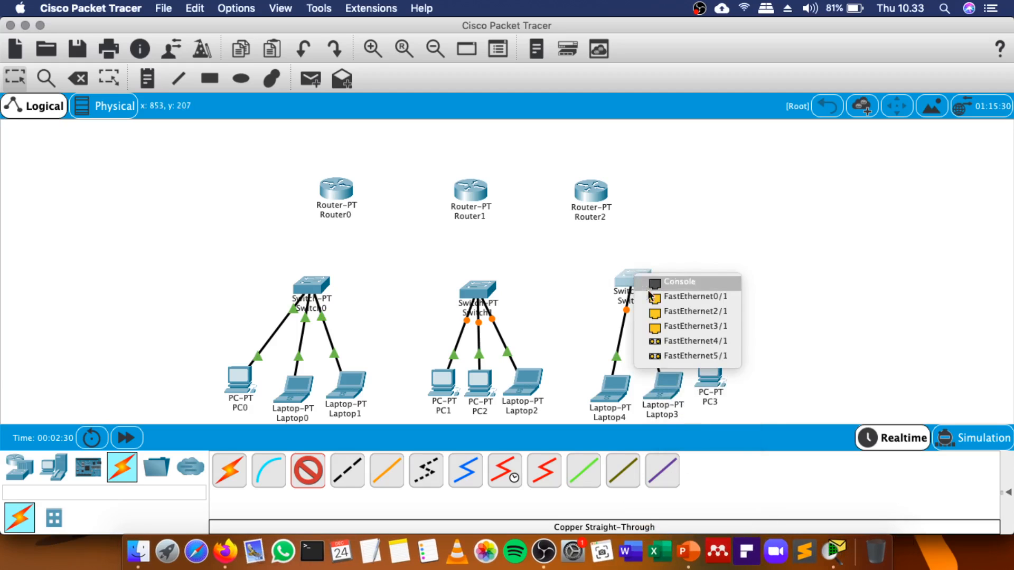
pyautogui.click(670, 313)
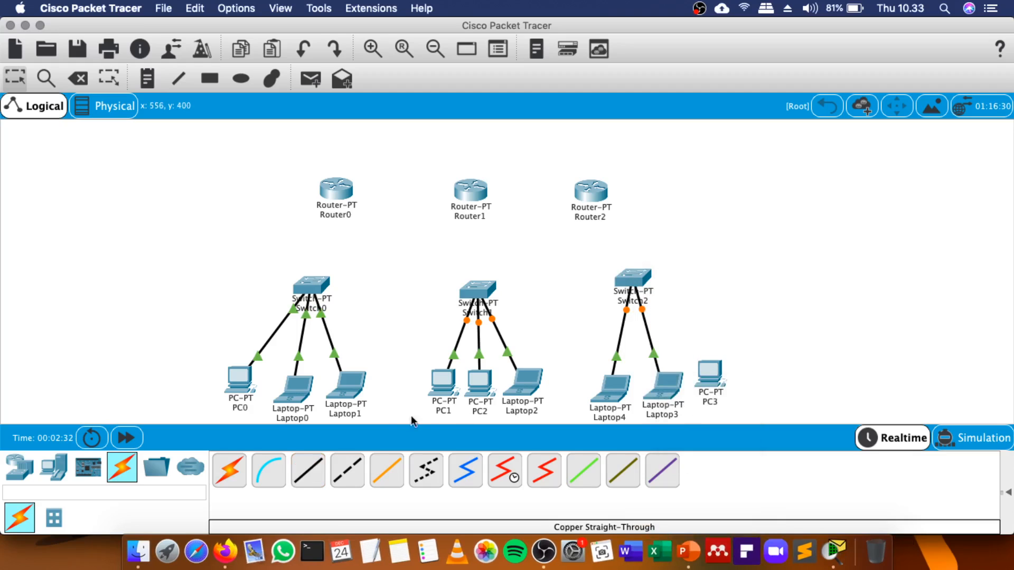
# Connect PC3's FastEthernet0 port to Switch2's FastEthernet3/1 port with a copper straight-through cable.
pyautogui.click(709, 371)
pyautogui.click(754, 415)
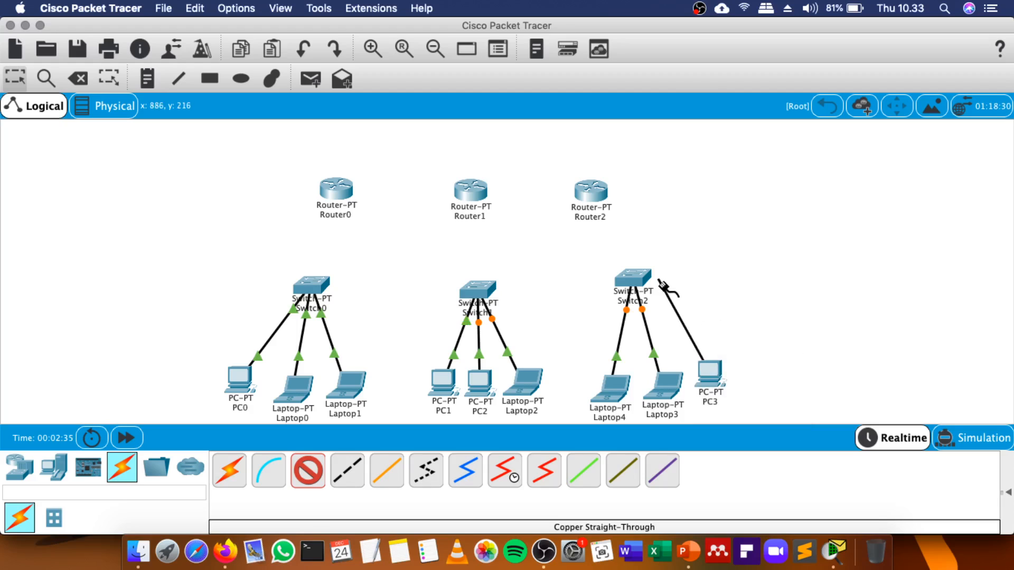
pyautogui.click(636, 276)
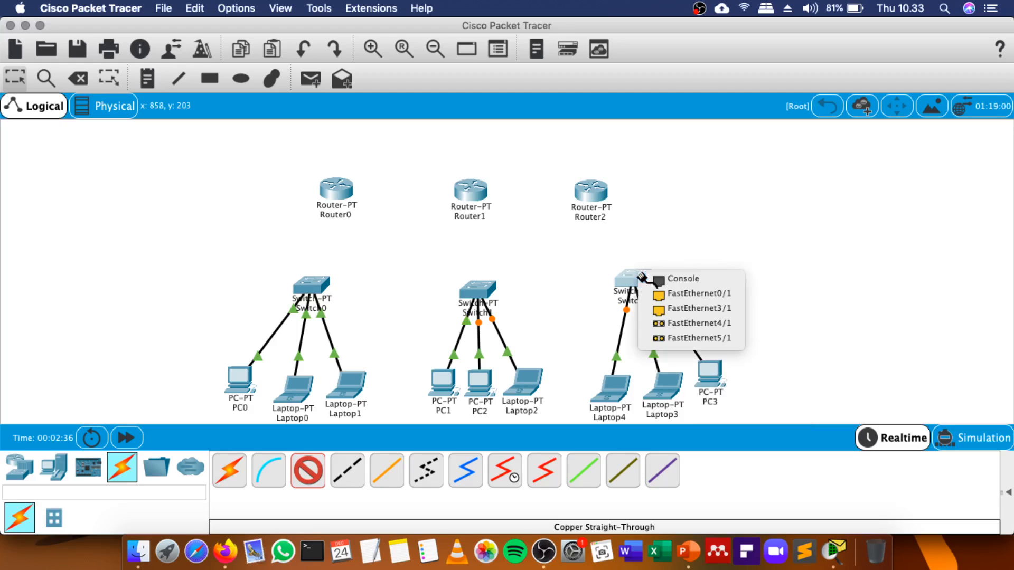
pyautogui.click(689, 309)
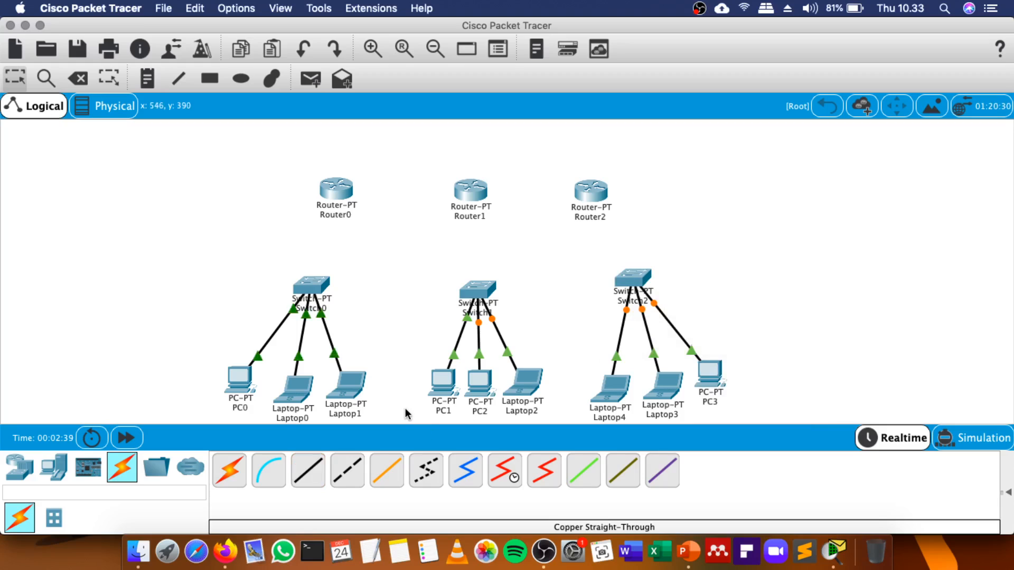
# Connect Switch0's FastEthernet0/1 port to Router0's FastEthernet1/0 port with a copper straight-through cable.
pyautogui.click(311, 470)
pyautogui.click(311, 285)
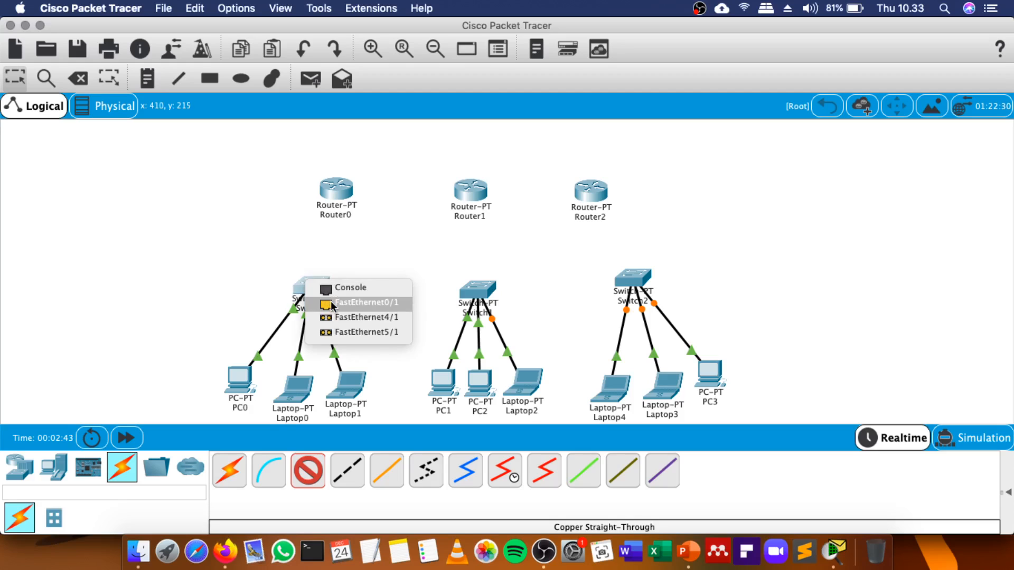
pyautogui.click(357, 302)
pyautogui.click(336, 191)
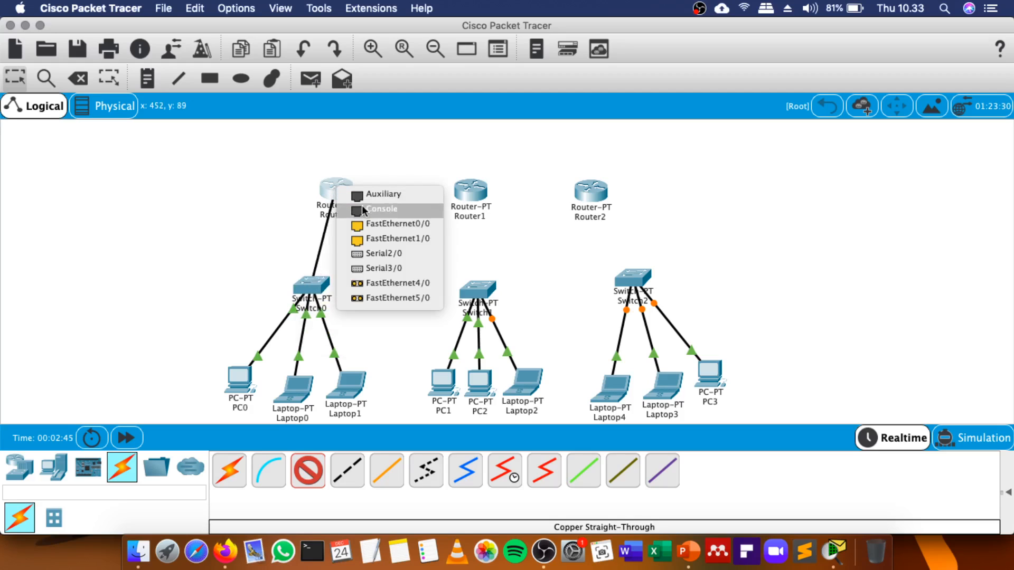
pyautogui.click(385, 239)
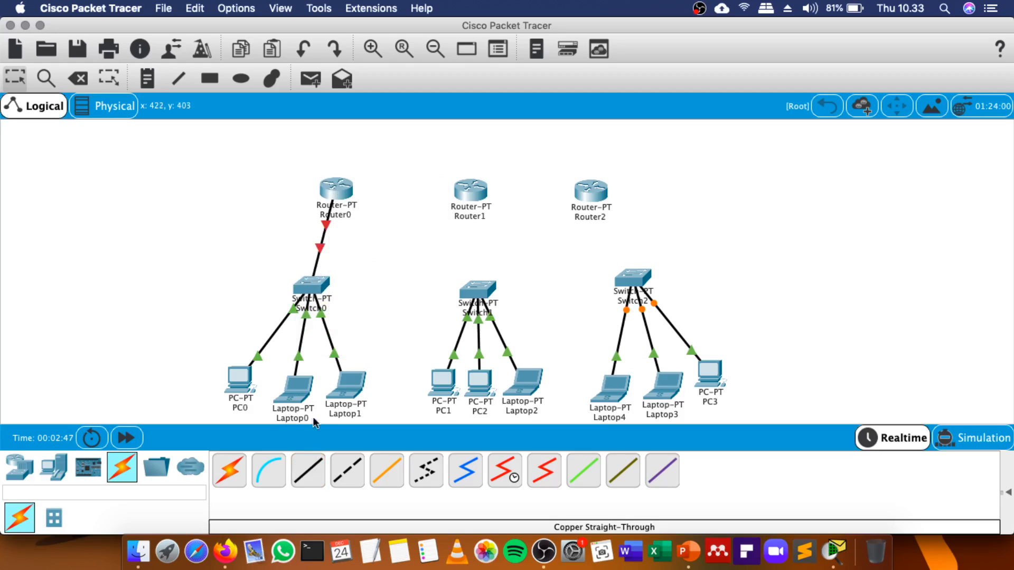
# Connect Switch1's FastEthernet0/1 port to Router1's FastEthernet0/0 port with a copper straight-through cable.
pyautogui.click(308, 468)
pyautogui.click(477, 289)
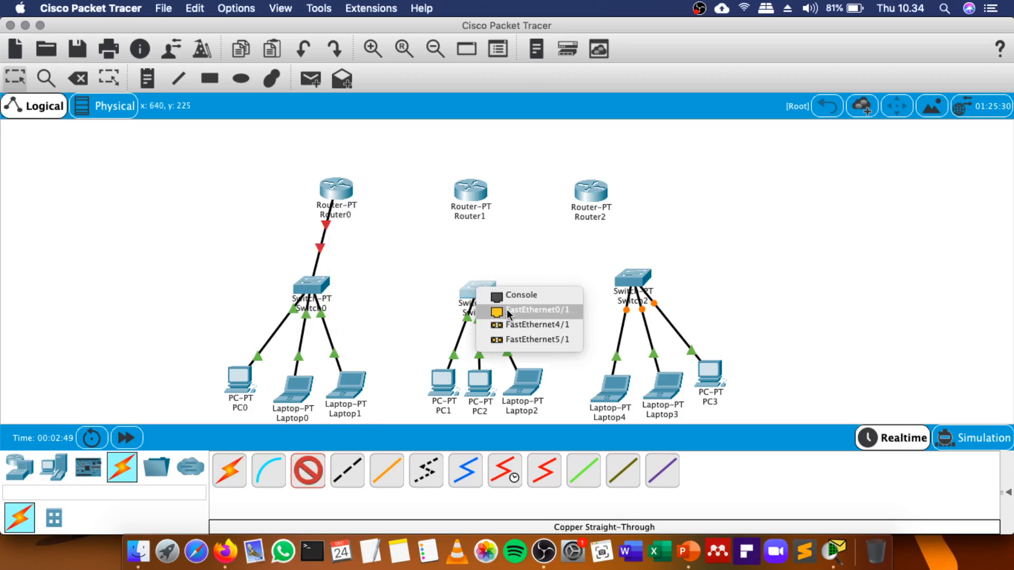
pyautogui.click(506, 309)
pyautogui.click(467, 191)
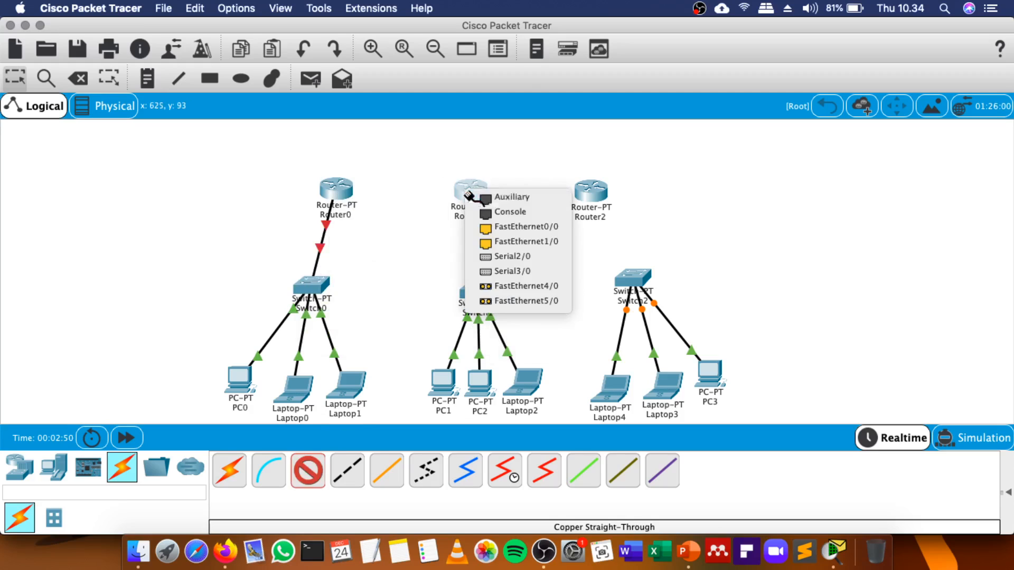
pyautogui.click(491, 232)
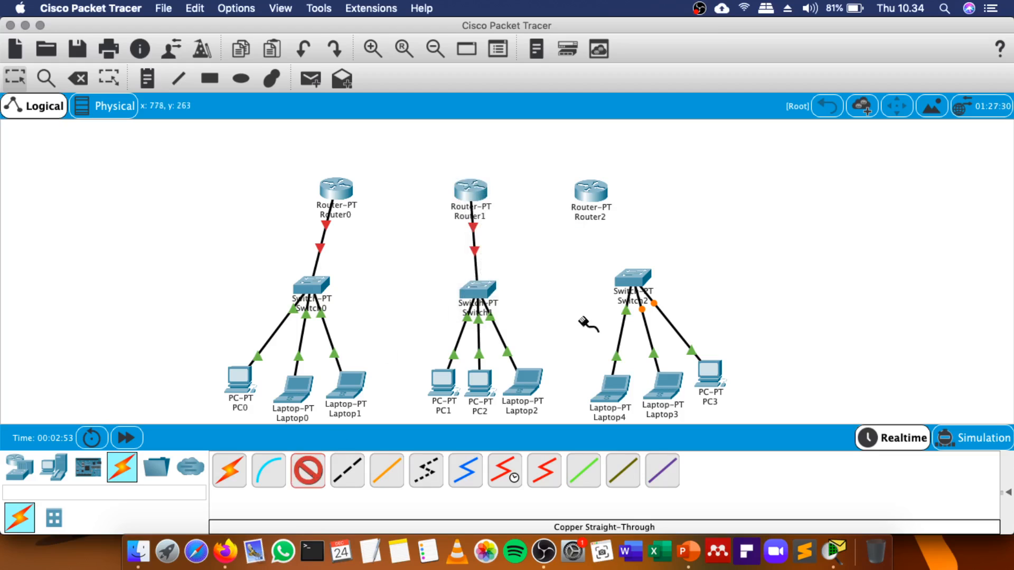
# Connect Switch2's FastEthernet0/1 port to Router2's FastEthernet1/0 port with a copper straight-through cable.
pyautogui.click(631, 278)
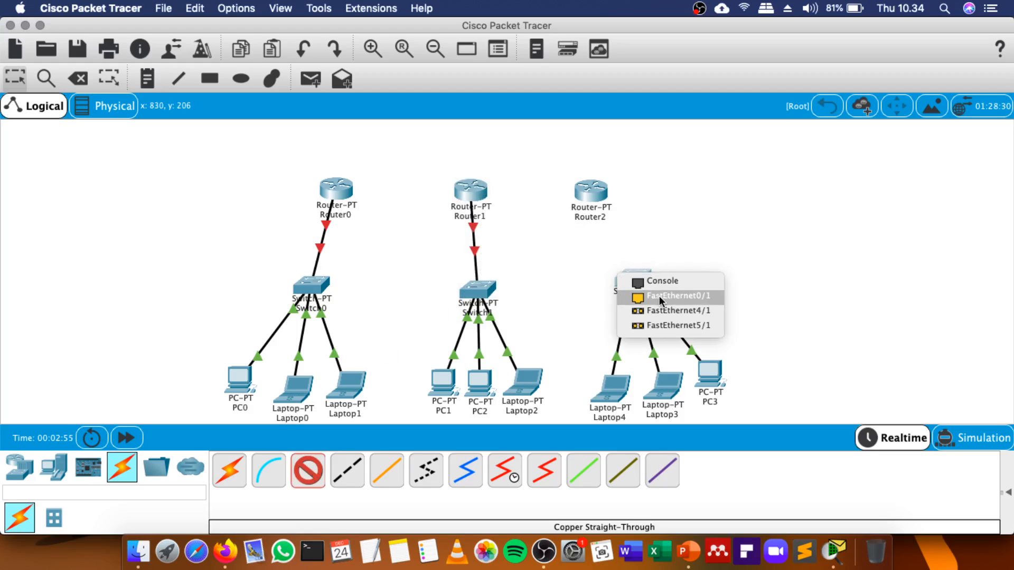
pyautogui.click(659, 296)
pyautogui.click(591, 191)
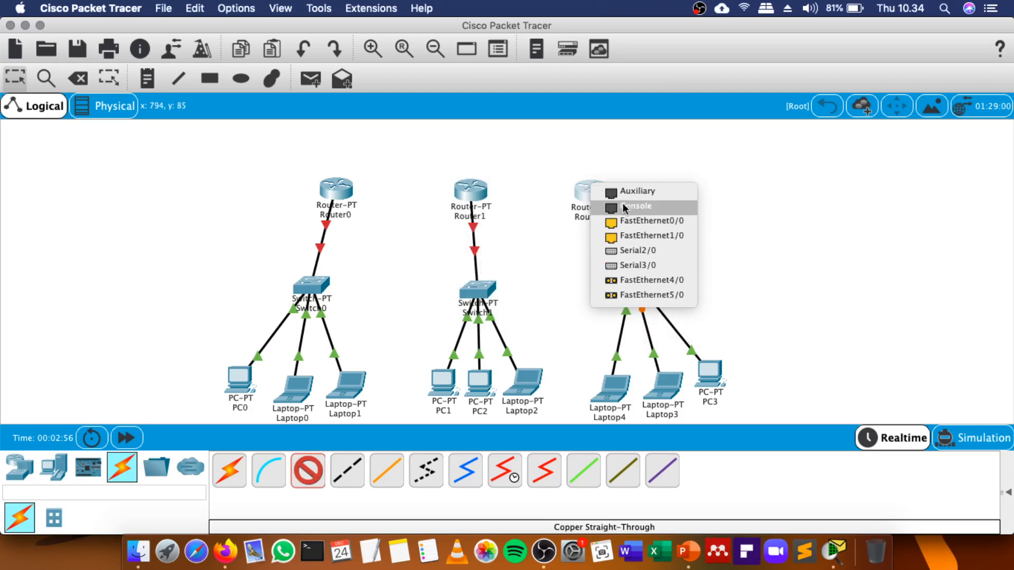
pyautogui.click(638, 235)
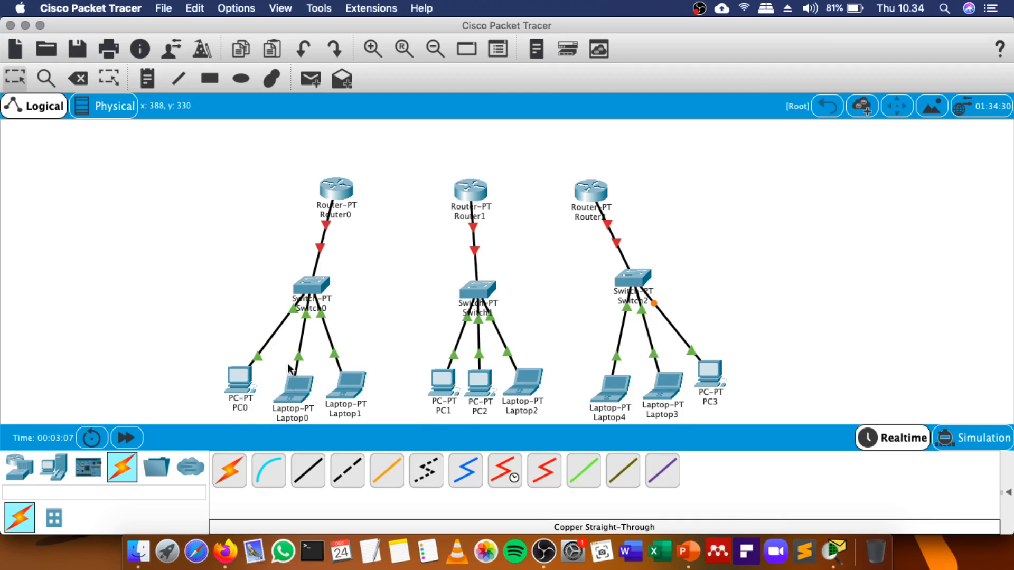
# Switch to PowerPoint and review the network, host and broadcast addresses of the first two subnets in the Hasil Subnet table.
pyautogui.click(687, 551)
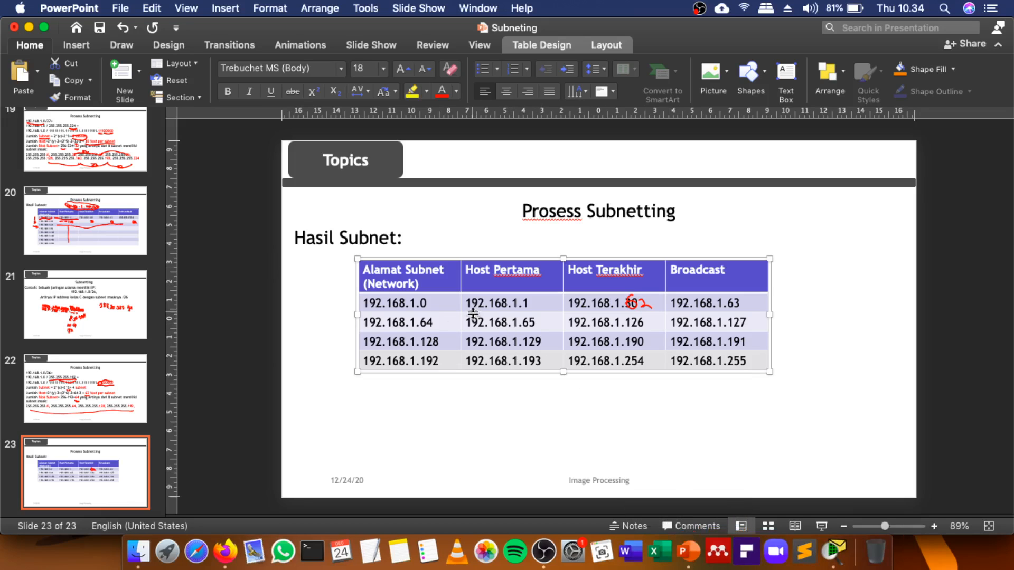
pyautogui.click(447, 306)
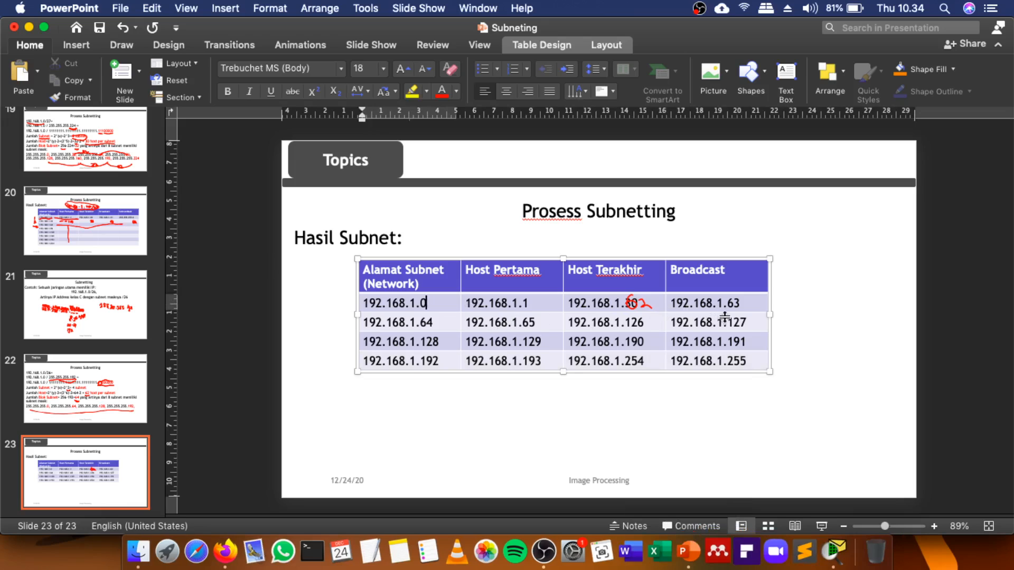
pyautogui.click(549, 320)
pyautogui.click(750, 324)
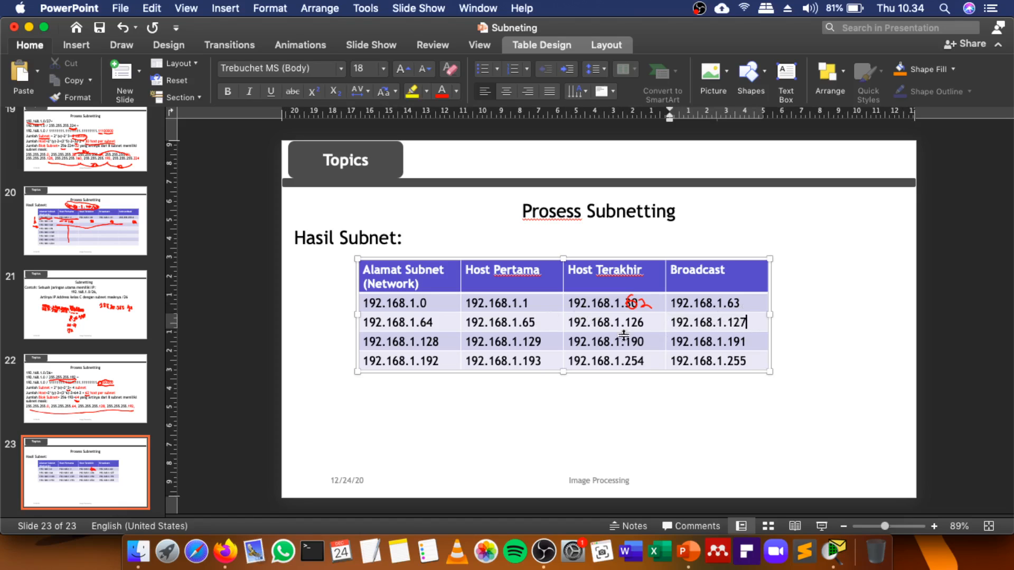
# Review the first host and broadcast addresses of the last two subnets in the Hasil Subnet table.
pyautogui.click(549, 342)
pyautogui.click(753, 342)
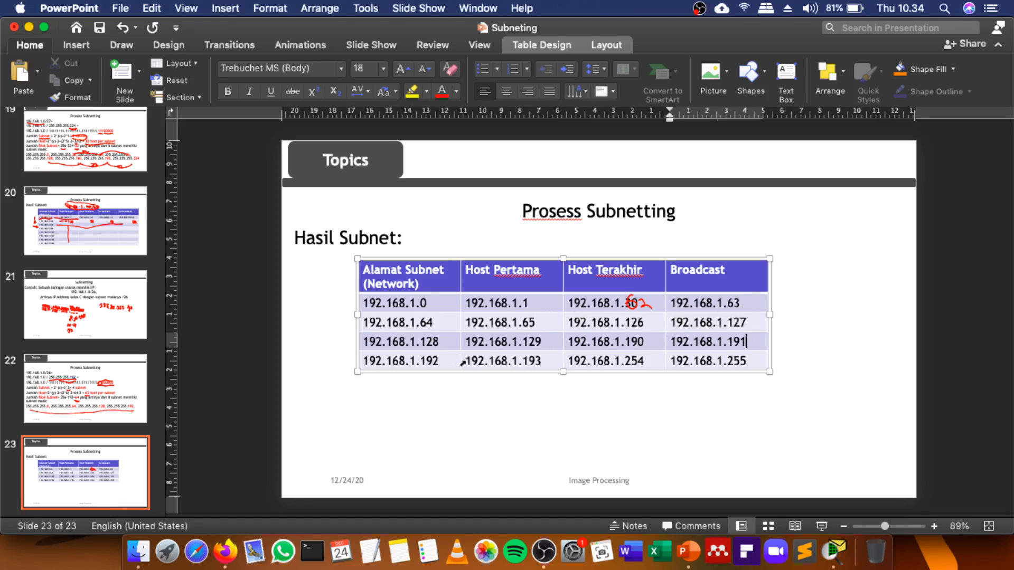
pyautogui.click(548, 361)
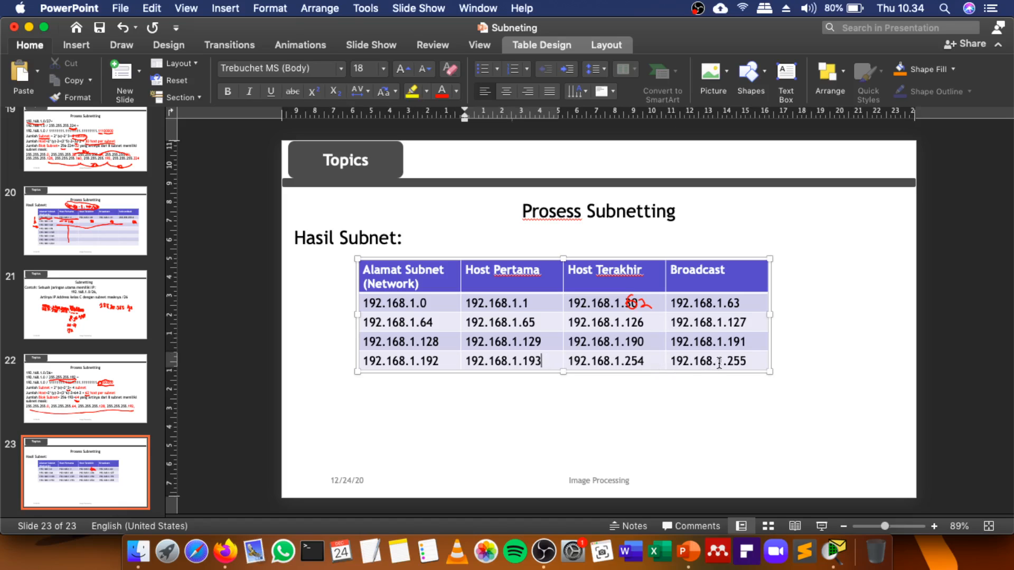
pyautogui.click(754, 361)
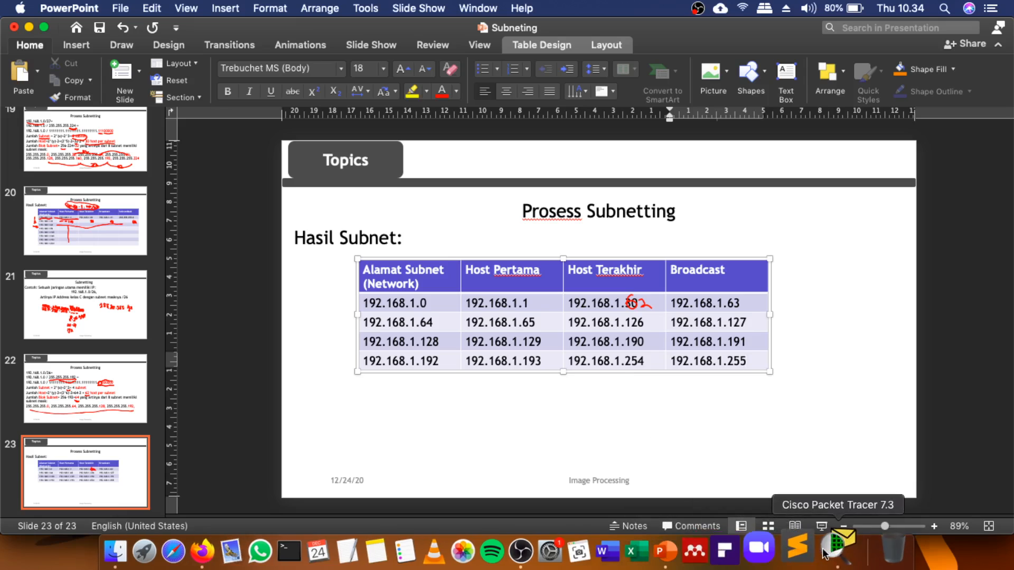
# Switch to Cisco Packet Tracer, add a PT-Switch above Router1 and move Router1 down slightly to make room for it.
pyautogui.click(824, 554)
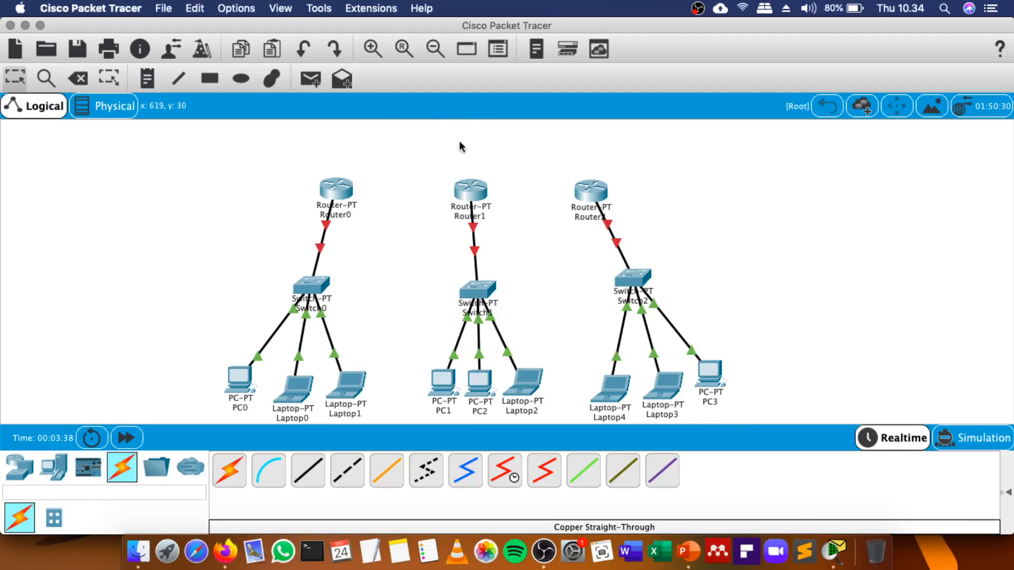
pyautogui.scroll(-5, 561, 325)
pyautogui.scroll(5, 561, 324)
pyautogui.scroll(-10, 561, 323)
pyautogui.scroll(10, 561, 323)
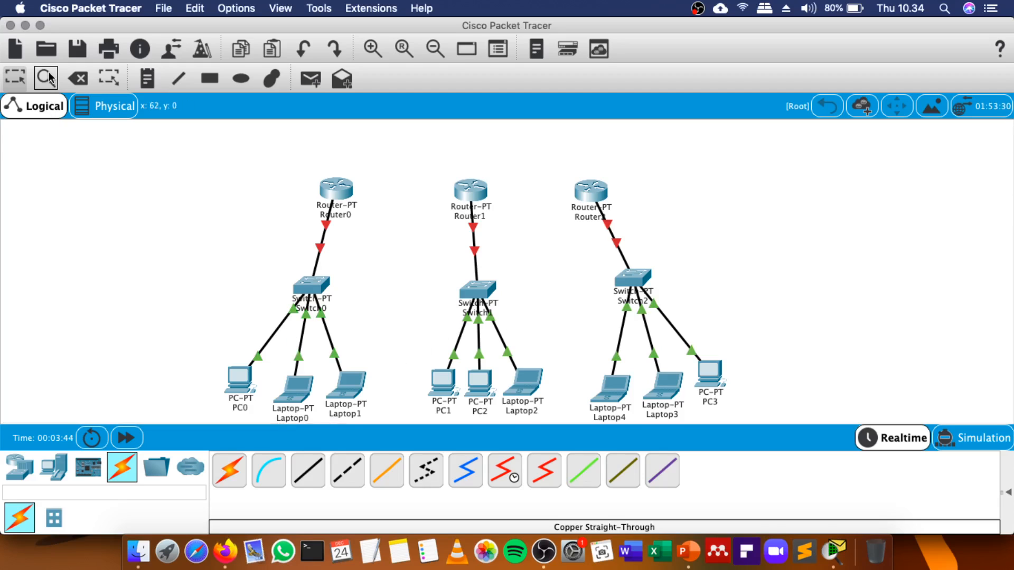
pyautogui.click(439, 52)
pyautogui.click(439, 52)
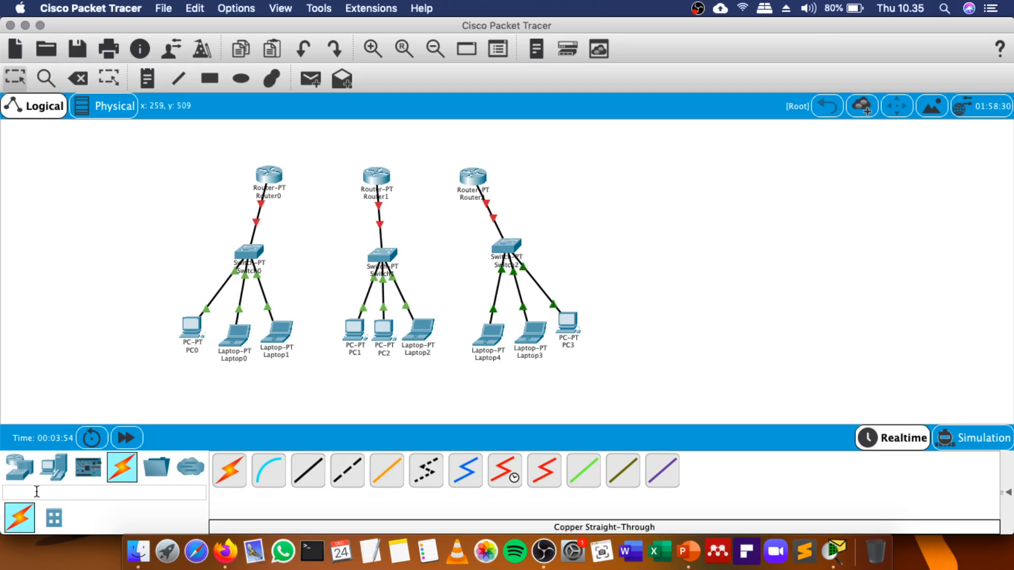
pyautogui.click(21, 471)
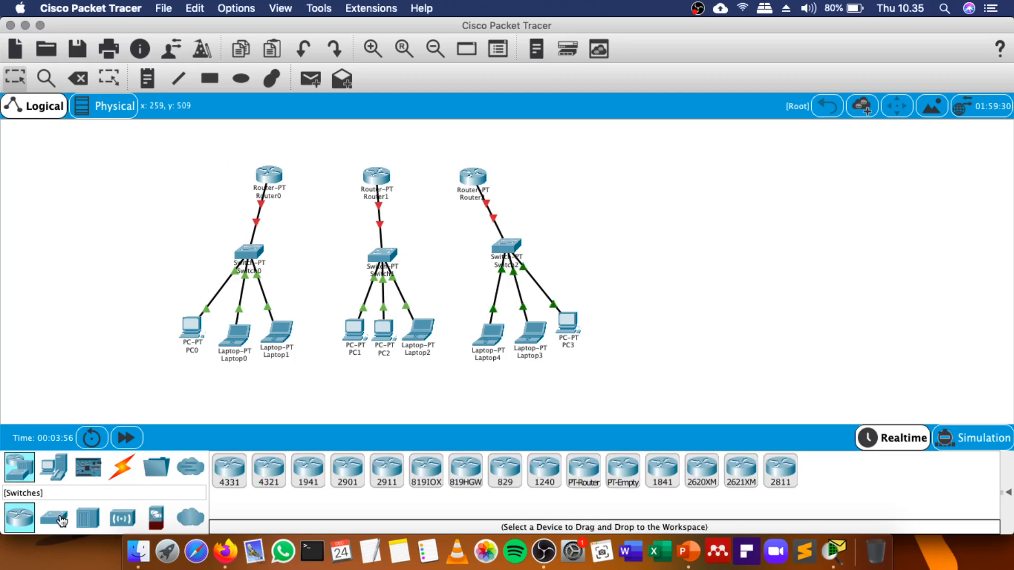
pyautogui.click(59, 515)
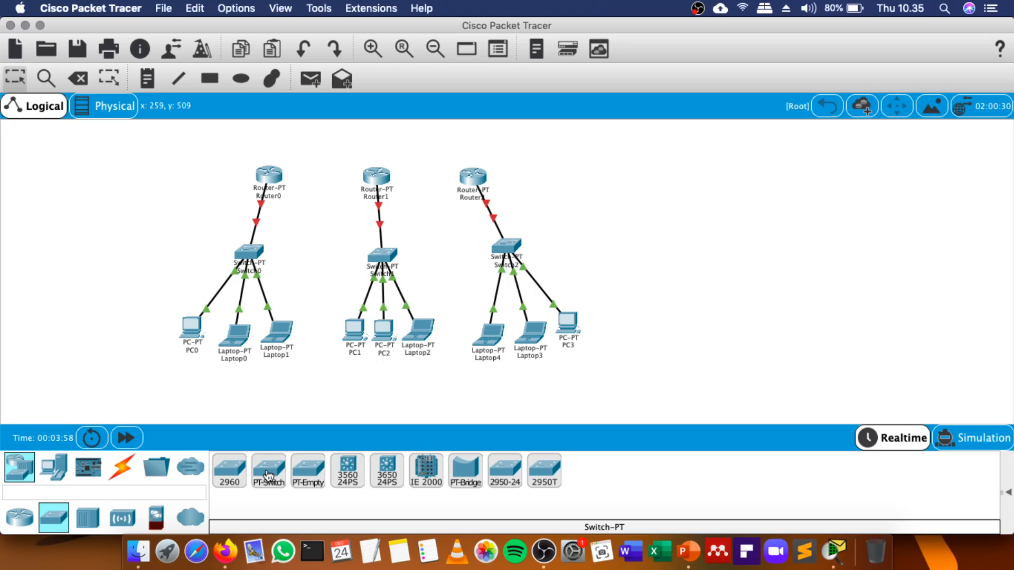
pyautogui.moveTo(268, 472); pyautogui.dragTo(385, 192)
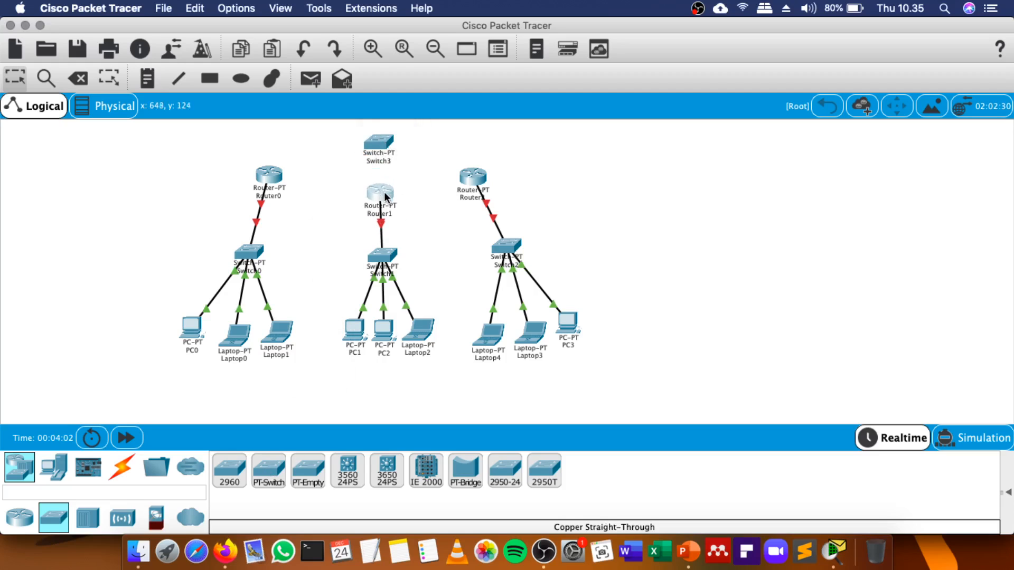
# Move Router2 down slightly and shift the whole topology towards the middle of the workspace.
pyautogui.moveTo(468, 176); pyautogui.dragTo(474, 191)
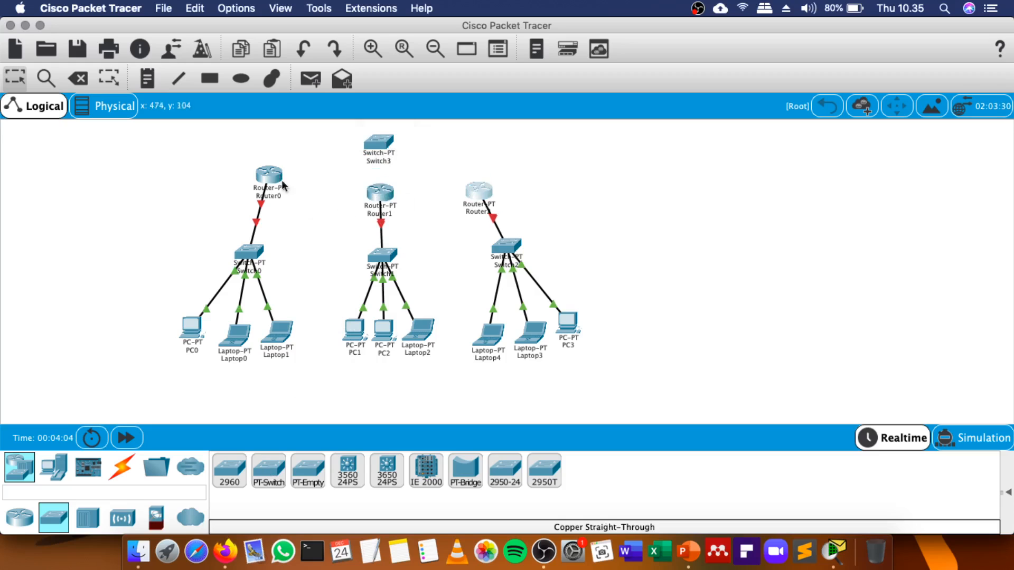
pyautogui.moveTo(190, 127); pyautogui.dragTo(613, 422)
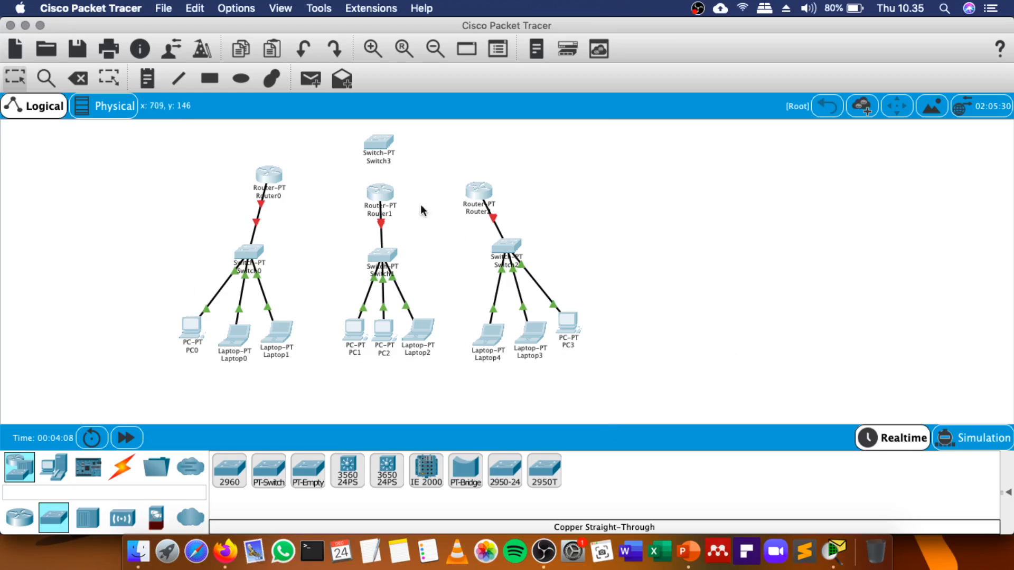
pyautogui.moveTo(383, 192); pyautogui.dragTo(460, 234)
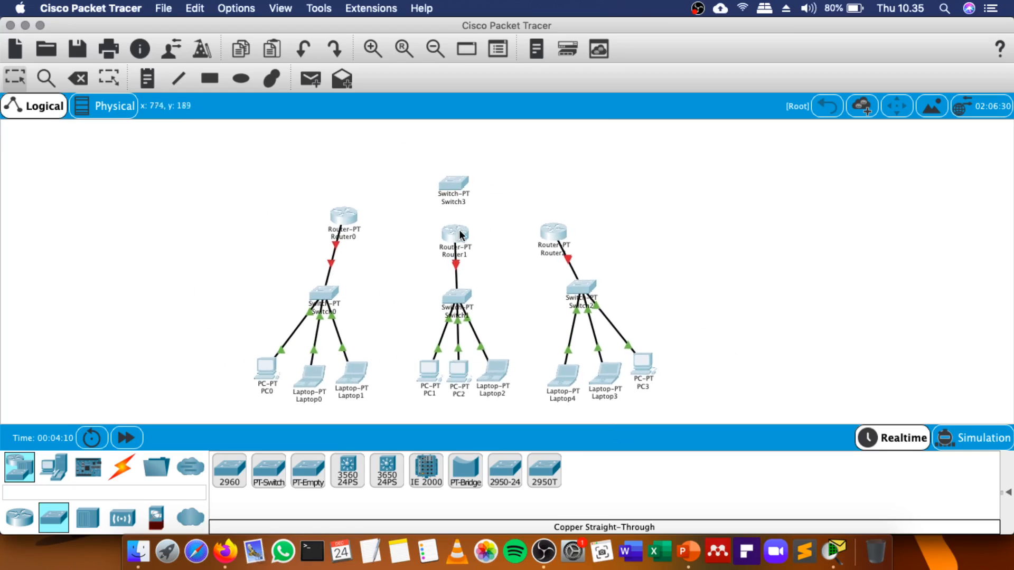
# Connect Router0's FastEthernet0/0 port to Switch3's FastEthernet0/1 port with a copper straight-through cable.
pyautogui.click(136, 477)
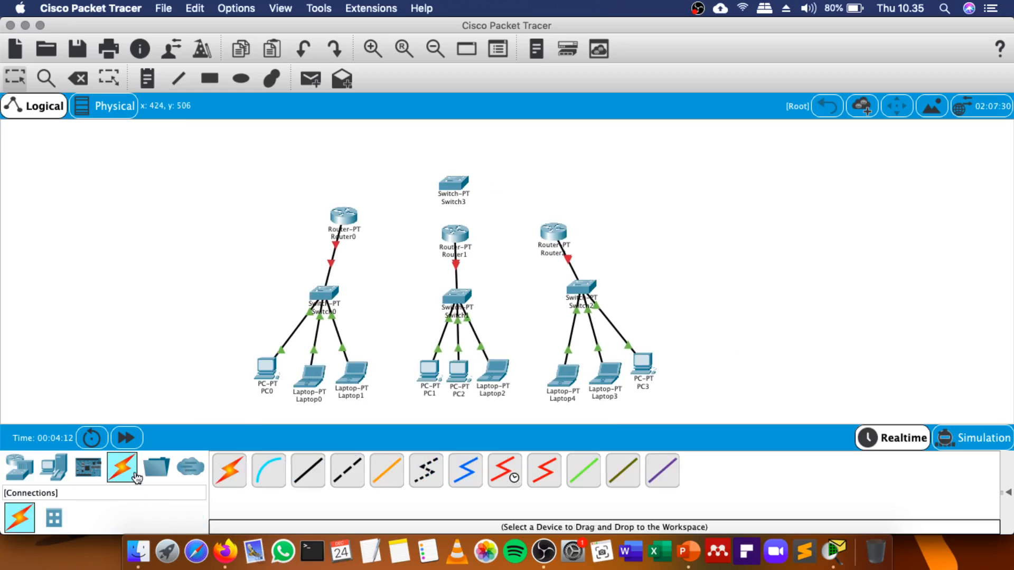
pyautogui.click(308, 469)
pyautogui.click(353, 207)
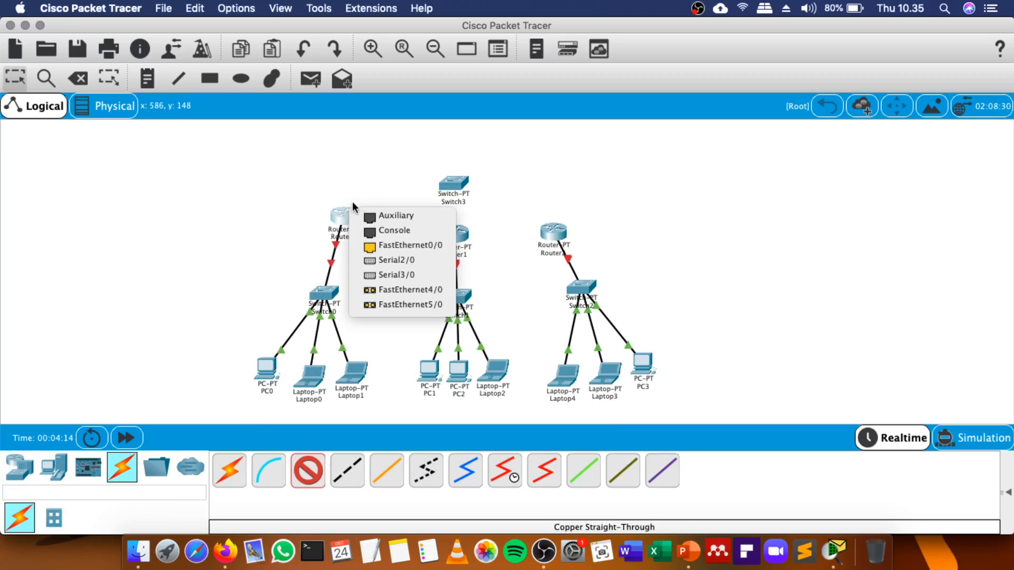
pyautogui.click(413, 244)
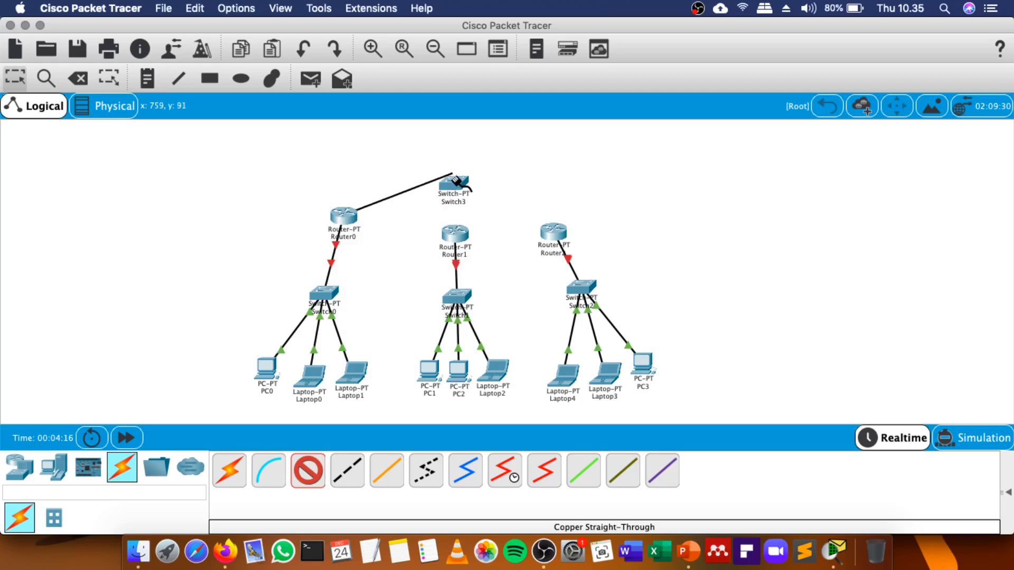
pyautogui.click(452, 178)
pyautogui.click(490, 203)
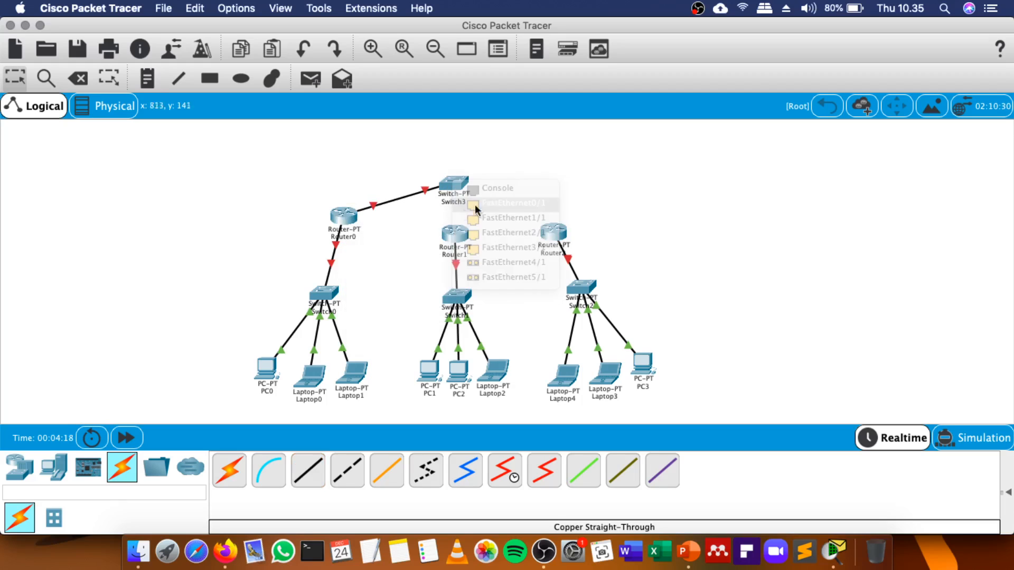
# Connect Router1's FastEthernet0/0 port to Switch3's FastEthernet1/1 port with a copper straight-through cable.
pyautogui.click(306, 471)
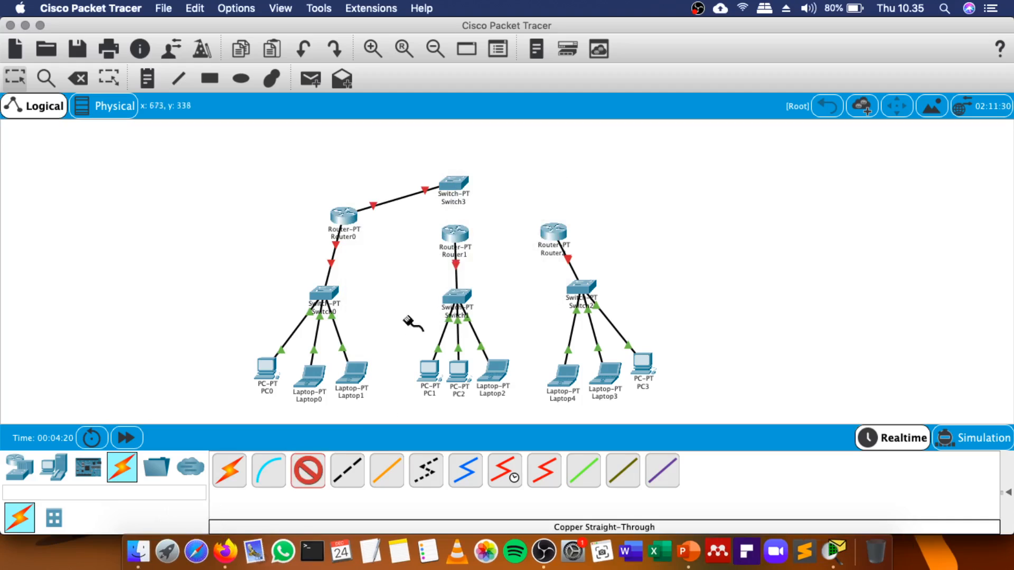
pyautogui.click(455, 230)
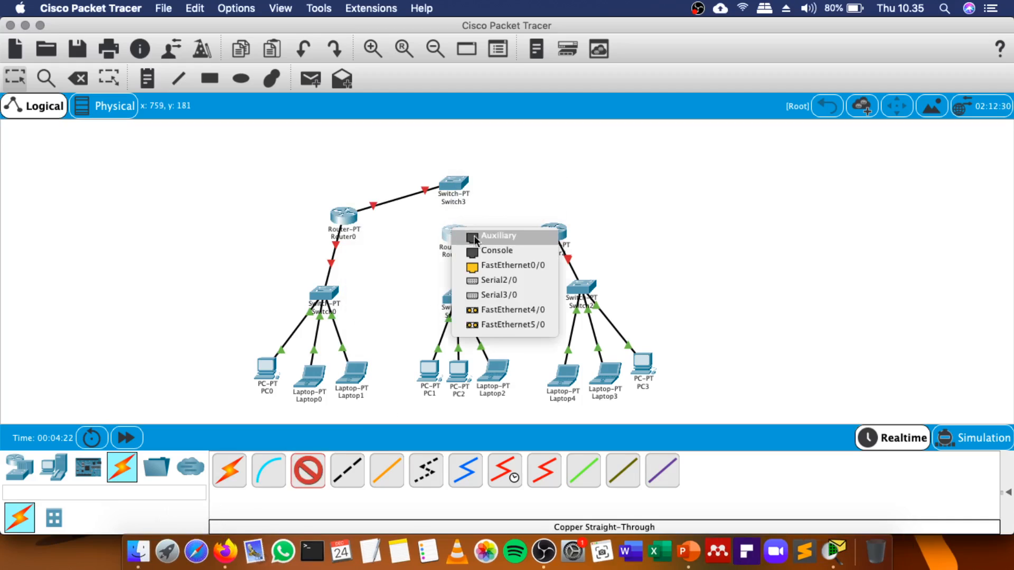
pyautogui.click(507, 266)
pyautogui.click(453, 184)
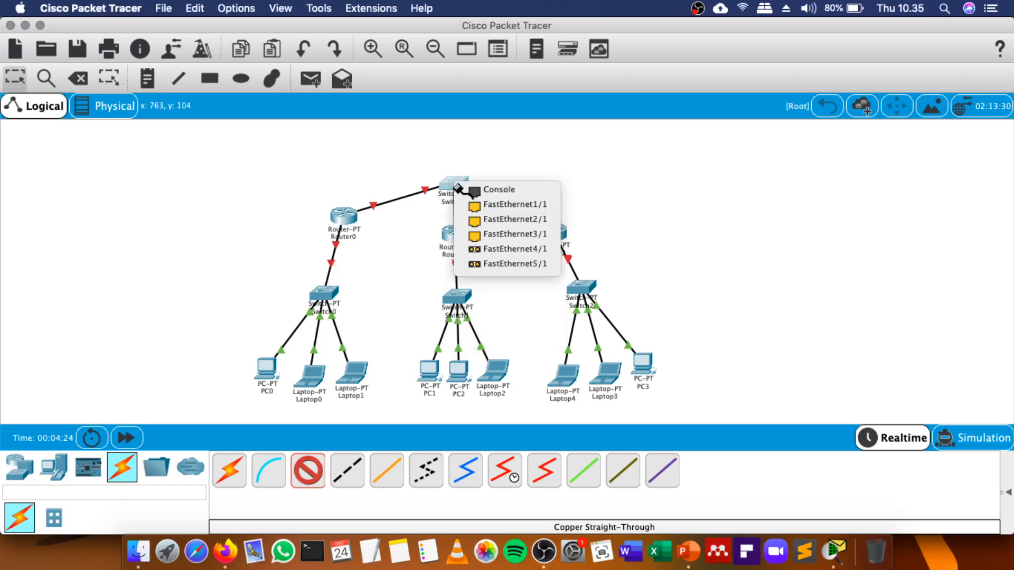
pyautogui.click(470, 209)
# Connect Router2's FastEthernet0/0 port to Switch3's FastEthernet2/1 port with a copper straight-through cable, and move Router1 and Router2 slightly up.
pyautogui.click(308, 471)
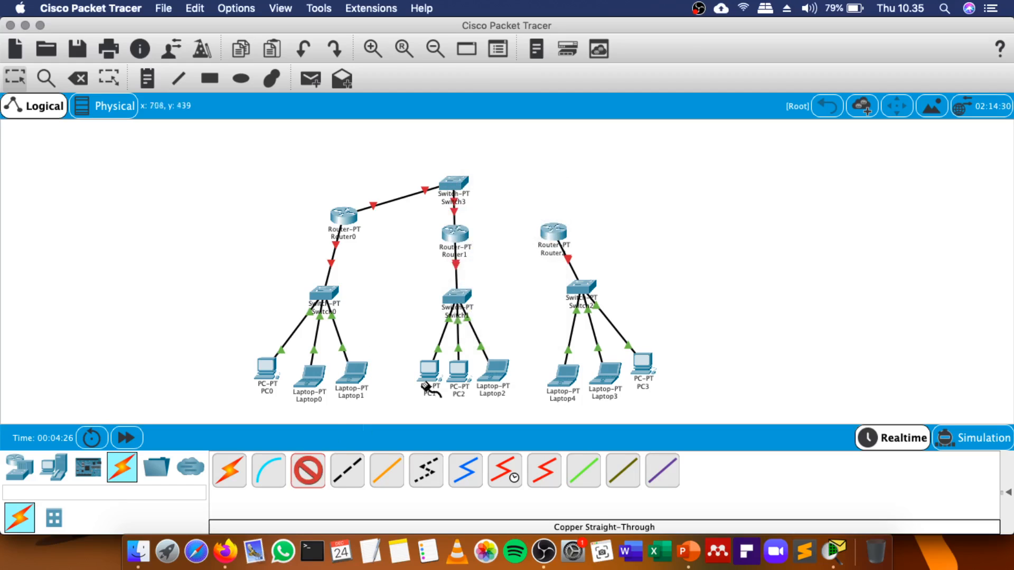
pyautogui.click(561, 231)
pyautogui.click(585, 261)
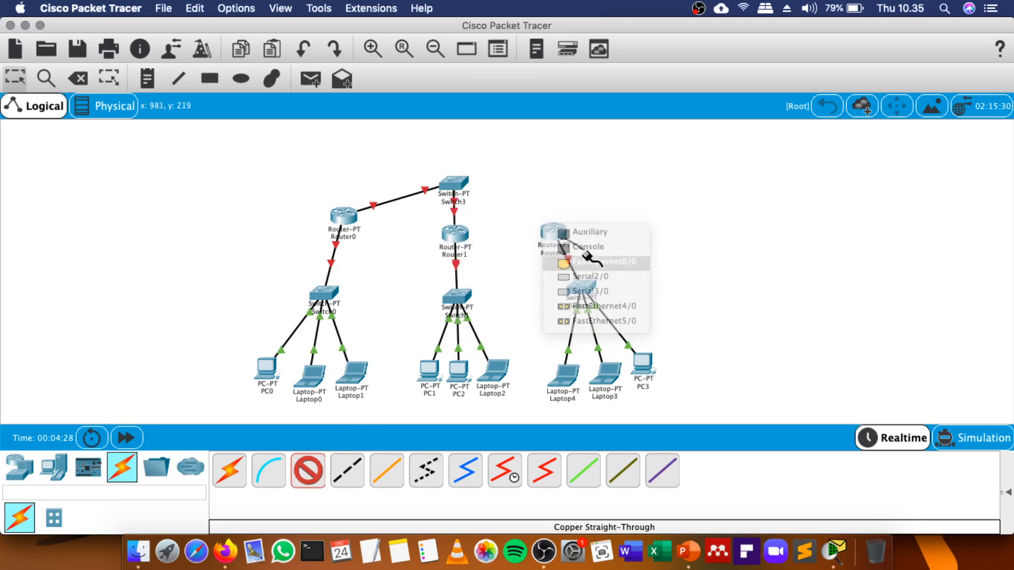
pyautogui.click(450, 180)
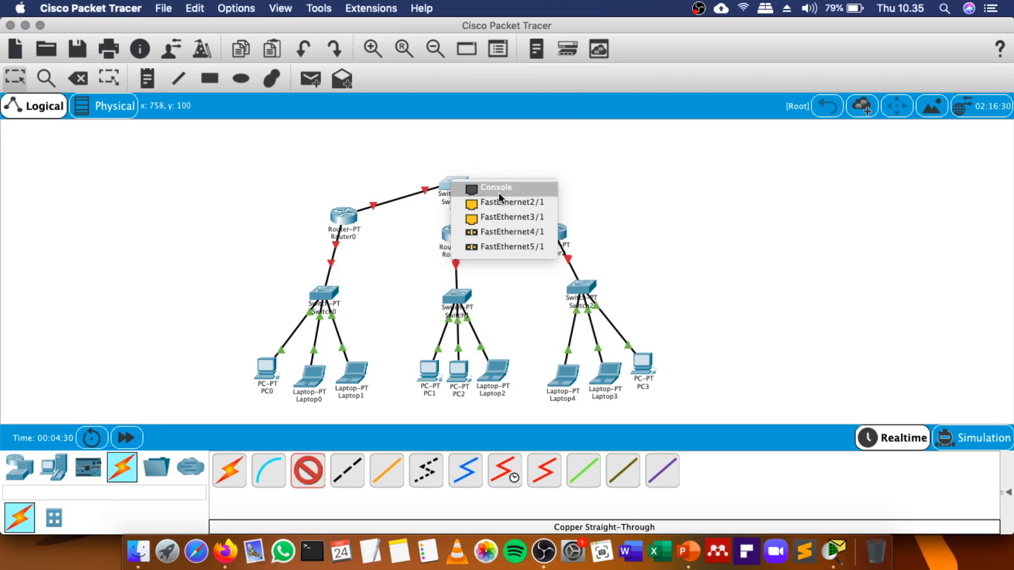
pyautogui.click(505, 201)
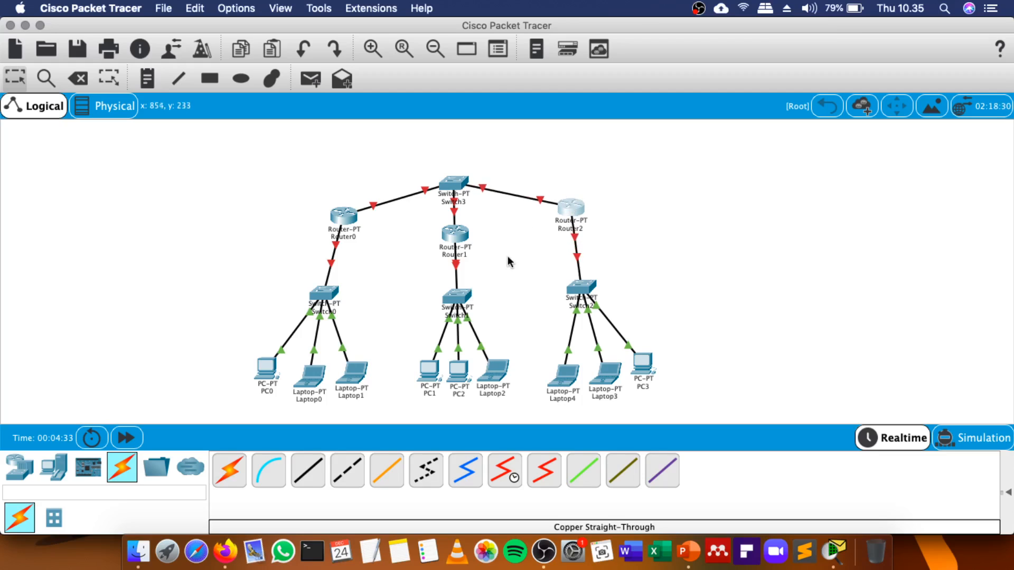
pyautogui.moveTo(464, 235); pyautogui.dragTo(464, 225)
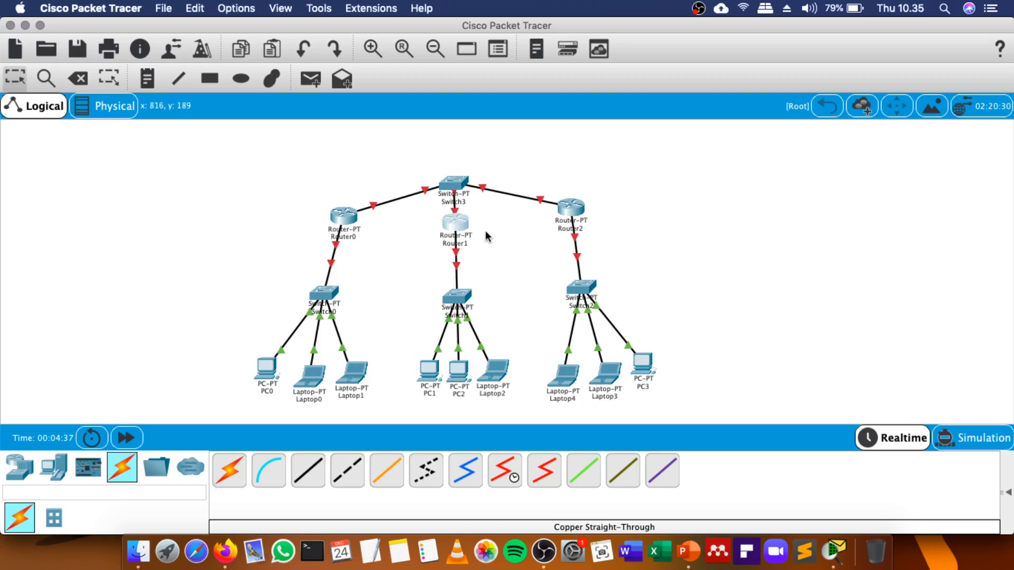
pyautogui.click(397, 243)
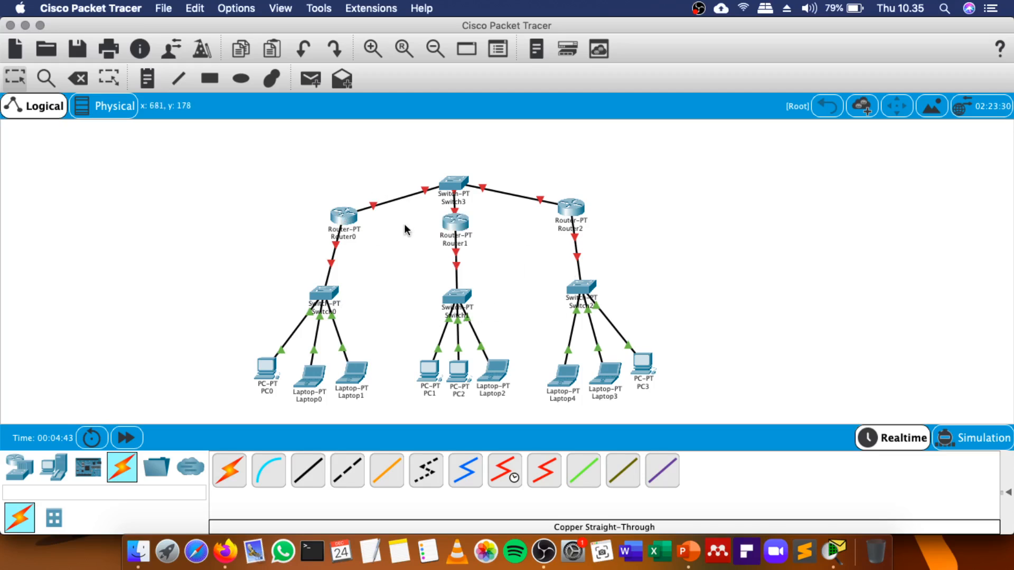
# Open Router0's FastEthernet1/0 interface configuration and move its window away from Router0's branch of the topology.
pyautogui.click(340, 221)
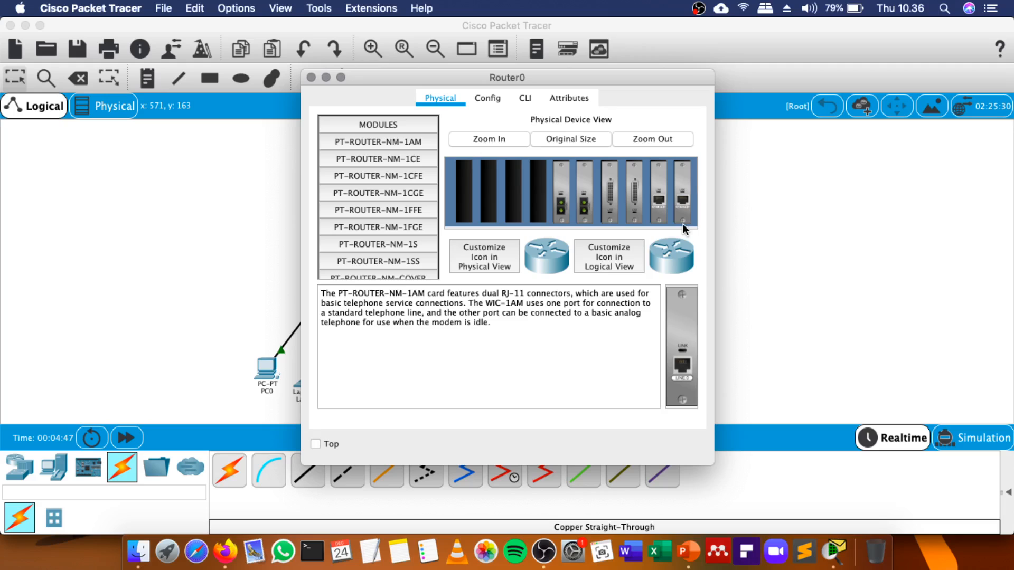
pyautogui.click(486, 98)
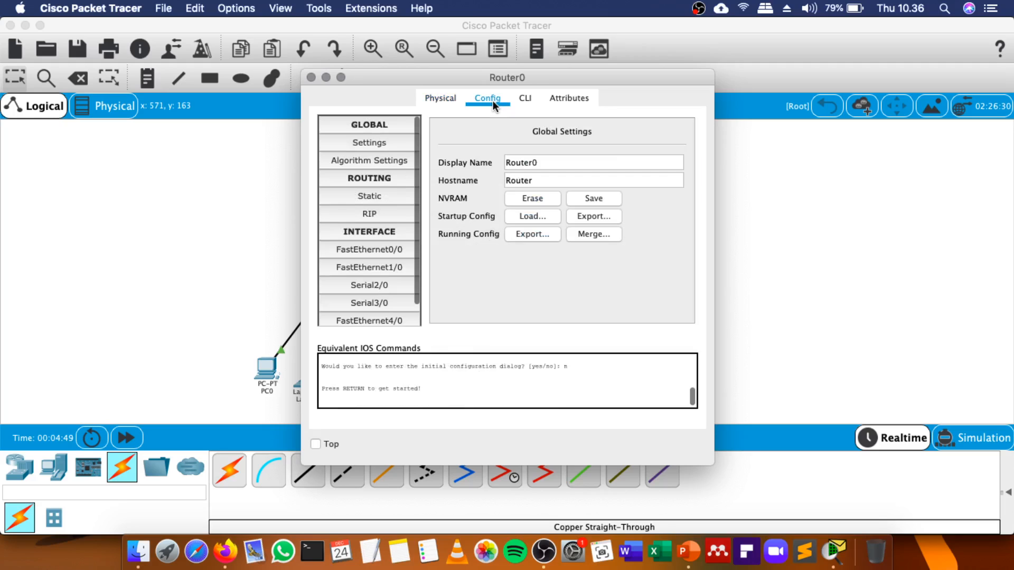
pyautogui.click(373, 261)
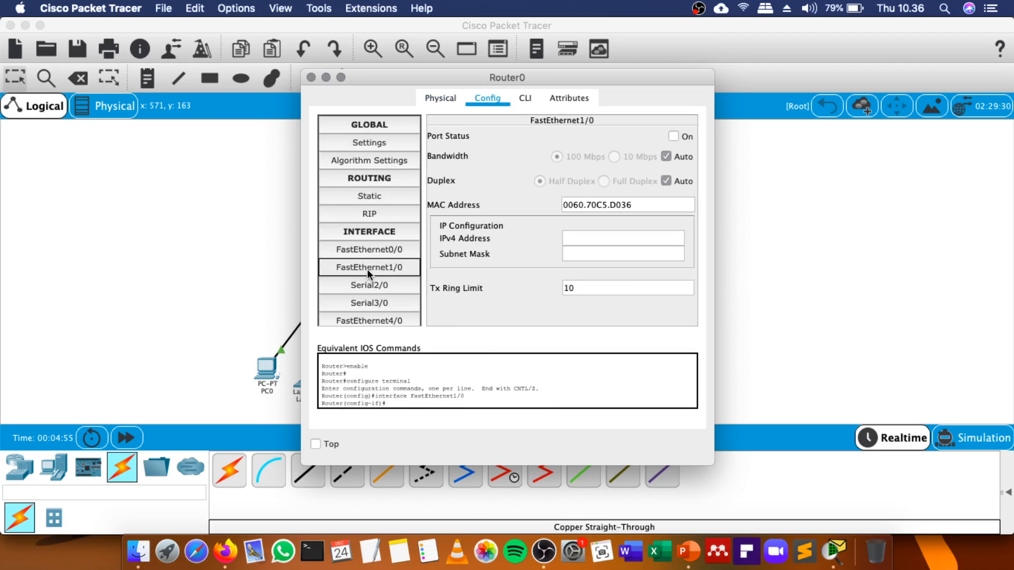
pyautogui.moveTo(447, 77); pyautogui.dragTo(614, 26)
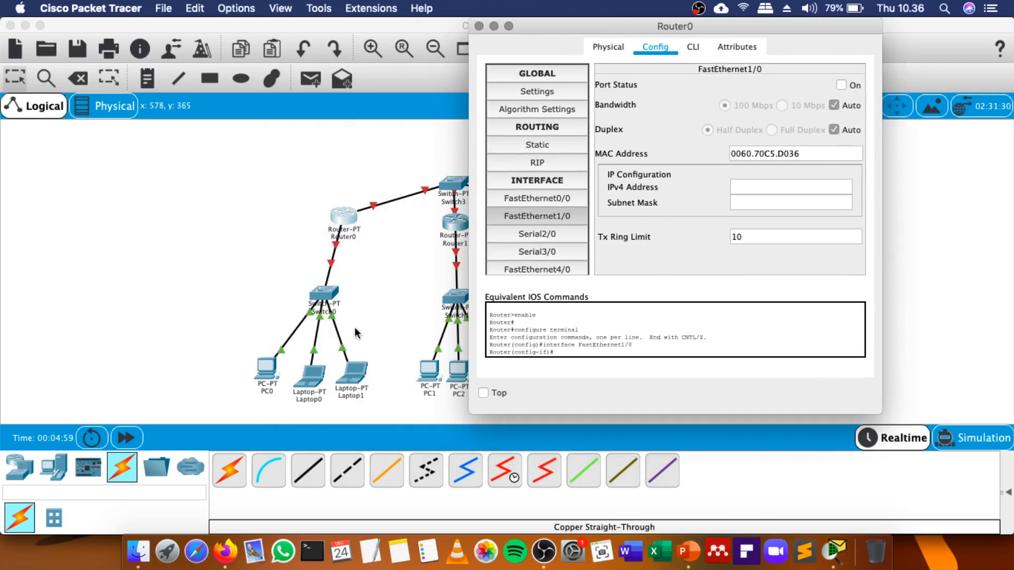
pyautogui.click(754, 182)
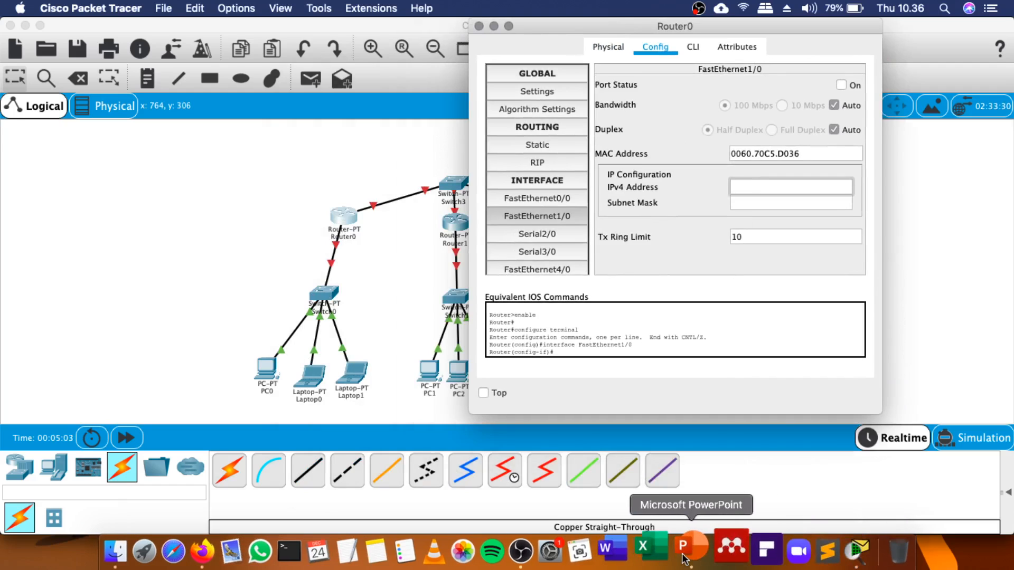
# Switch to PowerPoint and copy the first subnet's first host address, 192.168.1.1, from the Hasil Subnet table.
pyautogui.click(684, 552)
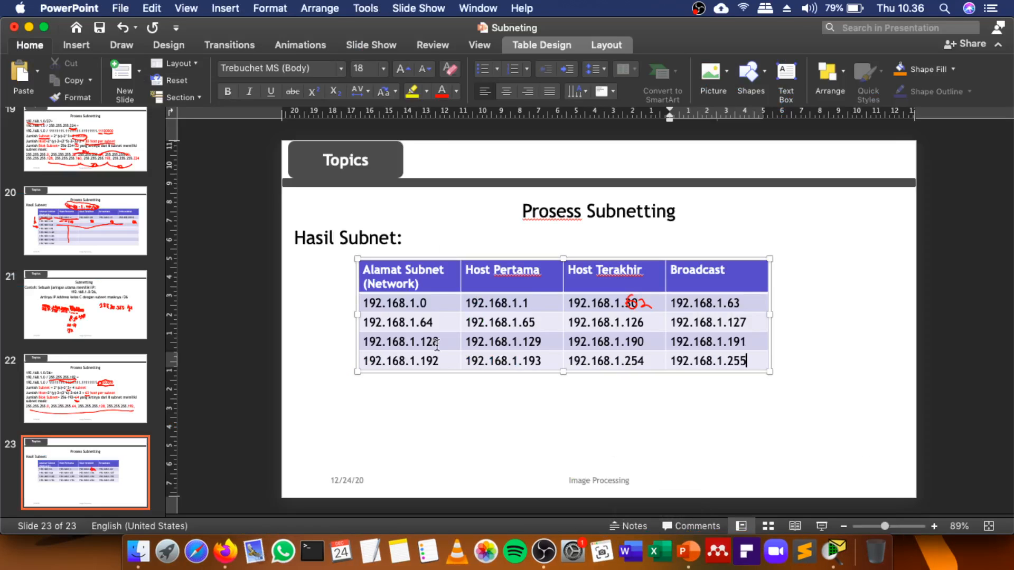
pyautogui.click(533, 300)
pyautogui.moveTo(534, 300); pyautogui.dragTo(465, 302)
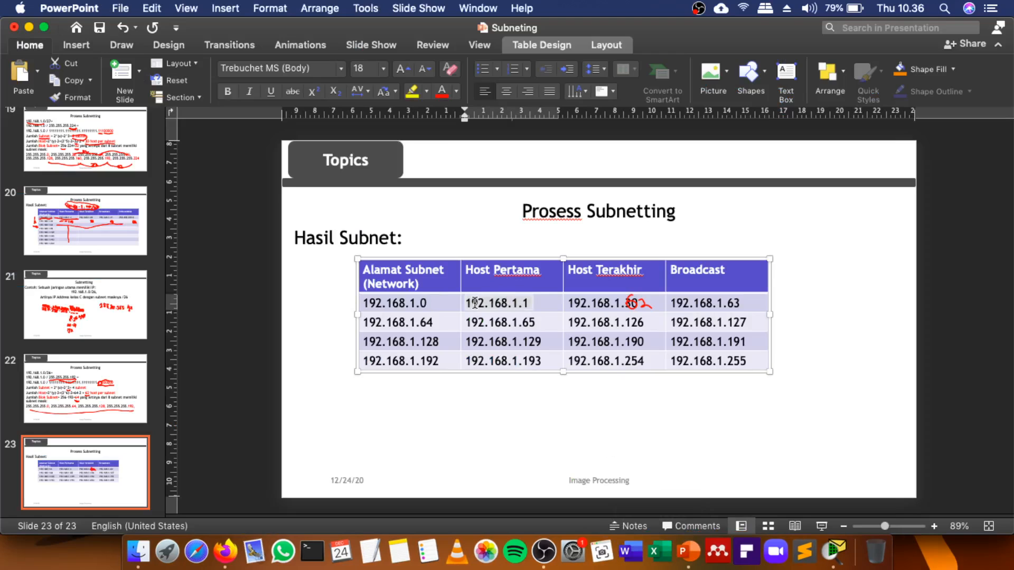
pyautogui.press('super+c')
pyautogui.click(430, 303)
pyautogui.click(549, 299)
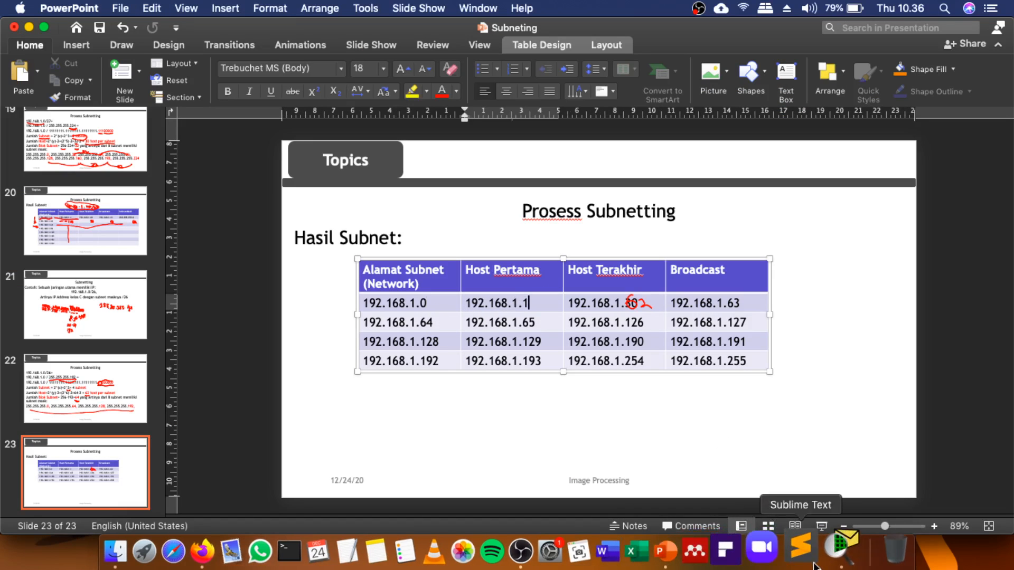
# Switch back to Cisco Packet Tracer and set Router0's FastEthernet1/0 to IPv4 address 192.168.1.1 with subnet mask 255.255.255.192.
pyautogui.click(858, 551)
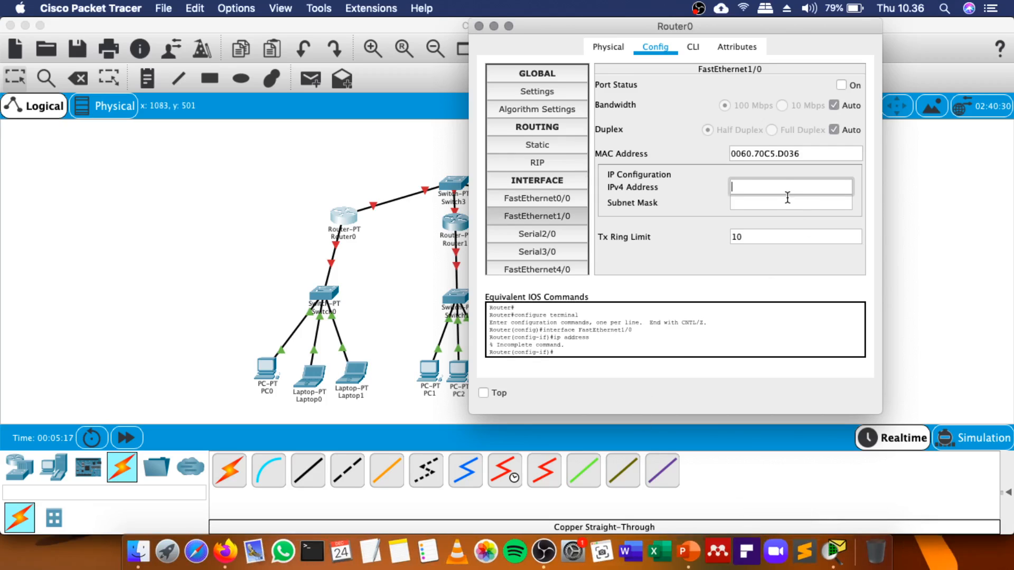
pyautogui.press('super+v')
pyautogui.click(774, 201)
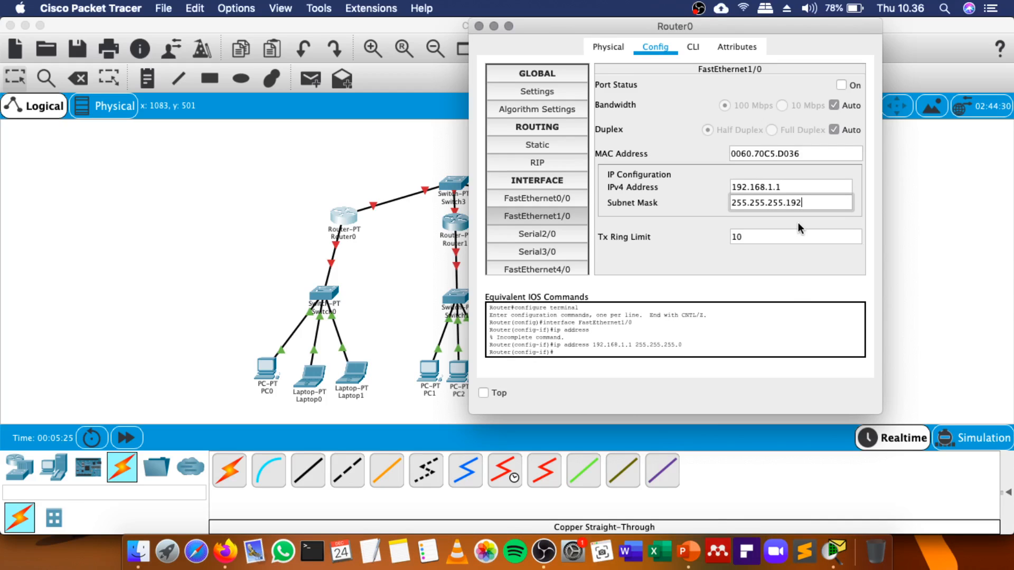
# Switch to PowerPoint to check the /26 subnet mask on slide 21, and return to Cisco Packet Tracer.
pyautogui.click(688, 551)
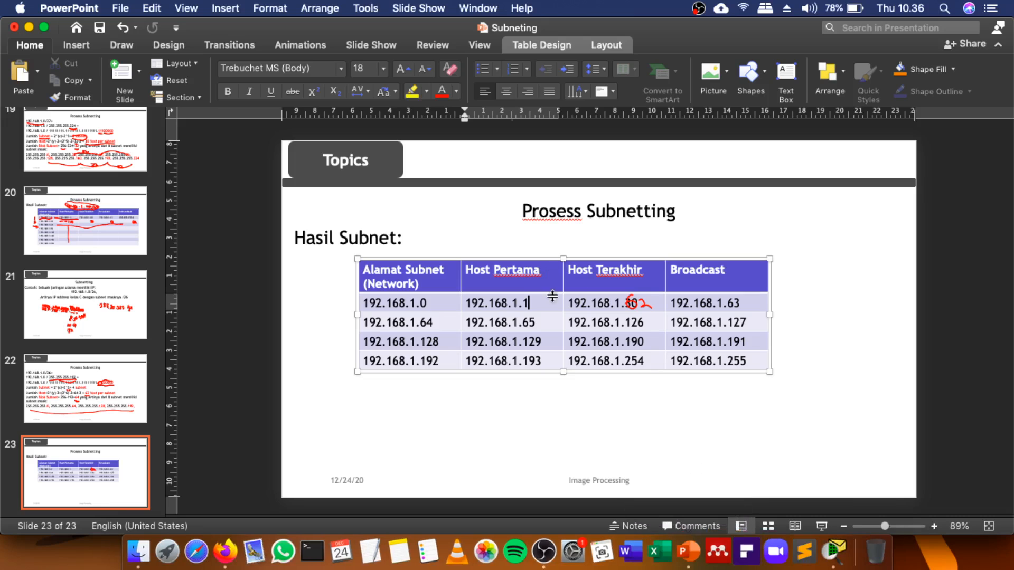
pyautogui.click(112, 280)
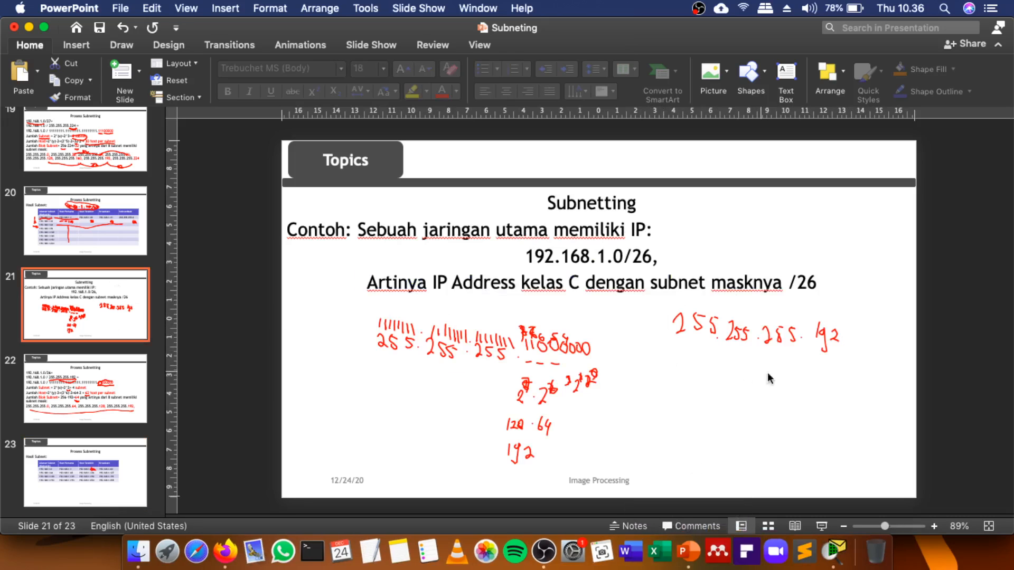
pyautogui.click(837, 544)
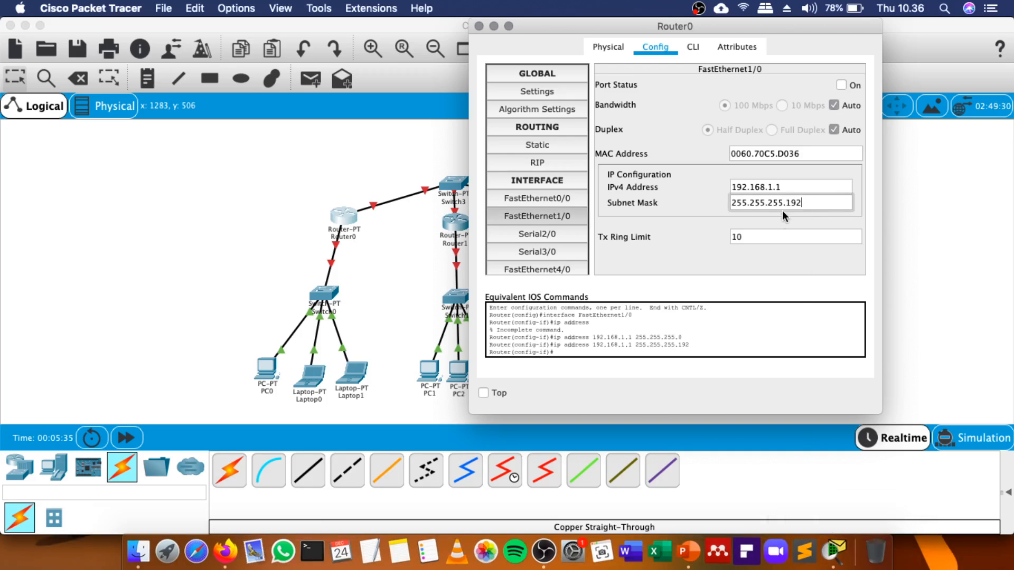
# Turn on Router0's FastEthernet1/0 port and close its window, and open Router1's FastEthernet1/0 interface configuration.
pyautogui.click(842, 86)
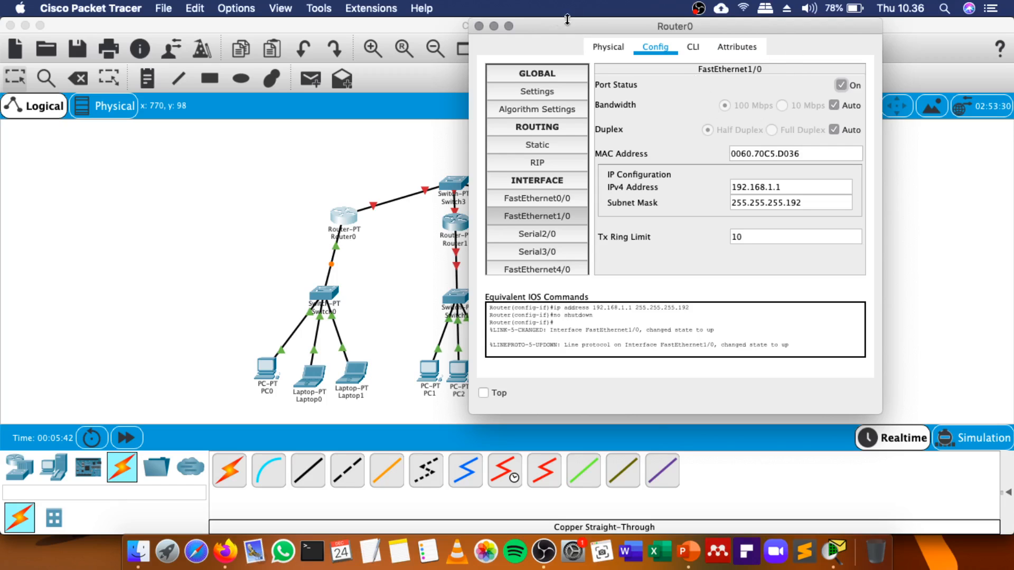
pyautogui.click(479, 26)
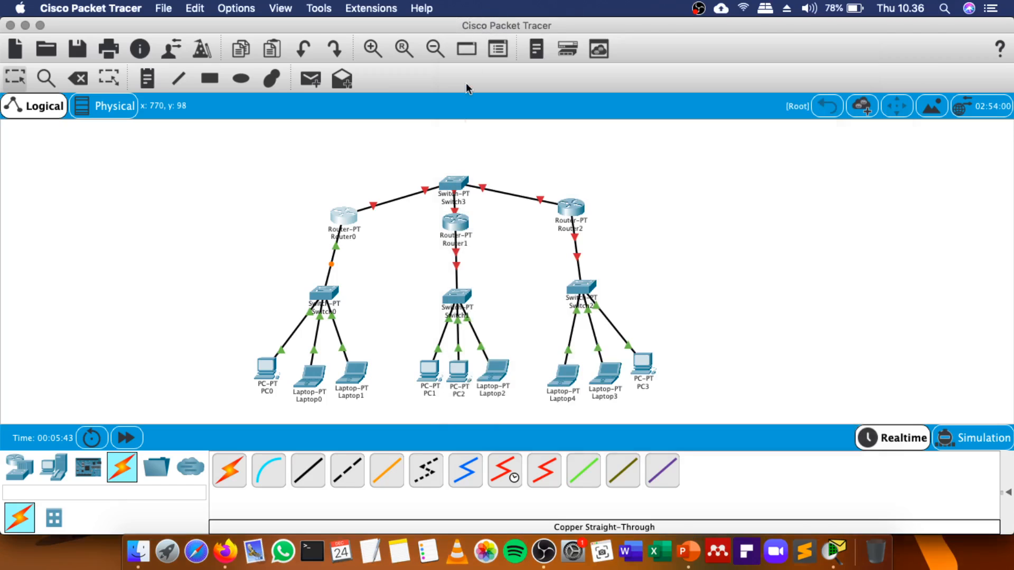
pyautogui.click(457, 226)
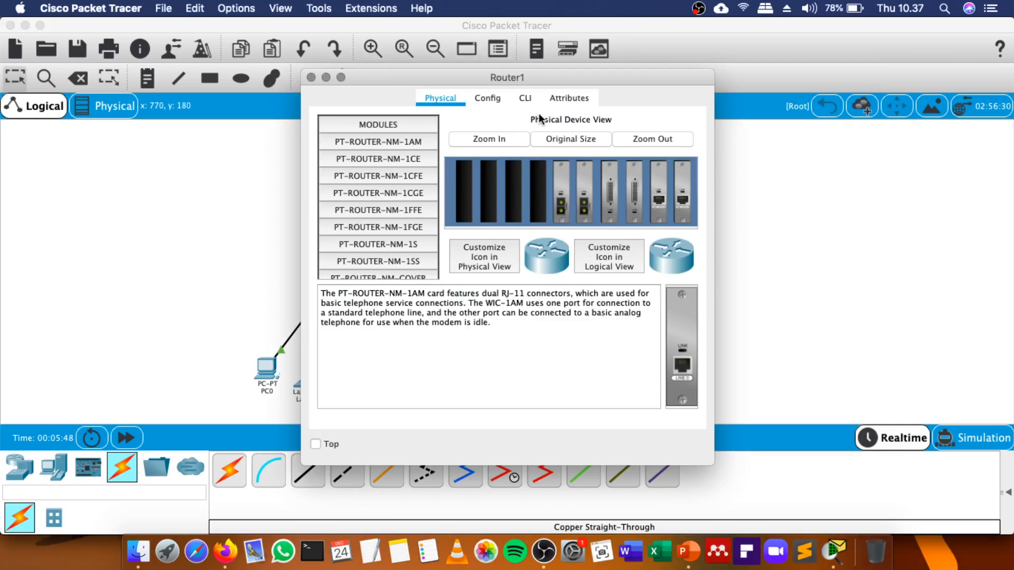
pyautogui.click(487, 99)
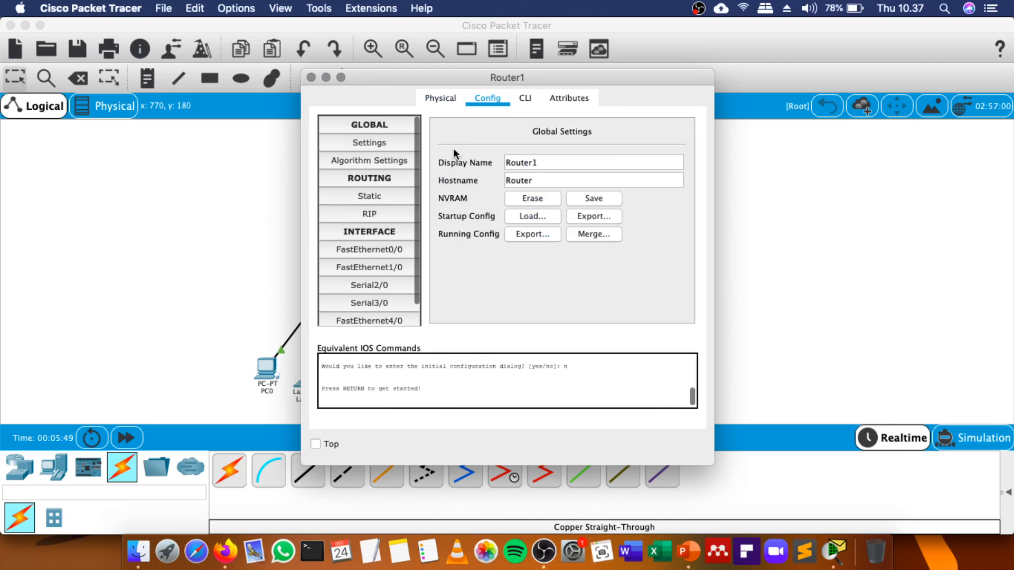
pyautogui.click(389, 267)
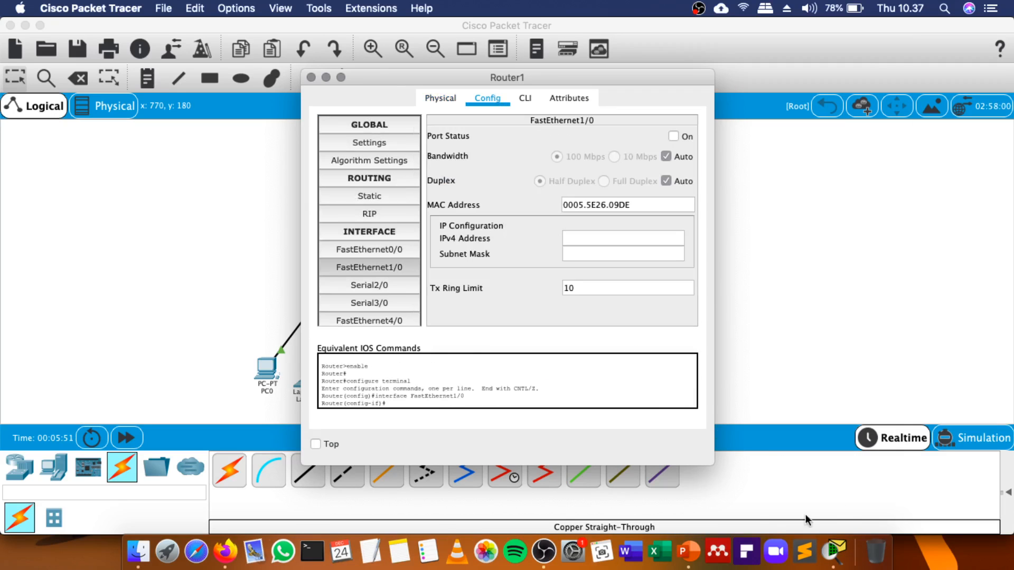
# Switch to PowerPoint and copy the second subnet's first host address, 192.168.1.65, from the Hasil Subnet table.
pyautogui.click(688, 551)
pyautogui.click(92, 490)
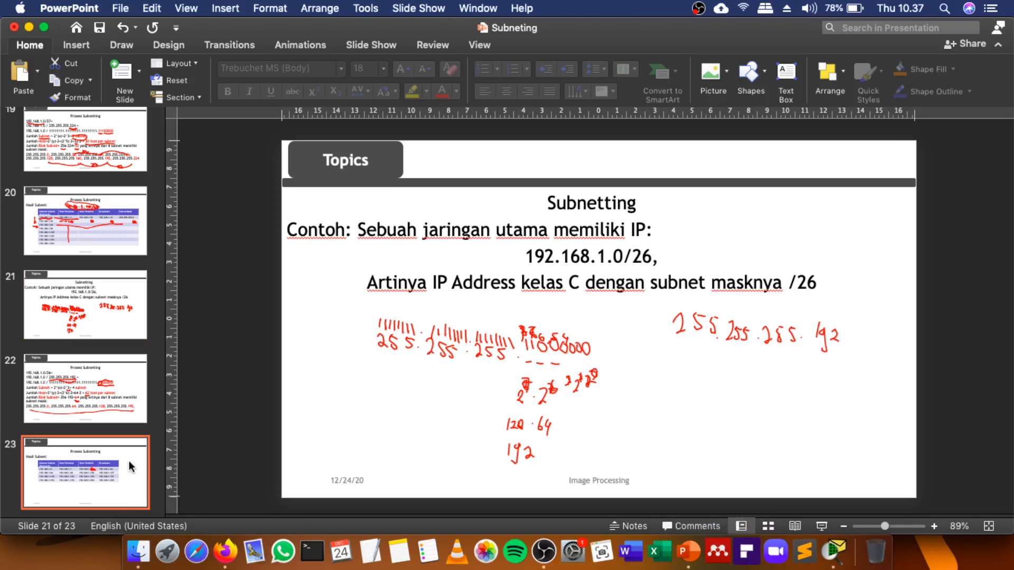
pyautogui.click(543, 323)
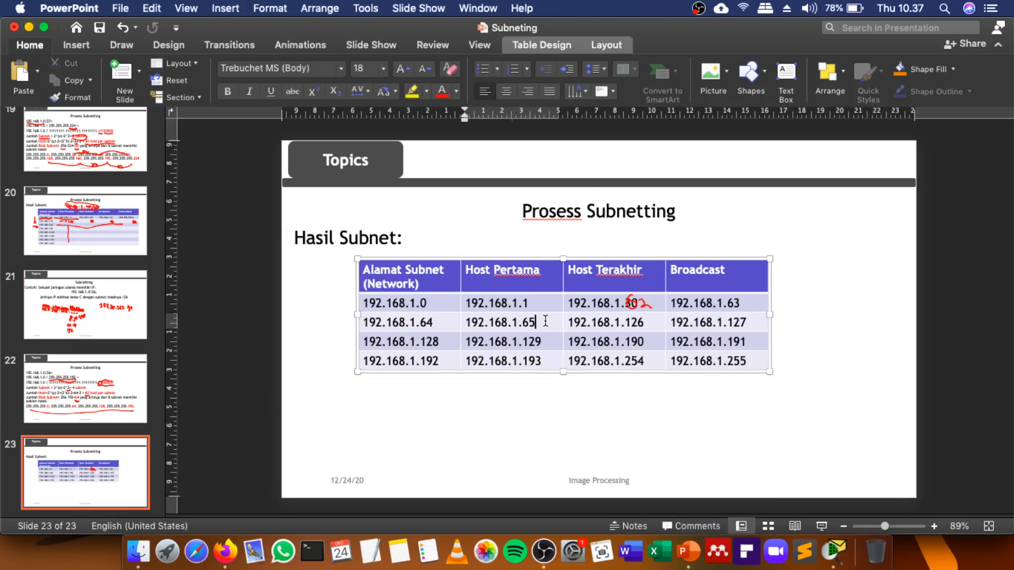
pyautogui.moveTo(542, 324); pyautogui.dragTo(220, 275)
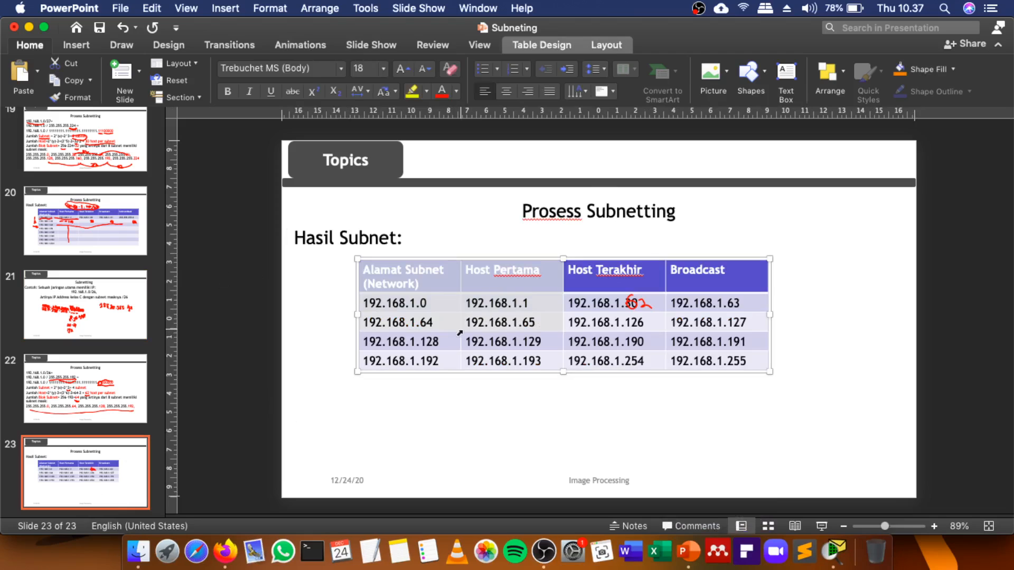
pyautogui.click(536, 342)
pyautogui.moveTo(538, 323); pyautogui.dragTo(478, 319)
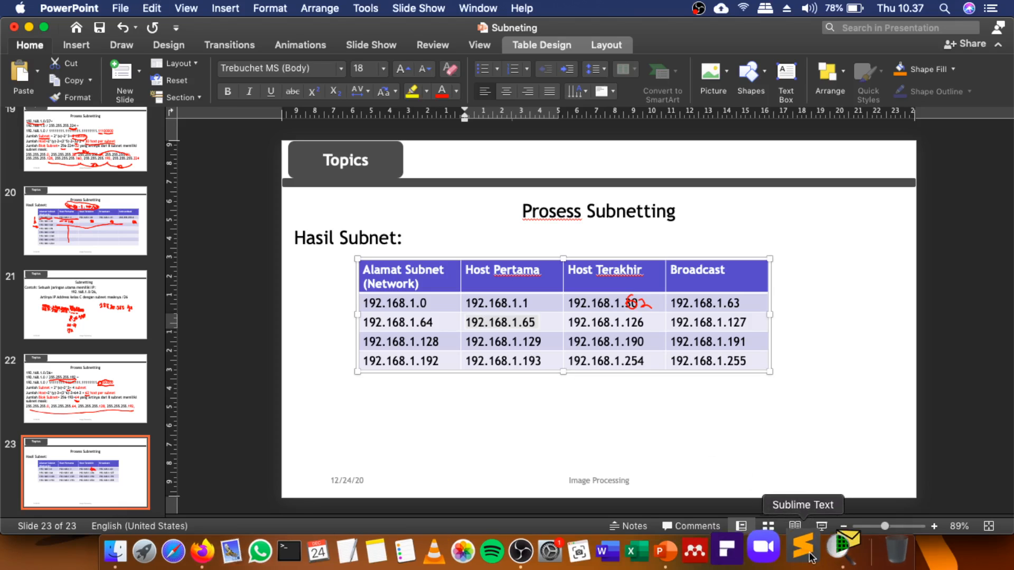
# Switch back to Cisco Packet Tracer, set Router1's FastEthernet1/0 to 192.168.1.65 with subnet mask 255.255.255.192, and turn its port on.
pyautogui.click(835, 552)
pyautogui.click(624, 238)
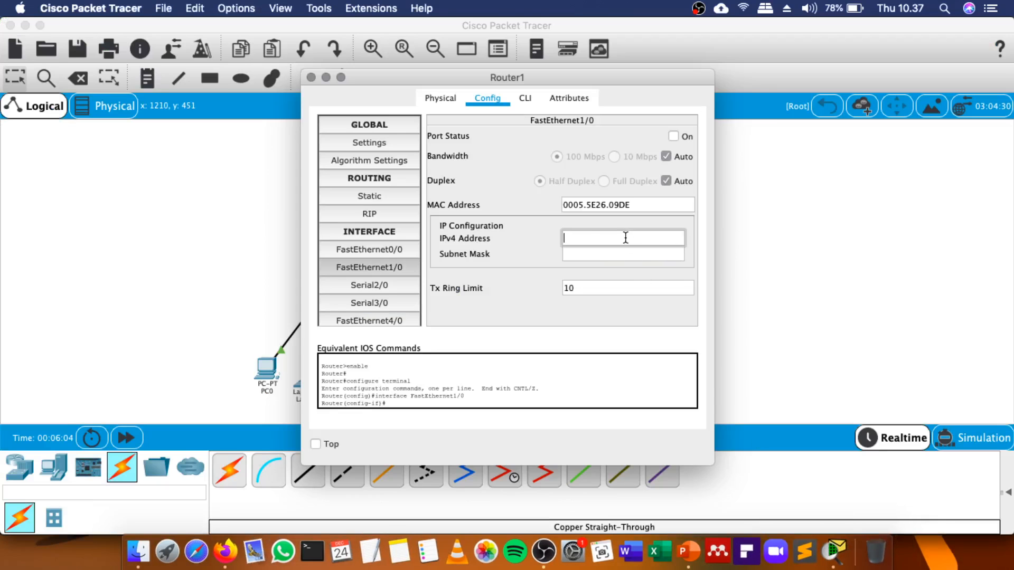
pyautogui.press('super+v')
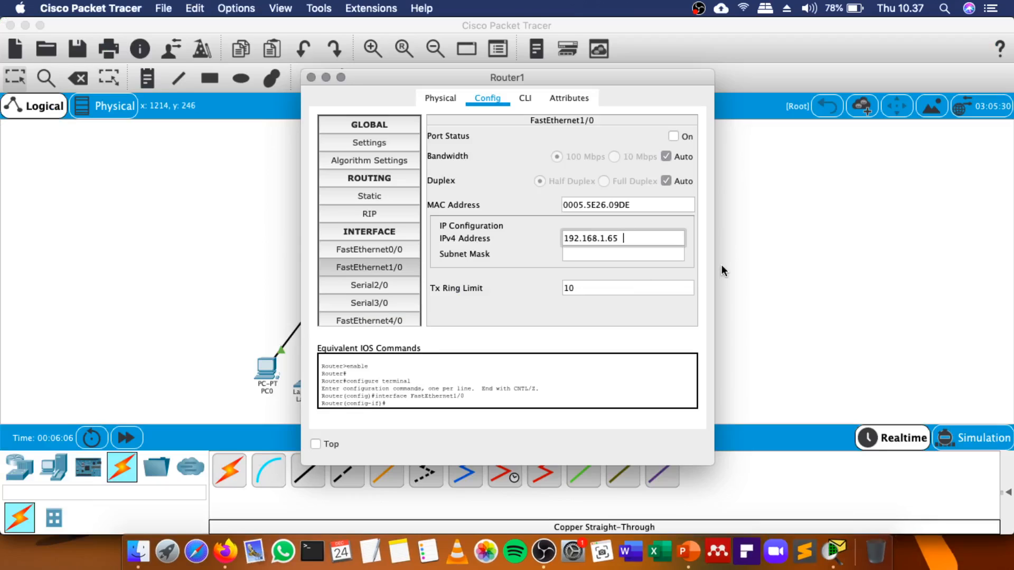
pyautogui.click(679, 253)
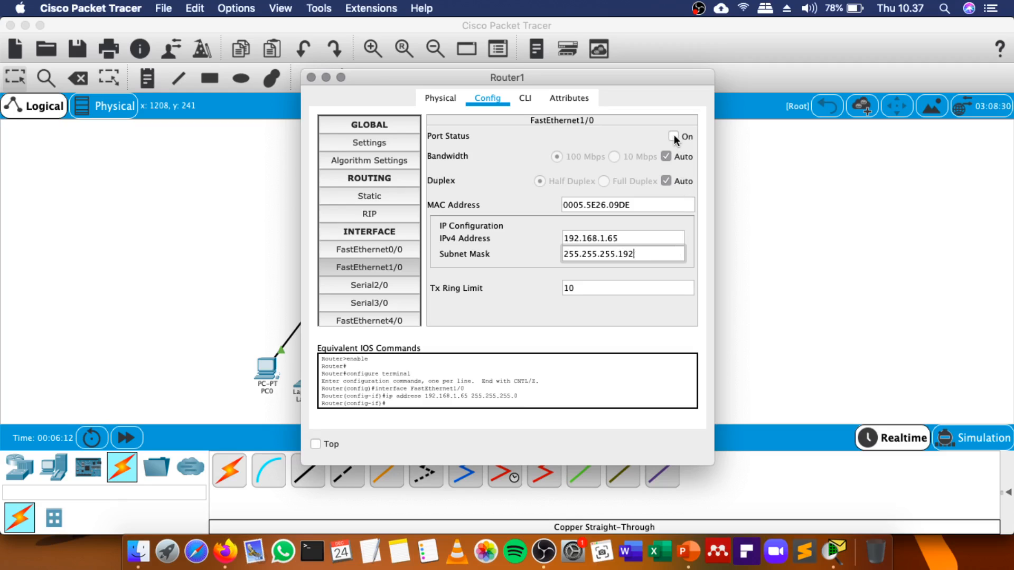
pyautogui.click(668, 235)
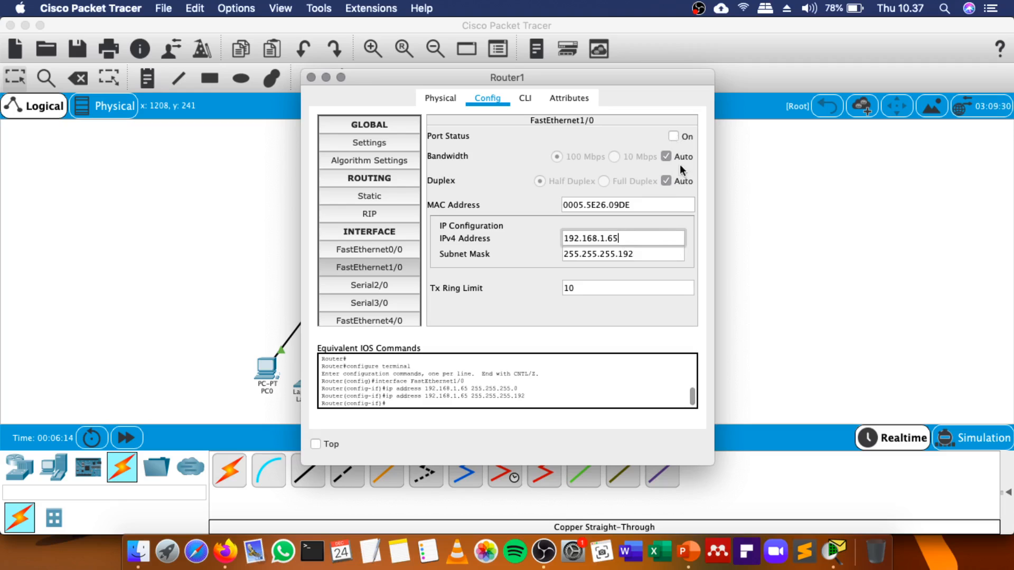
pyautogui.click(673, 137)
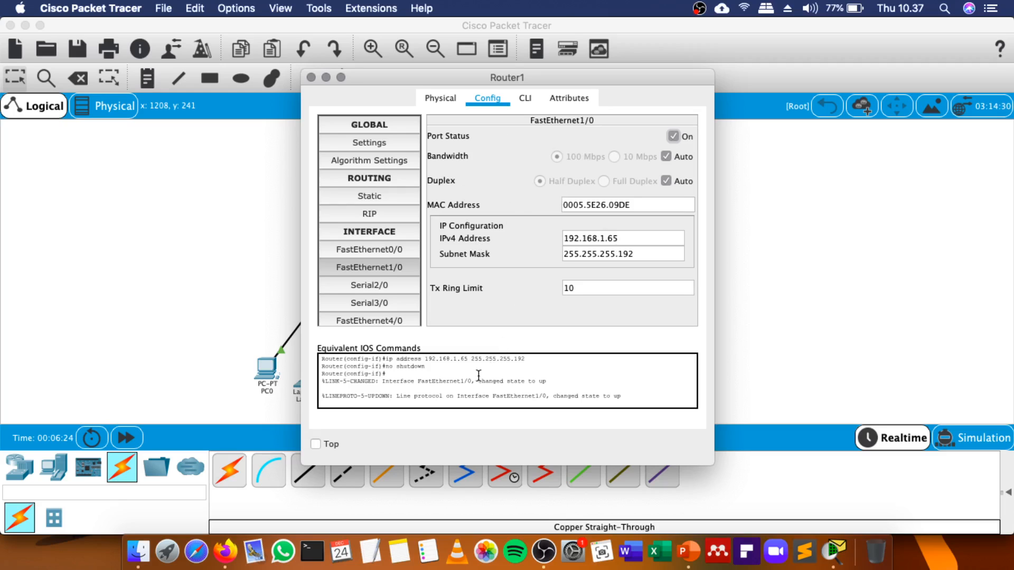
# Review Router1's FastEthernet1/0 commands in the equivalent IOS commands and the command line interface, and close the router's window.
pyautogui.scroll(3, 479, 376)
pyautogui.scroll(-3, 468, 377)
pyautogui.scroll(3, 420, 379)
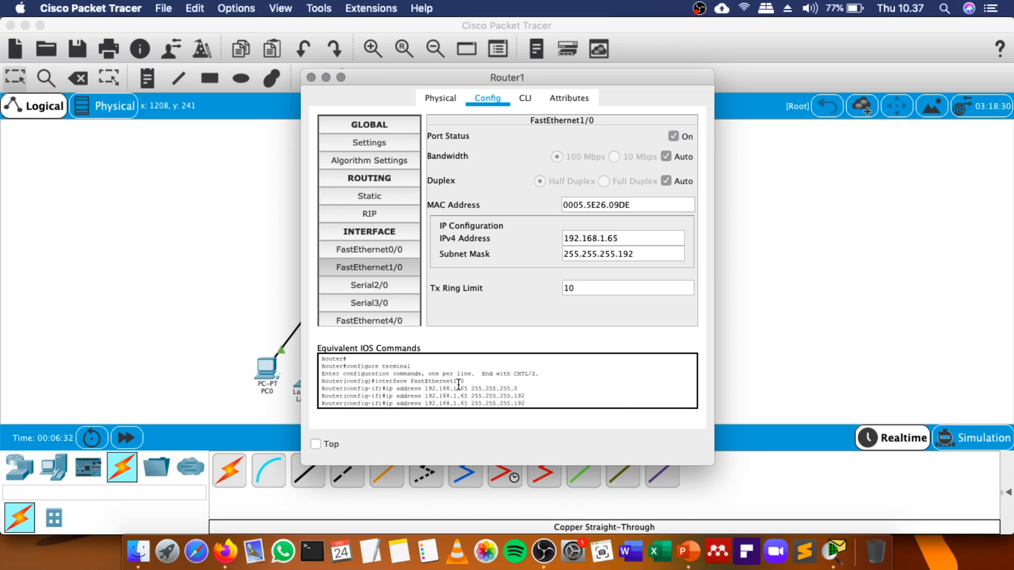
pyautogui.scroll(-3, 499, 383)
pyautogui.scroll(3, 530, 362)
pyautogui.scroll(-3, 525, 391)
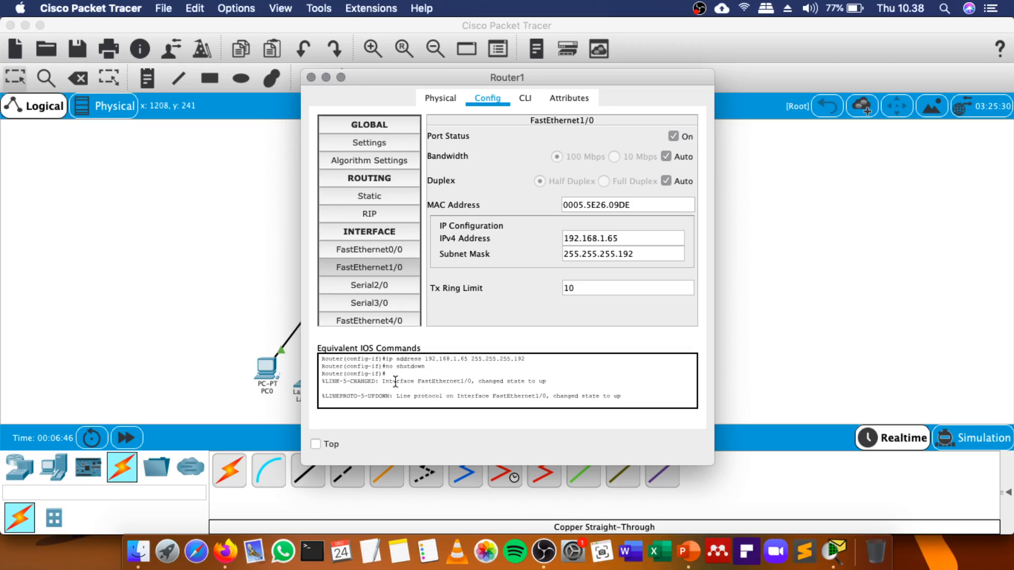
pyautogui.click(522, 102)
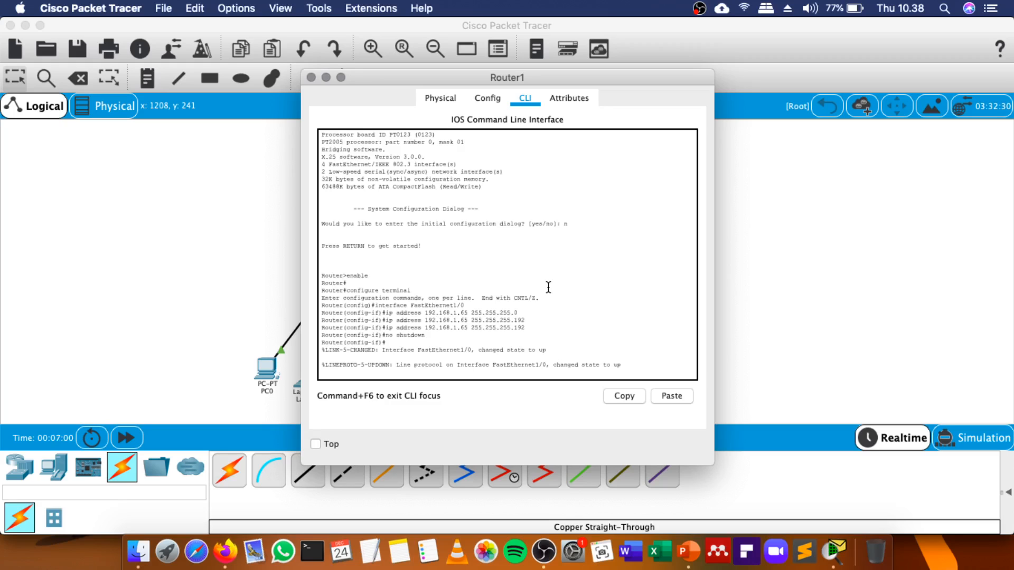
pyautogui.click(490, 100)
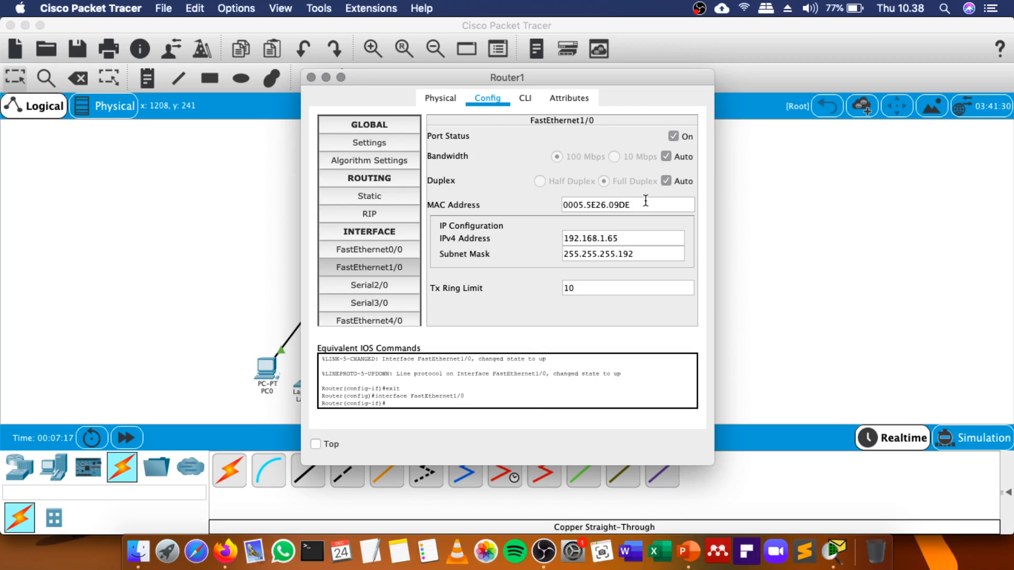
pyautogui.click(637, 237)
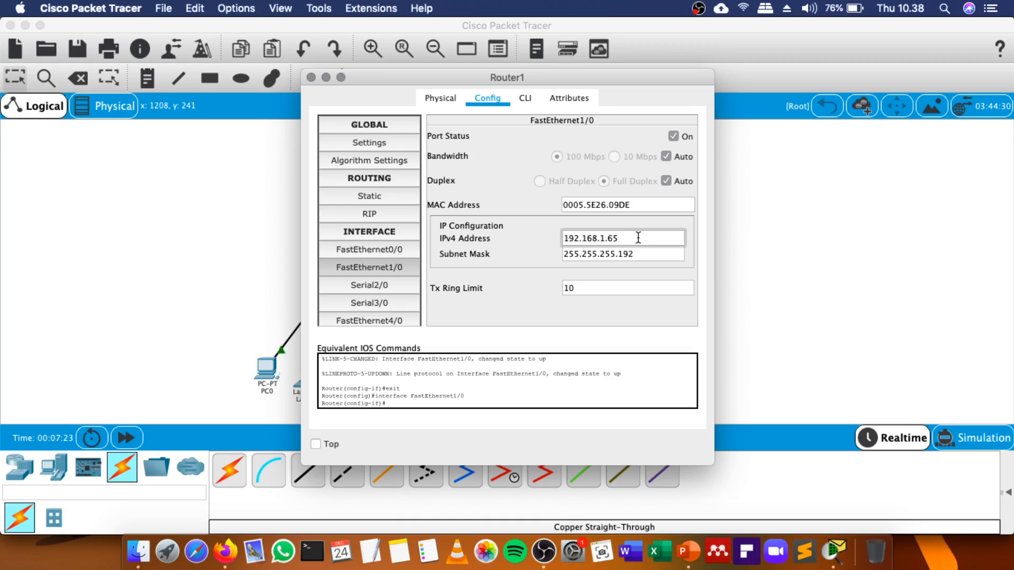
pyautogui.click(311, 77)
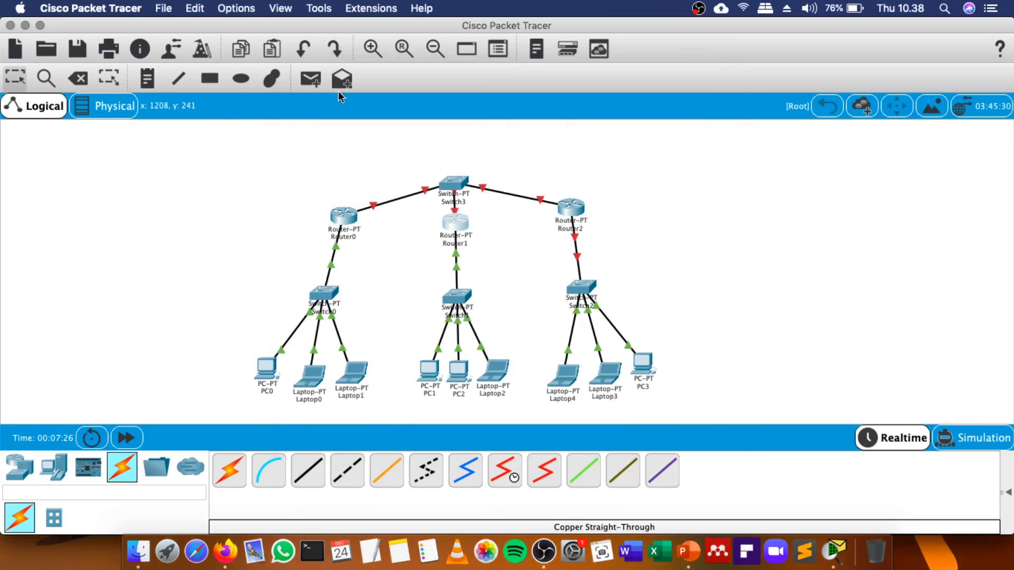
# Open Router2's FastEthernet1/0 interface configuration and move its window aside, keeping the Router0 and Router1 branches in view.
pyautogui.click(574, 211)
pyautogui.click(487, 98)
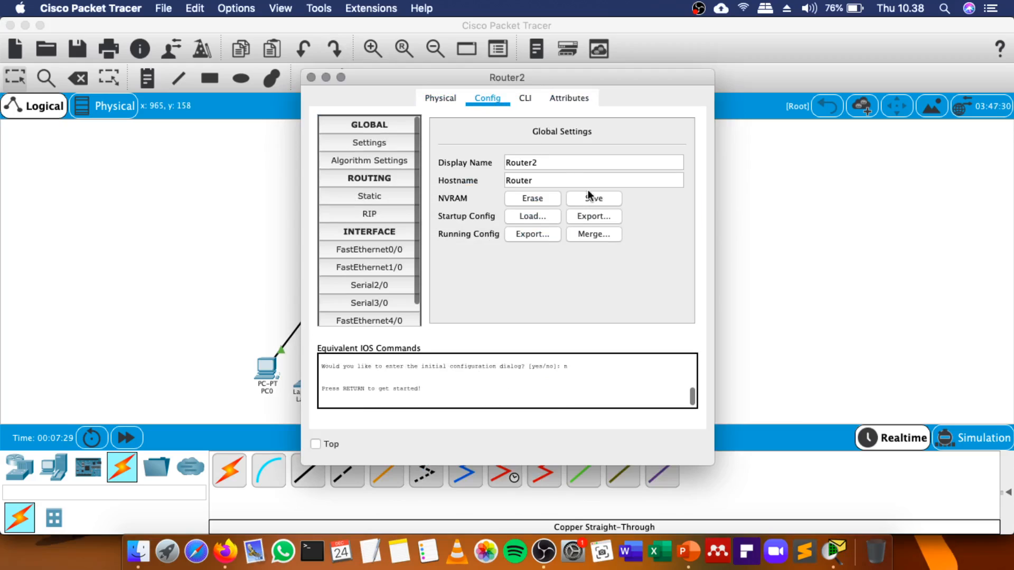
pyautogui.click(398, 269)
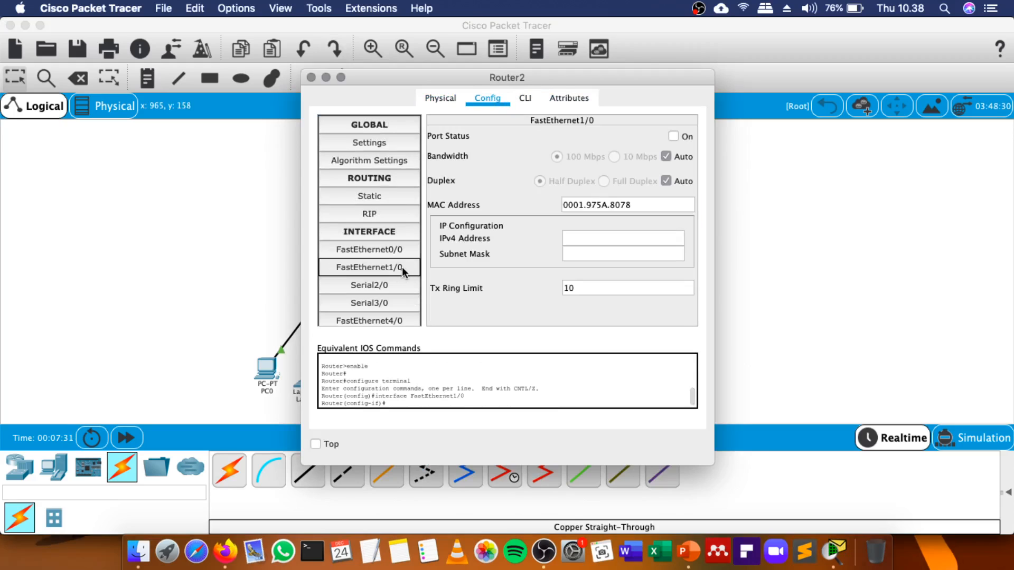
pyautogui.moveTo(591, 80); pyautogui.dragTo(911, 45)
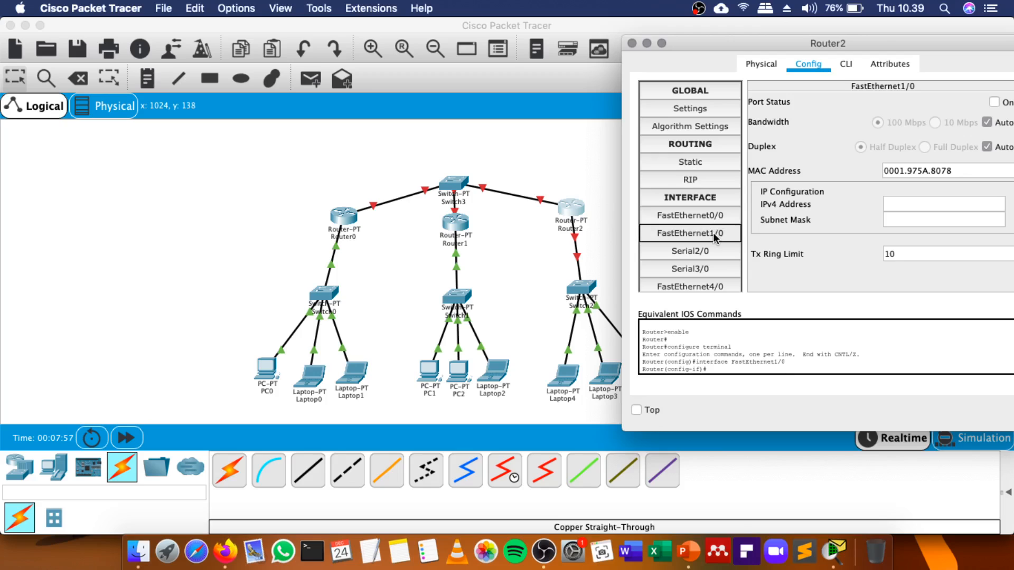
pyautogui.click(679, 218)
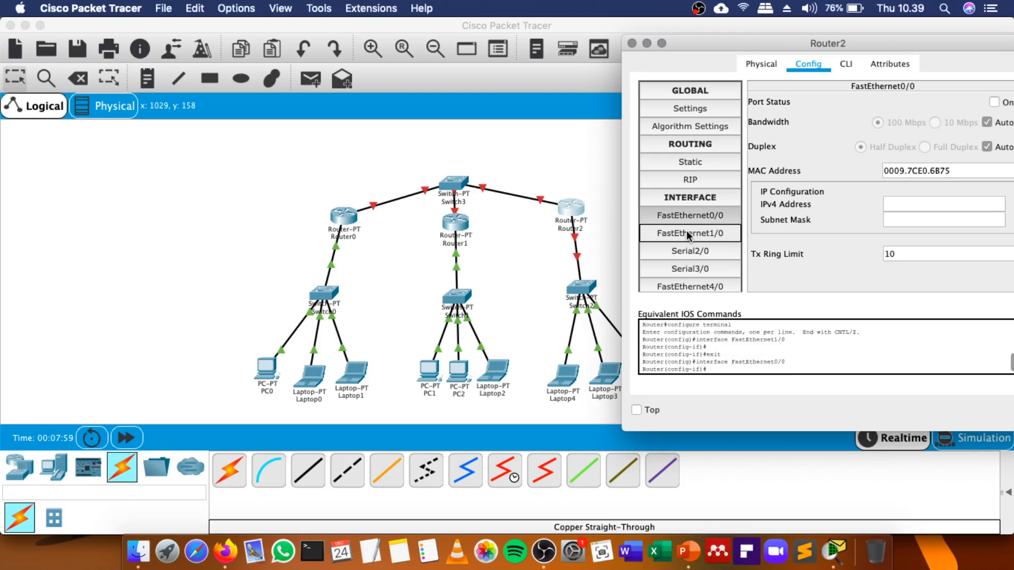
pyautogui.click(686, 231)
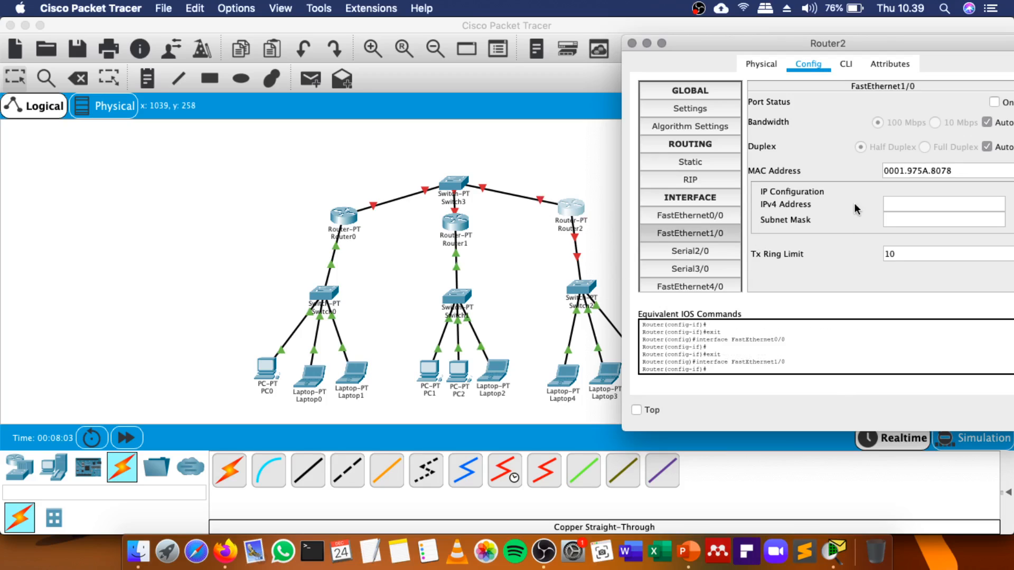
pyautogui.moveTo(844, 51); pyautogui.dragTo(780, 34)
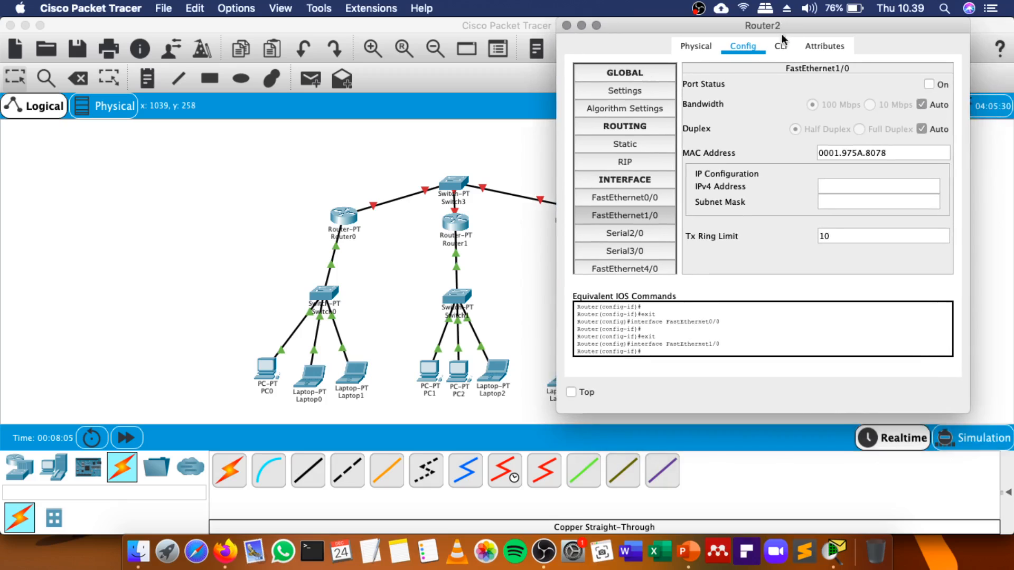
# Begin entering an IPv4 address starting with 192.168.1. for Router2's FastEthernet1/0 interface.
pyautogui.click(877, 194)
pyautogui.click(875, 183)
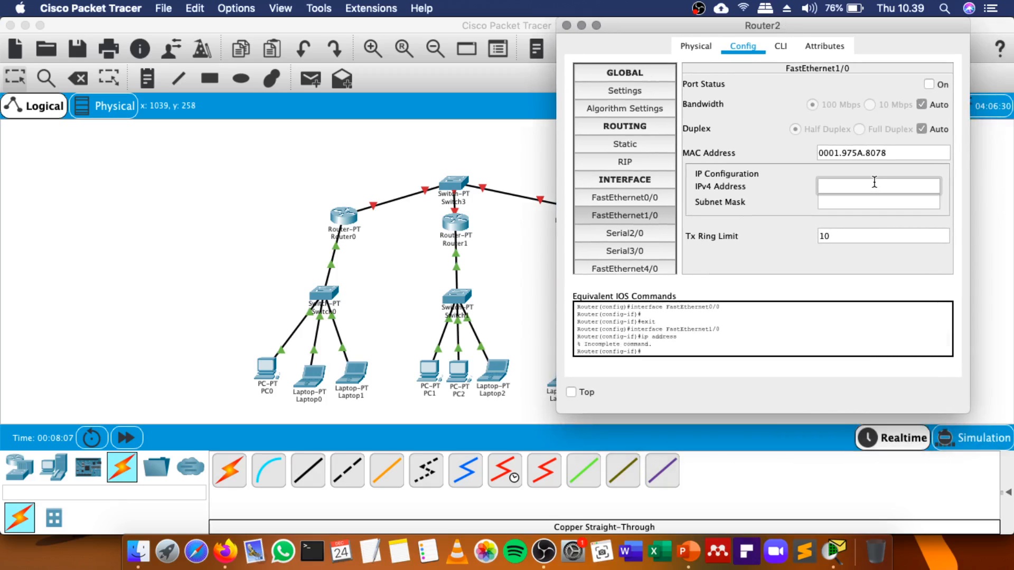
pyautogui.write('192.168.1.65')
pyautogui.press('BackSpace')
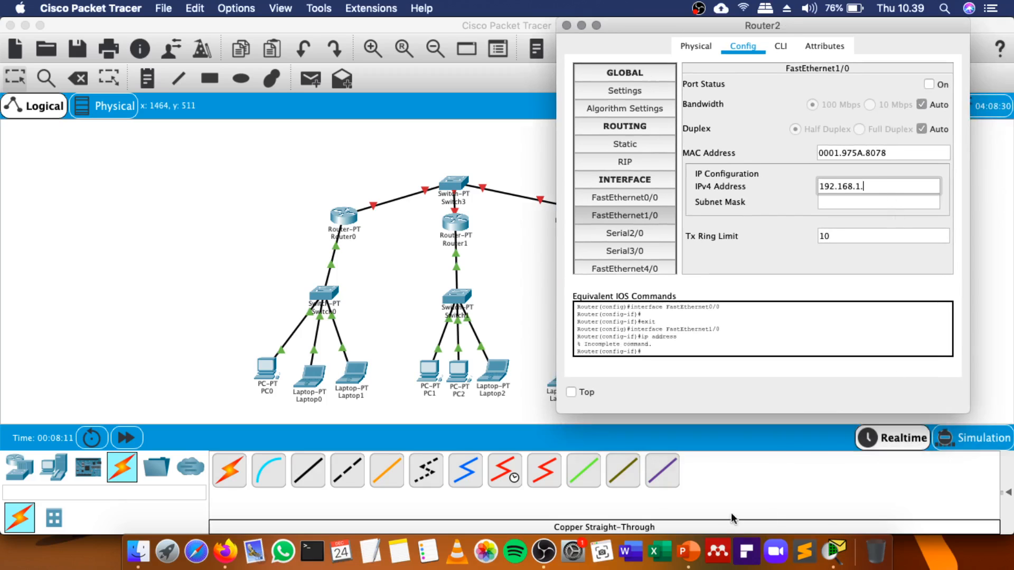
# Switch to PowerPoint to look up the third subnet's first host address in the Hasil Subnet table, and return to Cisco Packet Tracer.
pyautogui.click(688, 551)
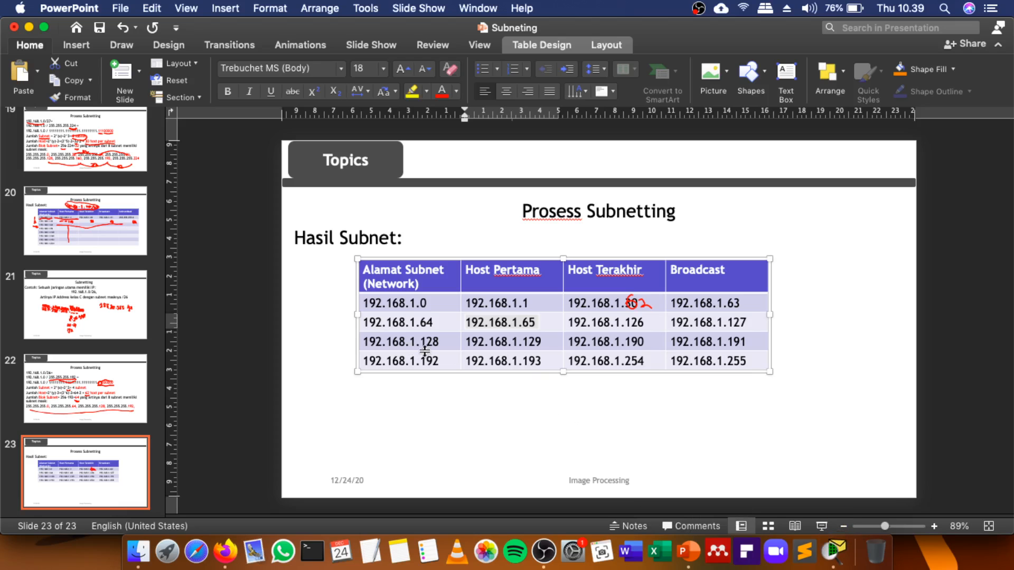
pyautogui.click(834, 550)
pyautogui.click(572, 289)
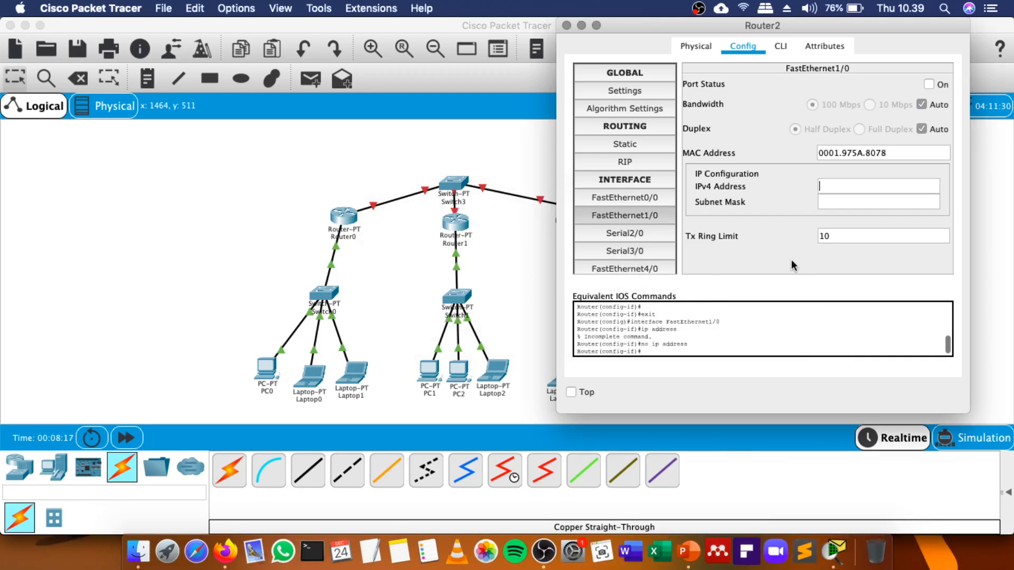
# Set Router2's FastEthernet1/0 to IPv4 address 192.168.1.129 with subnet mask 255.255.255.192.
pyautogui.write('192.168.1.63')
pyautogui.press('BackSpace')
pyautogui.press('BackSpace')
pyautogui.write('129')
pyautogui.click(877, 201)
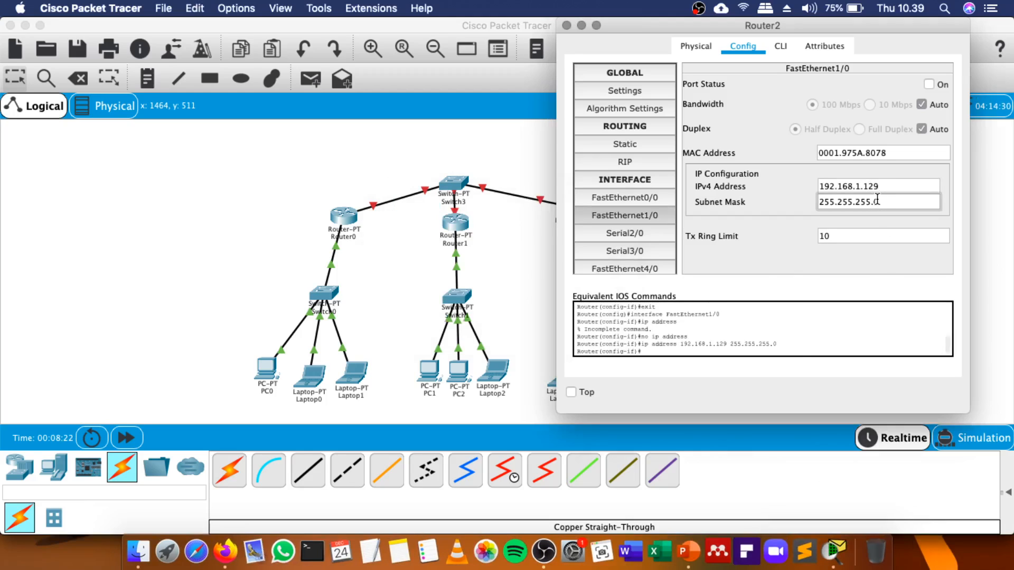
pyautogui.write('192')
pyautogui.click(905, 232)
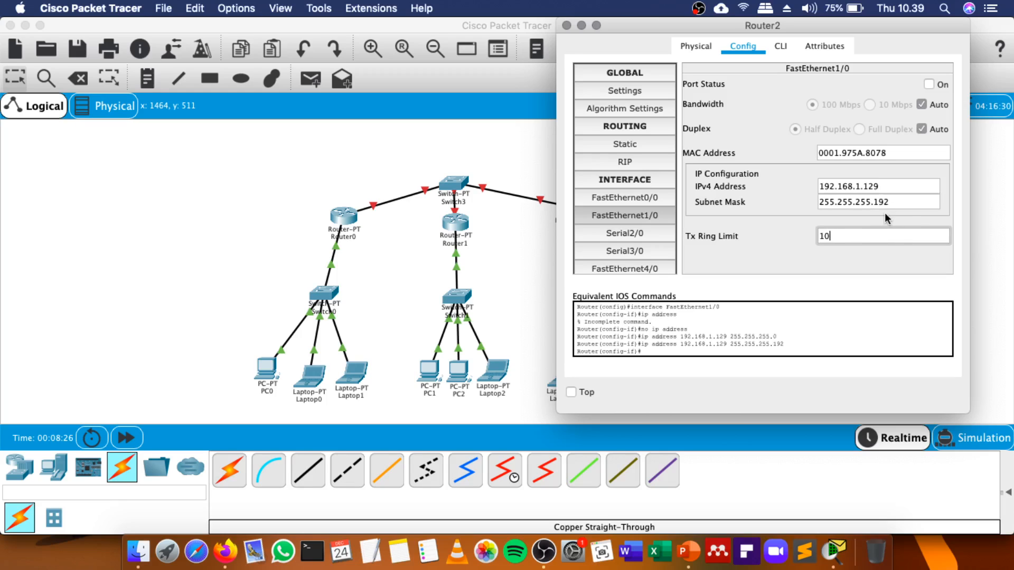
# Turn on the port of Router2's FastEthernet1/0 interface and close the router's window.
pyautogui.click(929, 84)
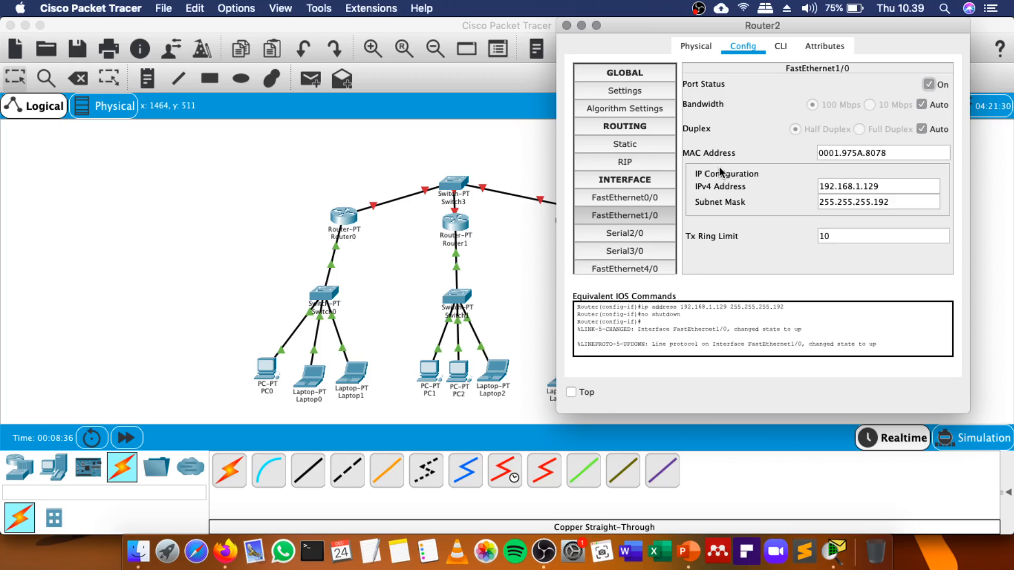
pyautogui.click(566, 25)
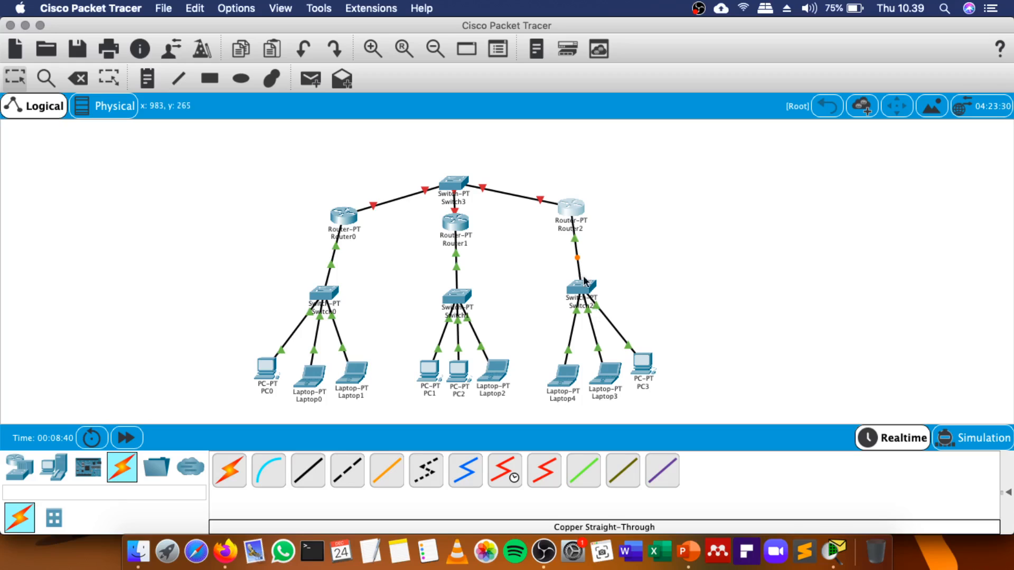
# Open PC0's desktop IP configuration and make its static IPv4 address ready for entry.
pyautogui.click(264, 376)
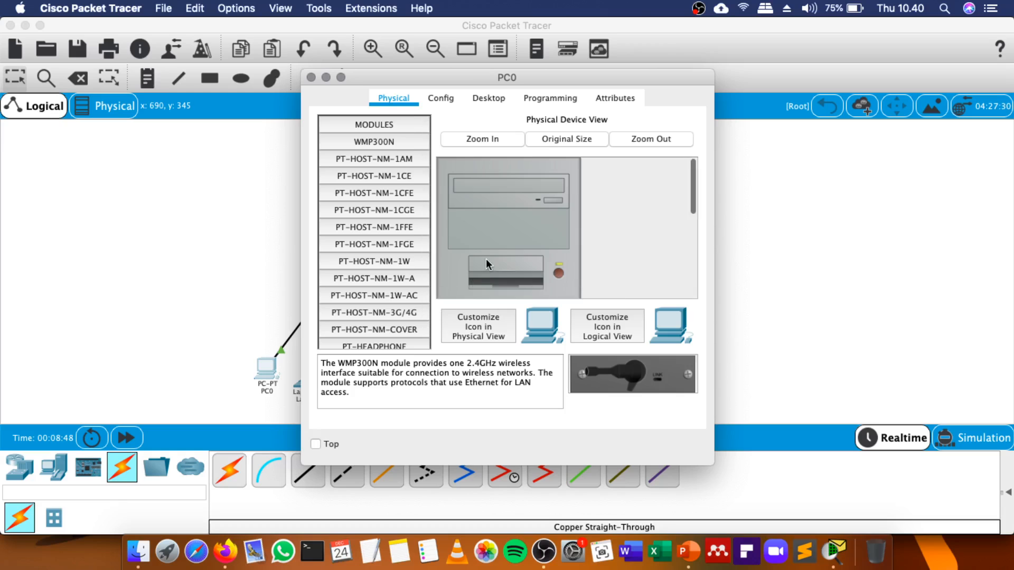
pyautogui.click(488, 98)
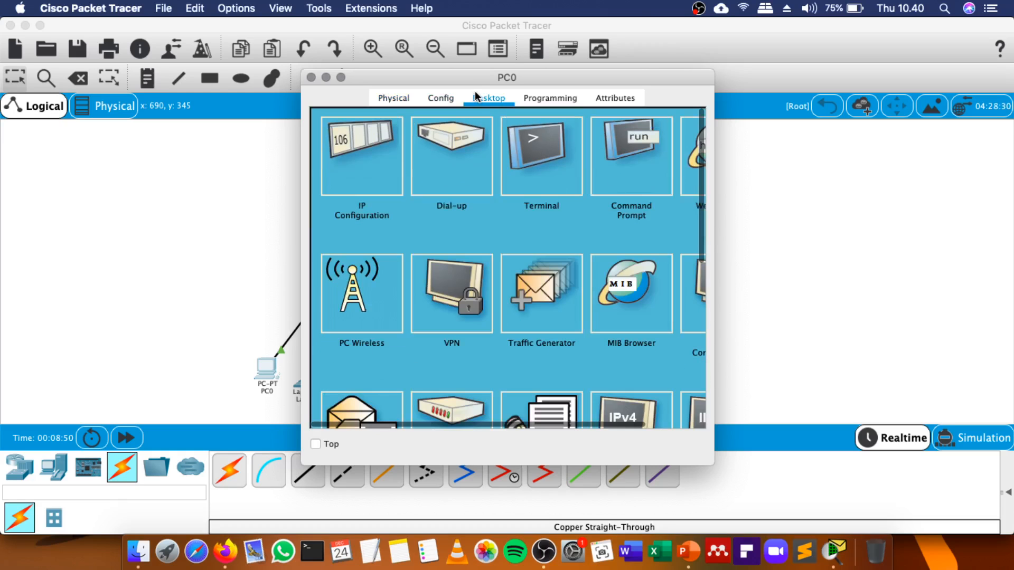
pyautogui.click(353, 156)
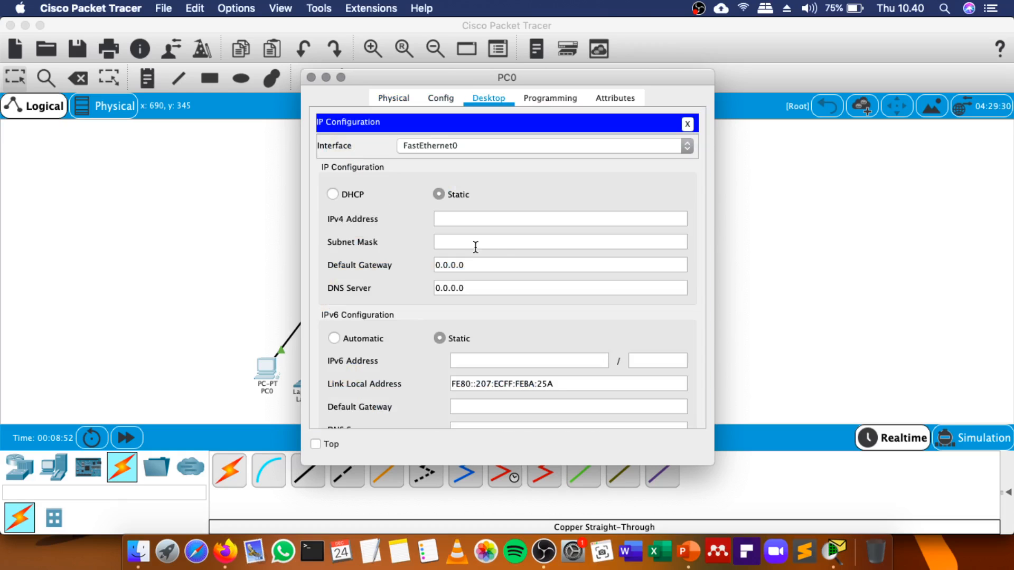
pyautogui.click(473, 220)
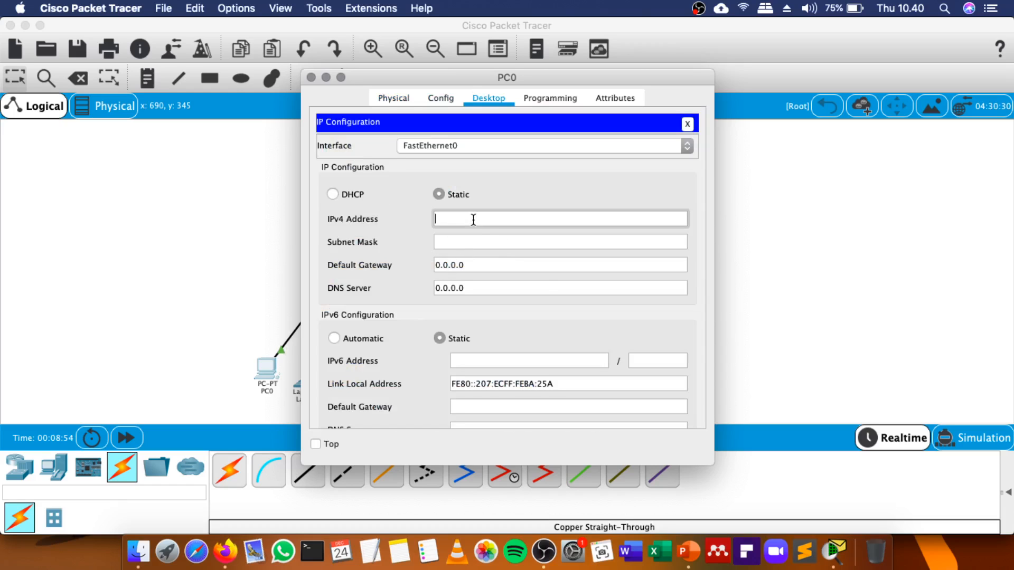
# Switch to PowerPoint to look up the first subnet's first host address in the Hasil Subnet table, and return to Cisco Packet Tracer.
pyautogui.click(688, 551)
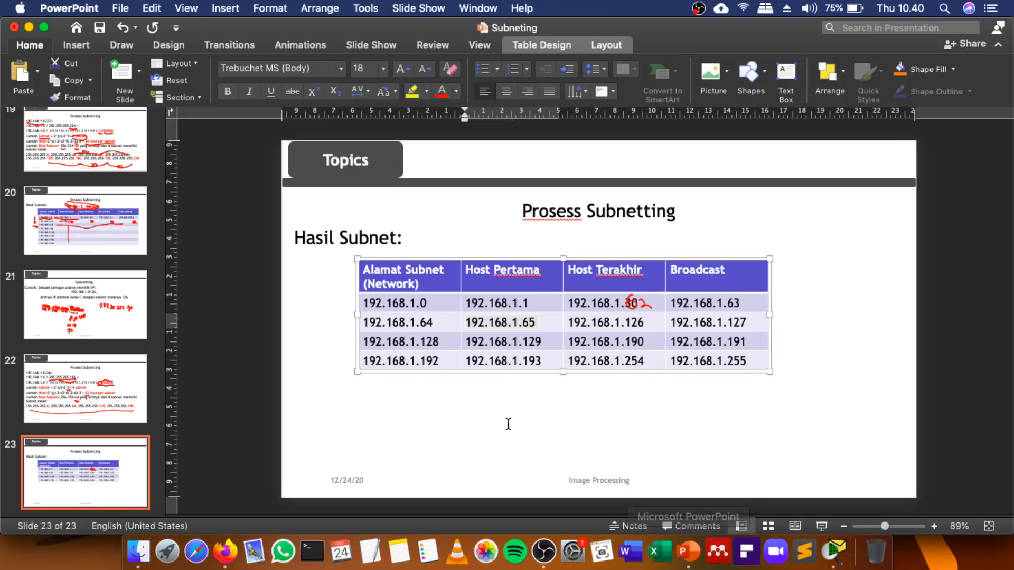
pyautogui.click(537, 303)
pyautogui.moveTo(537, 304); pyautogui.dragTo(475, 301)
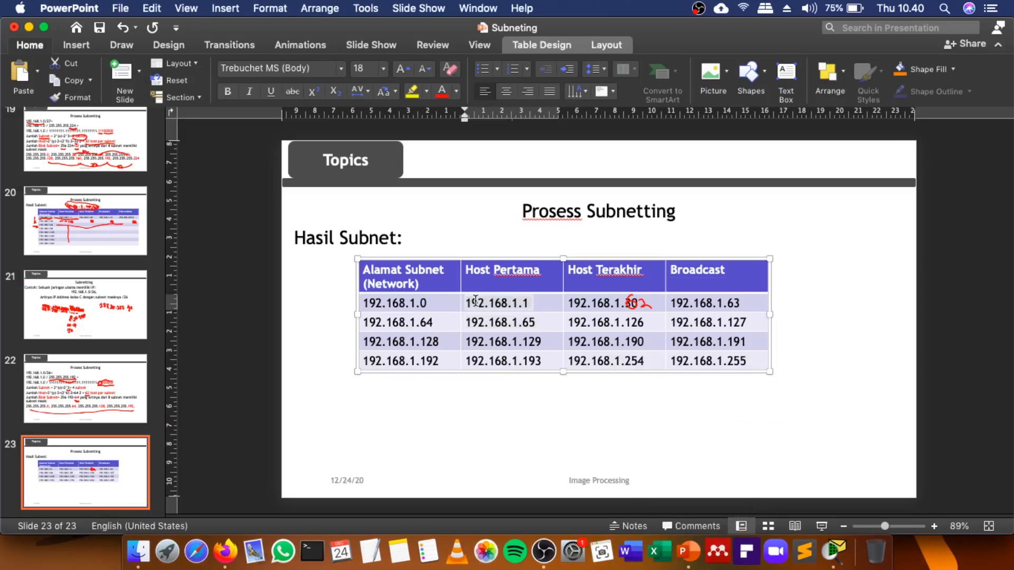
pyautogui.click(549, 309)
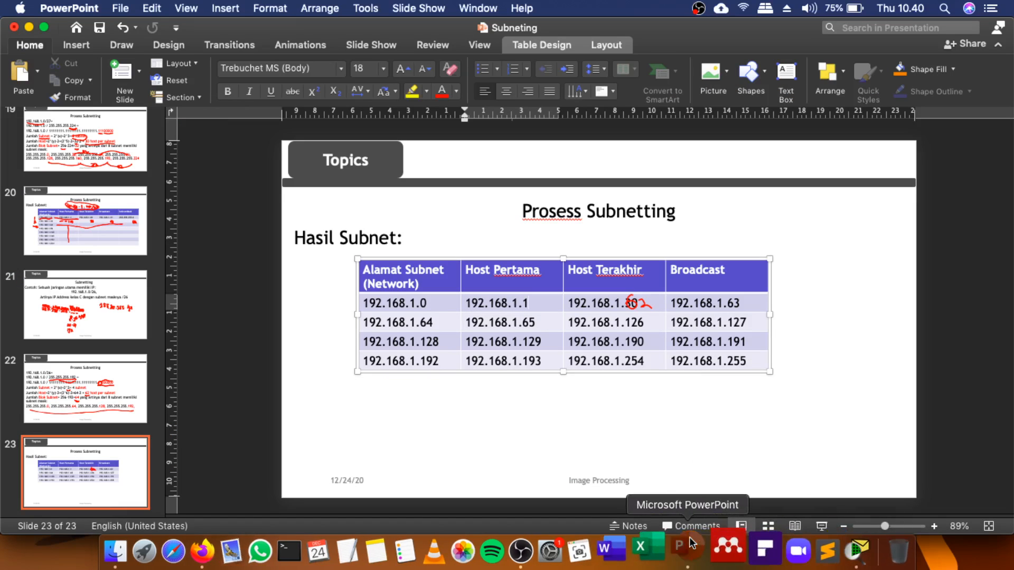
pyautogui.click(843, 552)
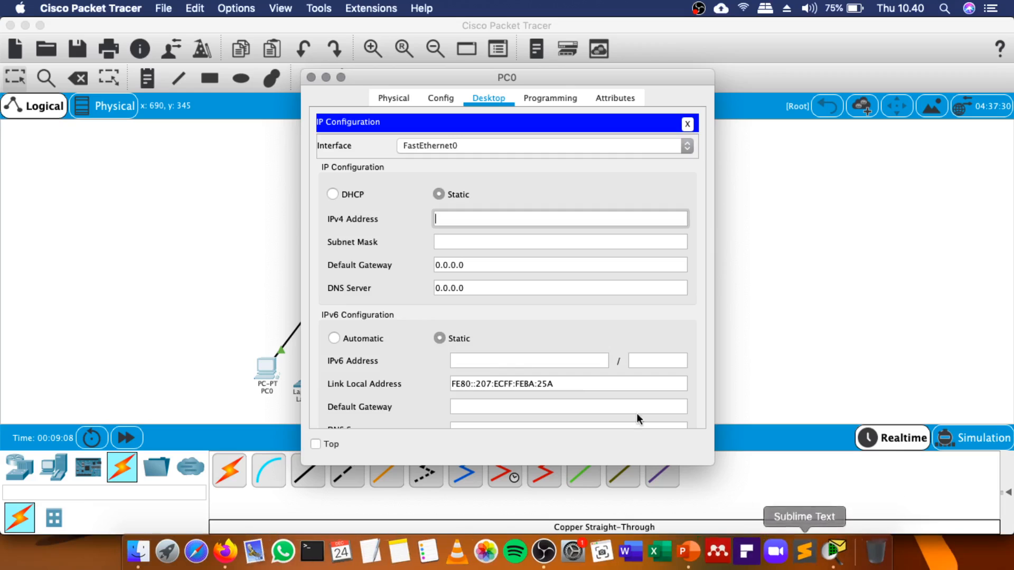
# Recheck the first subnet's first host address in PowerPoint, and set PC0's default gateway to 192.168.1.1 in Cisco Packet Tracer.
pyautogui.moveTo(479, 261); pyautogui.dragTo(430, 256)
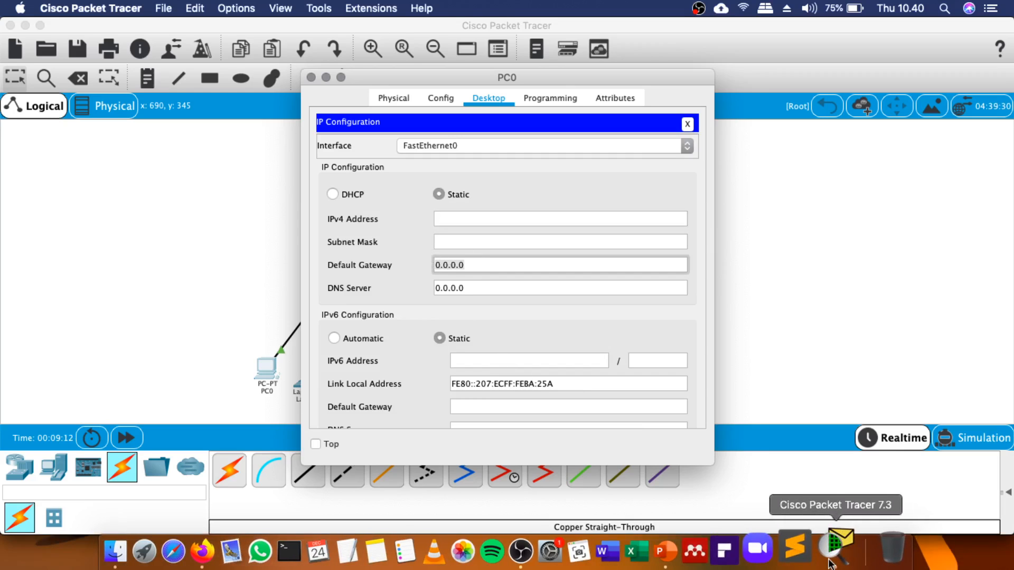
pyautogui.click(686, 551)
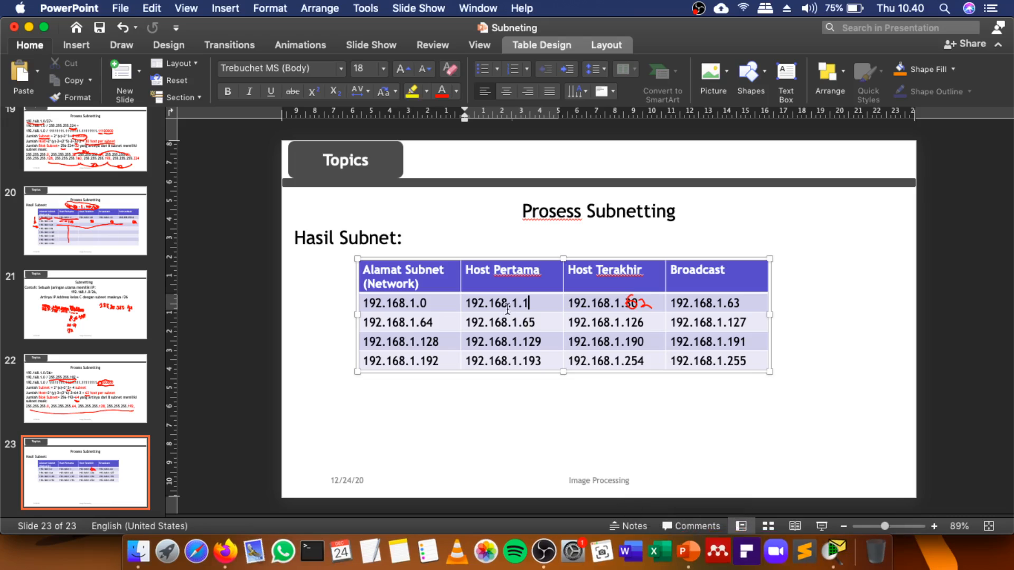
pyautogui.moveTo(530, 304); pyautogui.dragTo(474, 303)
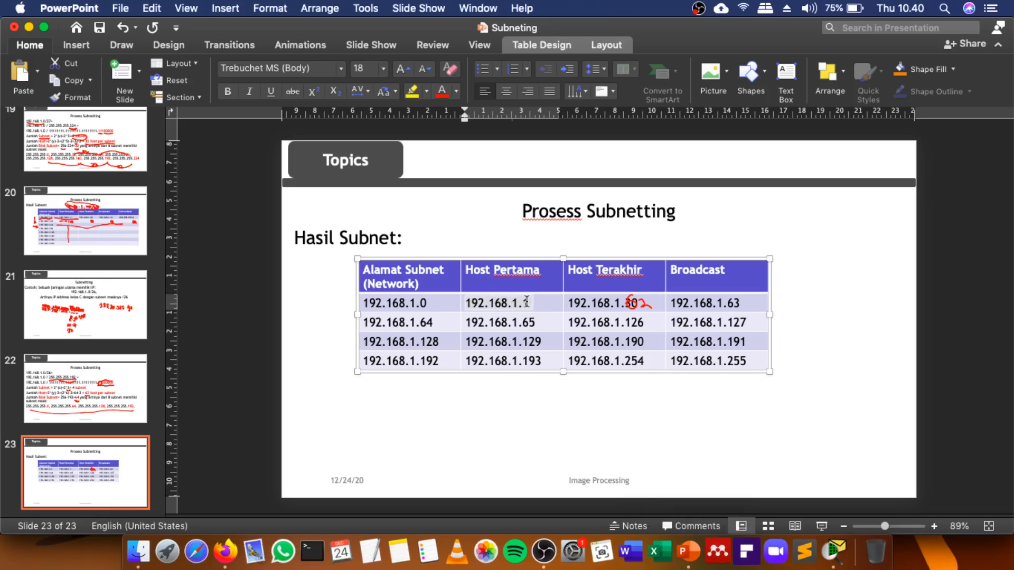
pyautogui.moveTo(541, 305); pyautogui.dragTo(469, 308)
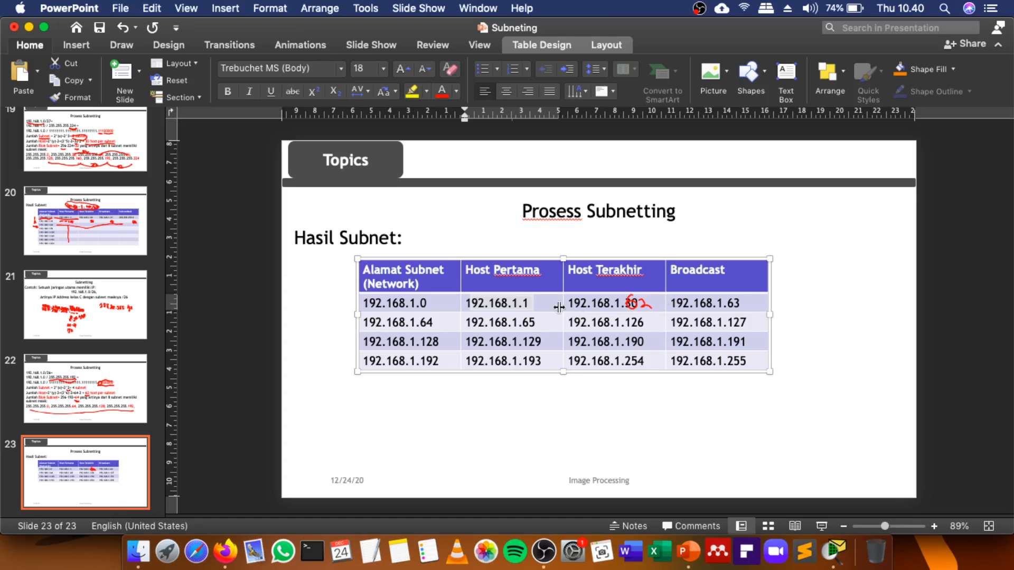
pyautogui.click(833, 547)
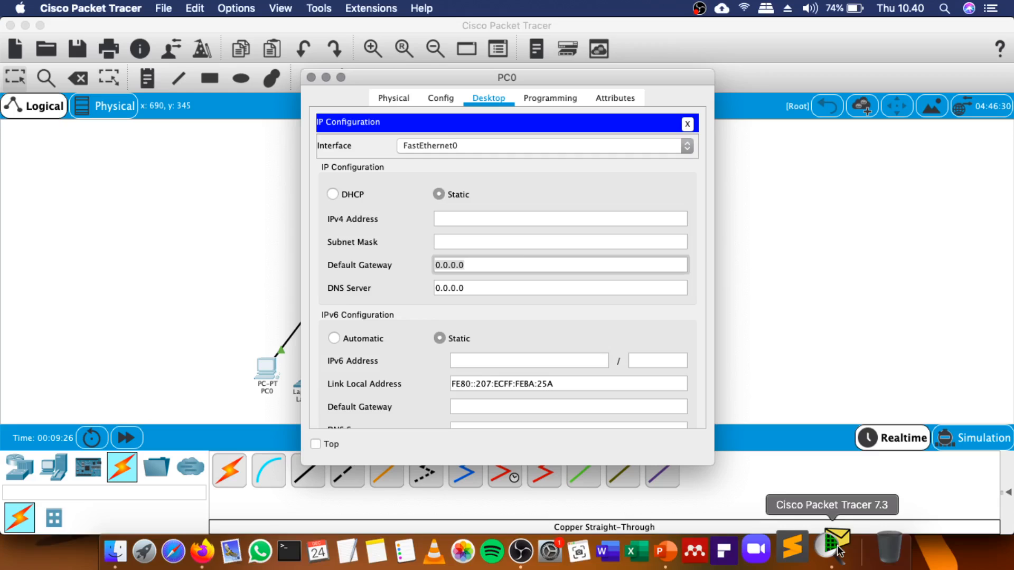
pyautogui.write('192.')
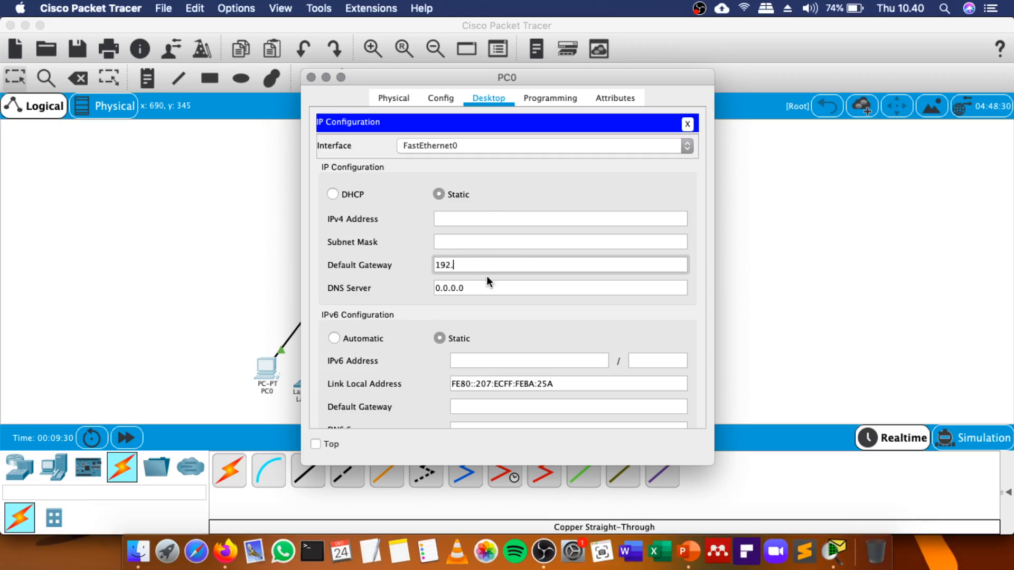
pyautogui.write('168.1.1')
# Reuse the gateway address to give PC0 IPv4 address 192.168.1.2 with subnet mask 255.255.255.192, and close its window.
pyautogui.doubleClick(509, 266)
pyautogui.press('super+c')
pyautogui.click(448, 217)
pyautogui.press('super+v')
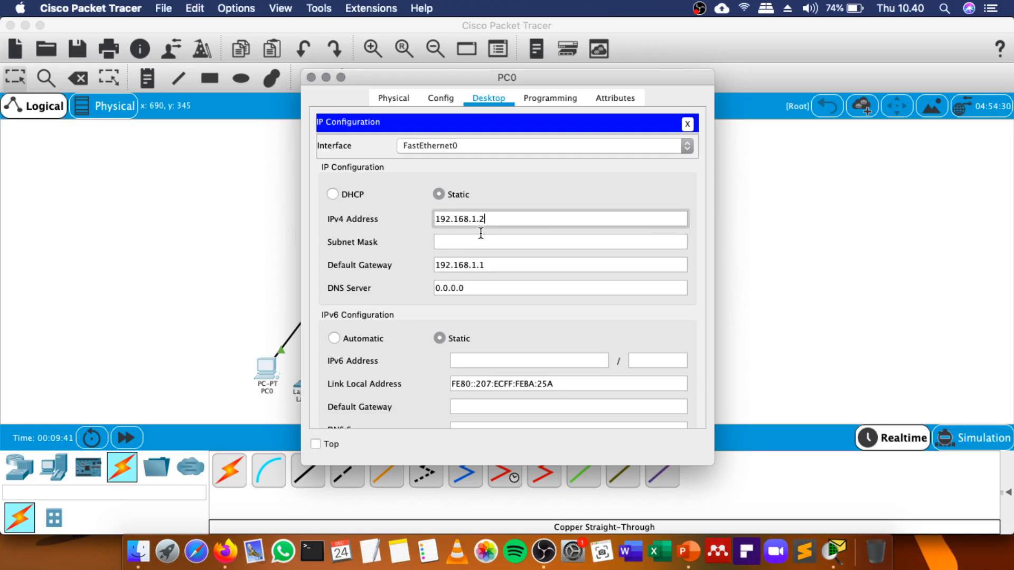
pyautogui.click(490, 243)
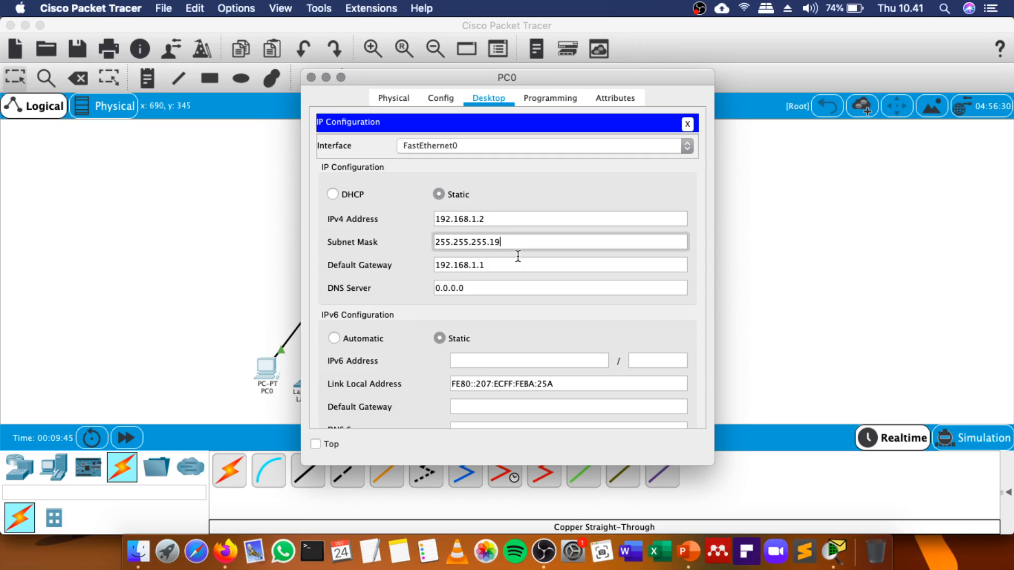
pyautogui.click(550, 267)
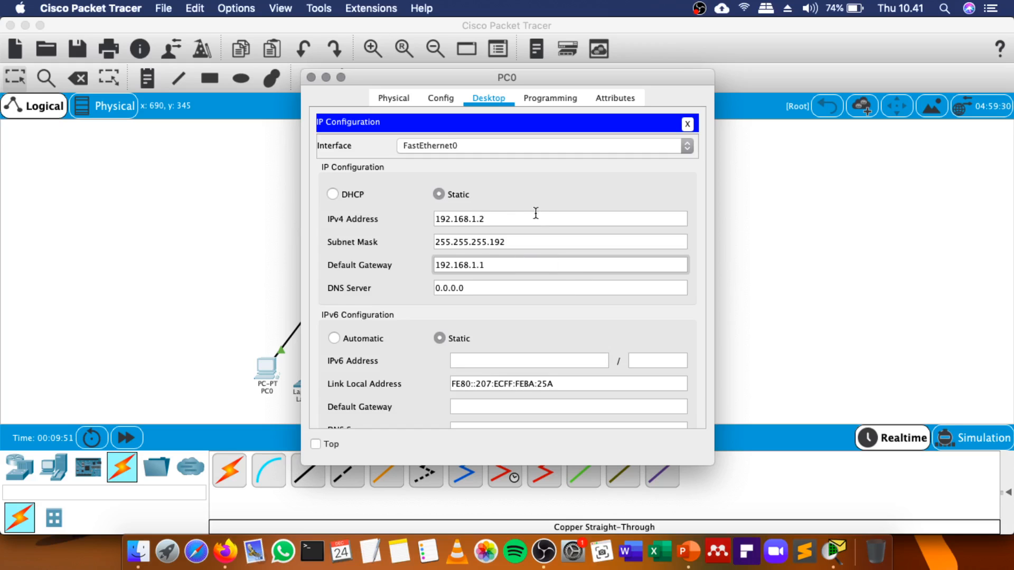
pyautogui.click(312, 77)
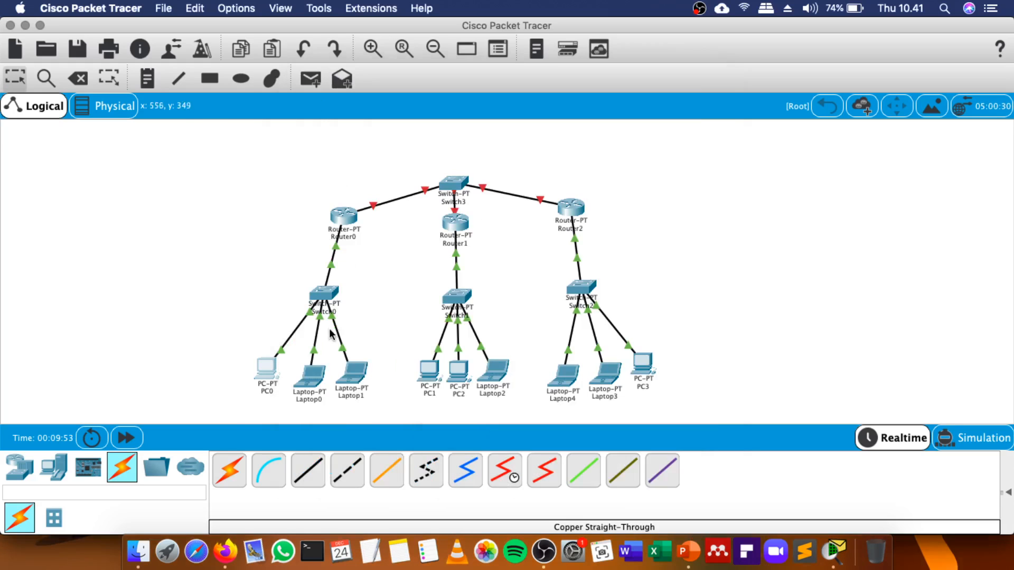
# Open Laptop0's desktop IP configuration and set its static IPv4 address to 192.168.1.30.
pyautogui.click(311, 374)
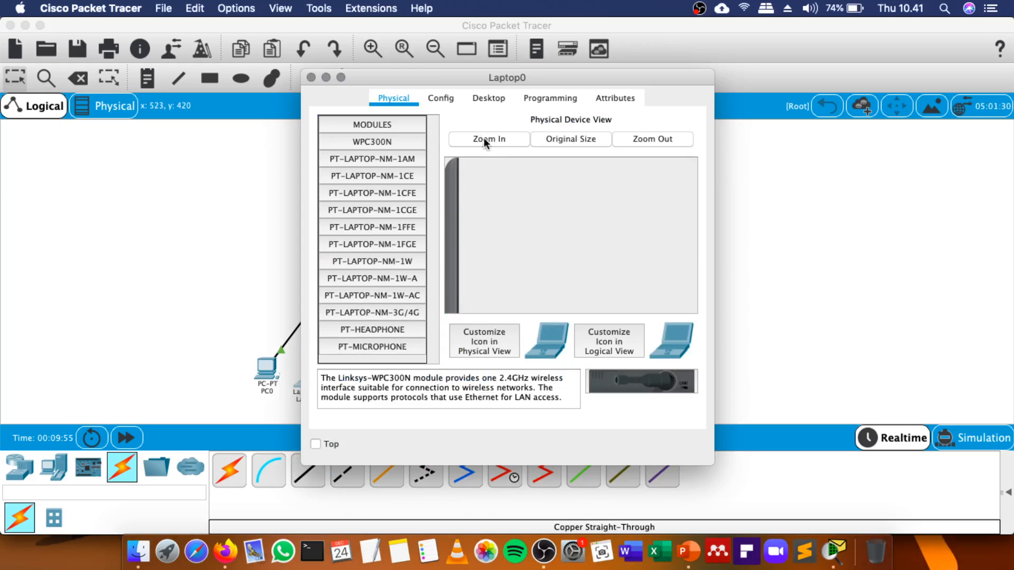
pyautogui.click(484, 99)
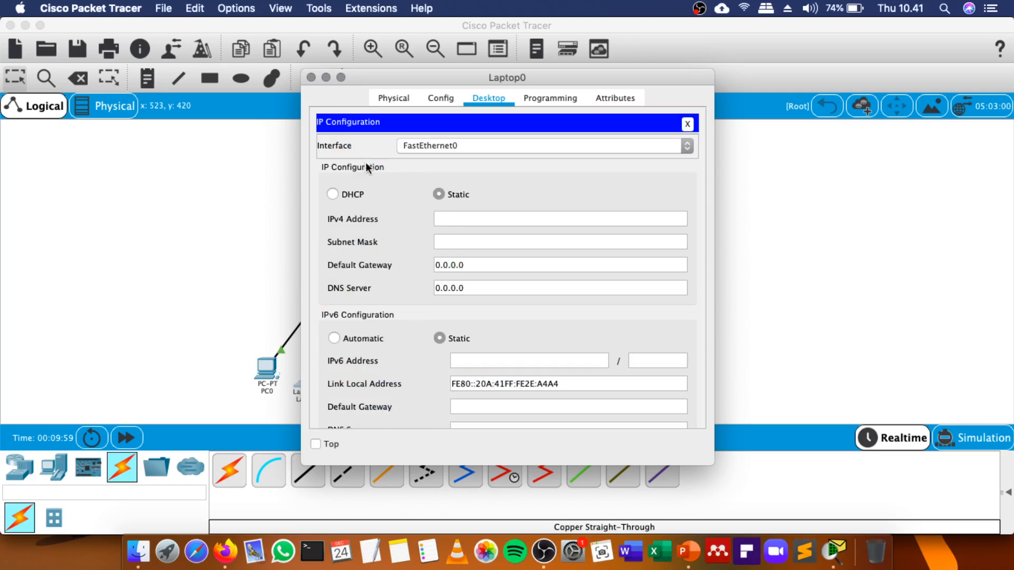
pyautogui.click(456, 222)
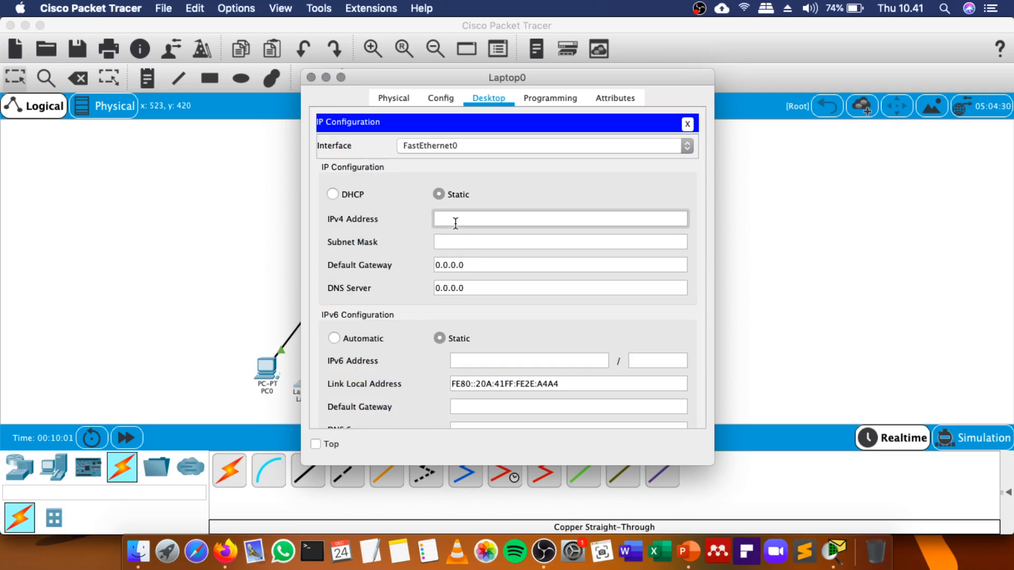
pyautogui.write('192.168.1.130')
# Set Laptop0's subnet mask to 255.255.255.192 and default gateway to 192.168.1.1, and close its window.
pyautogui.click(463, 242)
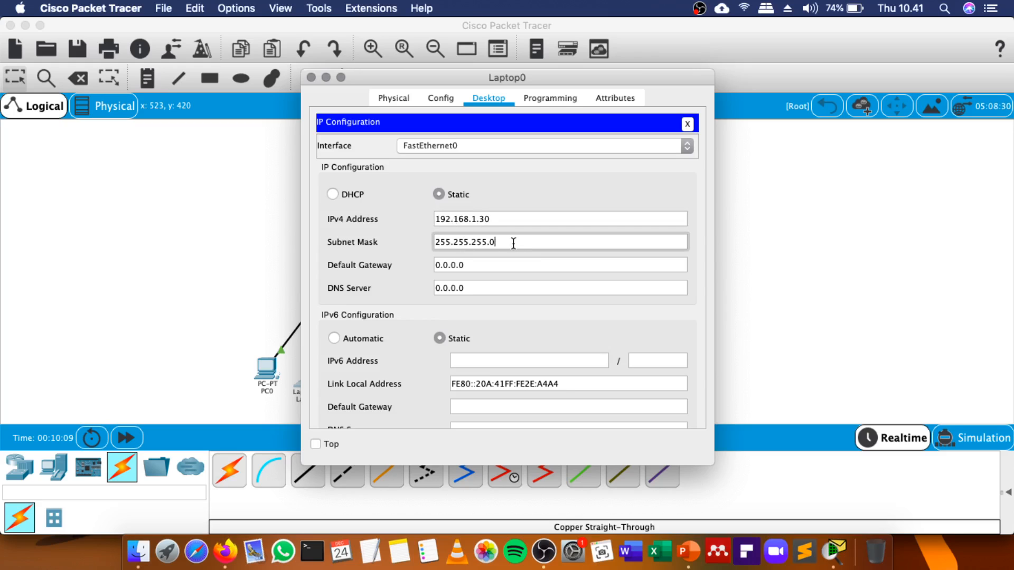
pyautogui.write('192')
pyautogui.click(514, 260)
pyautogui.write('192.168.1.1')
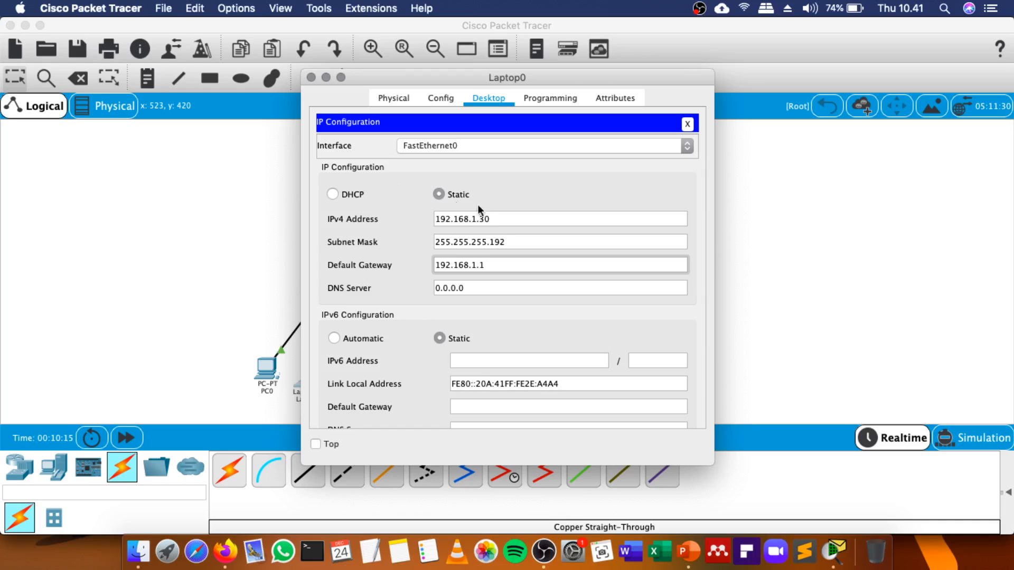
pyautogui.click(526, 243)
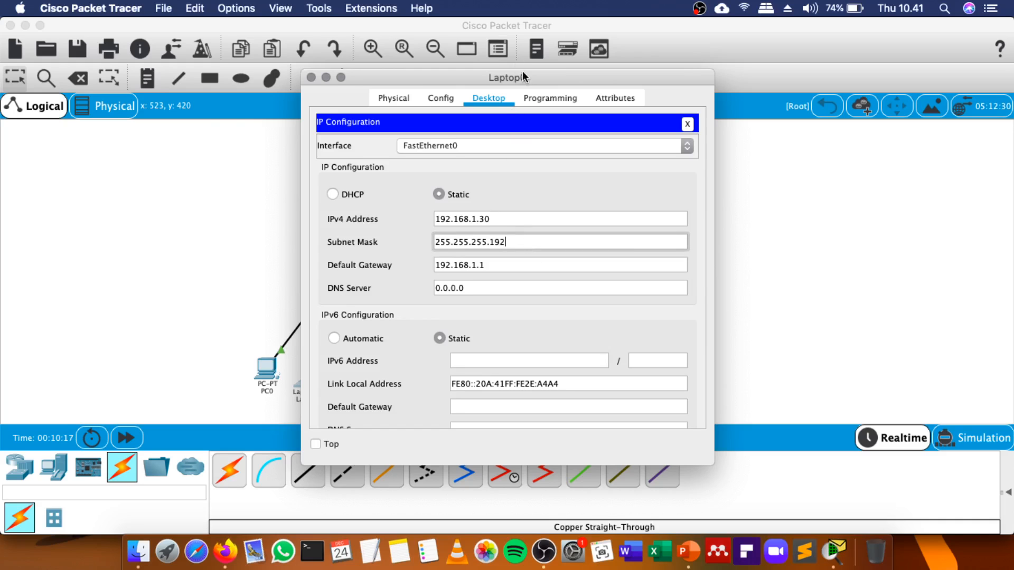
pyautogui.moveTo(525, 74); pyautogui.dragTo(677, 45)
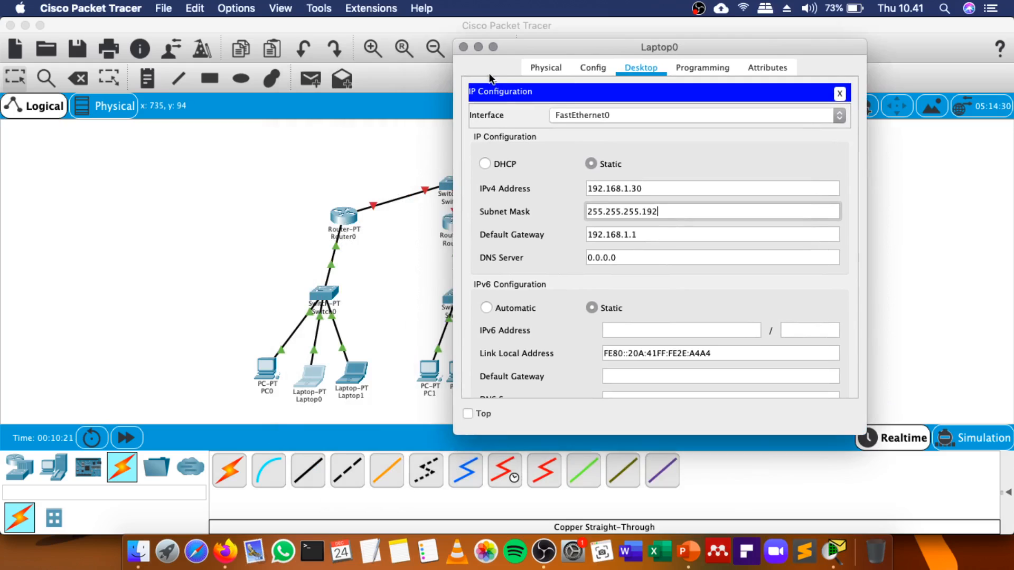
pyautogui.click(464, 47)
# Open Laptop1's desktop IP configuration and paste the copied 192.168.1.1 as the starting text of its IPv4 address.
pyautogui.click(354, 372)
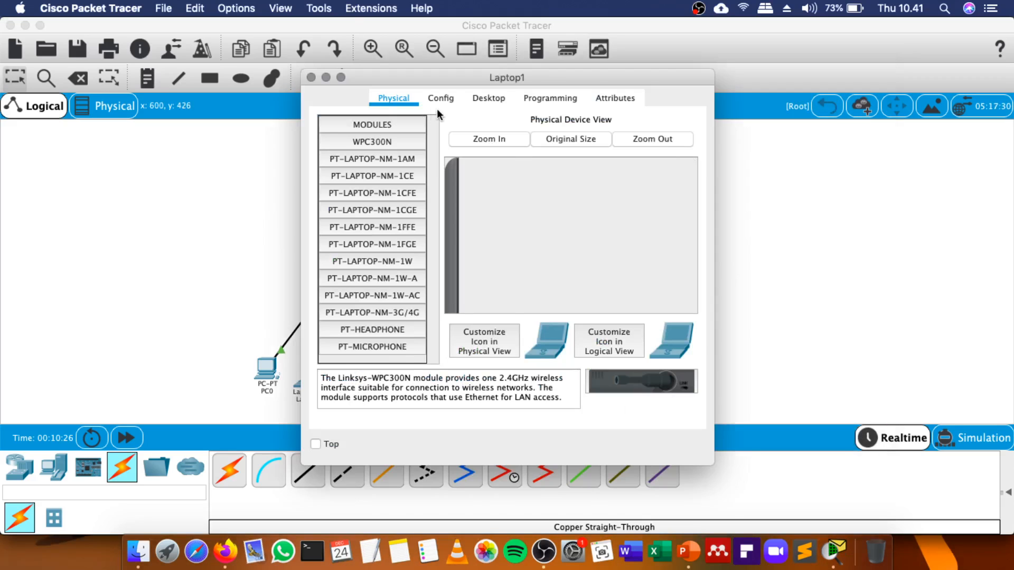
pyautogui.click(475, 99)
pyautogui.click(373, 154)
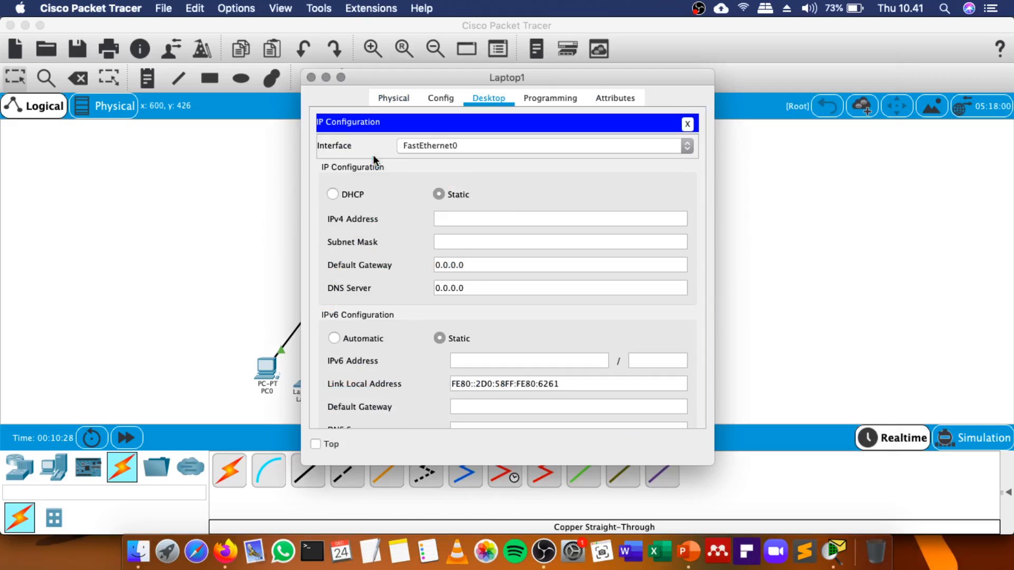
pyautogui.click(511, 219)
pyautogui.press('super+v')
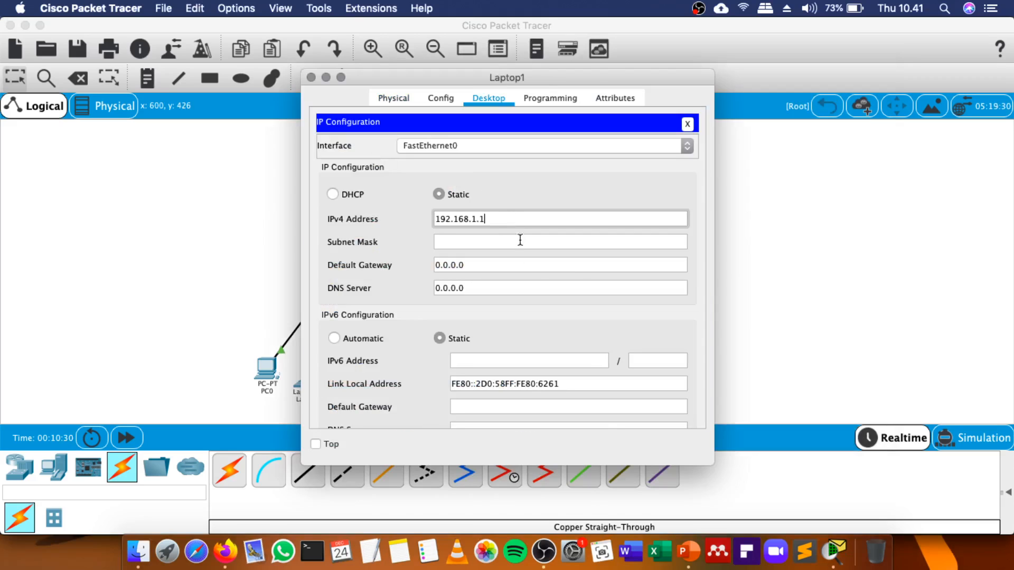
# Check the first subnet's last host address in PowerPoint, and set Laptop1's IPv4 address to 192.168.1.62 in Cisco Packet Tracer.
pyautogui.click(689, 552)
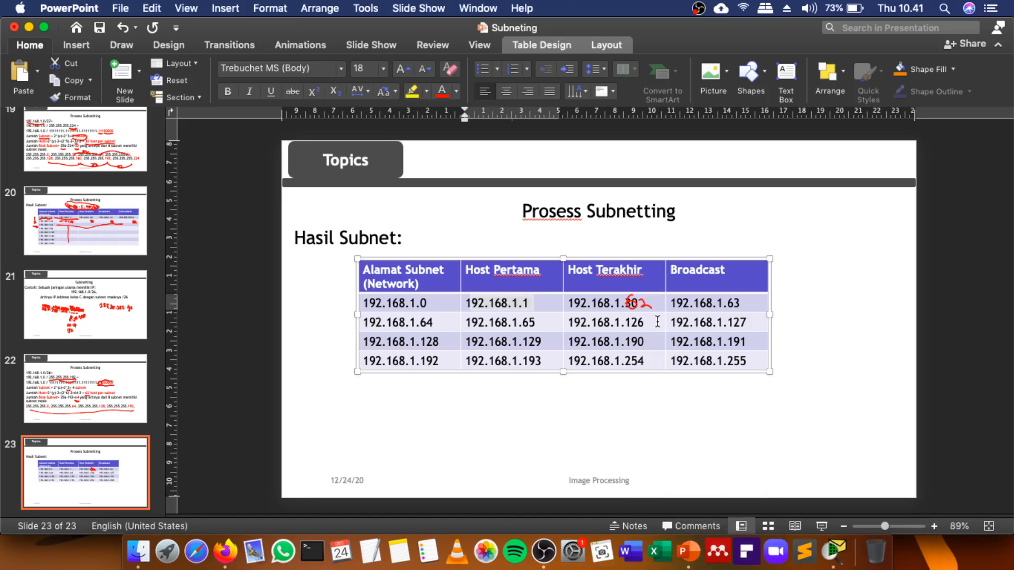
pyautogui.click(898, 552)
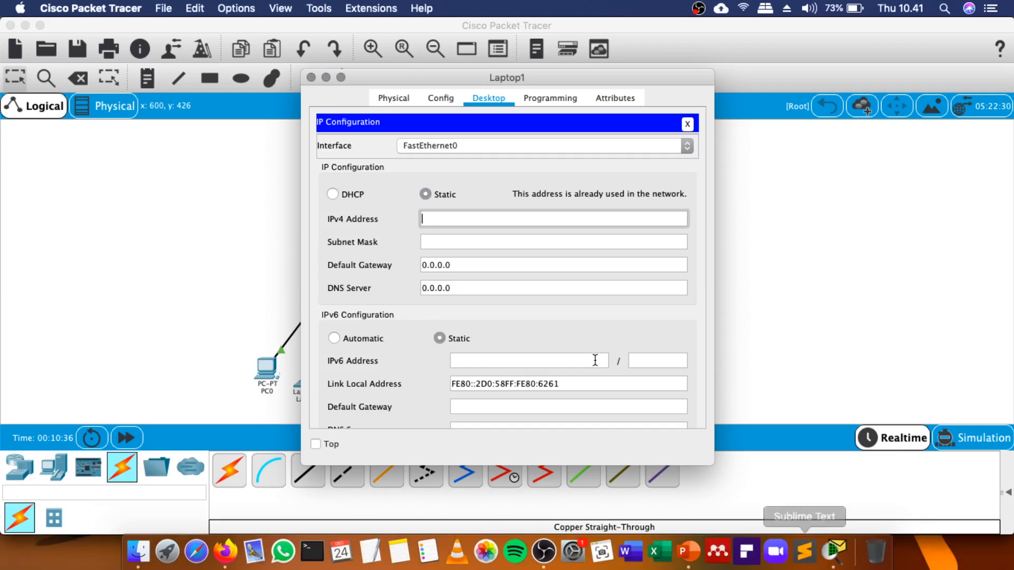
pyautogui.write('192.168.1.2')
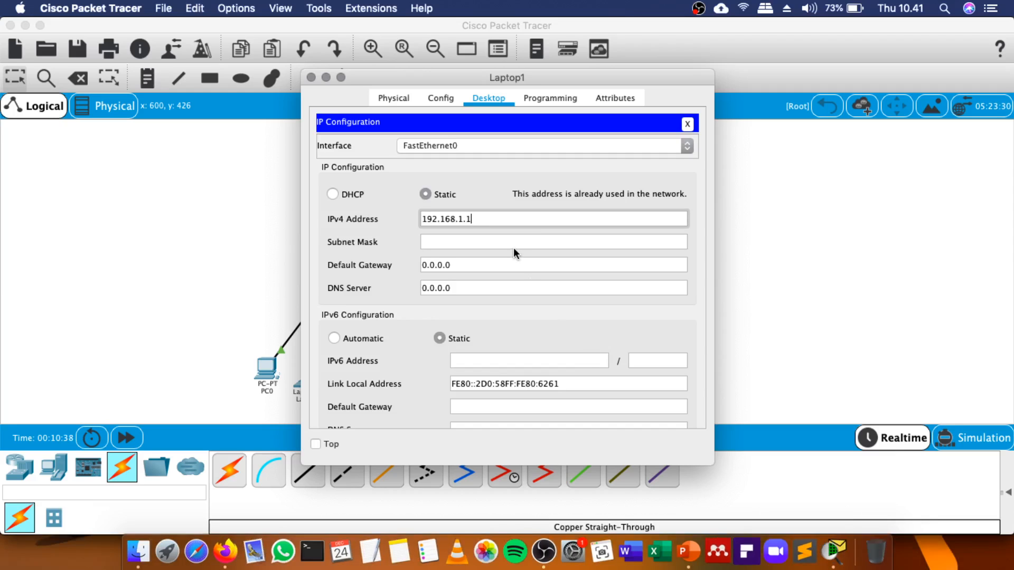
pyautogui.press('BackSpace')
pyautogui.write('62')
# Set Laptop1's subnet mask to 255.255.255.192 and default gateway to 192.168.1.1, and close its window.
pyautogui.click(513, 239)
pyautogui.press('BackSpace')
pyautogui.write('192')
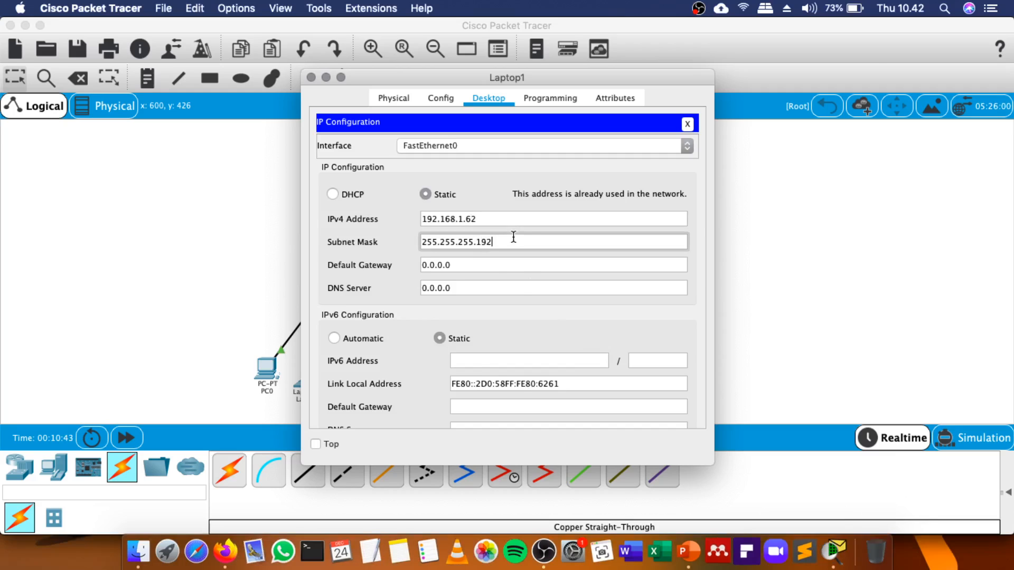
pyautogui.click(494, 263)
pyautogui.press('super+a')
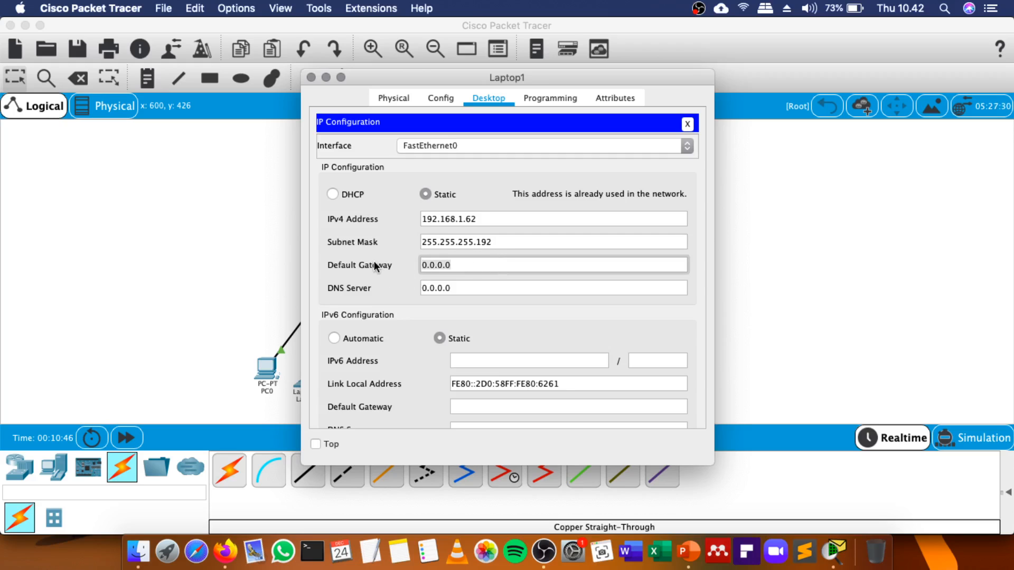
pyautogui.press('super+v')
pyautogui.click(550, 365)
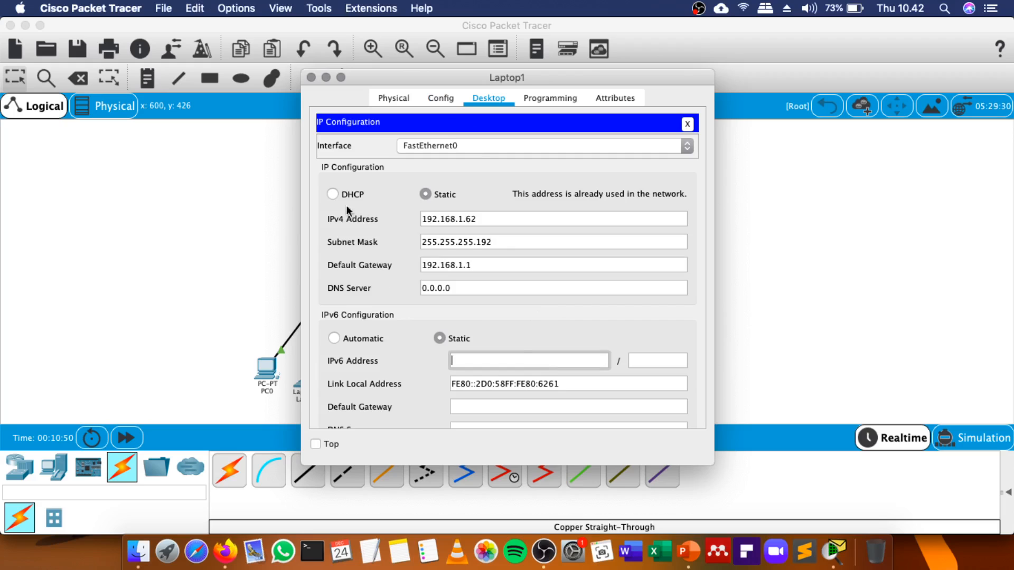
pyautogui.click(310, 78)
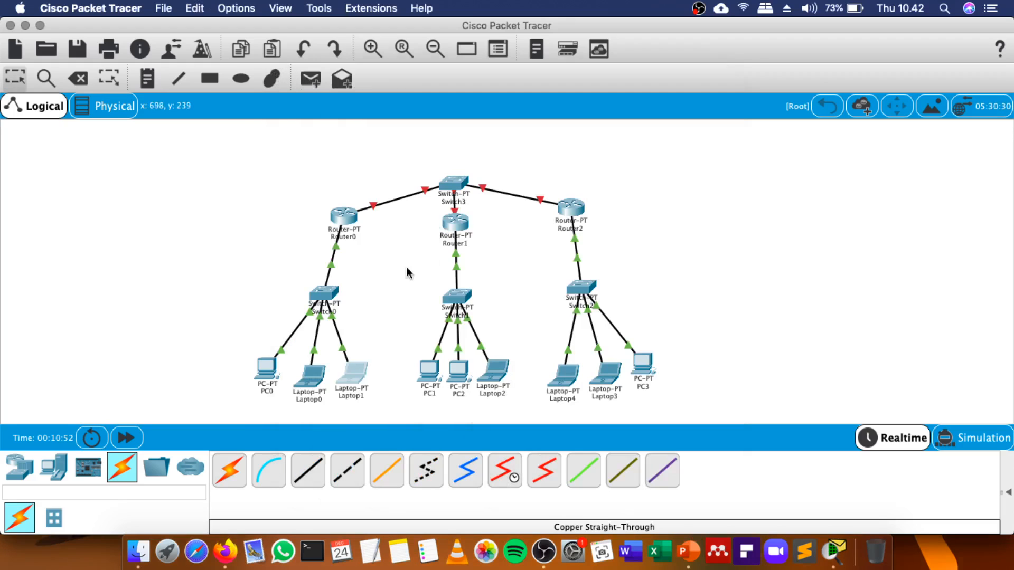
# Open PC1's desktop IP configuration and enter 192.168.1.1 as the starting text of its static IPv4 address.
pyautogui.click(432, 367)
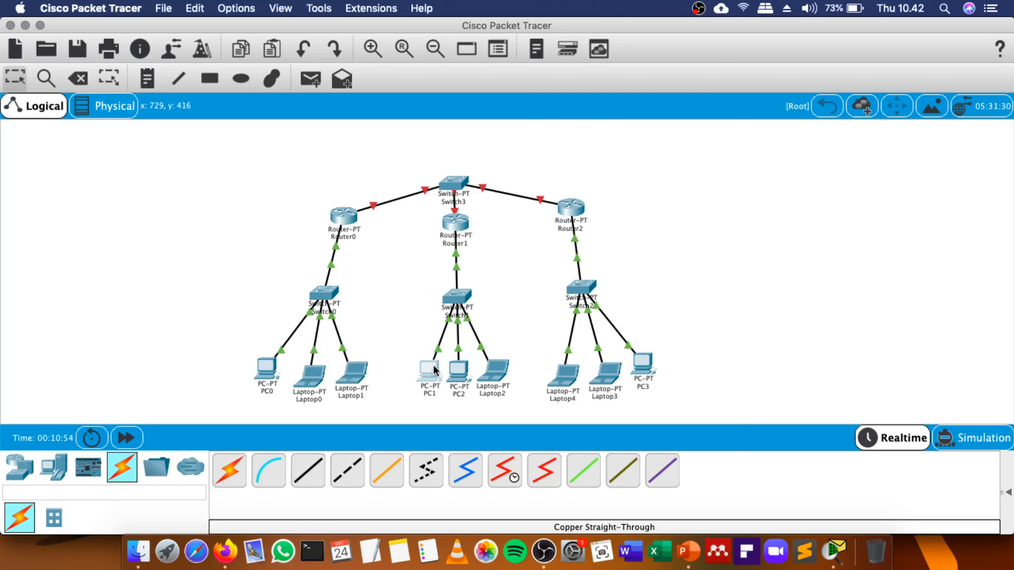
pyautogui.click(484, 97)
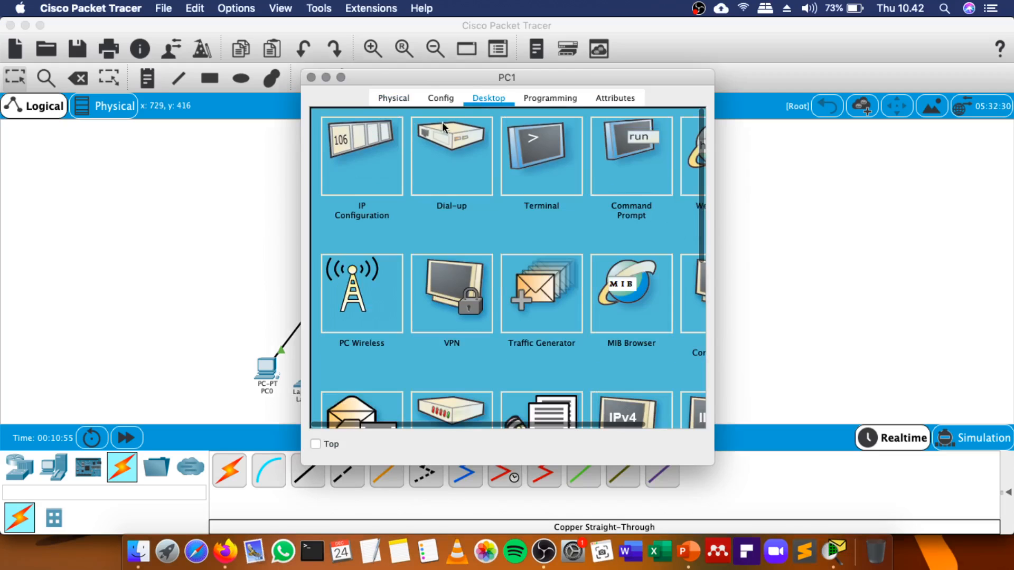
pyautogui.click(361, 154)
pyautogui.click(474, 219)
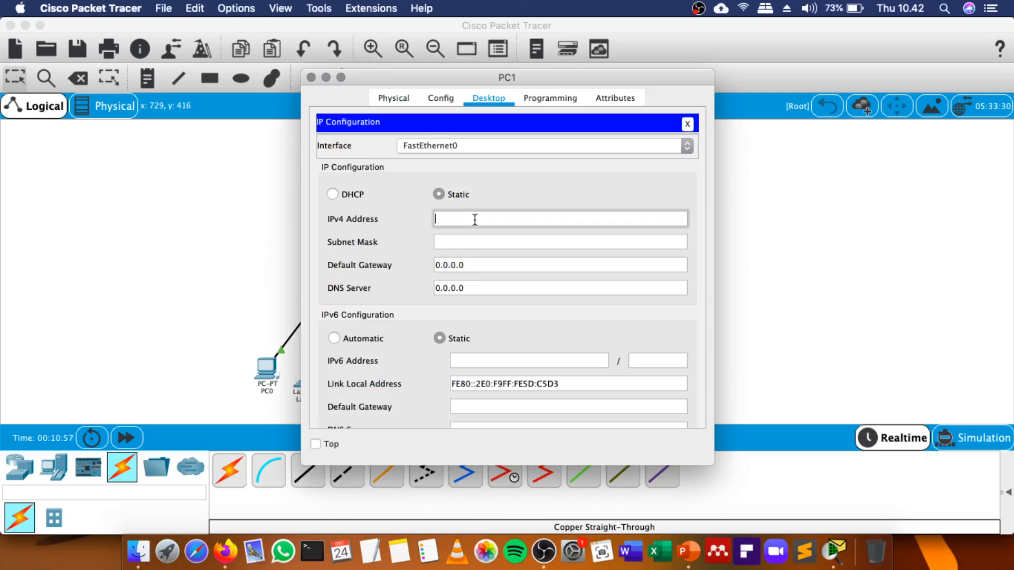
pyautogui.write('192.168.1.1')
# Check the second subnet's first host address in PowerPoint, and set PC1's IPv4 address to 192.168.1.66 in Cisco Packet Tracer.
pyautogui.click(688, 551)
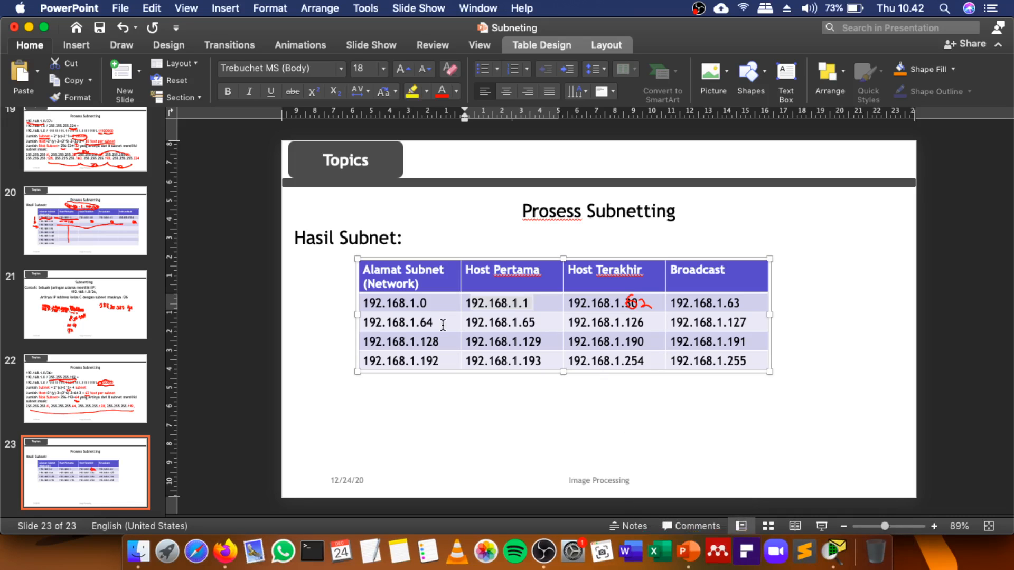
pyautogui.click(535, 325)
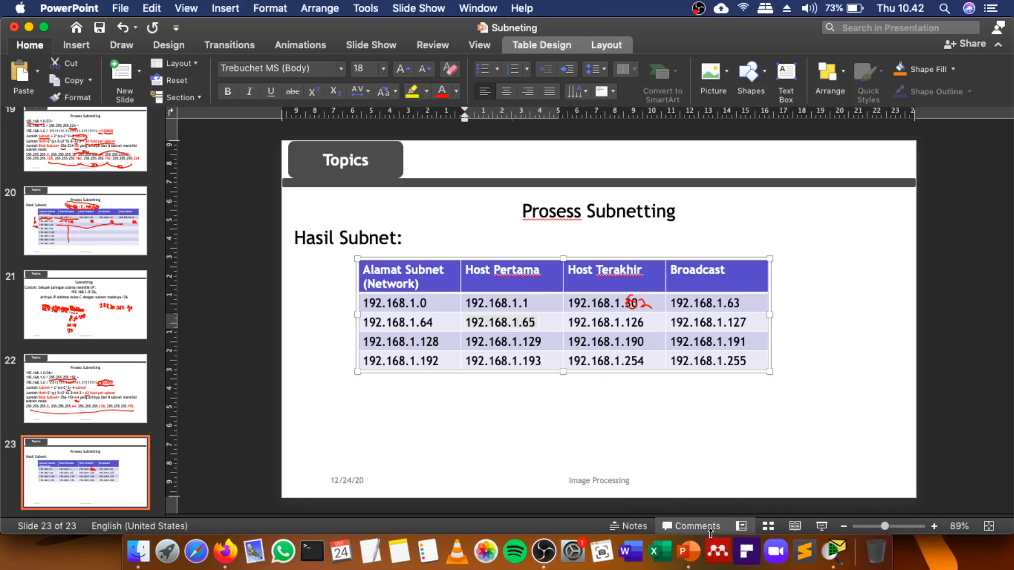
pyautogui.click(833, 552)
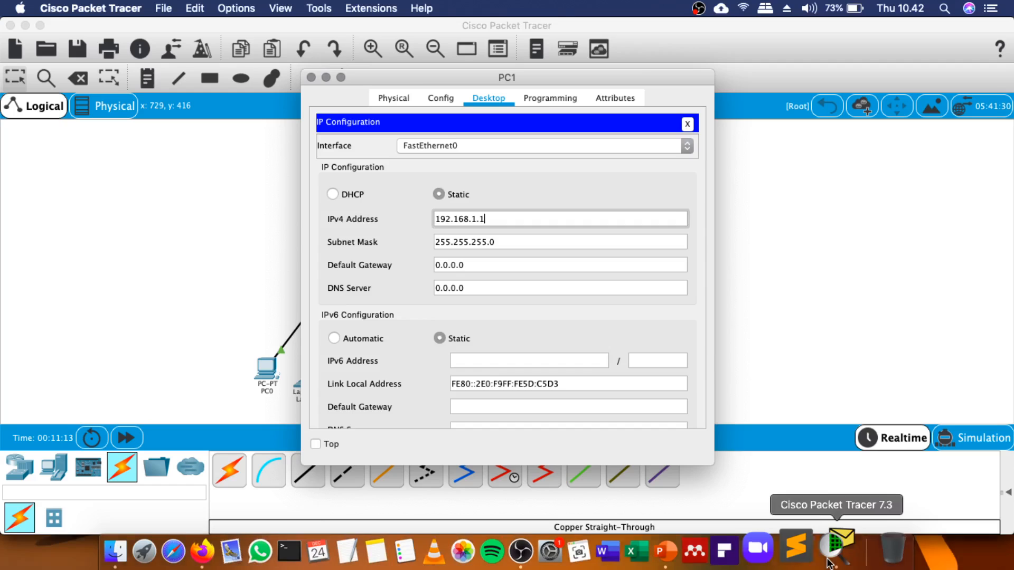
pyautogui.press('BackSpace')
pyautogui.write('66')
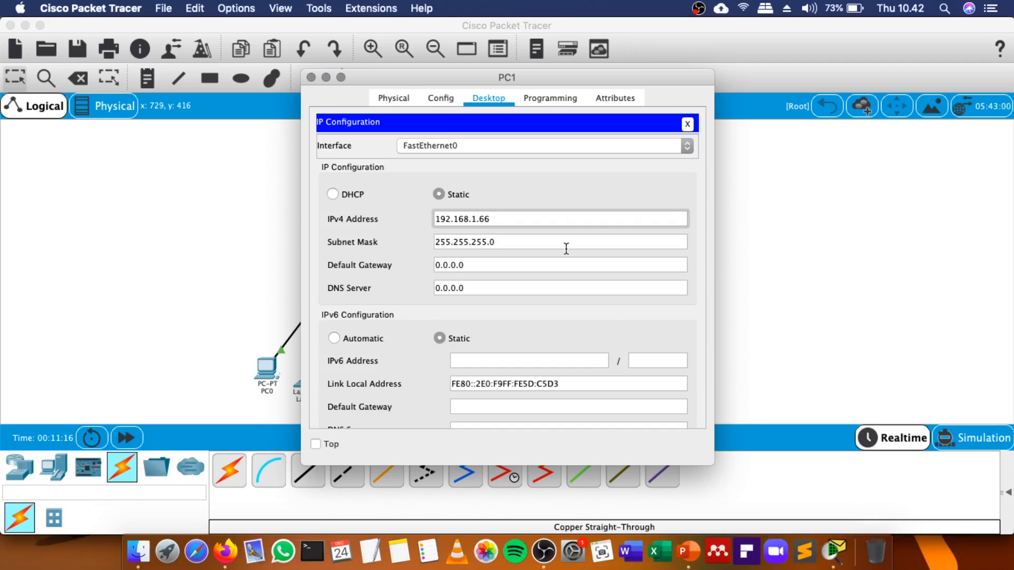
# Set PC1's subnet mask to 255.255.255.192 and its default gateway to 192.168.1.65.
pyautogui.click(566, 243)
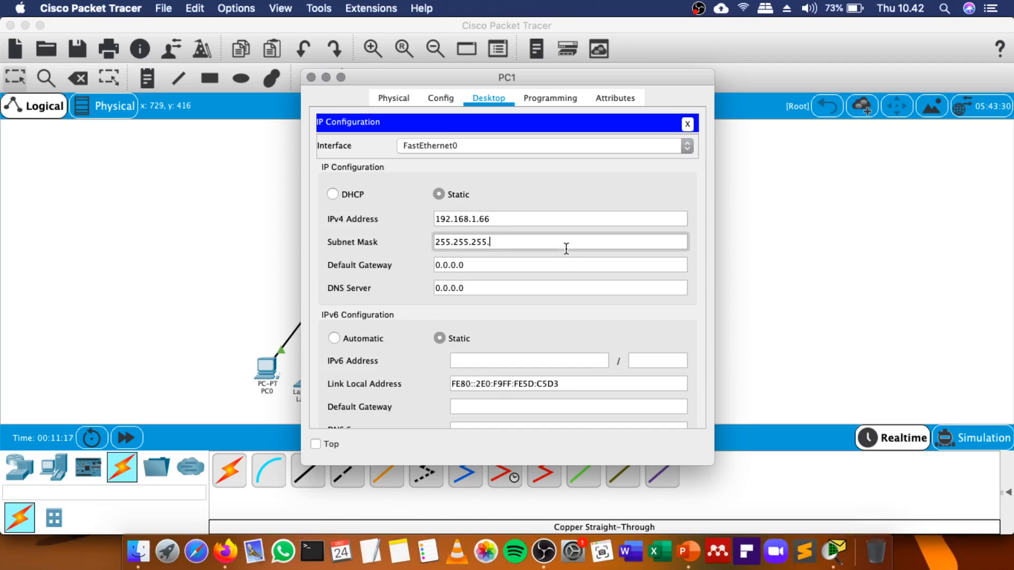
pyautogui.write('192')
pyautogui.click(539, 263)
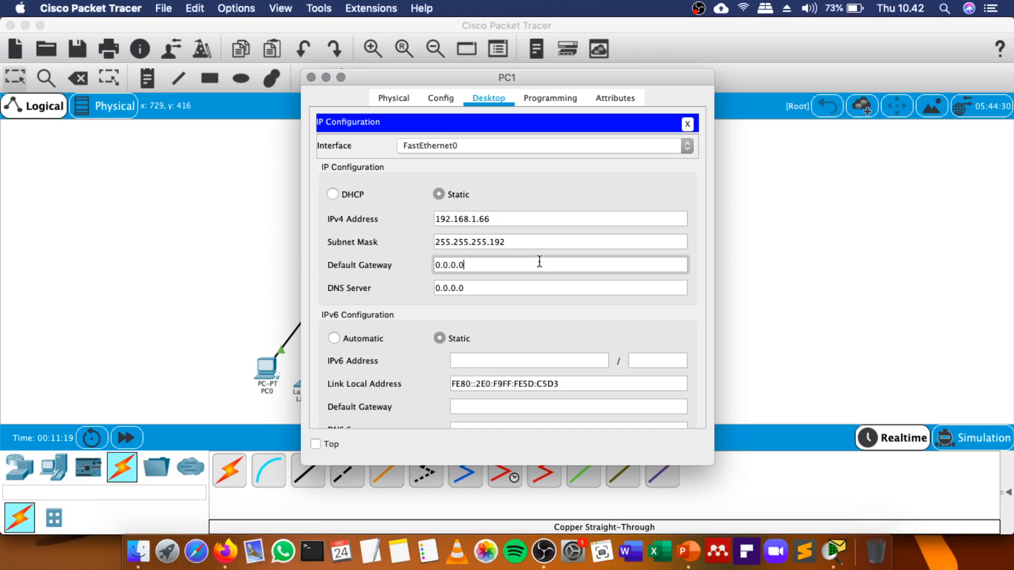
pyautogui.press('super+a')
pyautogui.write('192.168.1.1')
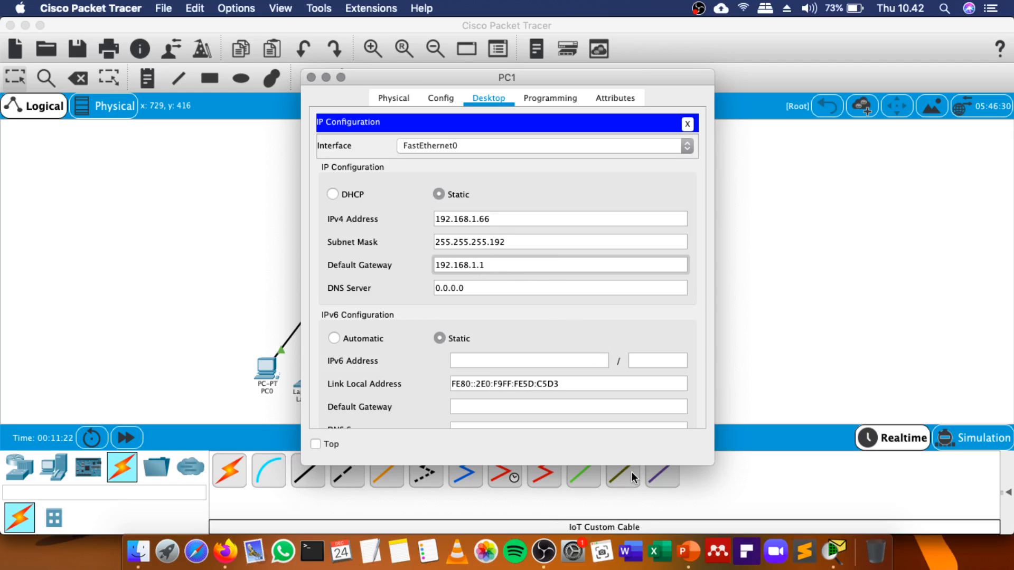
pyautogui.write('65')
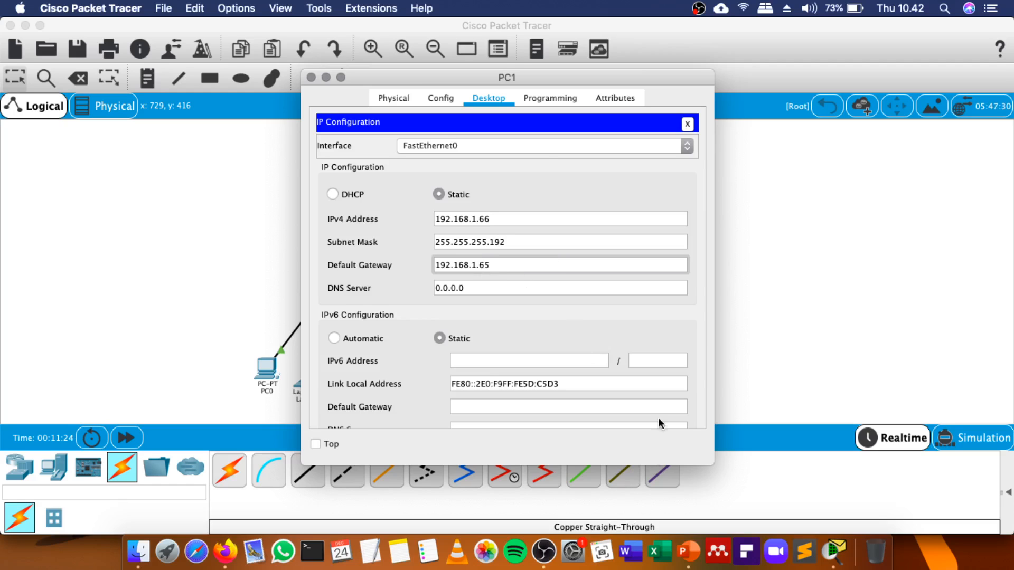
# Move Router1 slightly closer to Switch3, then review PC1's IP configuration again and close its window.
pyautogui.moveTo(568, 78); pyautogui.dragTo(844, 26)
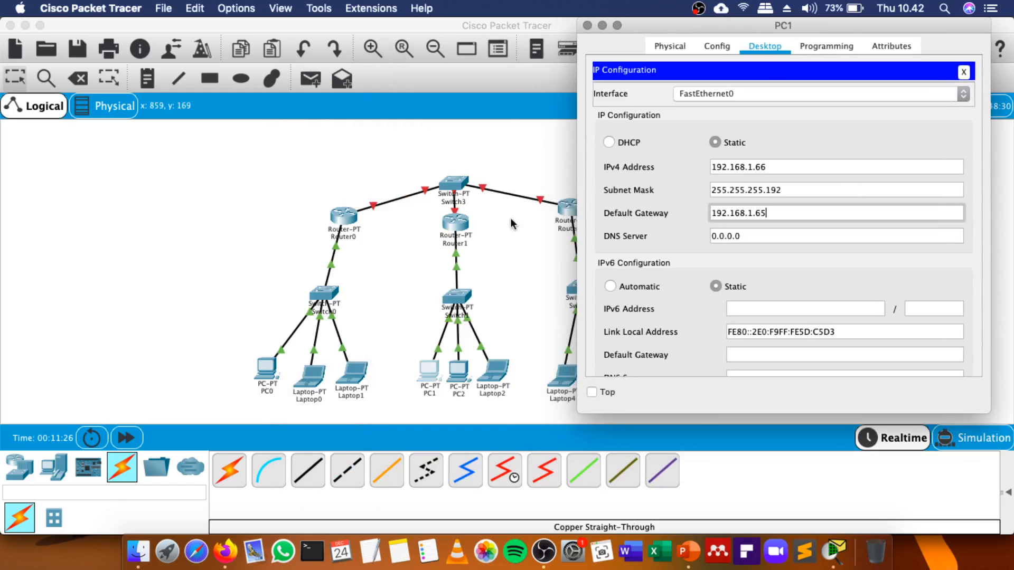
pyautogui.moveTo(454, 244); pyautogui.dragTo(455, 239)
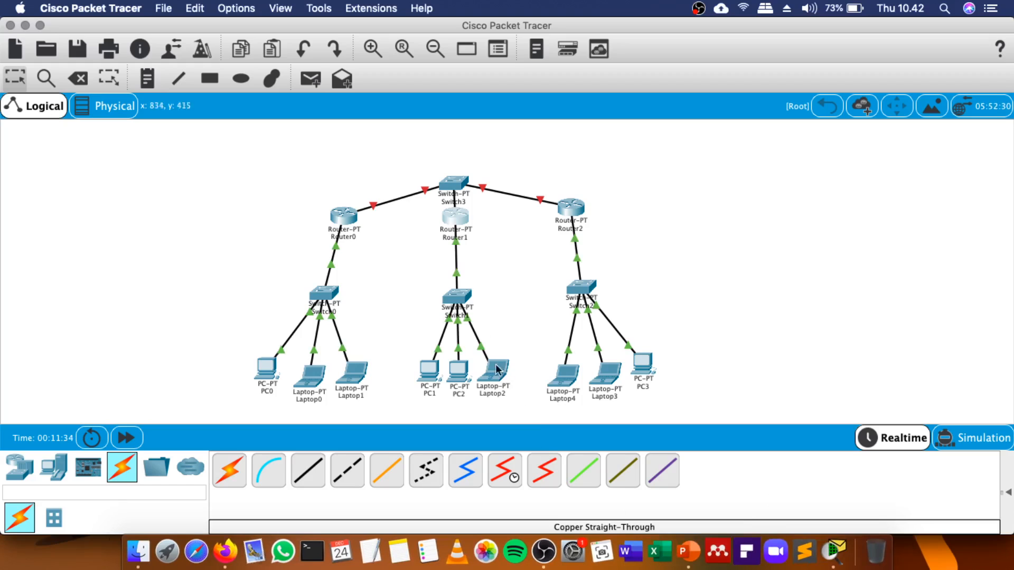
pyautogui.click(433, 369)
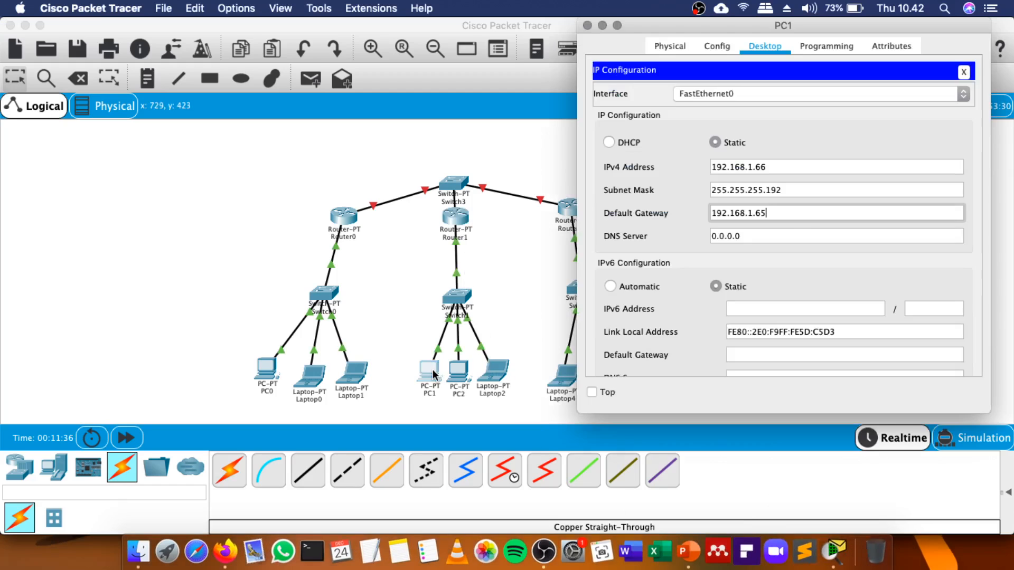
pyautogui.click(787, 236)
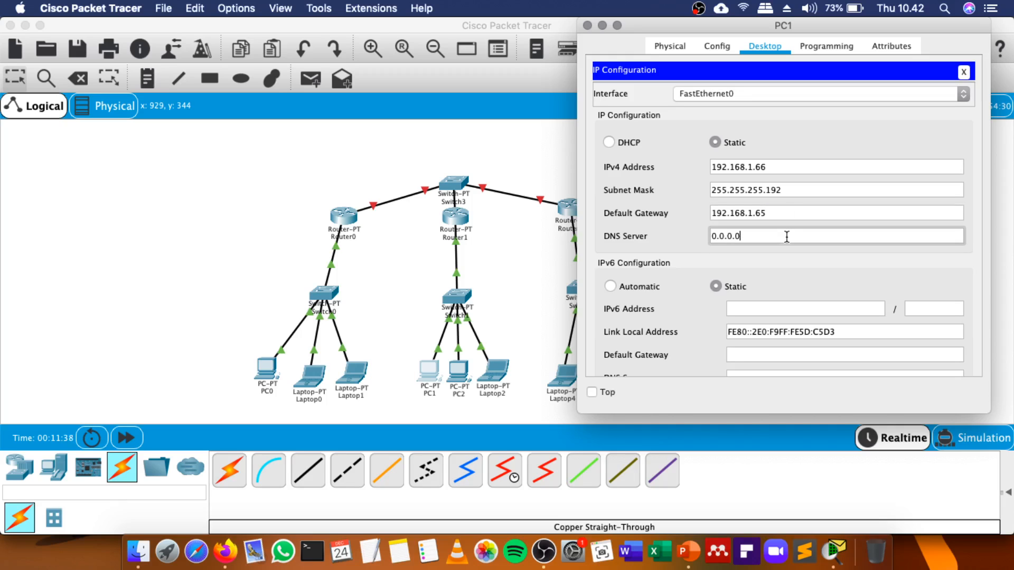
pyautogui.click(587, 25)
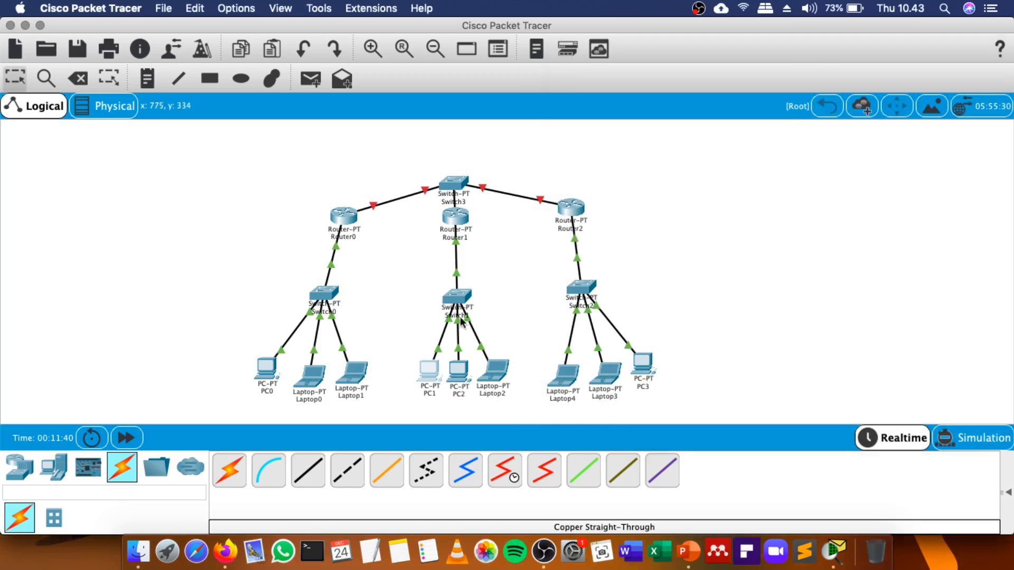
# Open PC2's desktop IP configuration, move its window off the topology, and set the static IPv4 address to 192.168.1.100.
pyautogui.click(458, 370)
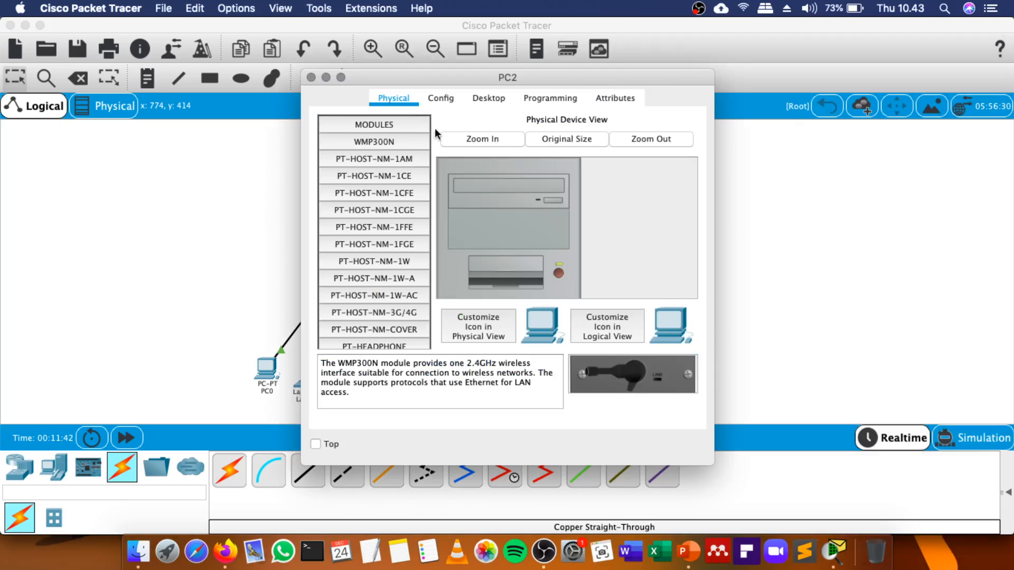
pyautogui.click(481, 101)
pyautogui.click(376, 150)
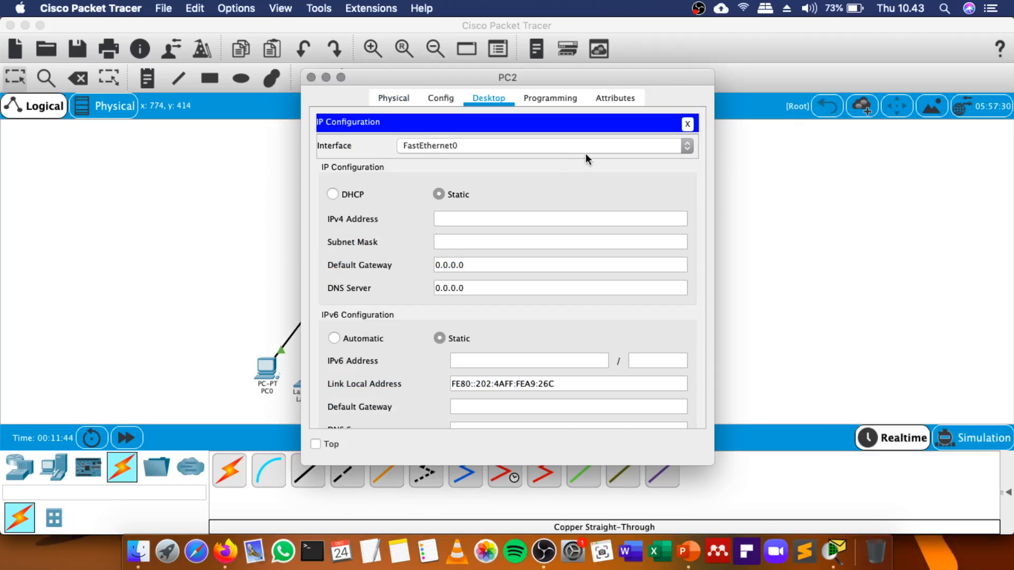
pyautogui.click(554, 218)
pyautogui.moveTo(569, 79); pyautogui.dragTo(820, 41)
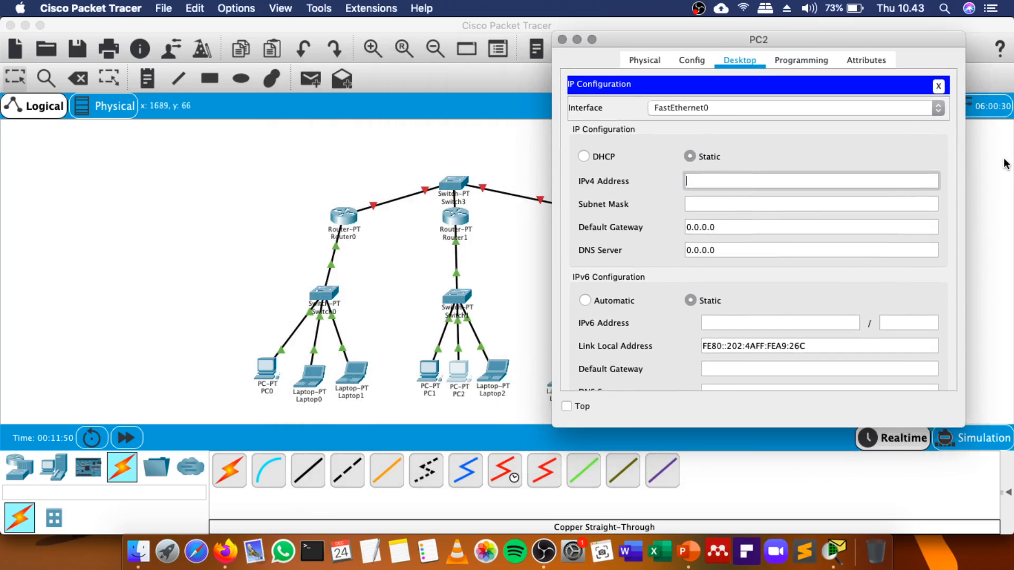
pyautogui.write('192.168.1.1')
pyautogui.press('BackSpace')
# Set PC2's subnet mask to 255.255.255.192 and default gateway to 192.168.1.65, and close its window.
pyautogui.click(872, 202)
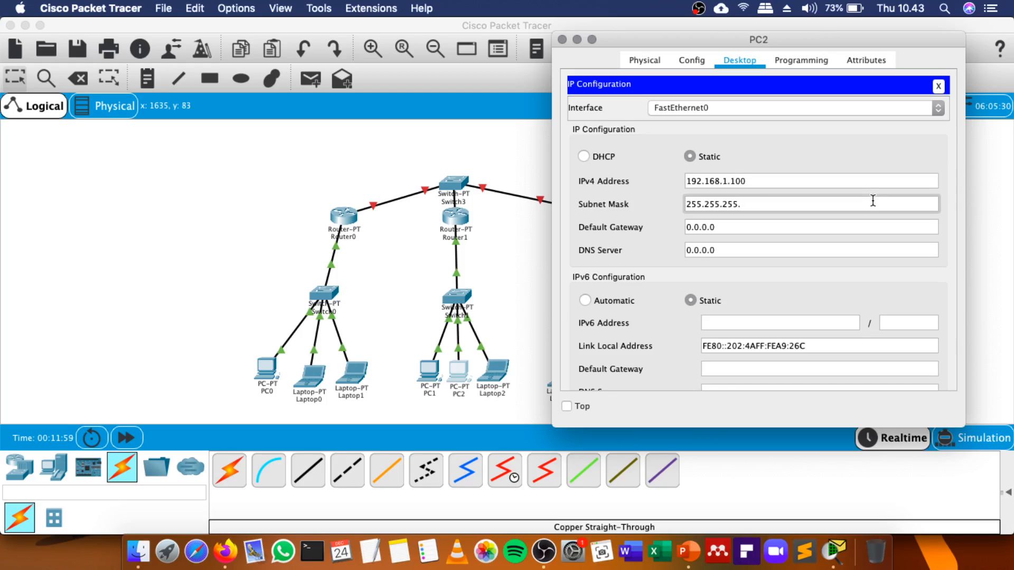
pyautogui.write('192')
pyautogui.click(842, 225)
pyautogui.write('192.168.1.1')
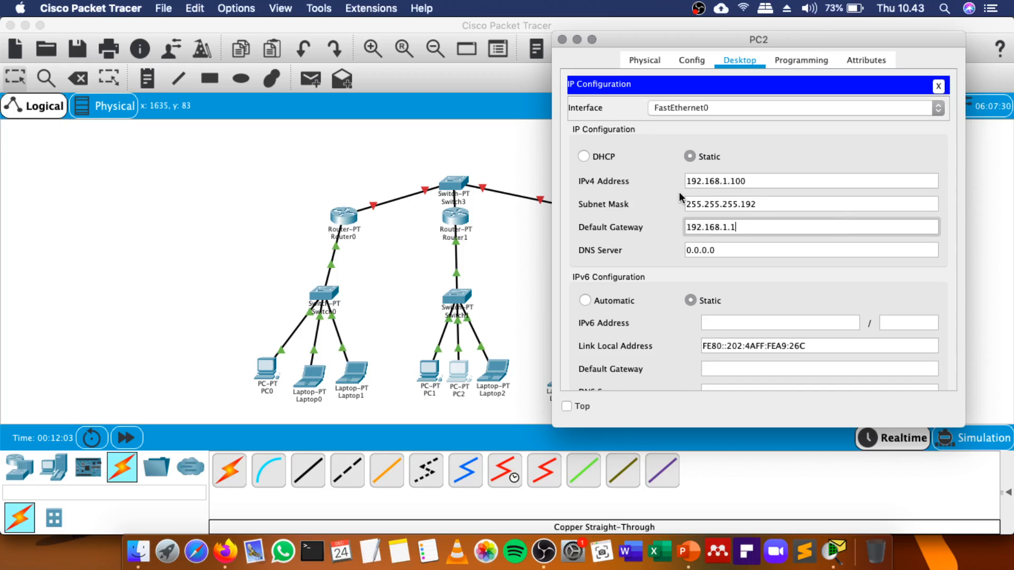
pyautogui.press('BackSpace')
pyautogui.write('645')
pyautogui.press('BackSpace')
pyautogui.press('BackSpace')
pyautogui.write('5')
pyautogui.click(730, 250)
pyautogui.click(563, 40)
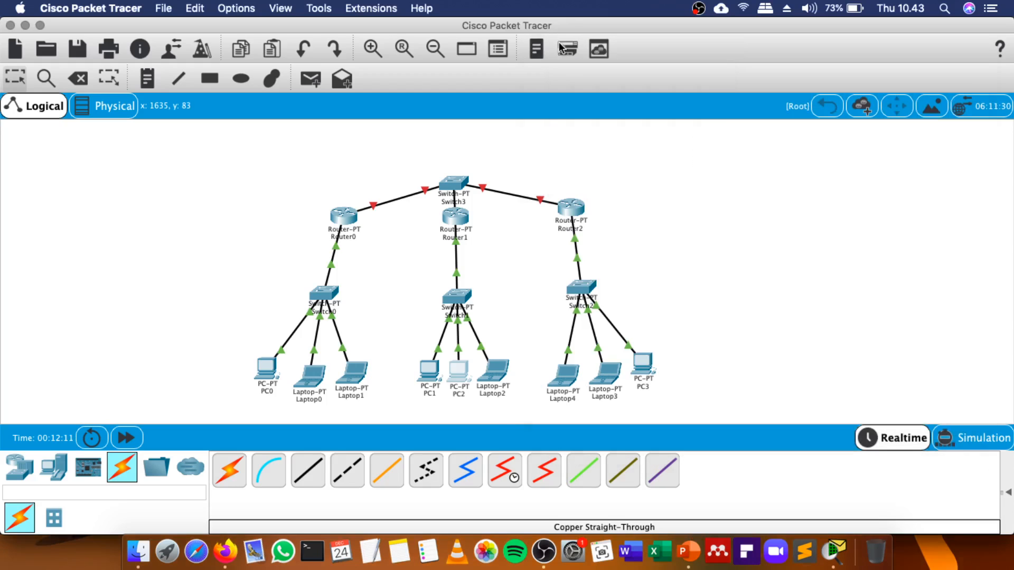
# Open Laptop2's desktop IP configuration and set its static IPv4 address to 192.168.1.126.
pyautogui.click(499, 370)
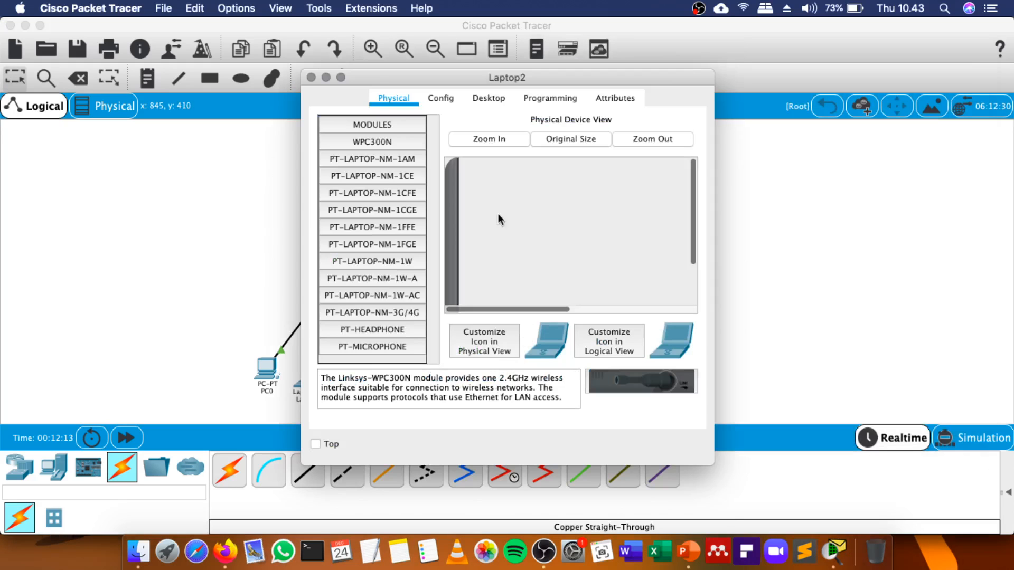
pyautogui.click(483, 97)
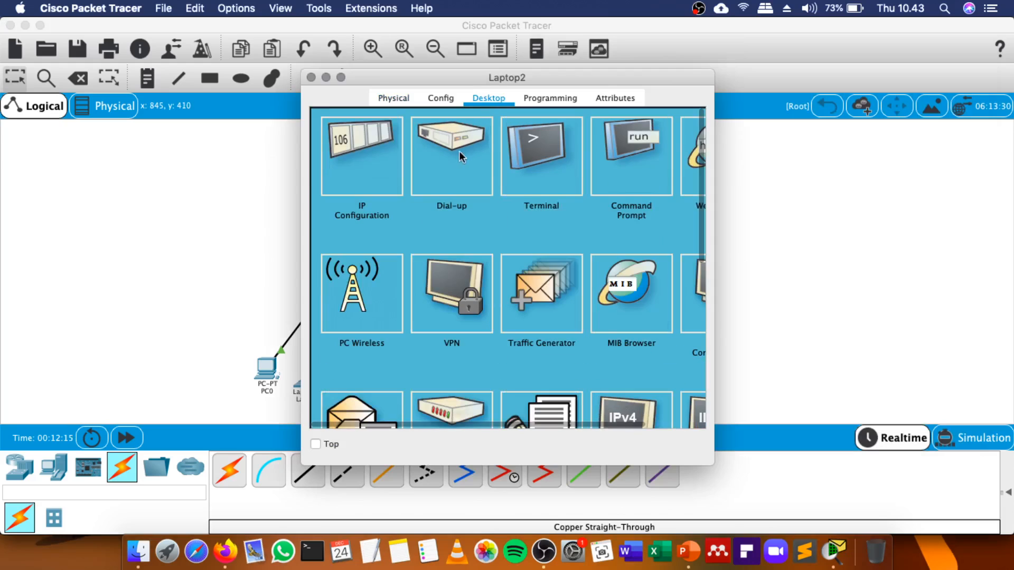
pyautogui.click(374, 160)
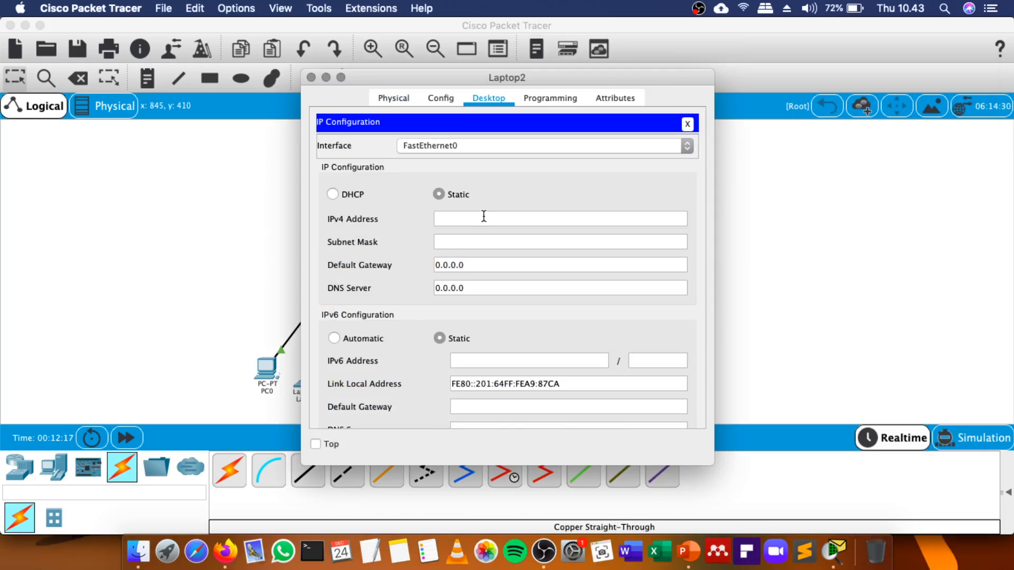
pyautogui.click(484, 217)
pyautogui.write('192.168.1.1')
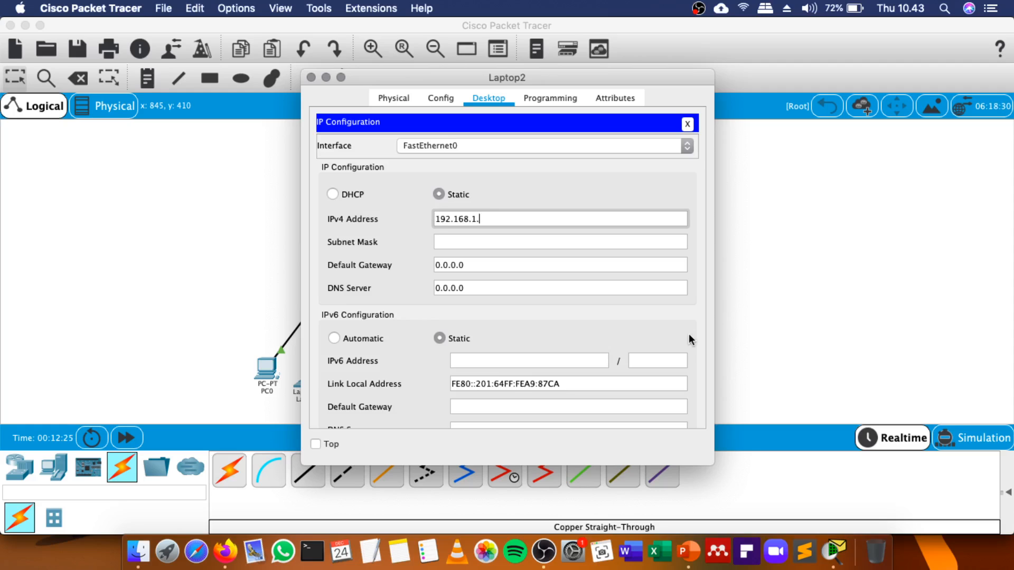
pyautogui.write('26')
# Set Laptop2's subnet mask to 255.255.255.192 and default gateway to 192.168.1.65, and close its window.
pyautogui.click(576, 242)
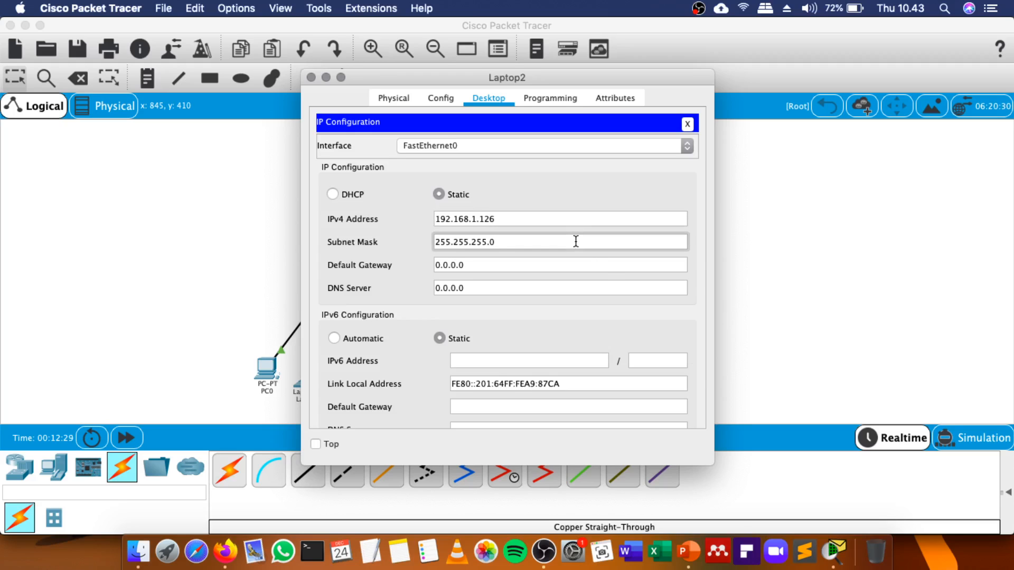
pyautogui.write('192')
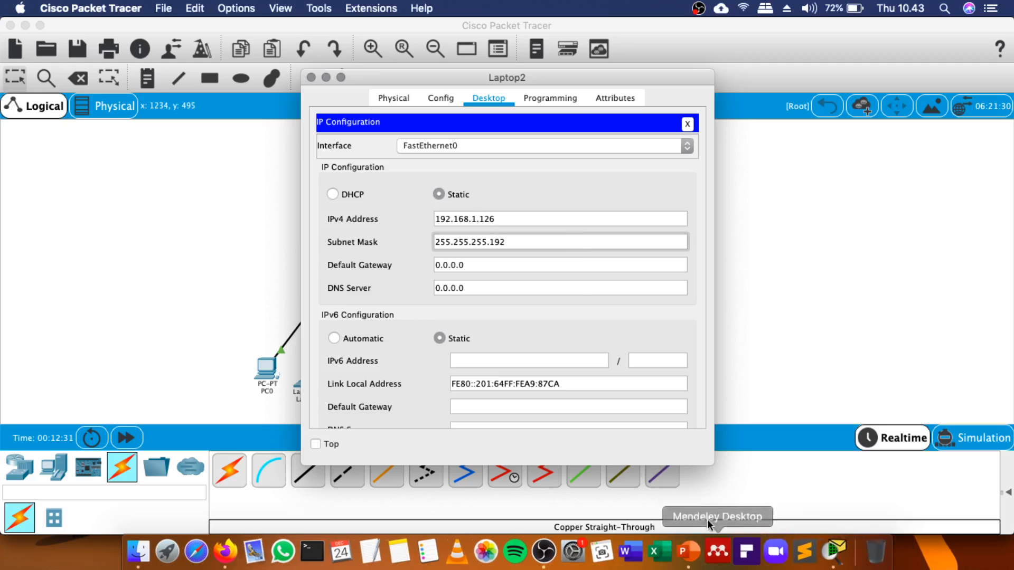
pyautogui.moveTo(574, 264); pyautogui.dragTo(455, 219)
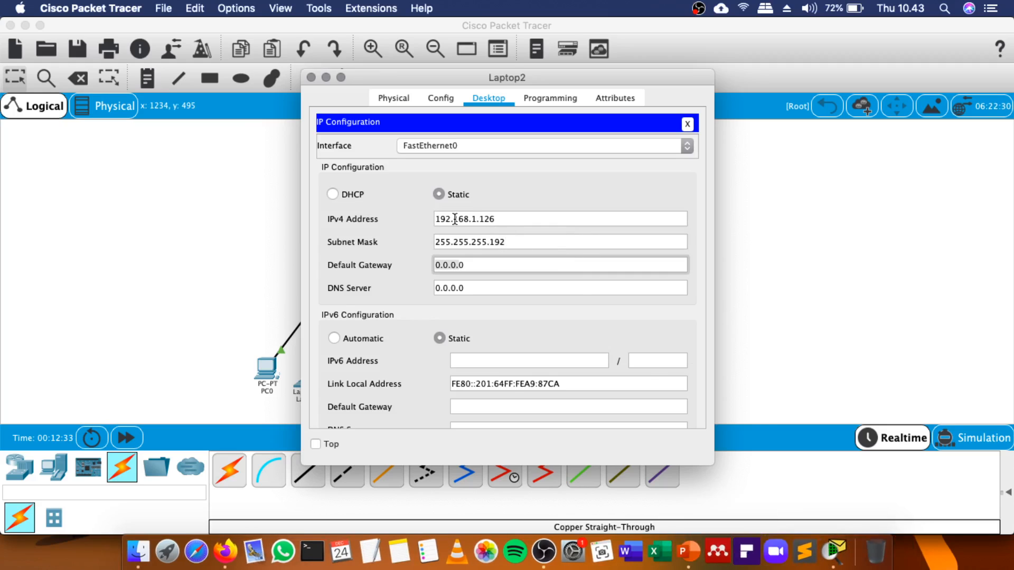
pyautogui.press('BackSpace')
pyautogui.write('192.')
pyautogui.press('BackSpace')
pyautogui.press('BackSpace')
pyautogui.press('BackSpace')
pyautogui.press('BackSpace')
pyautogui.write('192.168.1.1')
pyautogui.press('BackSpace')
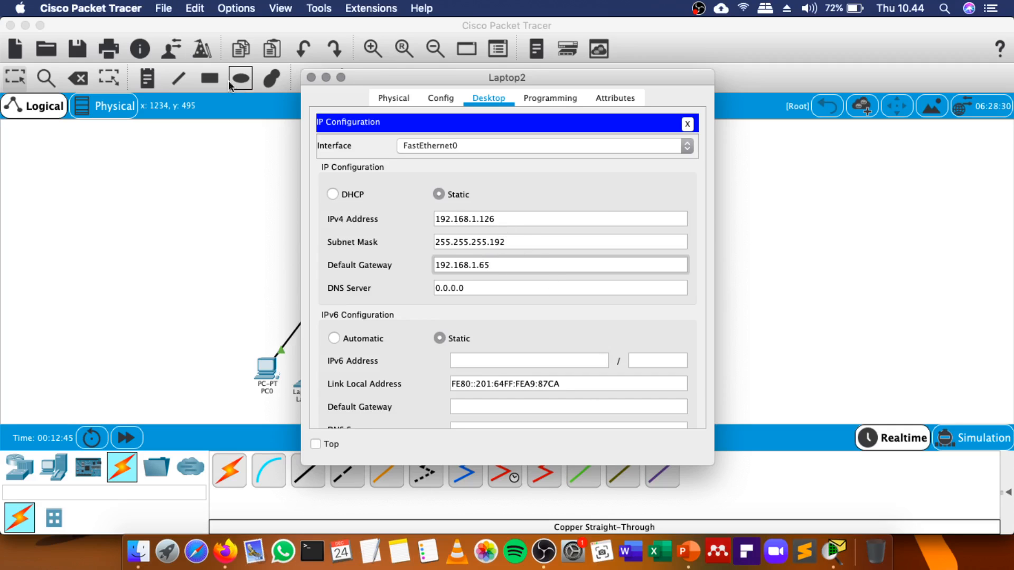
pyautogui.click(310, 78)
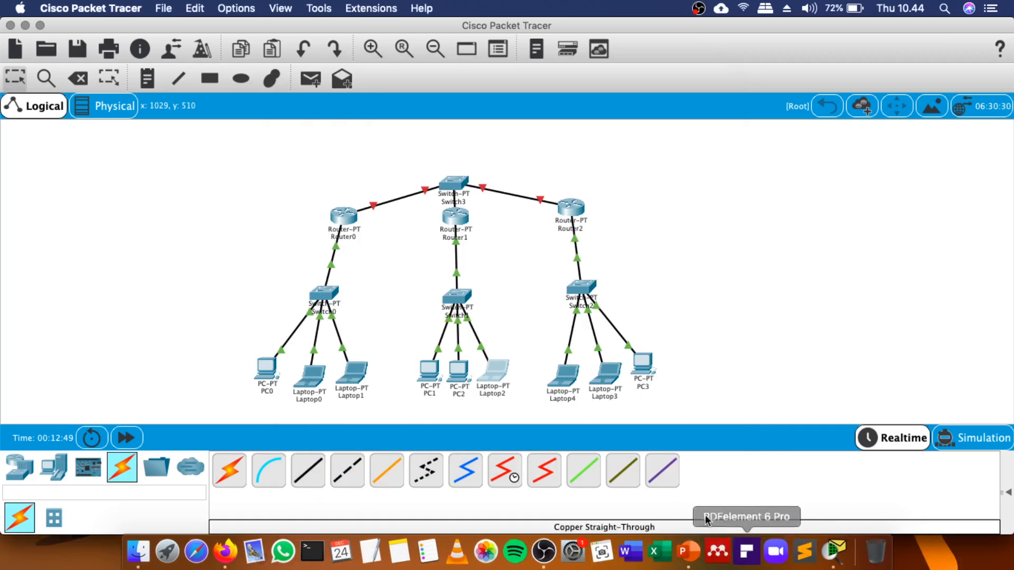
# Open Laptop4's desktop IP configuration and set its static IPv4 address to 192.168.1.120, checking the subnet table in PowerPoint.
pyautogui.click(560, 391)
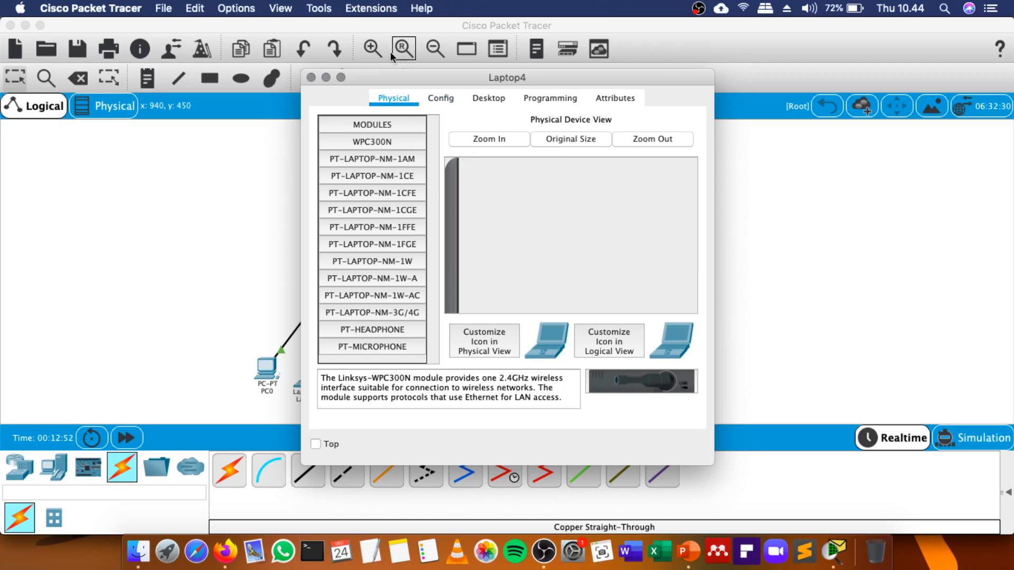
pyautogui.click(505, 96)
pyautogui.click(363, 147)
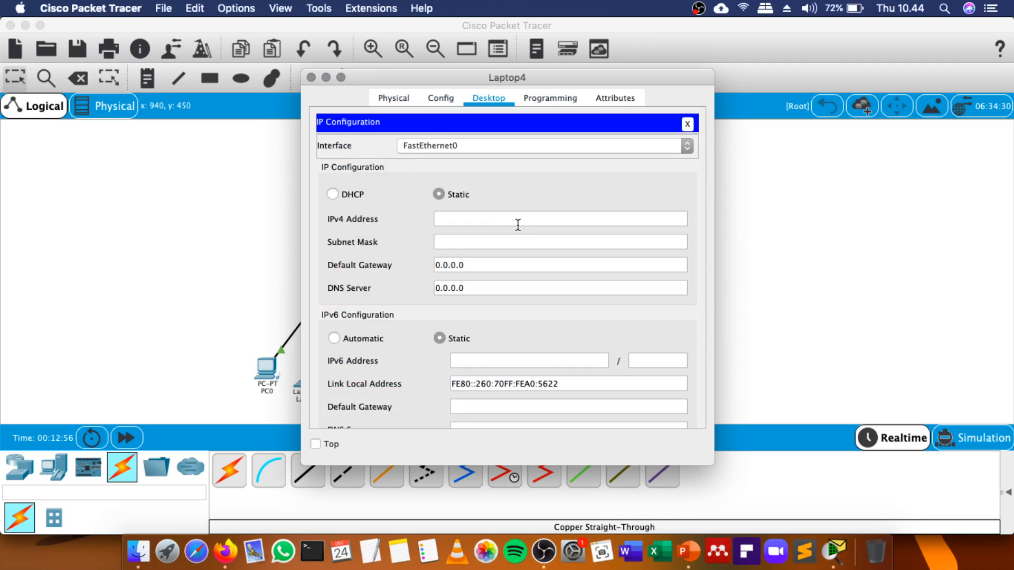
pyautogui.click(517, 224)
pyautogui.write('192.168.1.1')
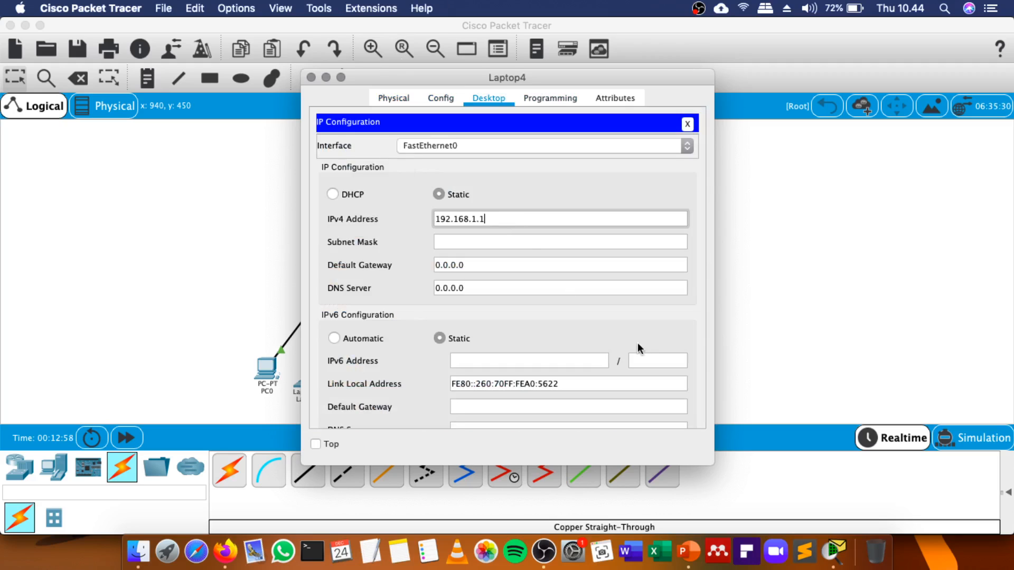
pyautogui.click(688, 551)
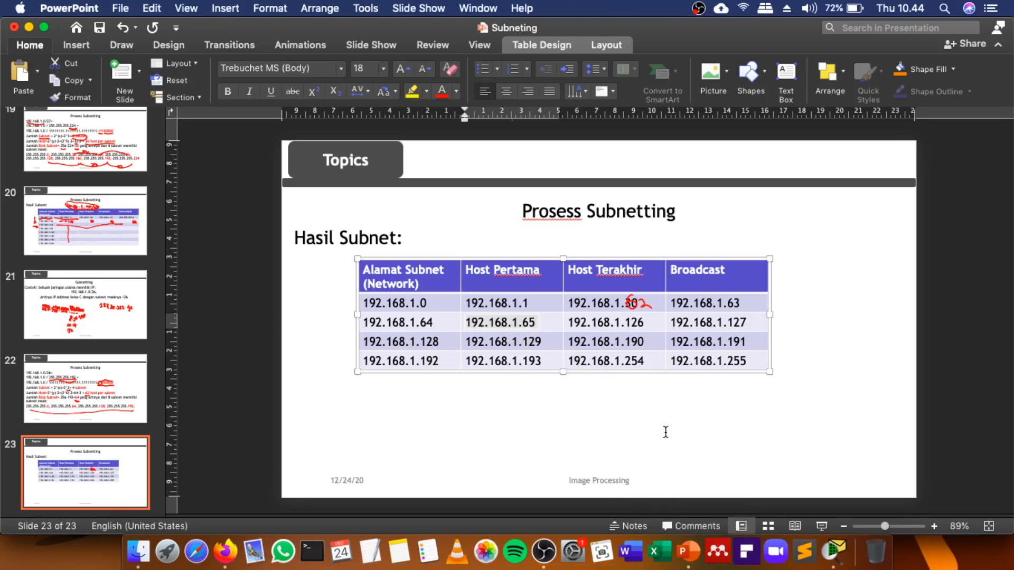
pyautogui.click(829, 551)
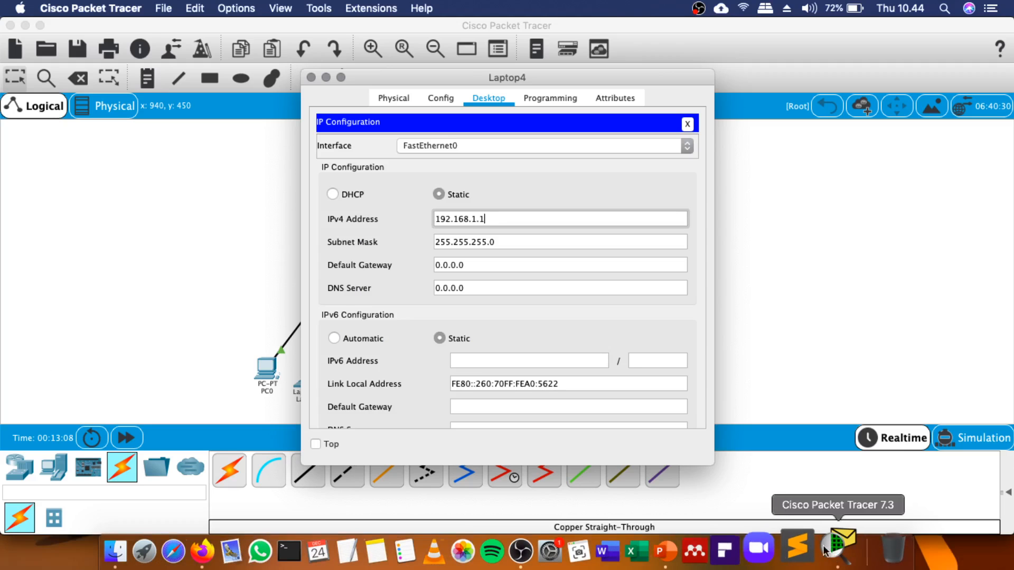
pyautogui.write('2')
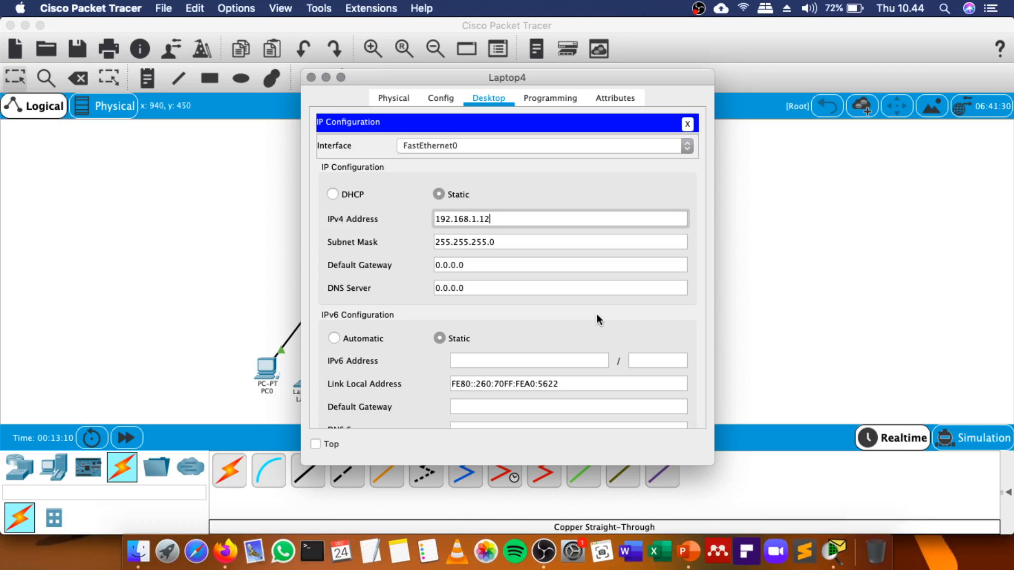
pyautogui.write('0')
# Set Laptop4's subnet mask to 255.255.255.192 and default gateway to 192.168.1.129, and close its window.
pyautogui.click(575, 242)
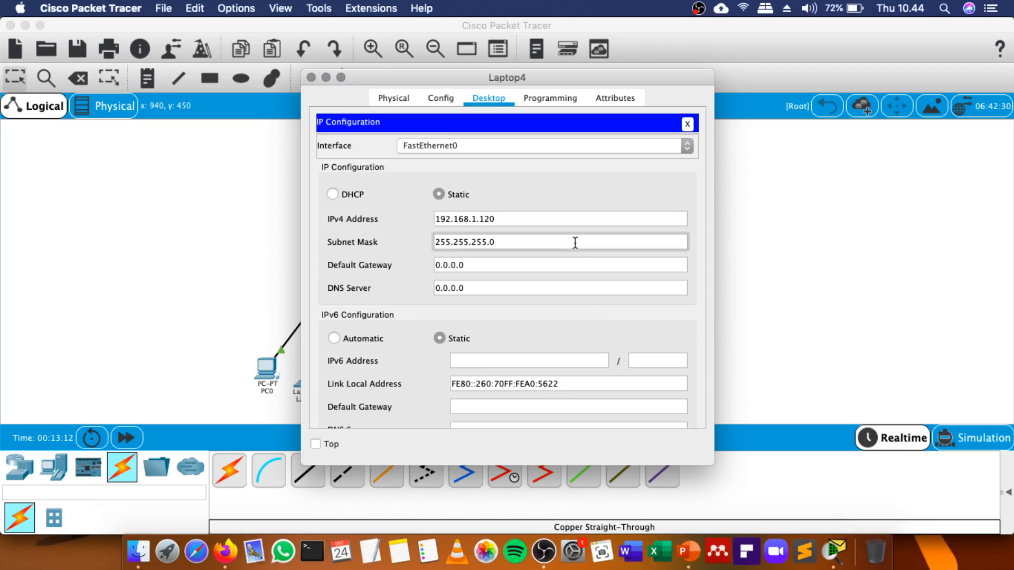
pyautogui.write('192')
pyautogui.moveTo(565, 260); pyautogui.dragTo(403, 259)
pyautogui.write('192.168.1.1')
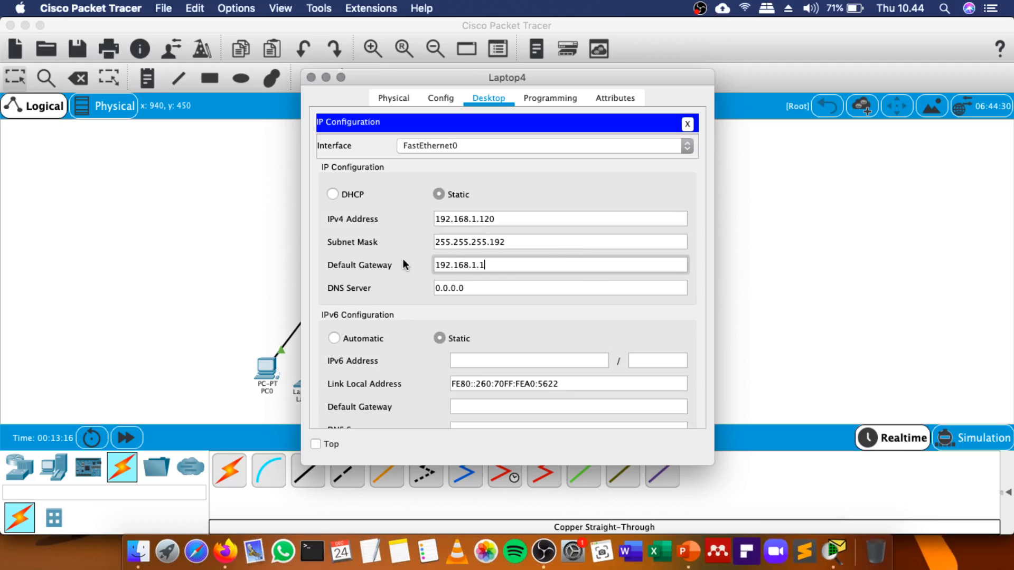
pyautogui.write('29')
pyautogui.click(312, 79)
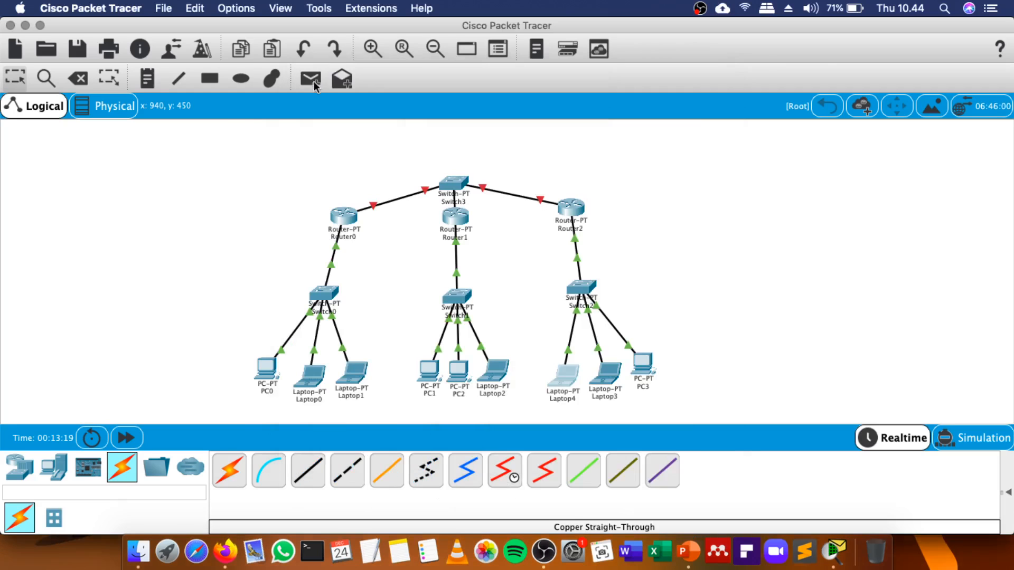
# Open Laptop3's desktop IP configuration and set its static IPv4 address to 192.168.1.140.
pyautogui.click(605, 380)
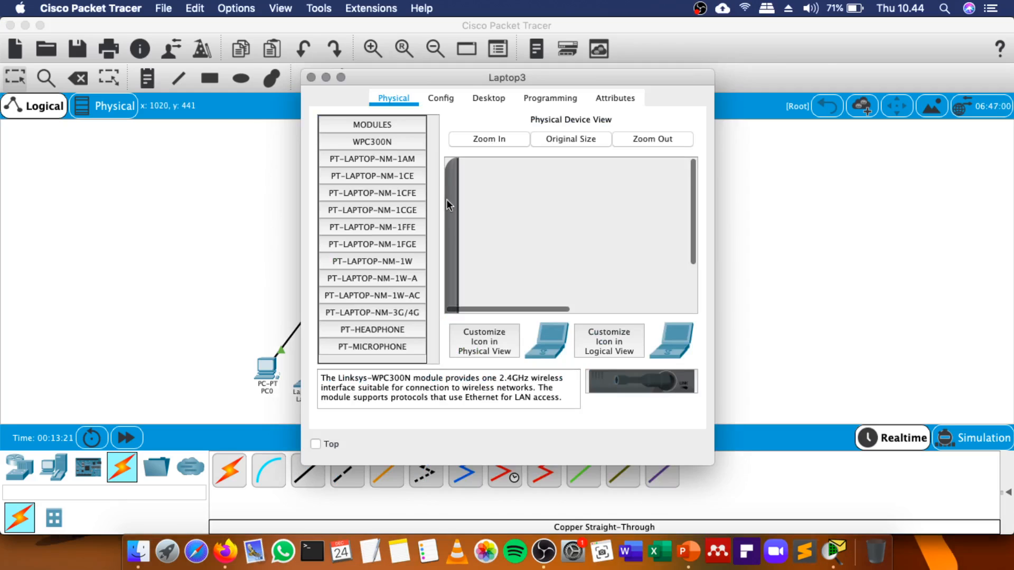
pyautogui.click(479, 103)
pyautogui.click(370, 168)
pyautogui.click(467, 220)
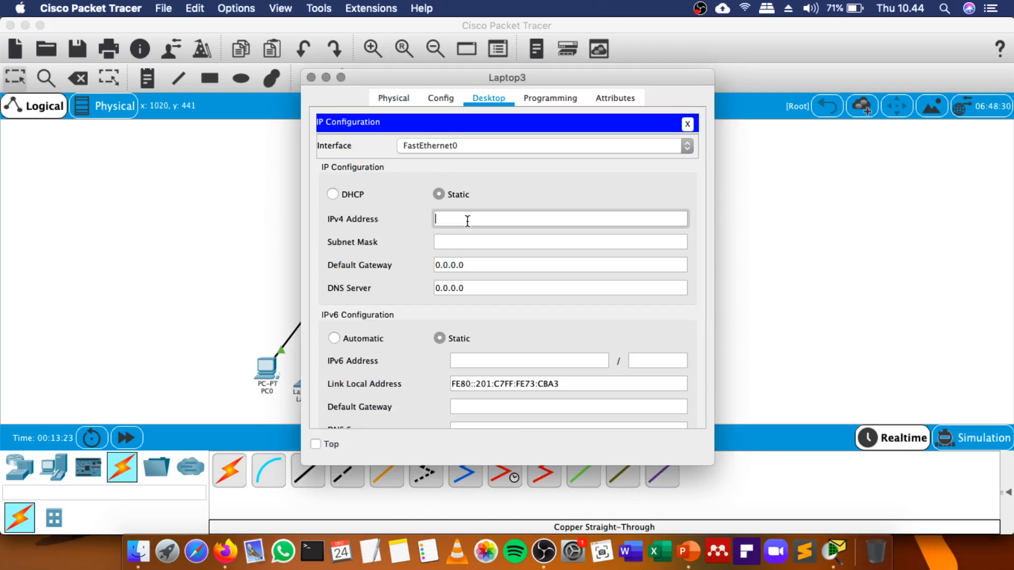
pyautogui.write('192.168.1.1')
pyautogui.press('BackSpace')
# Set Laptop3's subnet mask to 255.255.255.192 and default gateway to 192.168.1.129, and close its window.
pyautogui.click(491, 244)
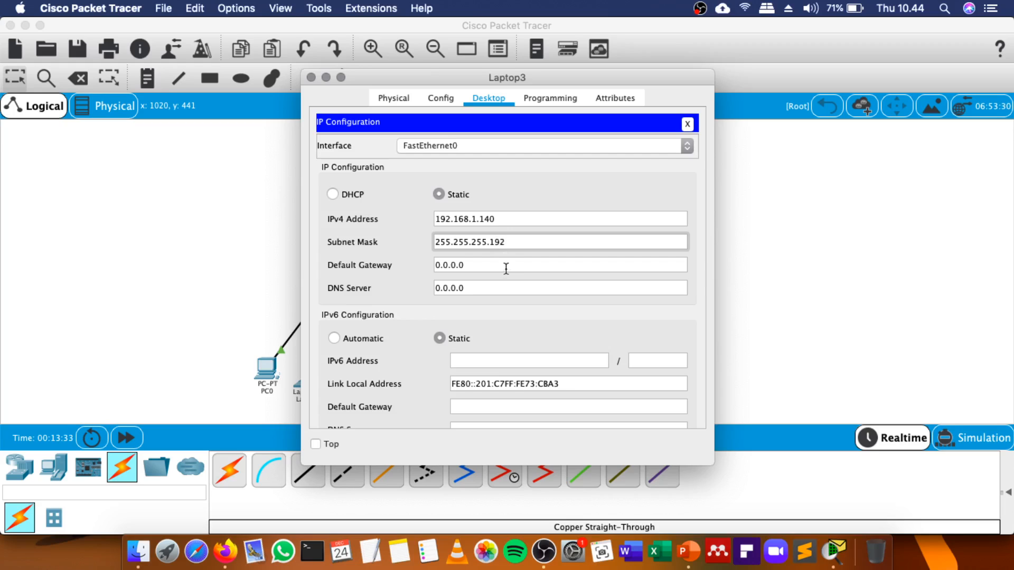
pyautogui.press('Tab')
pyautogui.write('192.168.1.1')
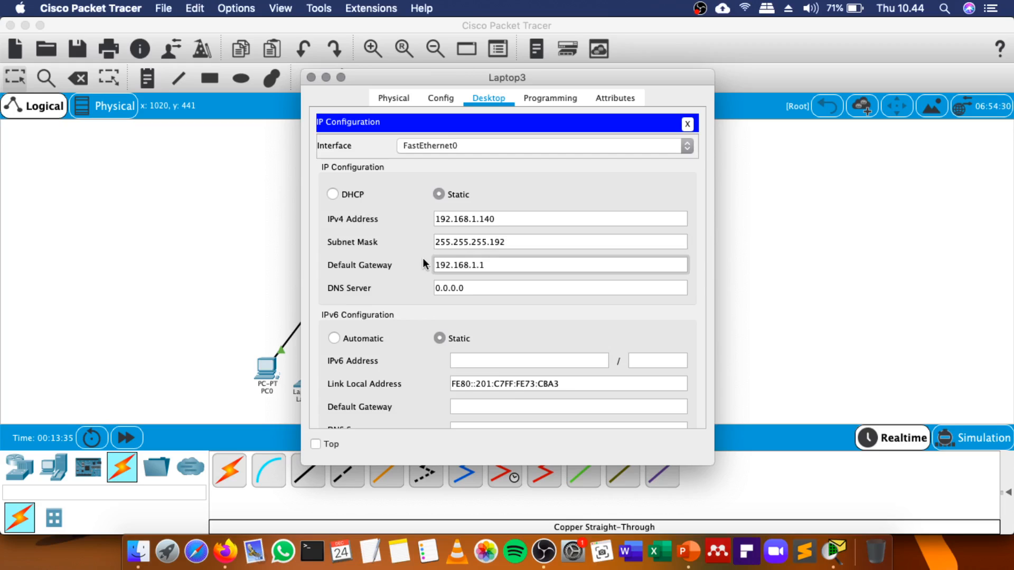
pyautogui.write('29')
pyautogui.click(311, 77)
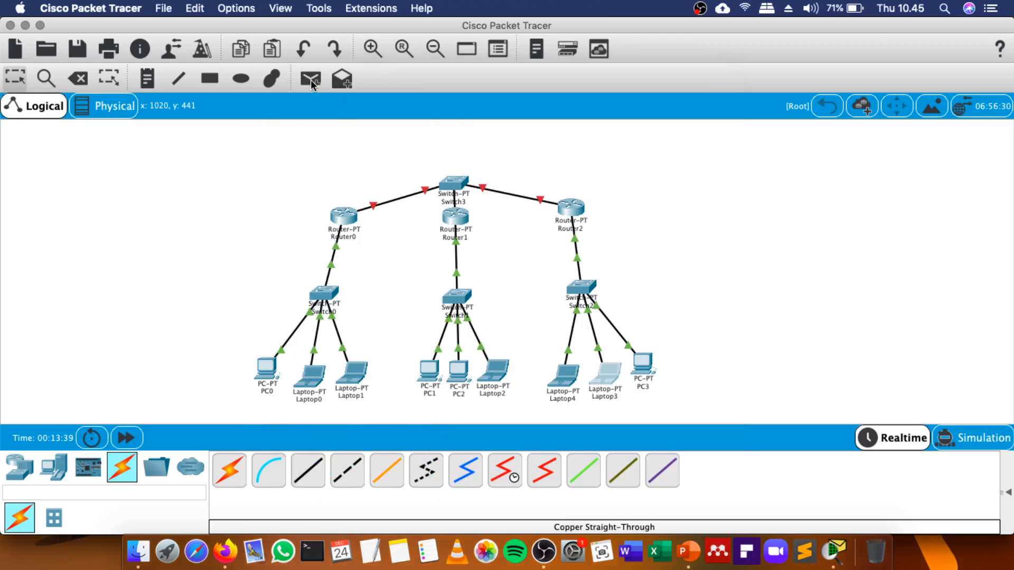
# Open PC3's desktop IP configuration and set its static IPv4 address to 192.168.1.190, checking the subnet table in PowerPoint.
pyautogui.click(636, 370)
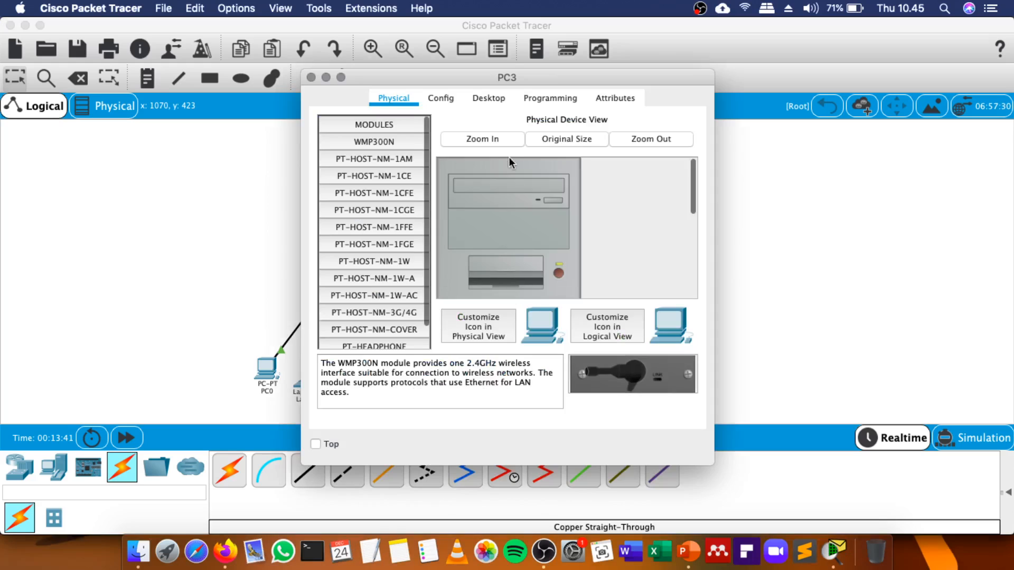
pyautogui.click(496, 102)
pyautogui.click(366, 150)
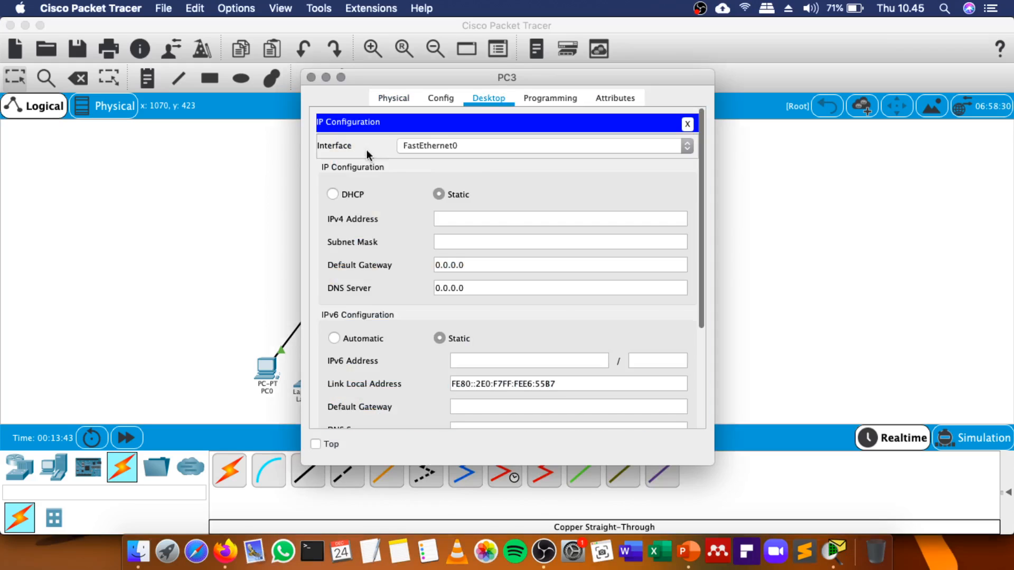
pyautogui.click(509, 221)
pyautogui.write('192.168.1.1')
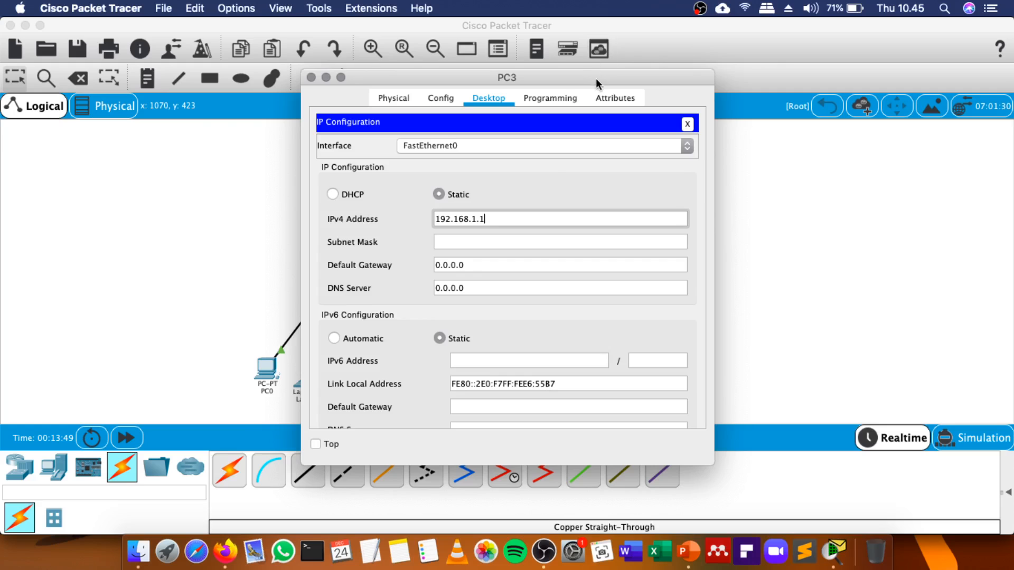
pyautogui.moveTo(595, 78); pyautogui.dragTo(774, 78)
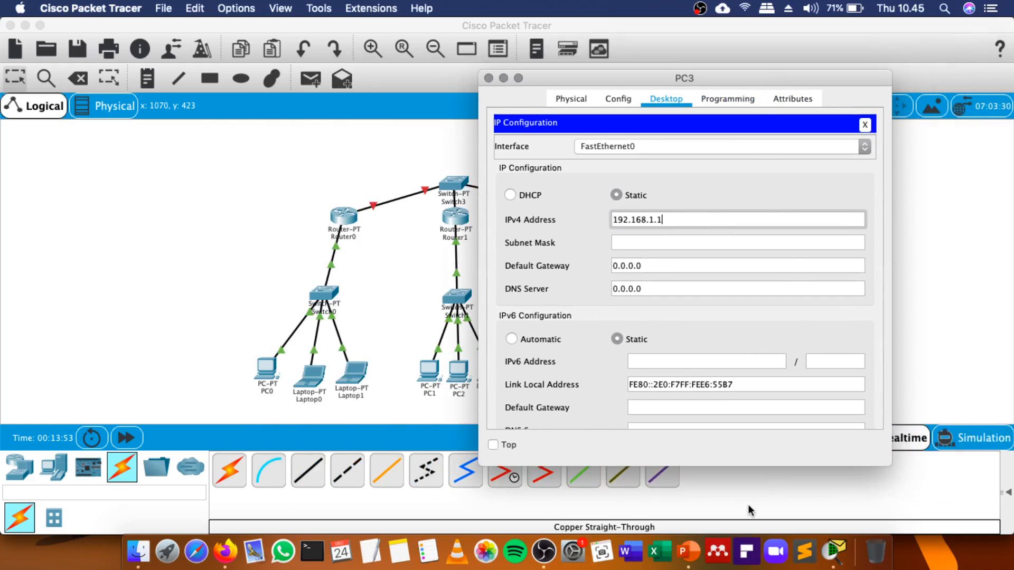
pyautogui.click(688, 551)
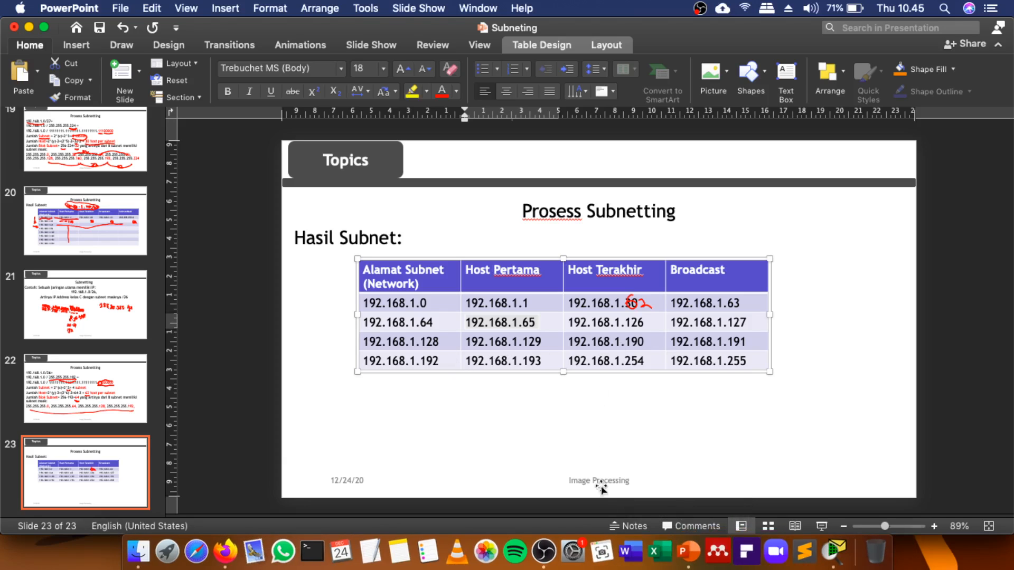
pyautogui.click(835, 551)
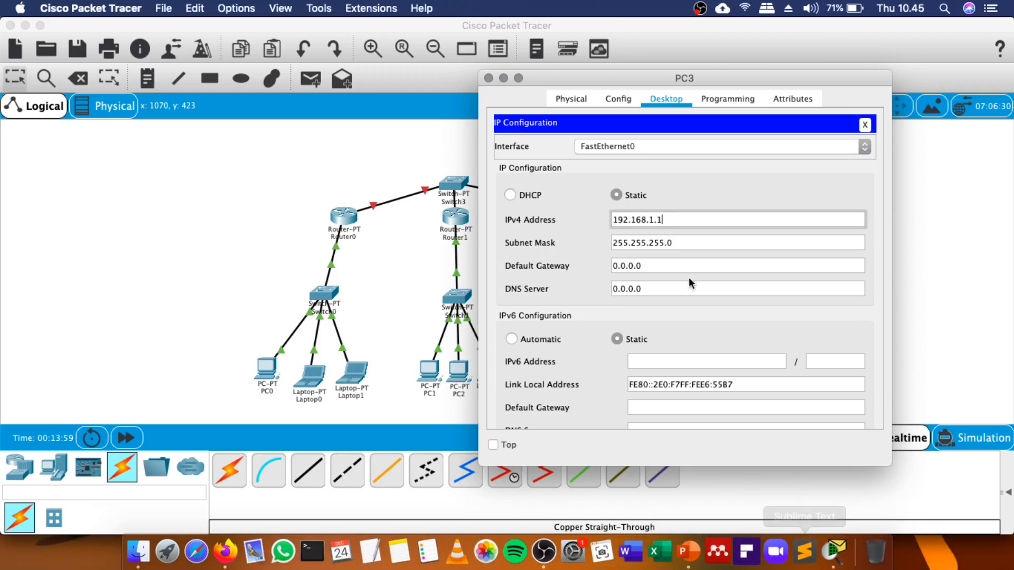
pyautogui.write('90')
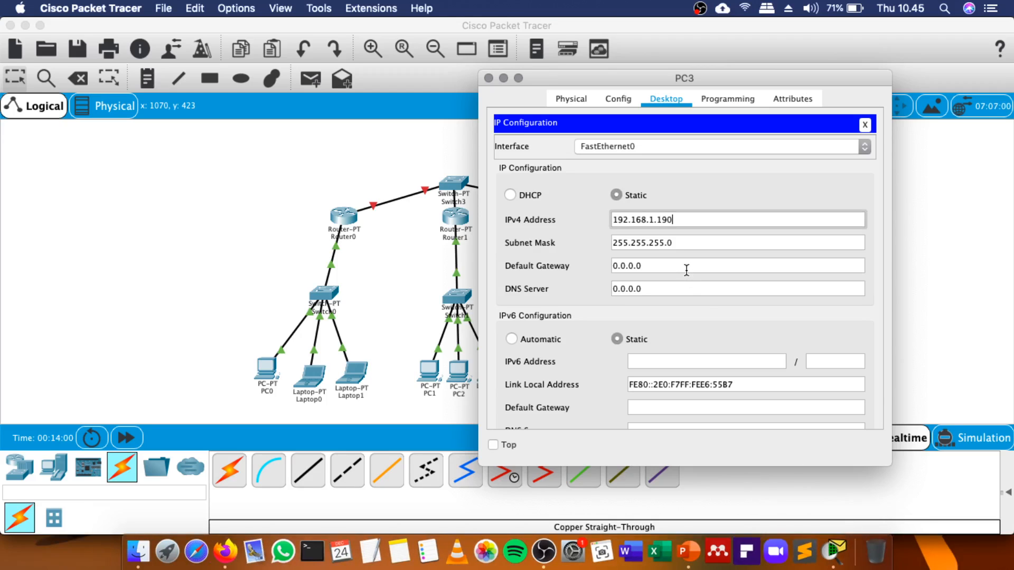
# Set PC3's subnet mask to 255.255.255.192 and default gateway to 192.168.1.129, and close its window.
pyautogui.click(705, 243)
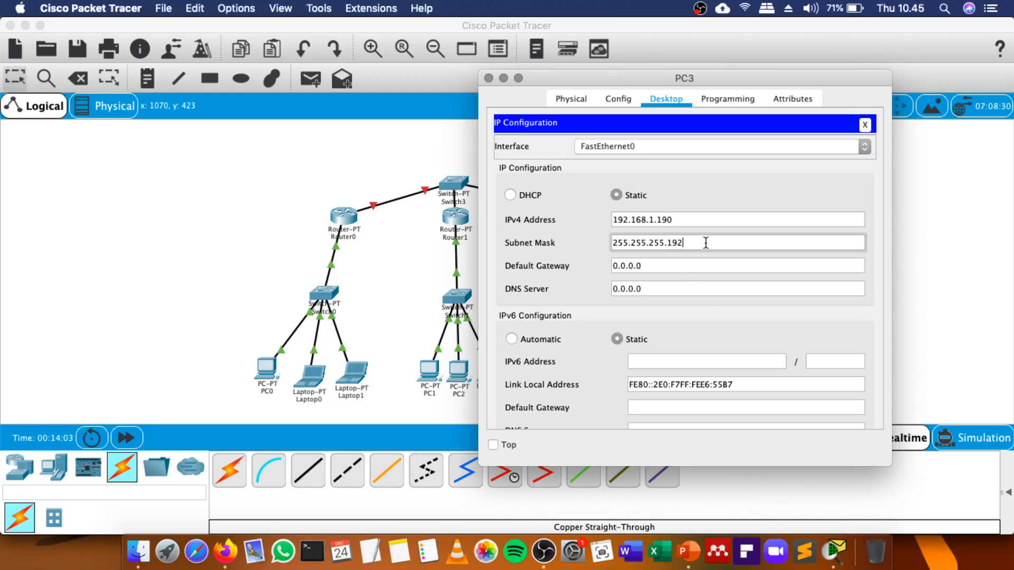
pyautogui.press('Tab')
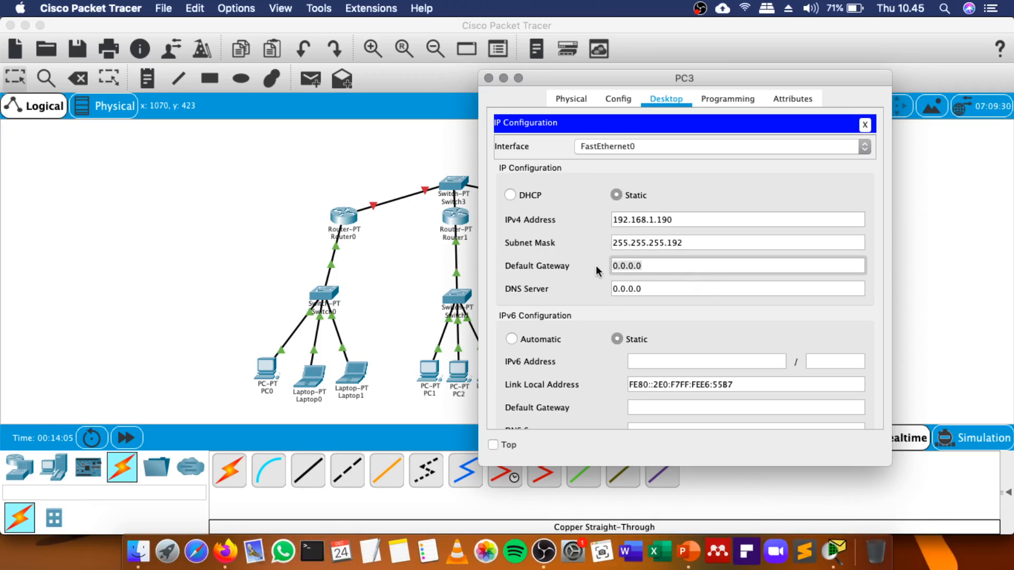
pyautogui.write('1')
pyautogui.write('192.168.1.1')
pyautogui.write('29')
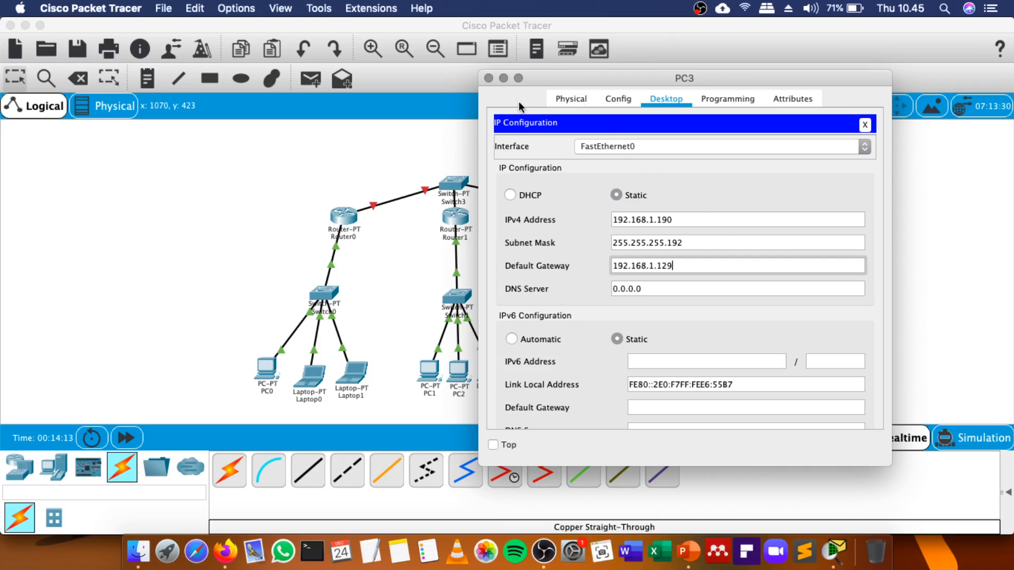
pyautogui.click(489, 78)
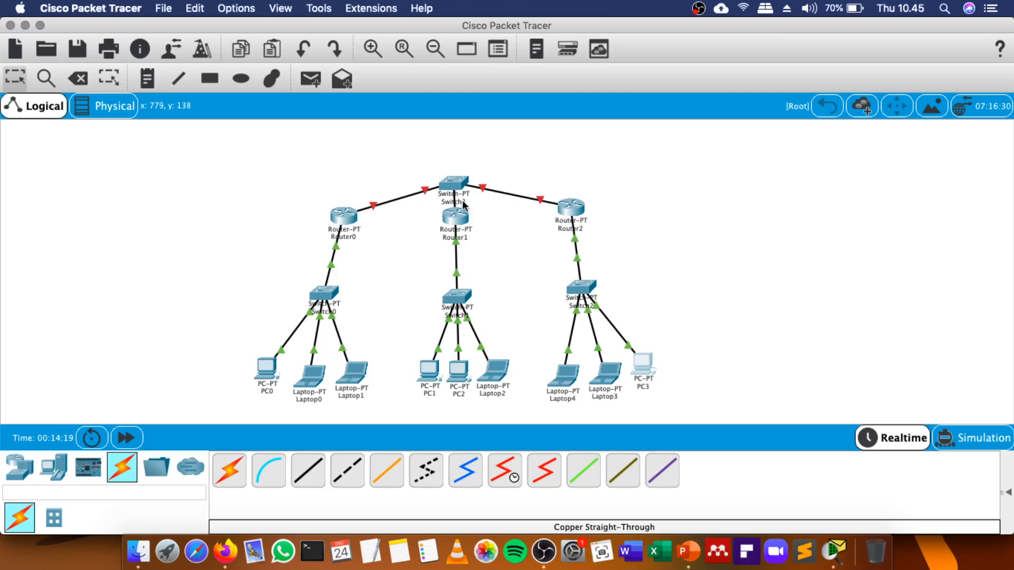
# Move Router1 slightly away from Switch3, and open Router0's FastEthernet0/0 settings with its window off the router links.
pyautogui.moveTo(463, 206); pyautogui.dragTo(465, 216)
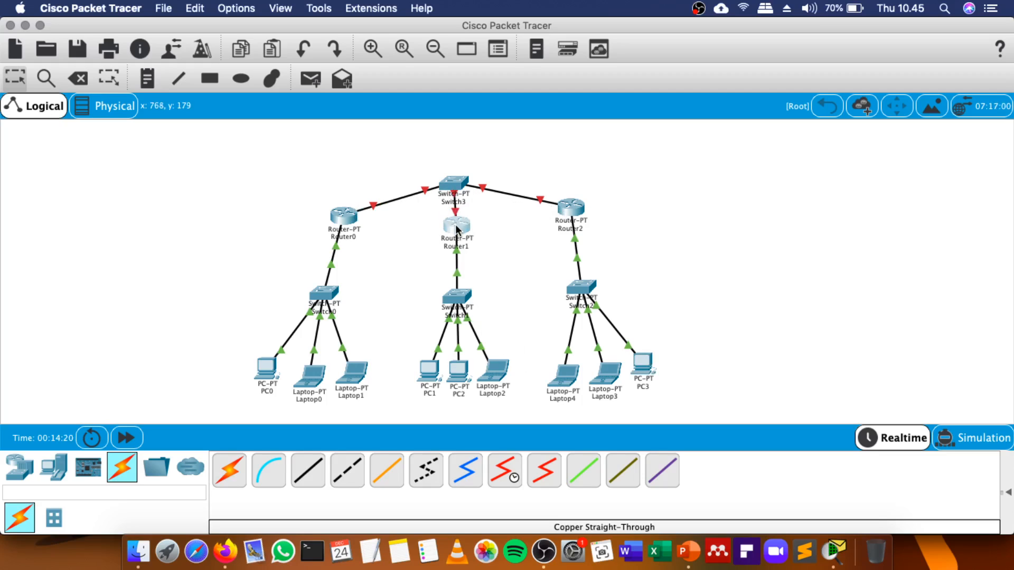
pyautogui.click(348, 219)
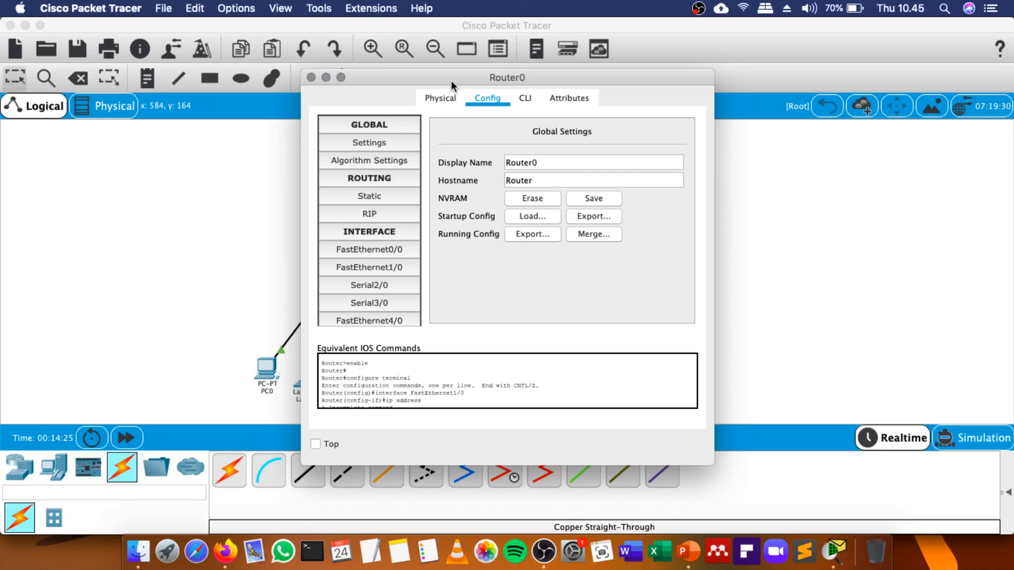
pyautogui.moveTo(451, 80); pyautogui.dragTo(665, 69)
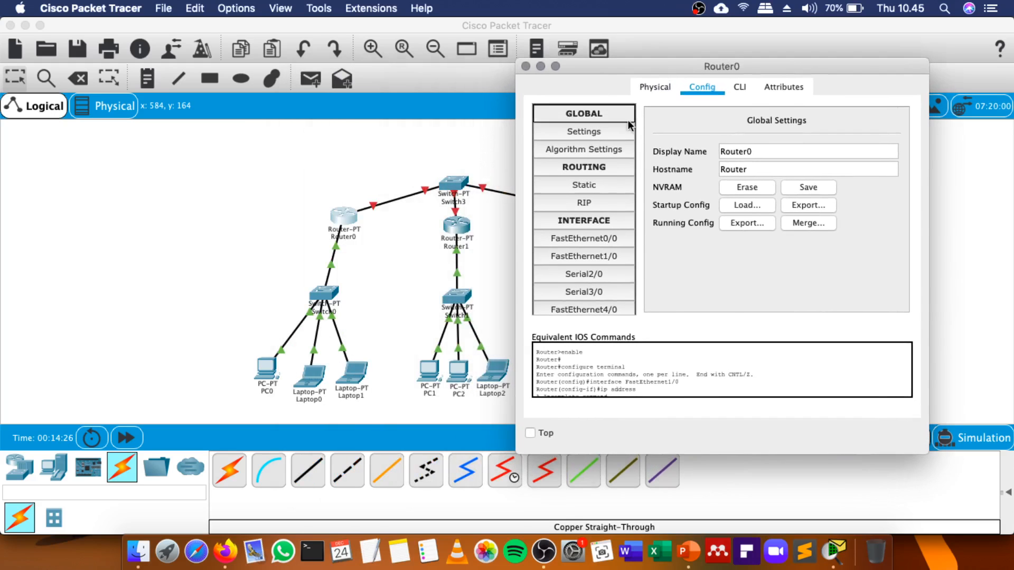
pyautogui.click(601, 237)
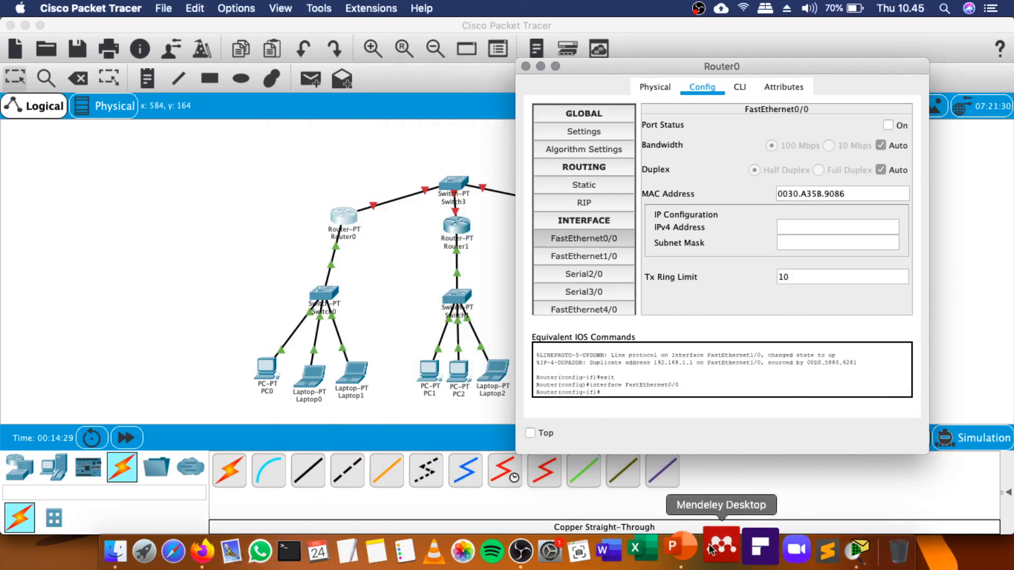
# Consult the PowerPoint subnet table, give Router0's FastEthernet0/0 the address 192.168.1.194 with mask 255.255.255.192, and turn the port on.
pyautogui.click(688, 552)
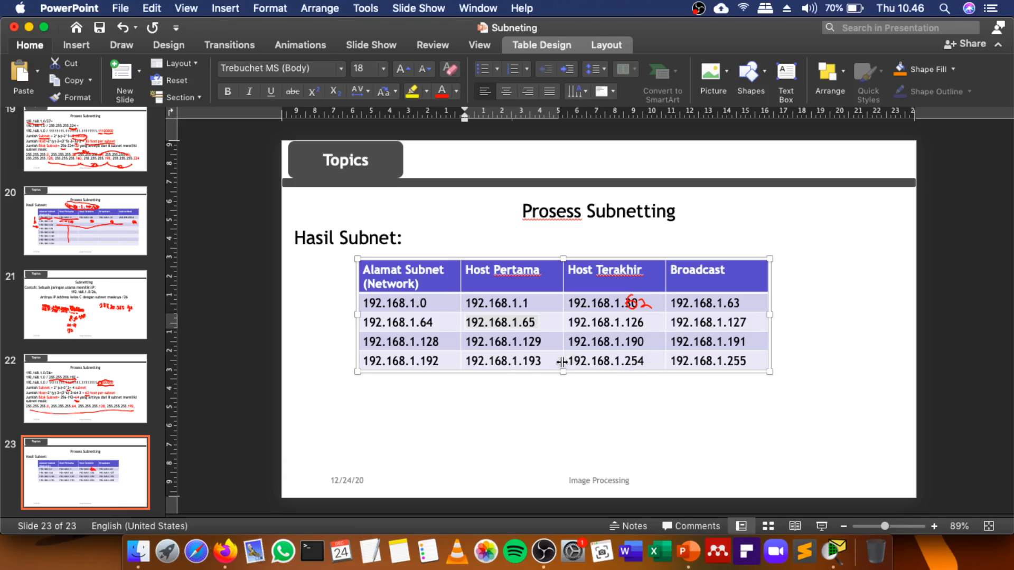
pyautogui.click(834, 551)
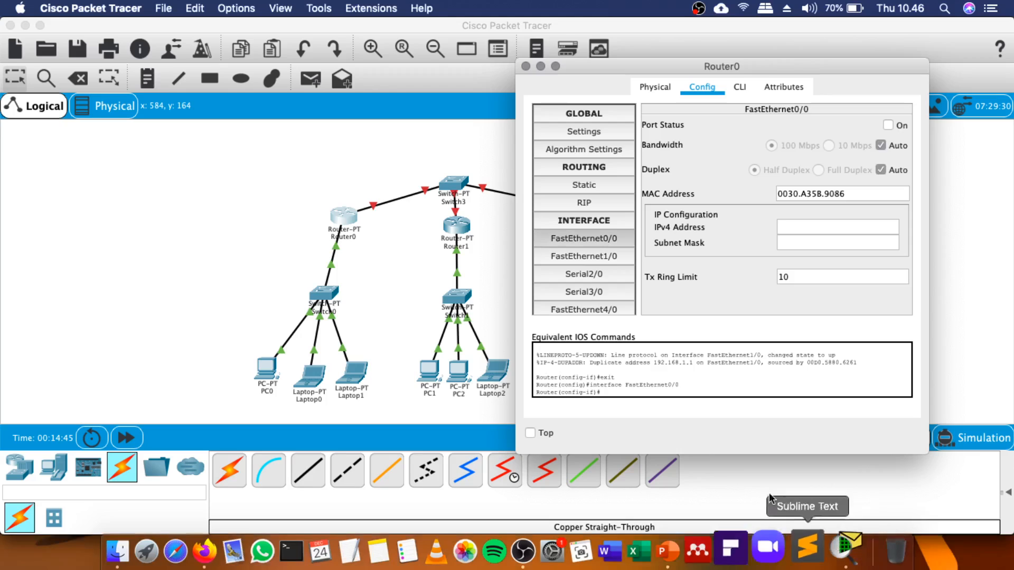
pyautogui.click(789, 228)
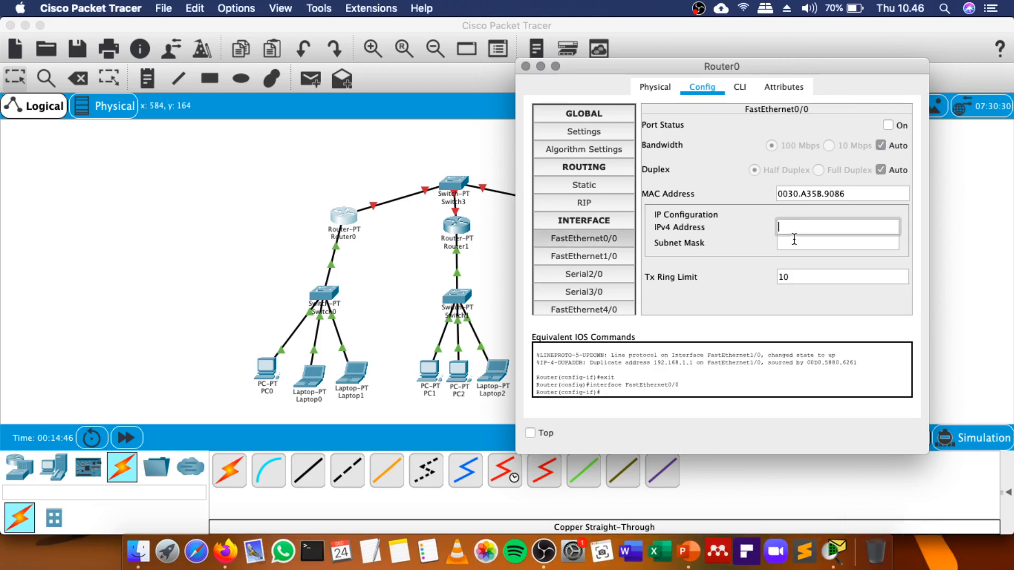
pyautogui.write('192.168.1.194')
pyautogui.click(796, 240)
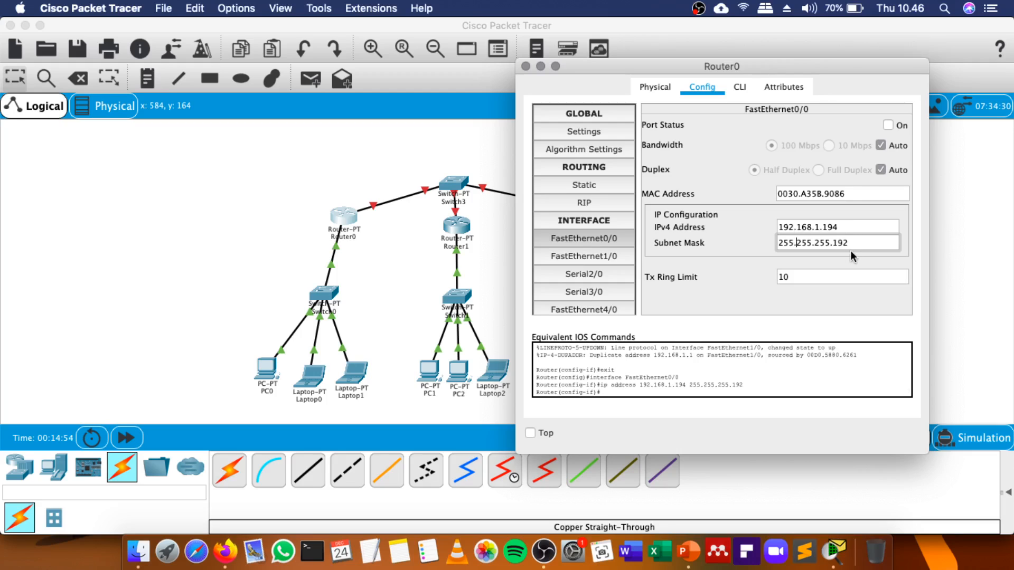
pyautogui.click(887, 125)
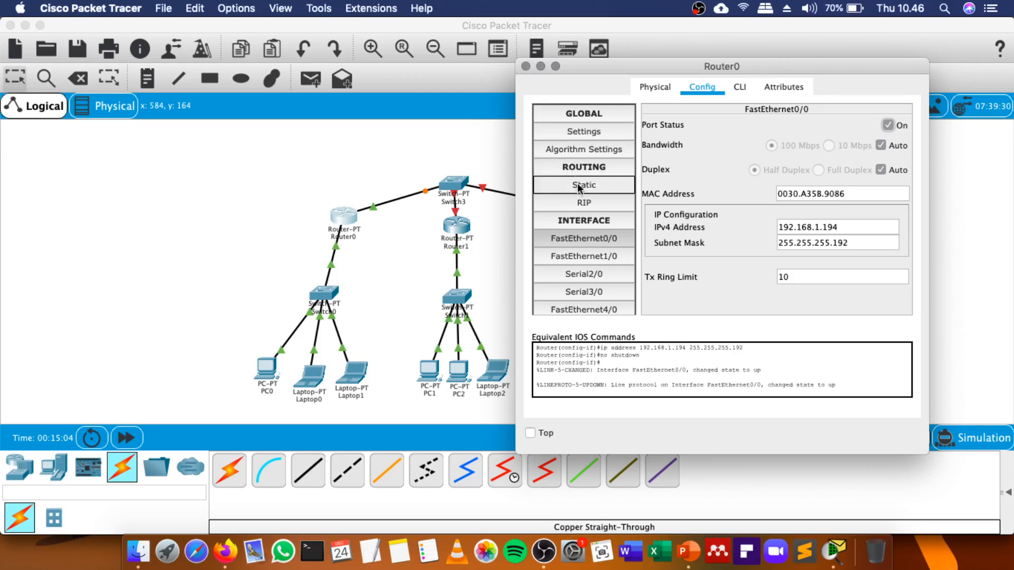
# Open Router0's RIP routing settings and copy the network address 192.168.1.0 from the subnet table in PowerPoint.
pyautogui.click(593, 205)
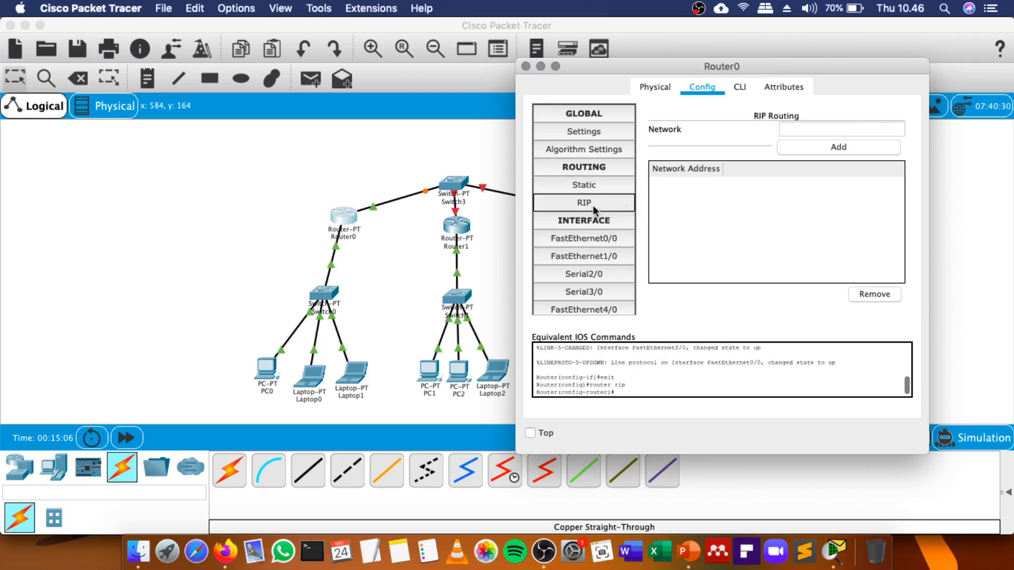
pyautogui.click(848, 127)
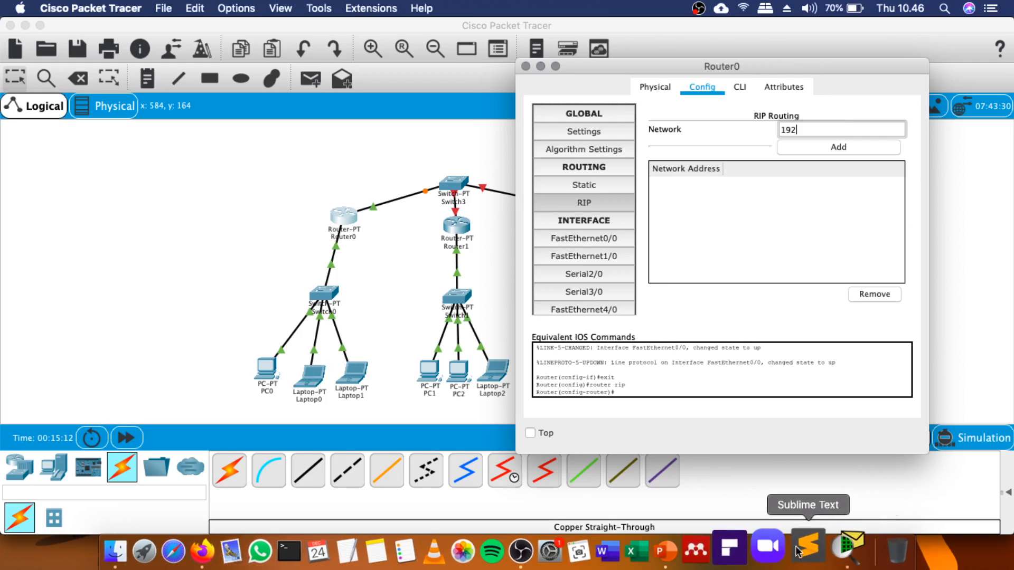
pyautogui.click(691, 556)
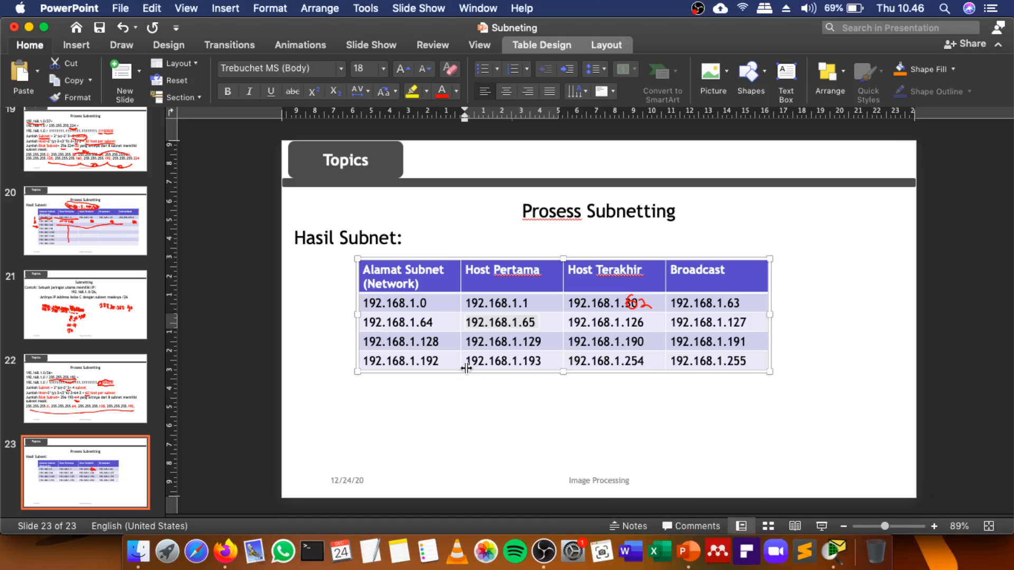
pyautogui.tripleClick(438, 302)
pyautogui.press('super+c')
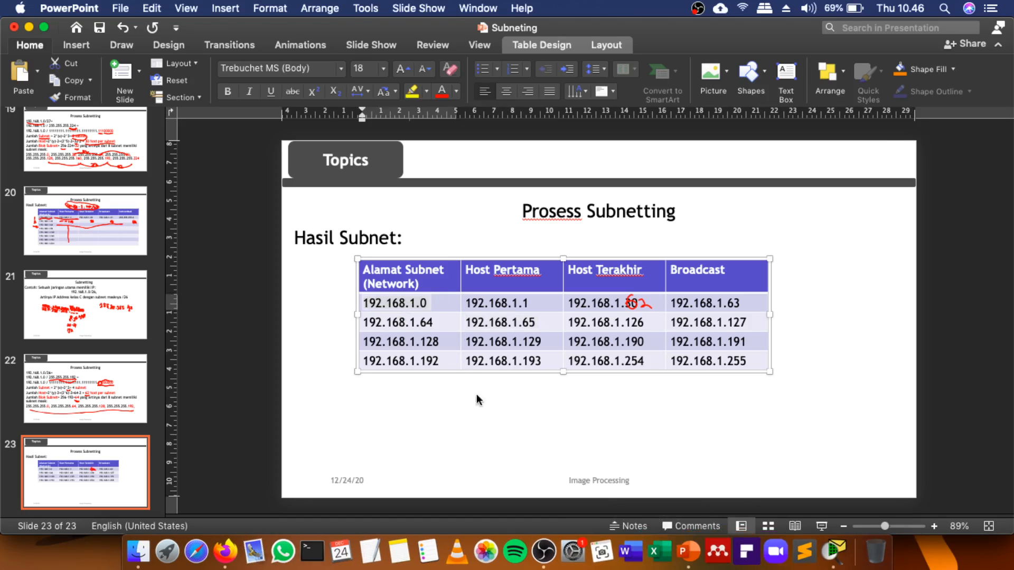
# Return to Packet Tracer, add network 192.168.1.0 to Router0's RIP routing, and close the router's window.
pyautogui.click(825, 563)
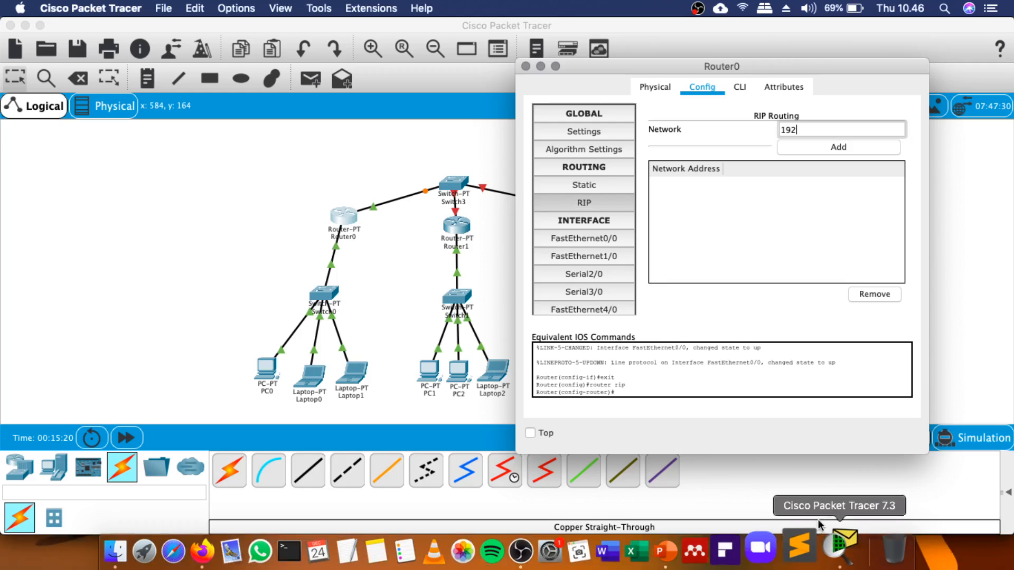
pyautogui.press('BackSpace')
pyautogui.press('BackSpace')
pyautogui.press('BackSpace')
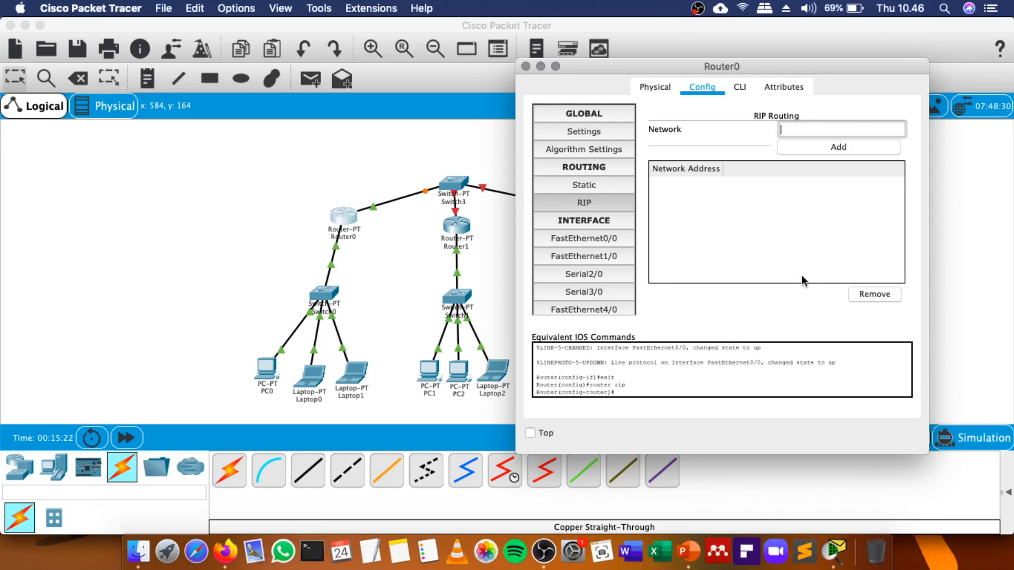
pyautogui.press('super+v')
pyautogui.click(836, 145)
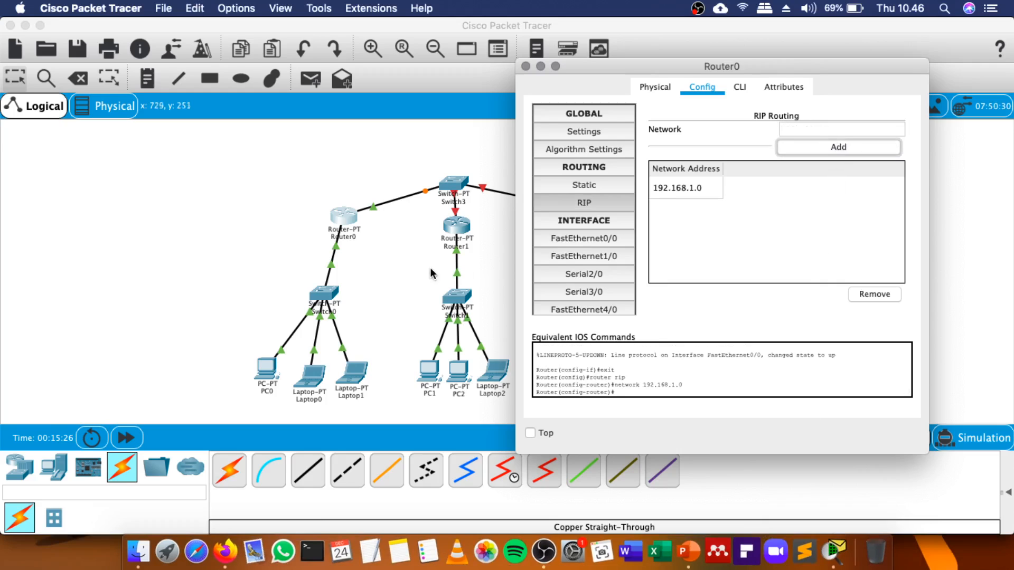
pyautogui.click(525, 66)
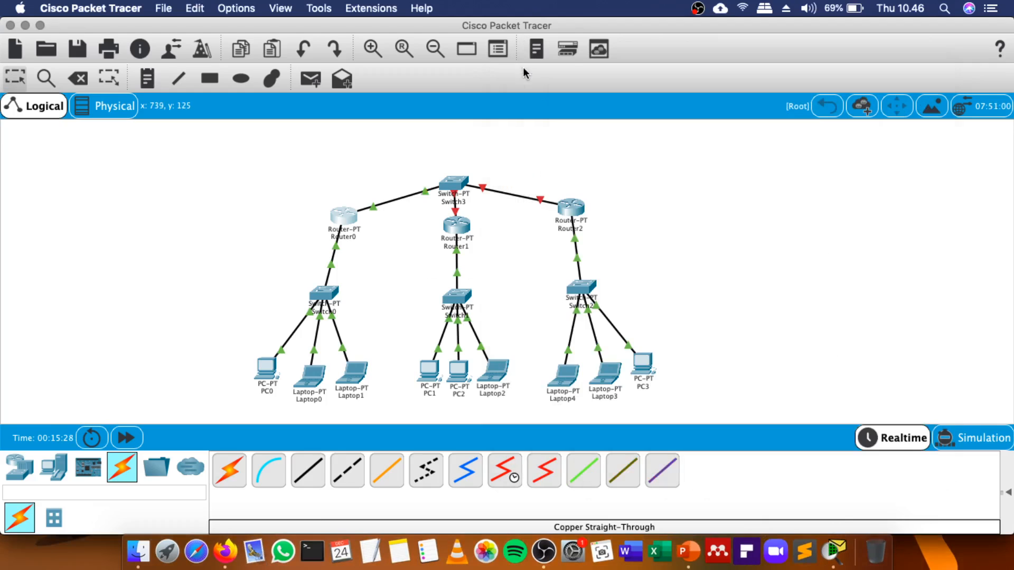
# Give Router1's FastEthernet0/0 the address 192.168.1.195 with mask 255.255.255.192 and turn the port on.
pyautogui.click(455, 223)
pyautogui.click(404, 249)
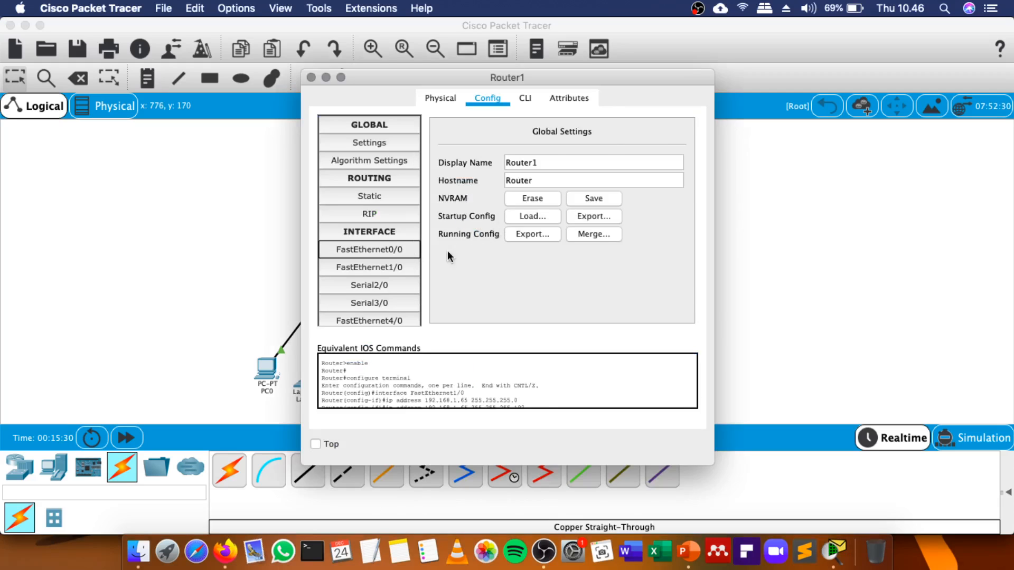
pyautogui.click(585, 240)
pyautogui.write('192.168.1.0')
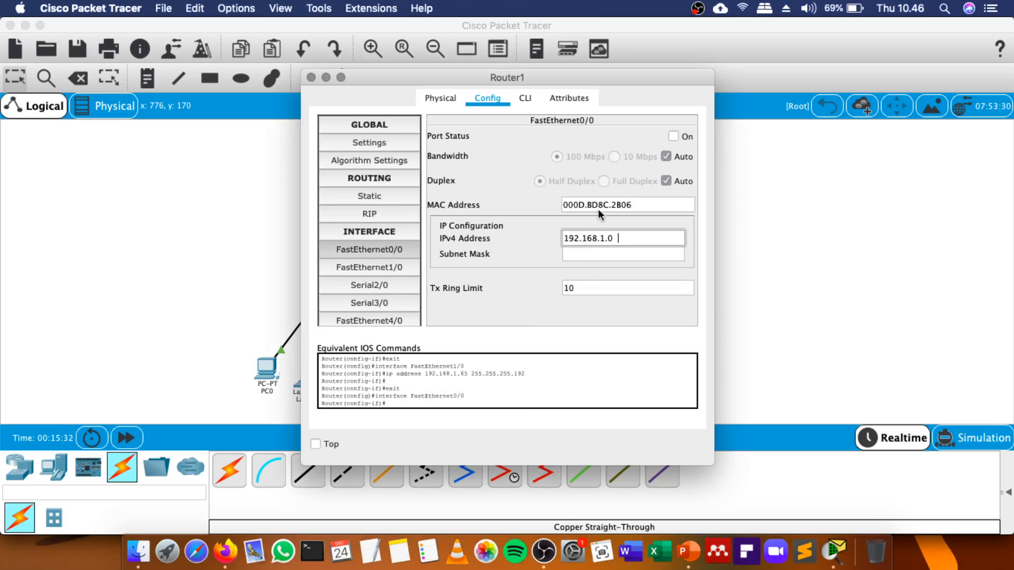
pyautogui.moveTo(605, 77); pyautogui.dragTo(765, 62)
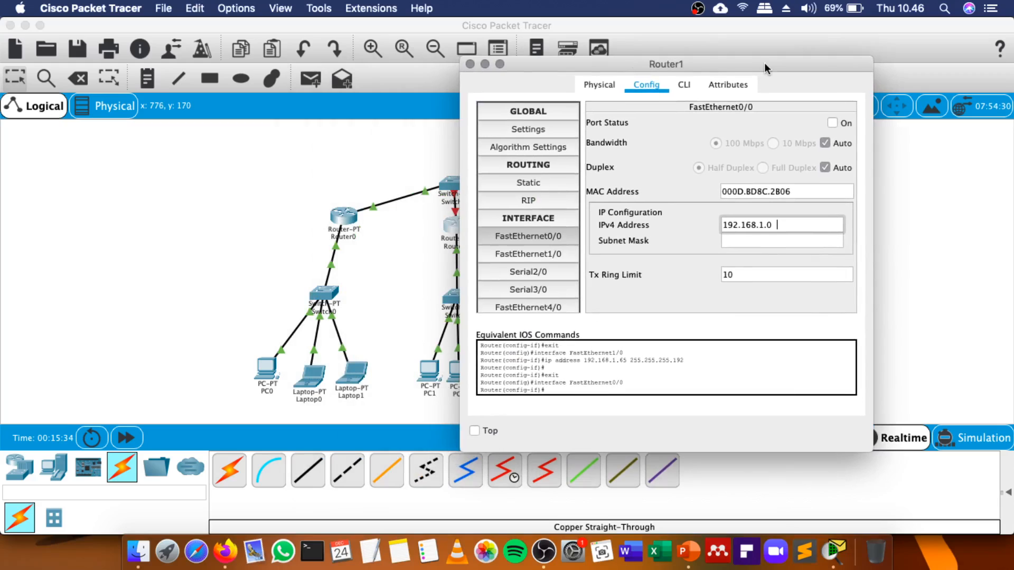
pyautogui.press('BackSpace')
pyautogui.press('BackSpace')
pyautogui.write('195')
pyautogui.click(813, 240)
pyautogui.write('255.255.255.192')
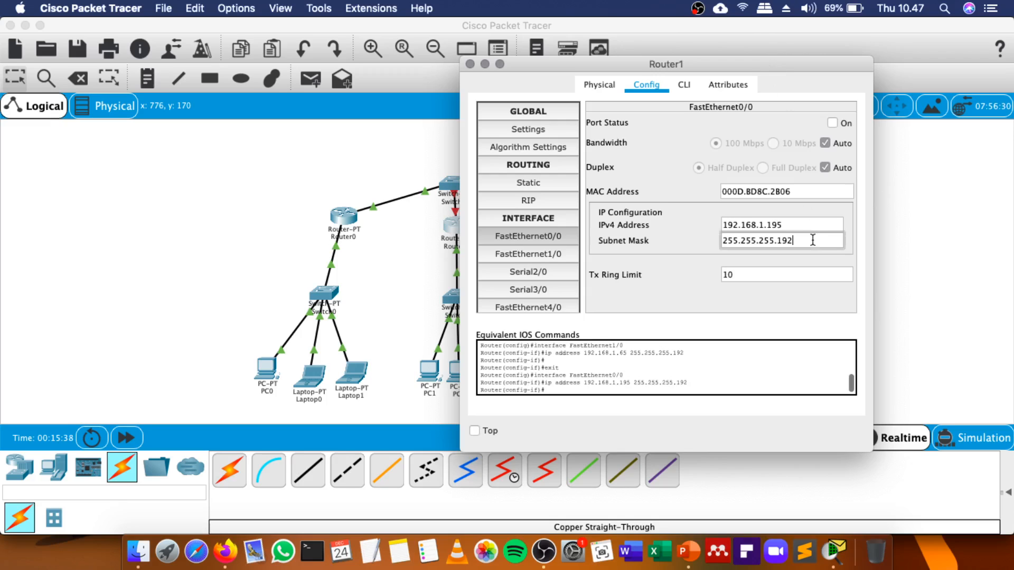
pyautogui.click(833, 124)
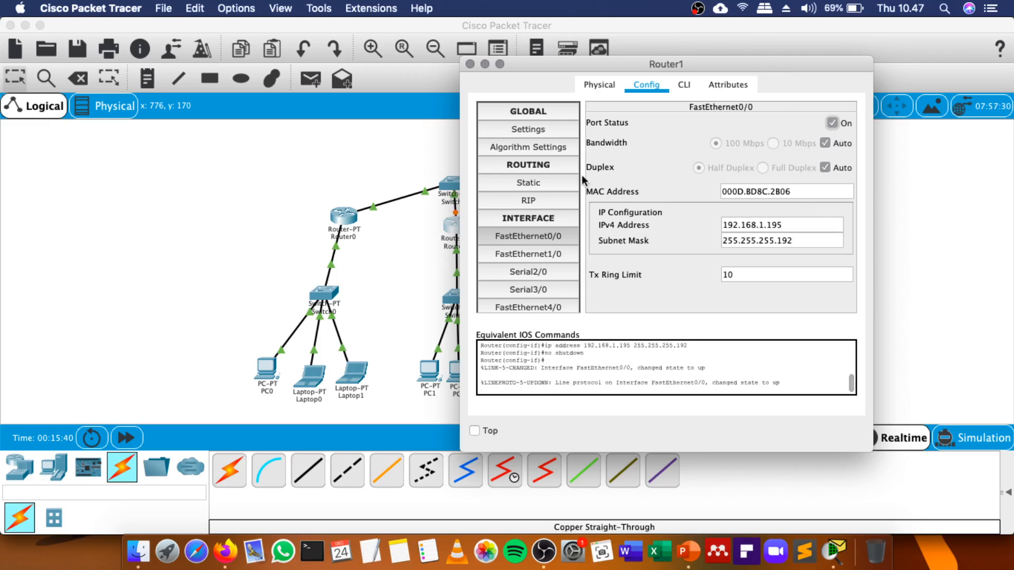
# Add network 192.168.1.0 to Router1's RIP routing and close the router's window.
pyautogui.click(553, 198)
pyautogui.click(805, 126)
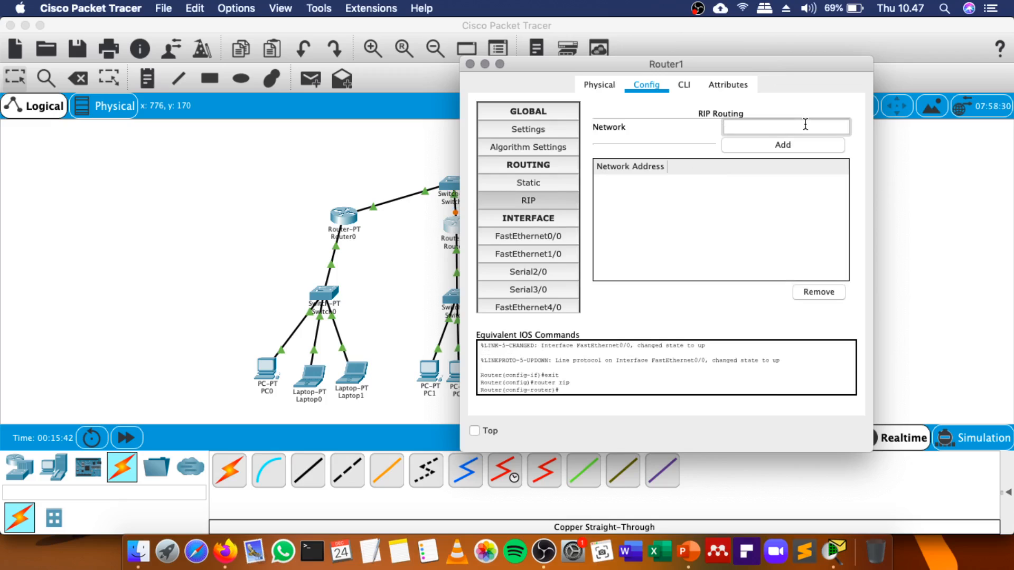
pyautogui.press('super+v')
pyautogui.click(796, 146)
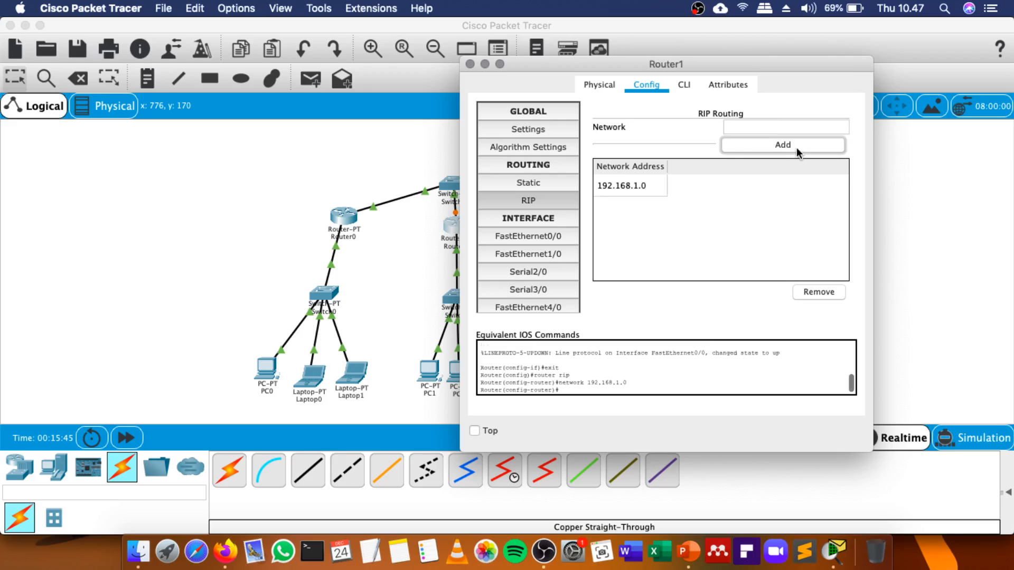
pyautogui.click(470, 64)
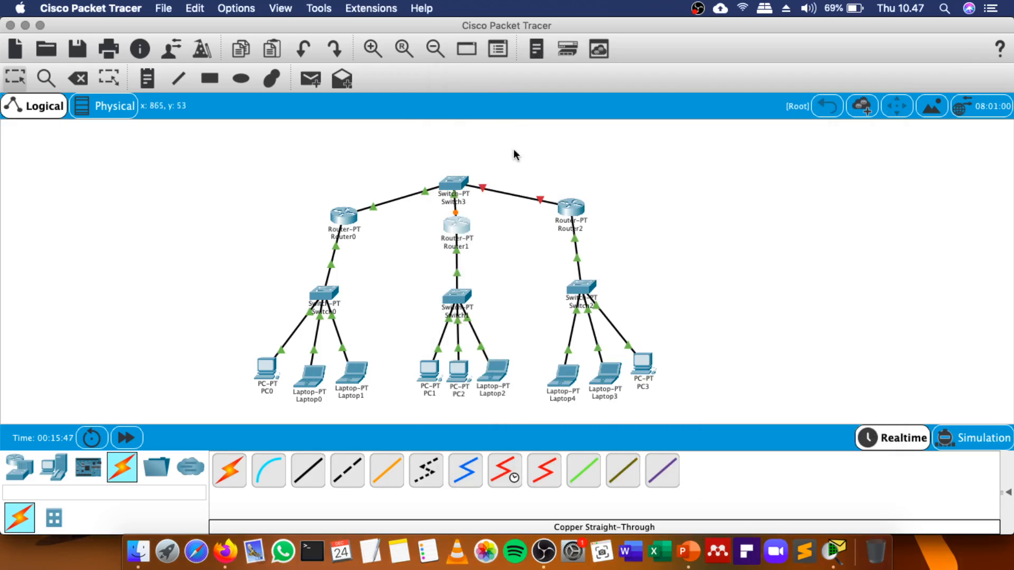
# Give Router2's FastEthernet0/0 the address 192.168.1.196 with mask 255.255.255.192 and turn the port on.
pyautogui.click(569, 209)
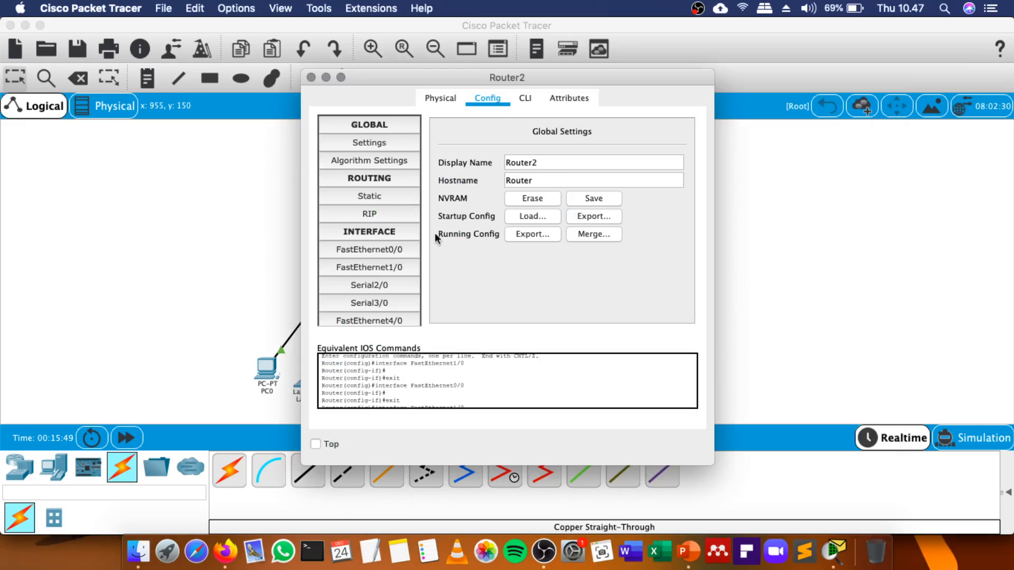
pyautogui.click(413, 251)
pyautogui.click(593, 234)
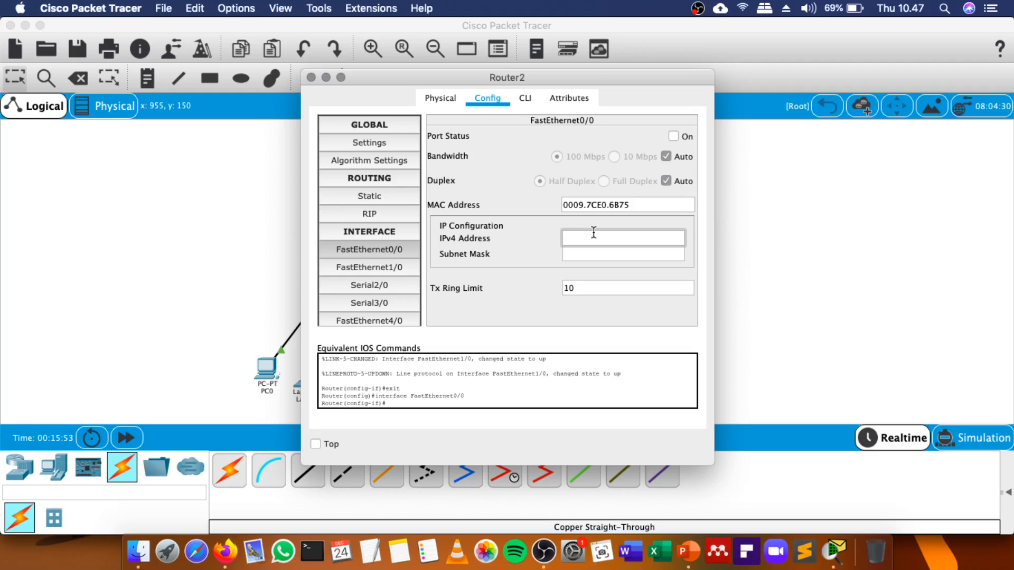
pyautogui.write('192.168.1.0')
pyautogui.click(606, 251)
pyautogui.write('255.255.255.192')
pyautogui.click(674, 137)
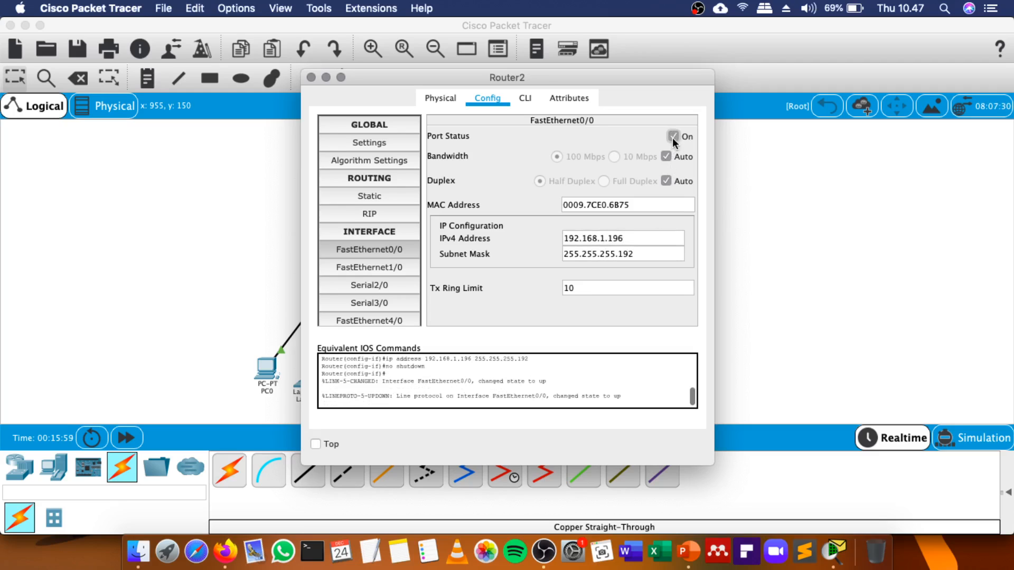
# Add network 192.168.1.0 to Router2's RIP routing and close the router's window.
pyautogui.click(398, 212)
pyautogui.click(582, 136)
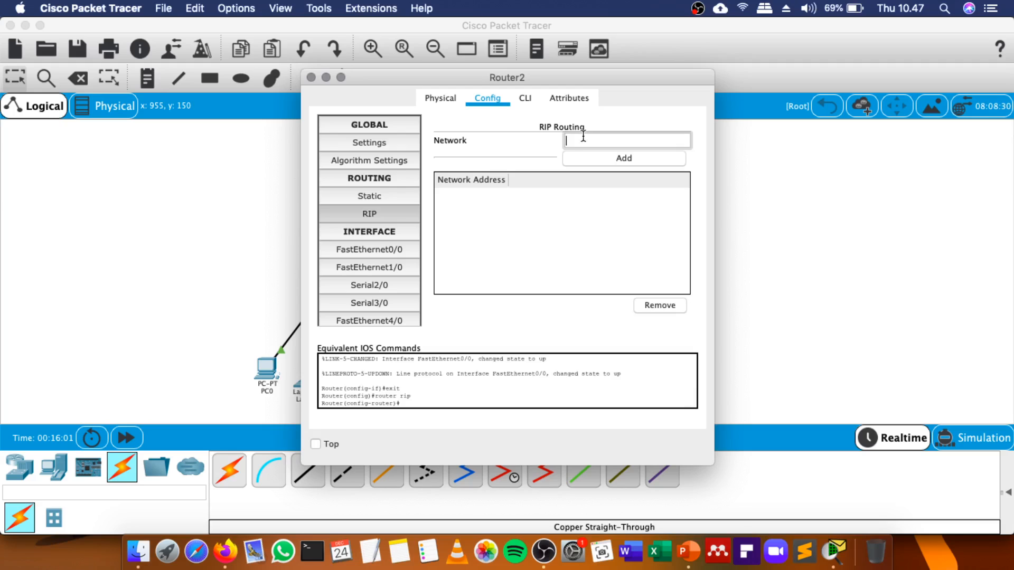
pyautogui.press('super+v')
pyautogui.click(594, 154)
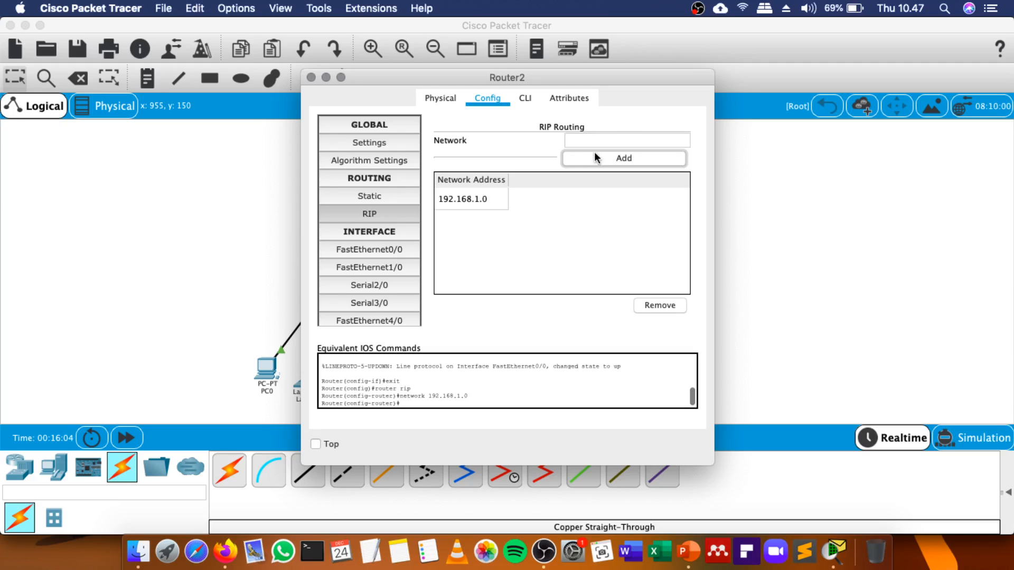
pyautogui.click(311, 78)
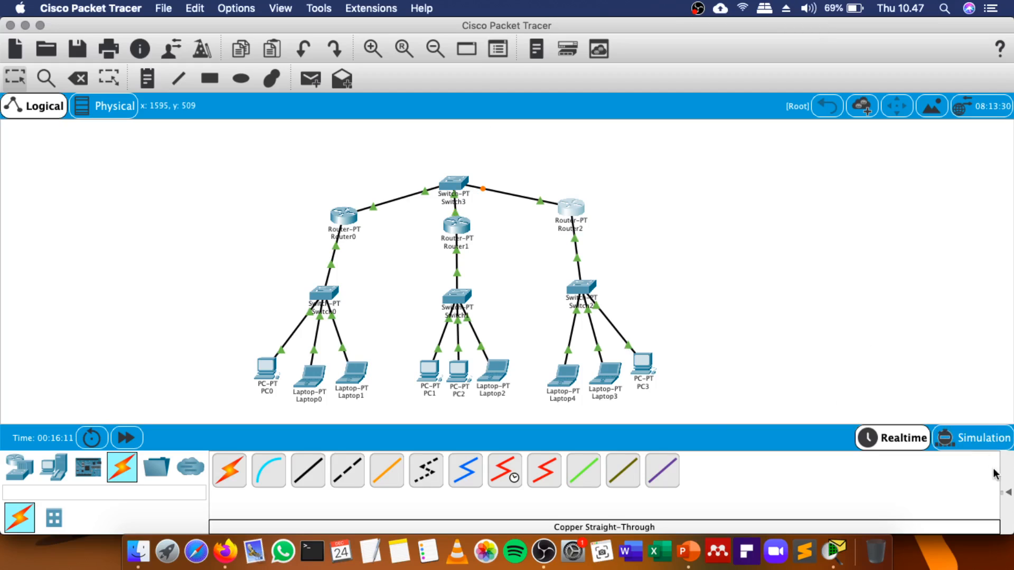
# Show the PDU list and send simple PDUs from PC0 to Laptop0 and from PC1 to PC2.
pyautogui.click(1008, 493)
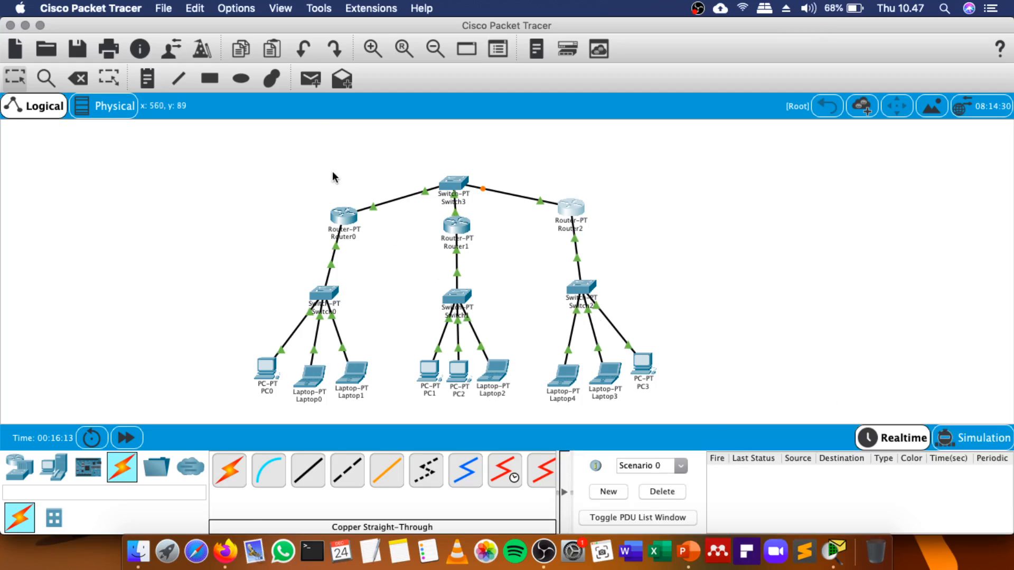
pyautogui.click(310, 79)
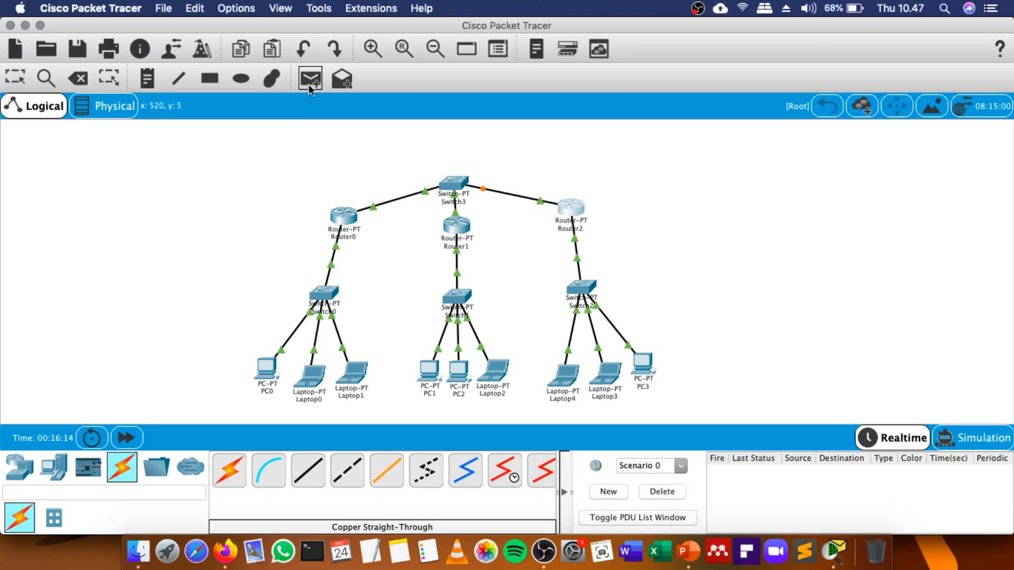
pyautogui.click(268, 371)
pyautogui.click(313, 378)
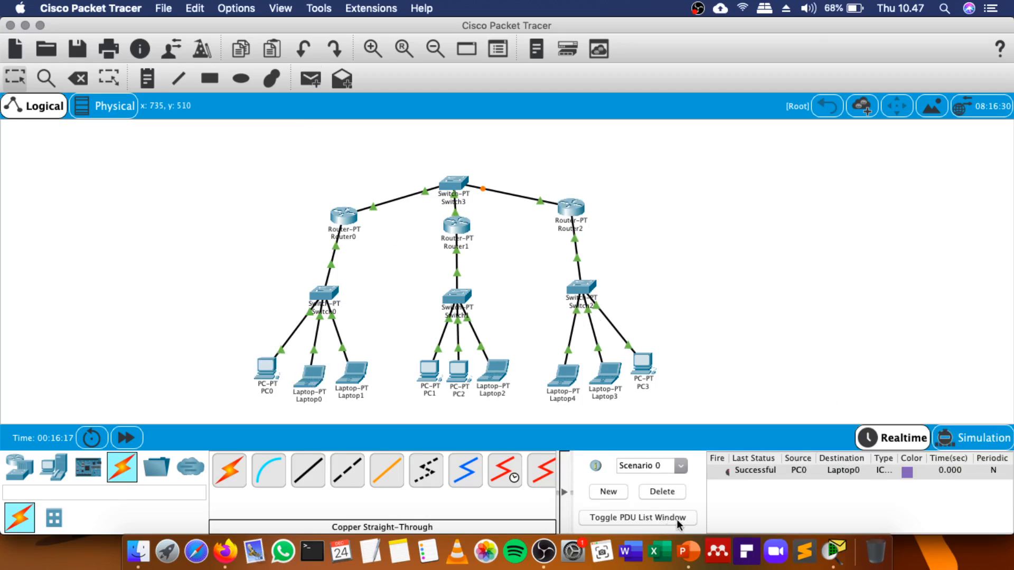
pyautogui.click(311, 78)
pyautogui.click(429, 370)
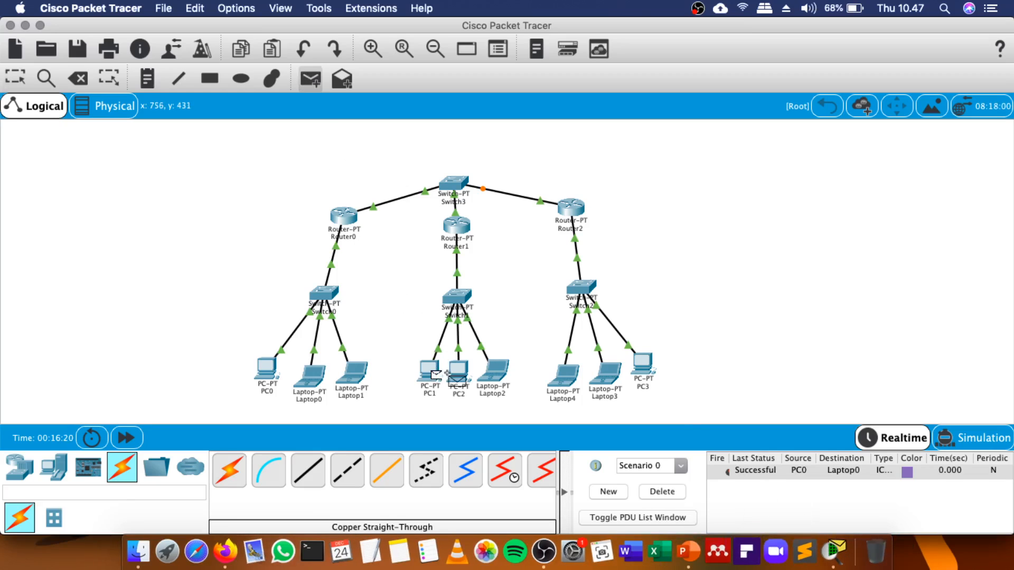
pyautogui.click(458, 371)
# Send a simple PDU from Laptop4 to Laptop3, and repeat the test once.
pyautogui.click(311, 79)
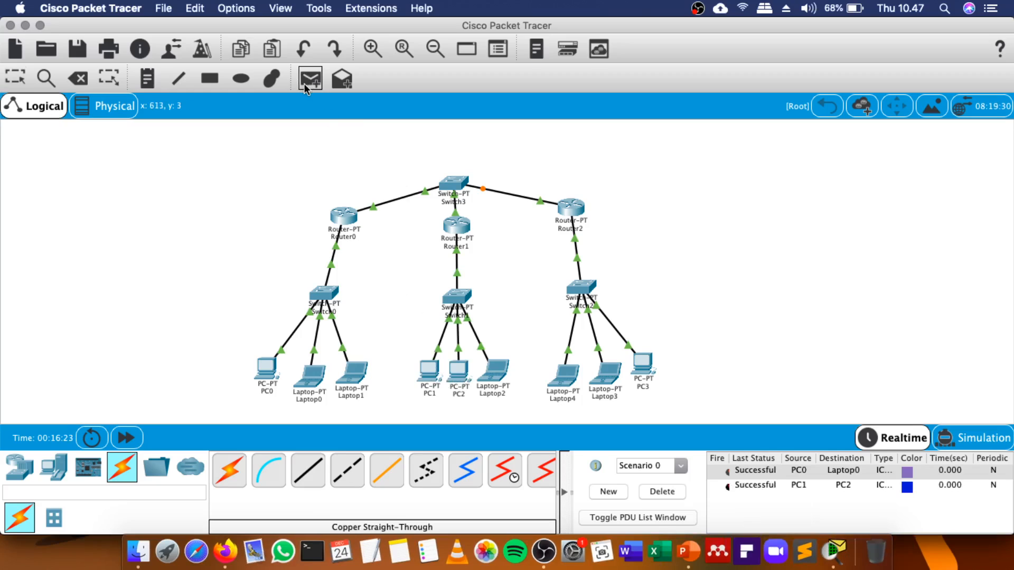
pyautogui.click(561, 364)
pyautogui.click(607, 379)
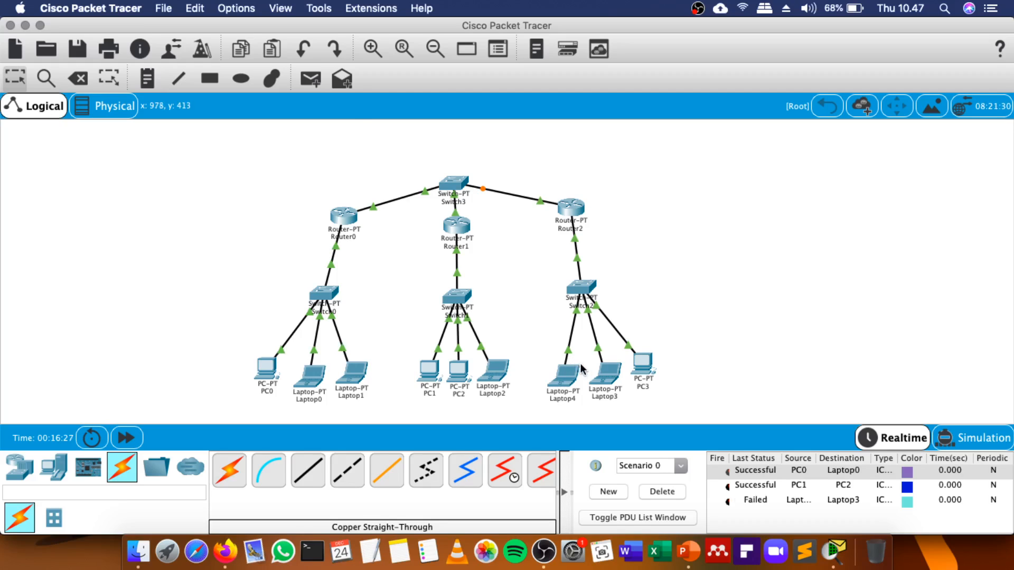
pyautogui.click(311, 79)
pyautogui.click(565, 376)
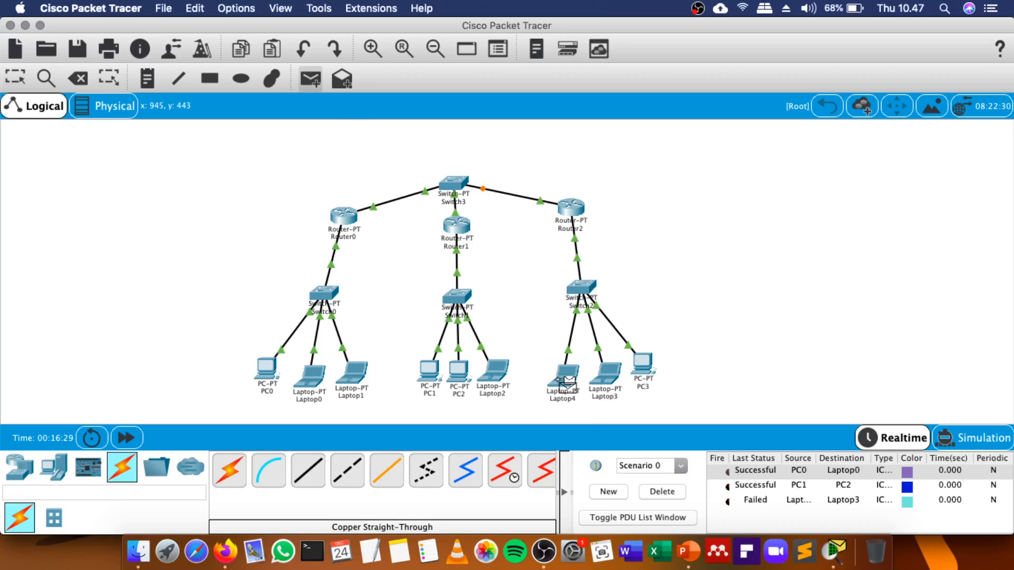
pyautogui.click(605, 378)
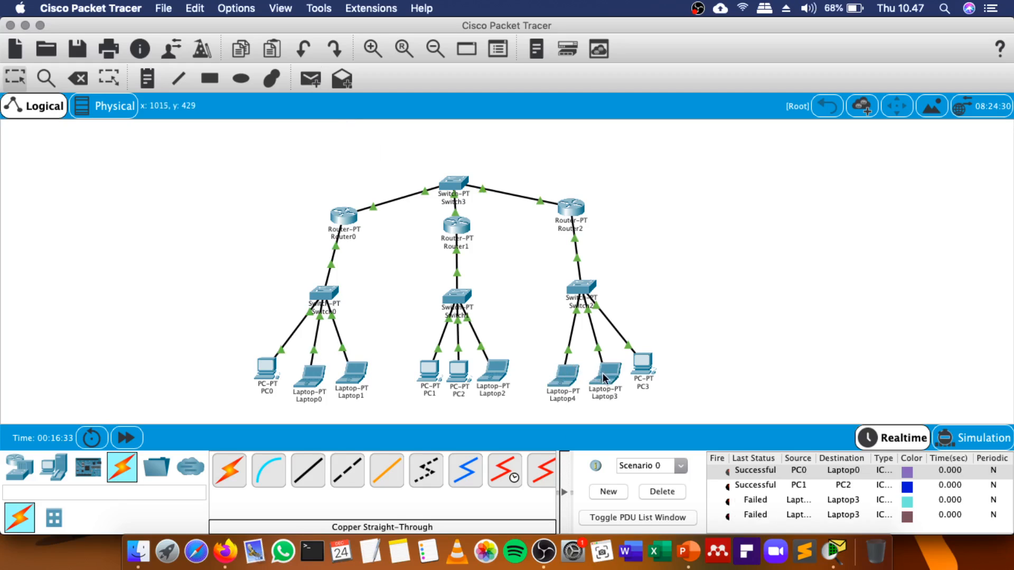
# Open Laptop4's IP configuration and check its address against the subnet table in the PowerPoint presentation, returning to Packet Tracer.
pyautogui.click(564, 375)
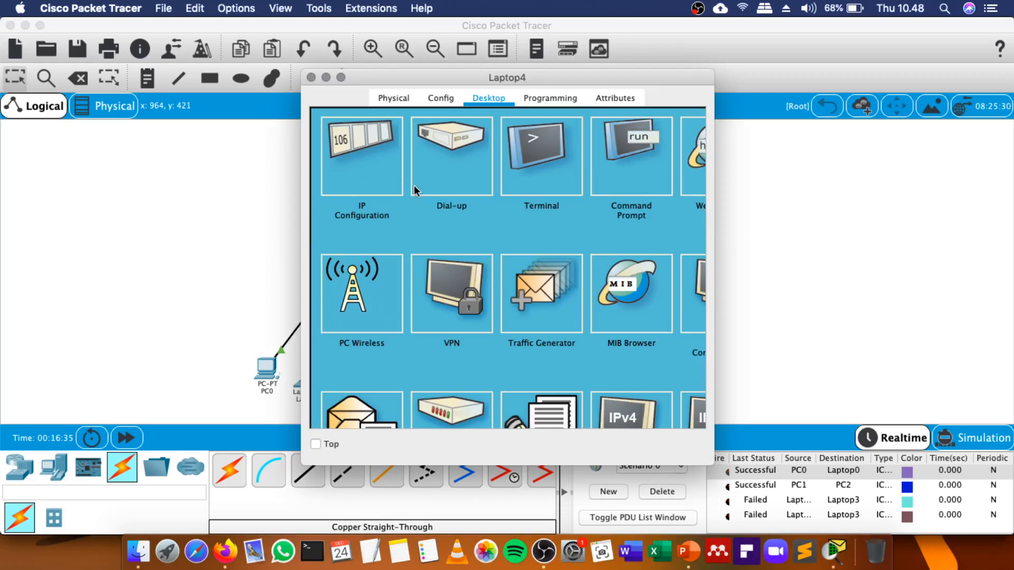
pyautogui.click(380, 160)
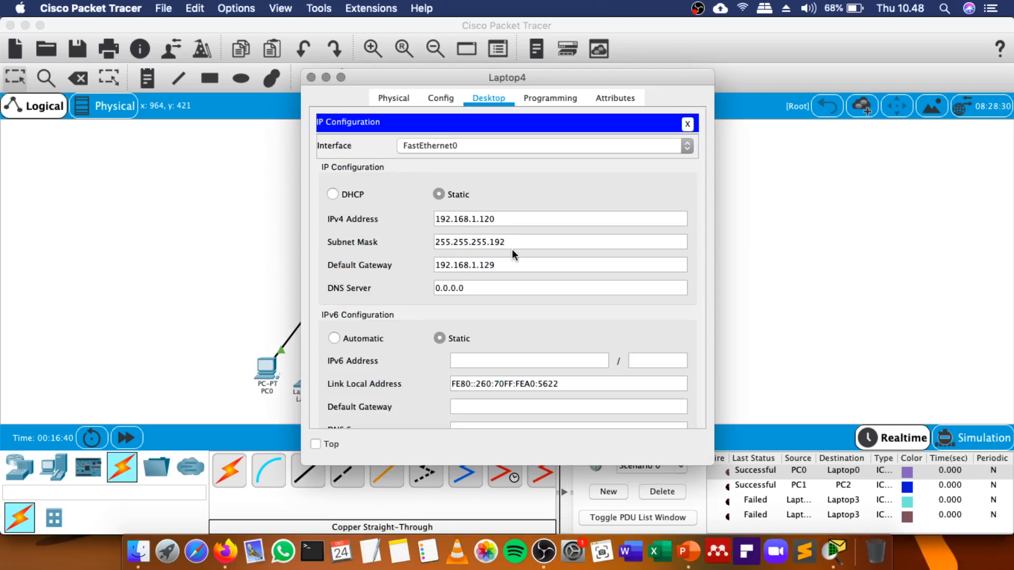
pyautogui.click(511, 216)
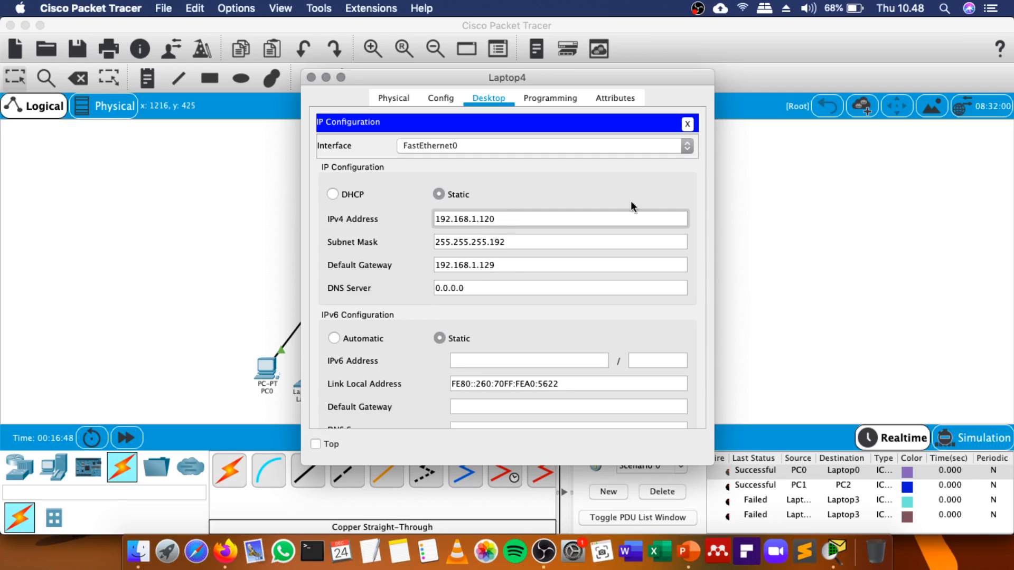
pyautogui.click(688, 551)
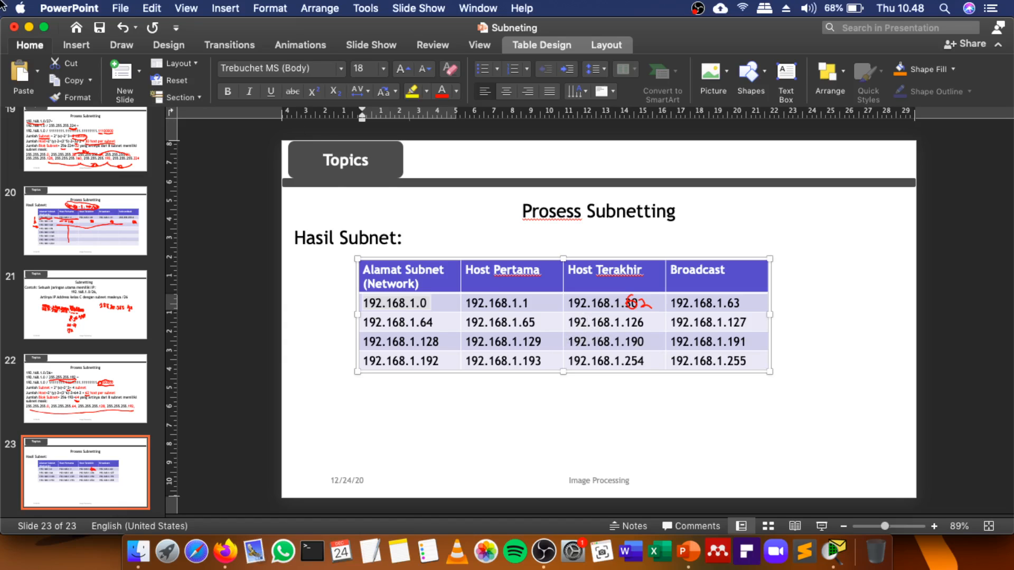
pyautogui.click(821, 558)
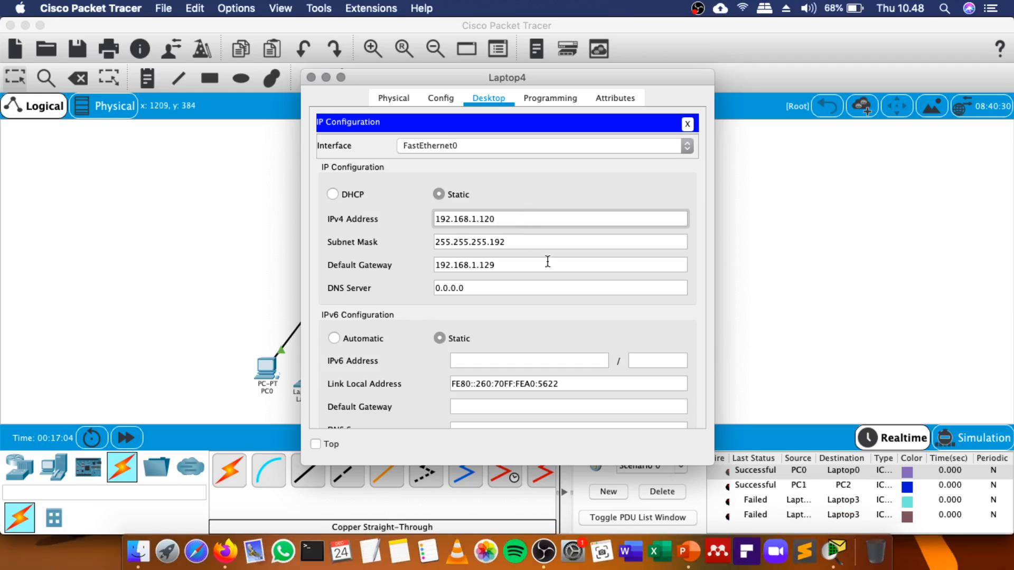
# Try to change Laptop4's static IPv4 address to 192.168.1.140.
pyautogui.press('BackSpace')
pyautogui.write('4')
pyautogui.click(541, 247)
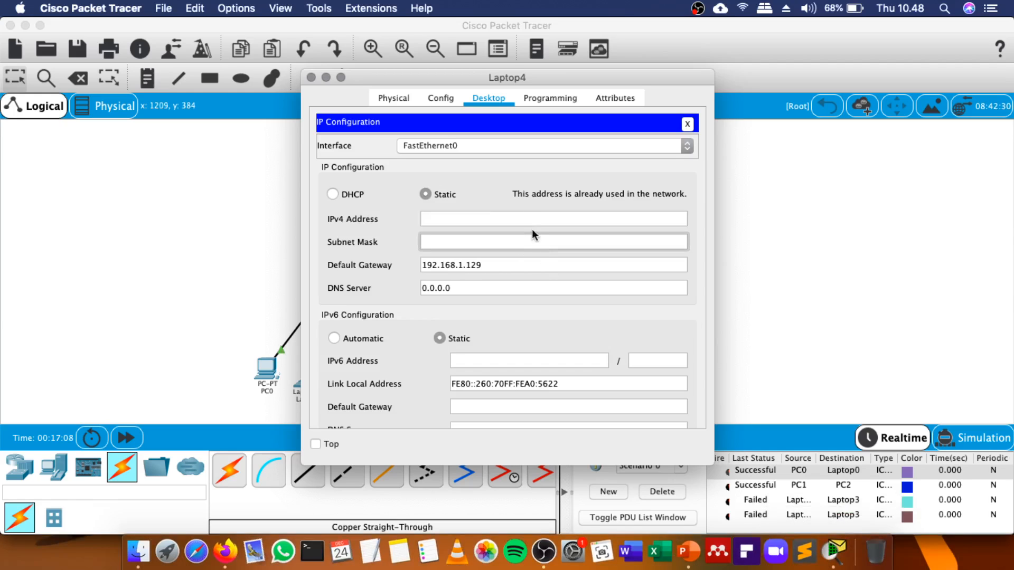
pyautogui.click(440, 98)
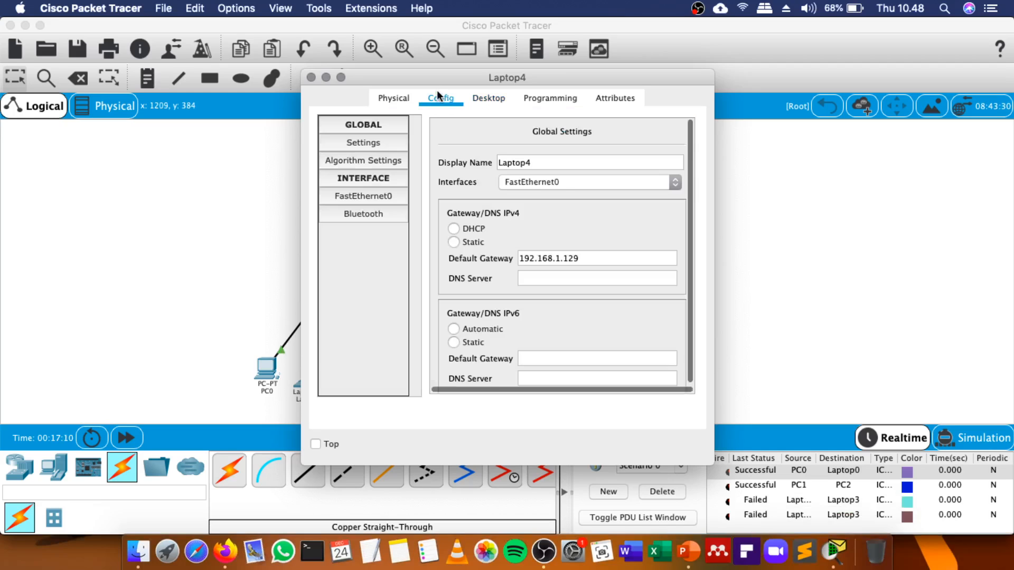
pyautogui.click(485, 99)
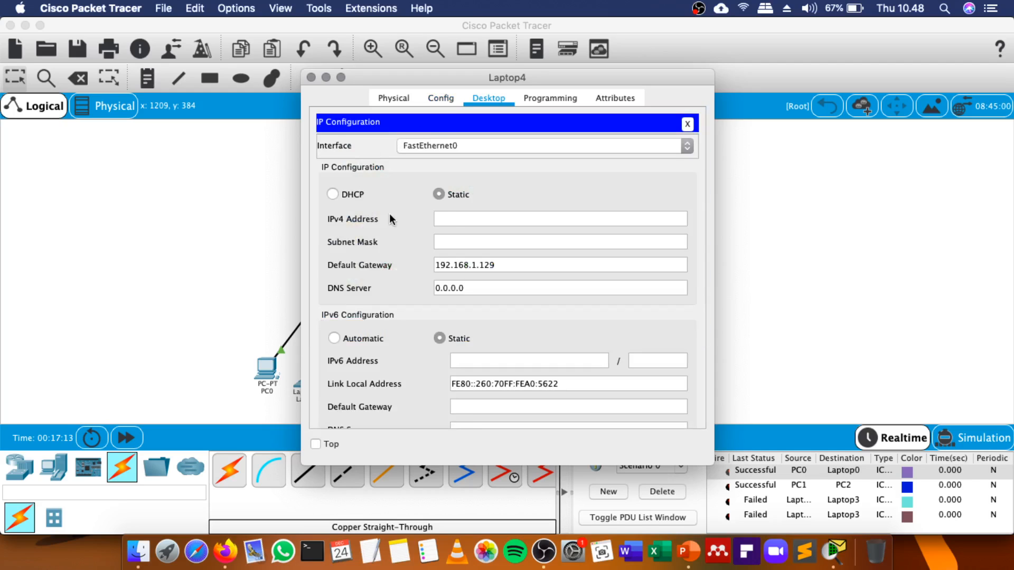
pyautogui.click(475, 221)
pyautogui.write('192.168.1.0')
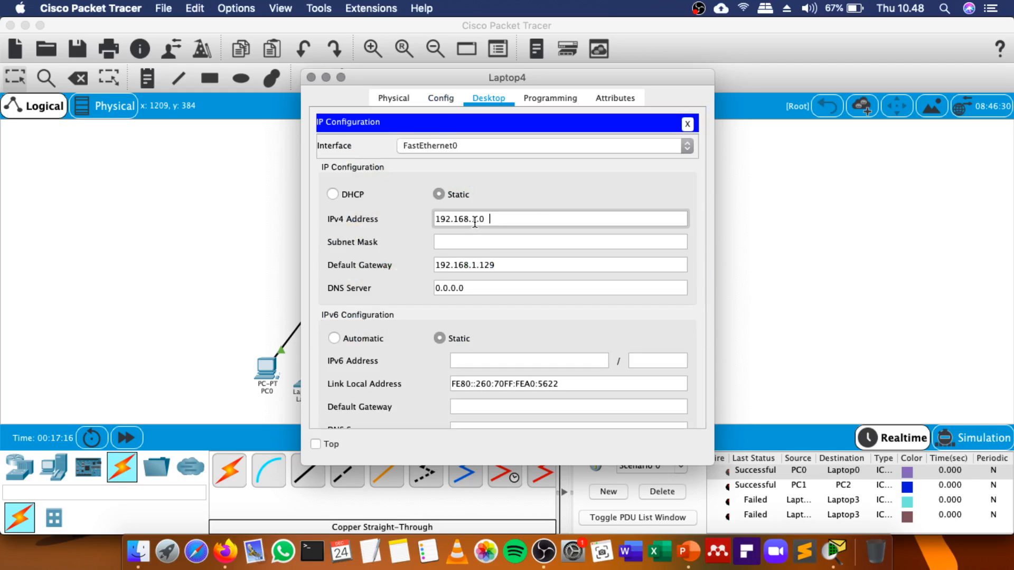
pyautogui.write('140')
pyautogui.click(489, 239)
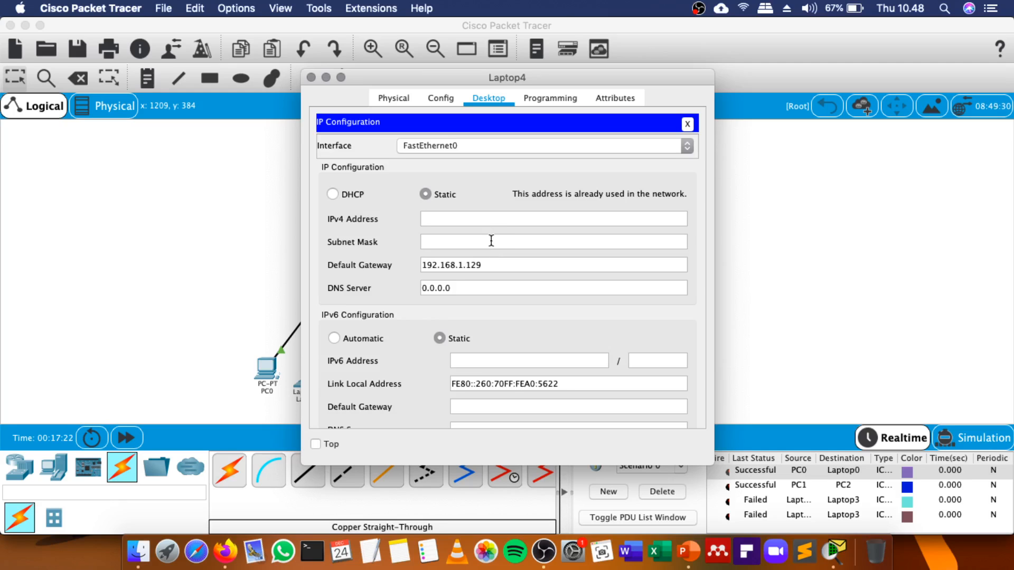
# Set Laptop4's IPv4 address to 192.168.1.130 with subnet mask 255.255.255.192 and close the laptop's window.
pyautogui.click(487, 219)
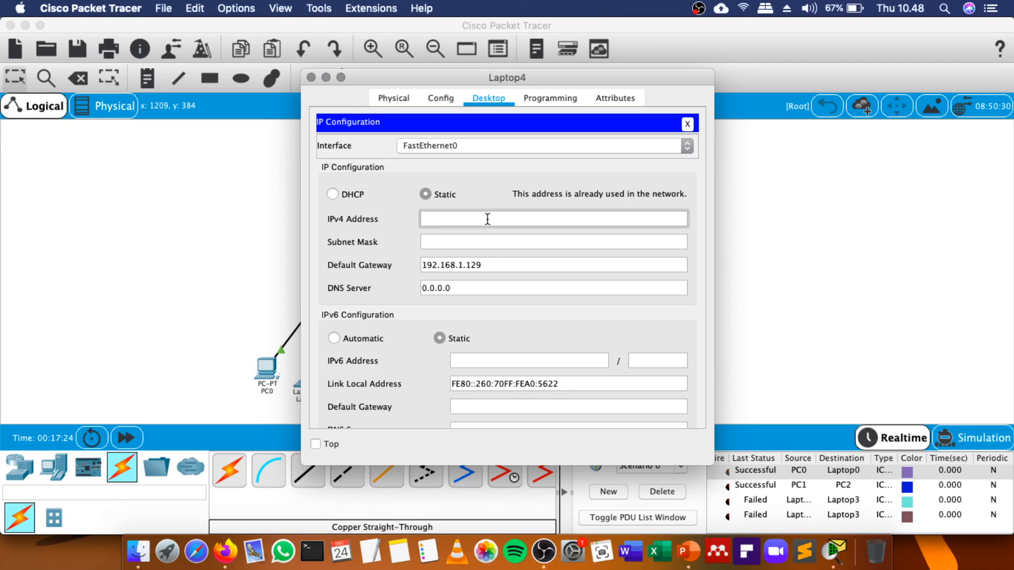
pyautogui.write('192.168.1.0')
pyautogui.click(502, 241)
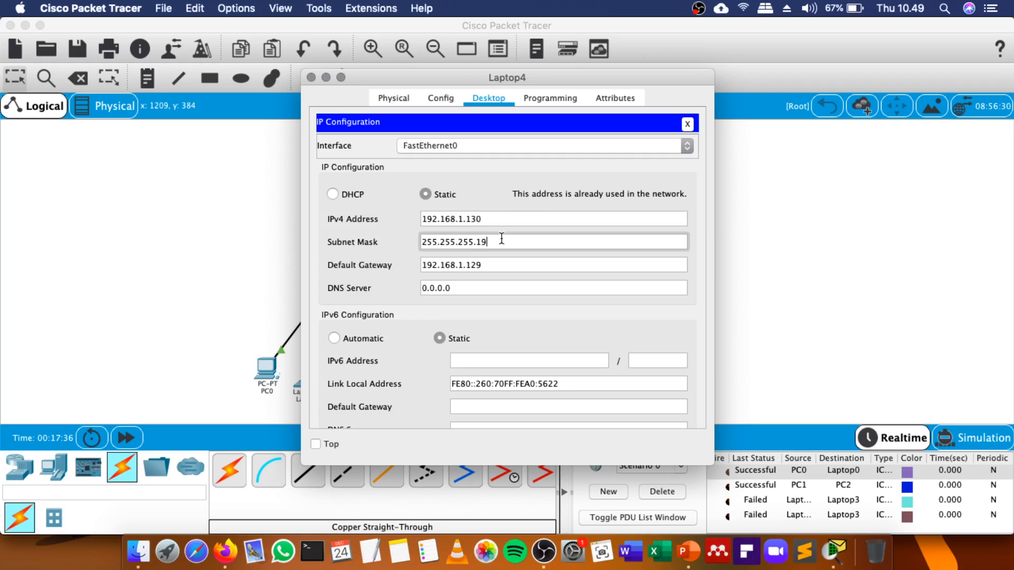
pyautogui.click(515, 267)
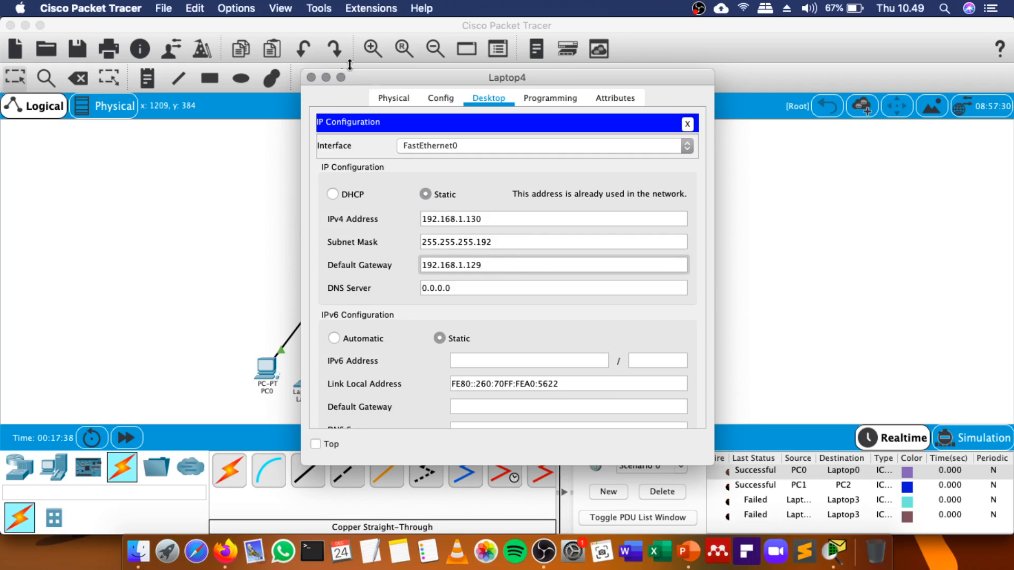
pyautogui.click(312, 77)
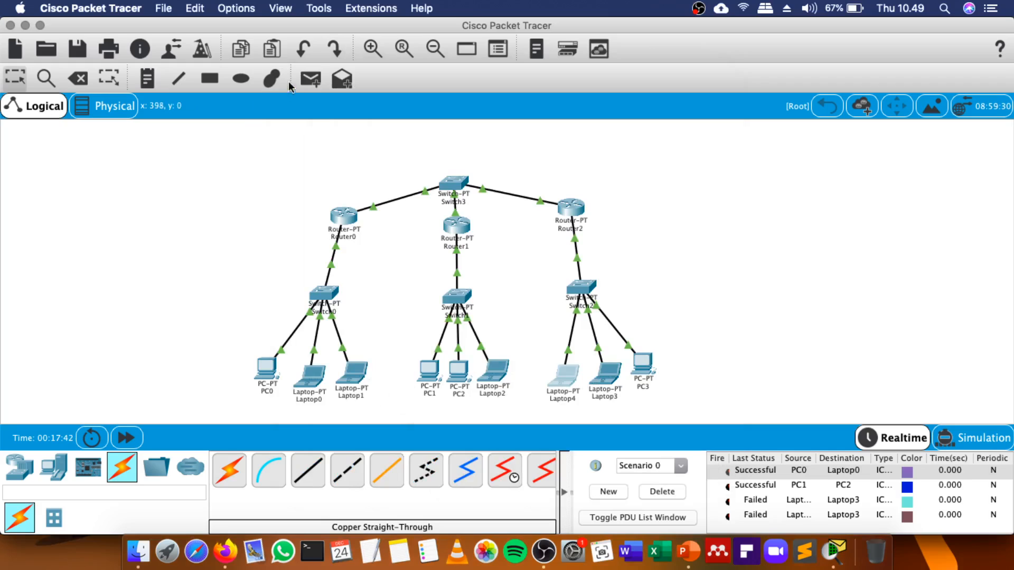
# Send a simple PDU from Laptop4 to Laptop3 and check its status in the PDU list.
pyautogui.click(316, 80)
pyautogui.click(562, 376)
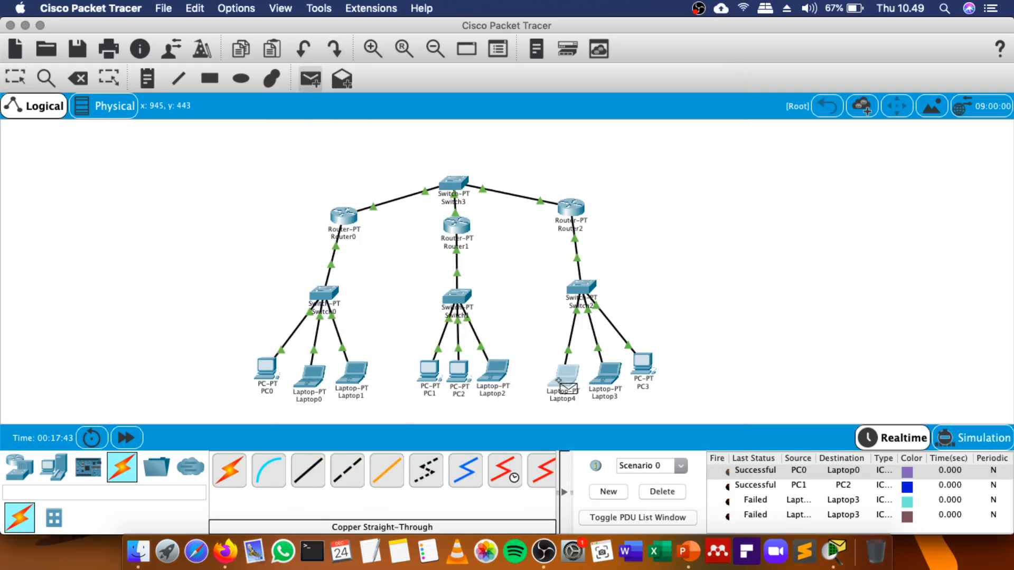
pyautogui.click(604, 378)
pyautogui.scroll(-1, 784, 502)
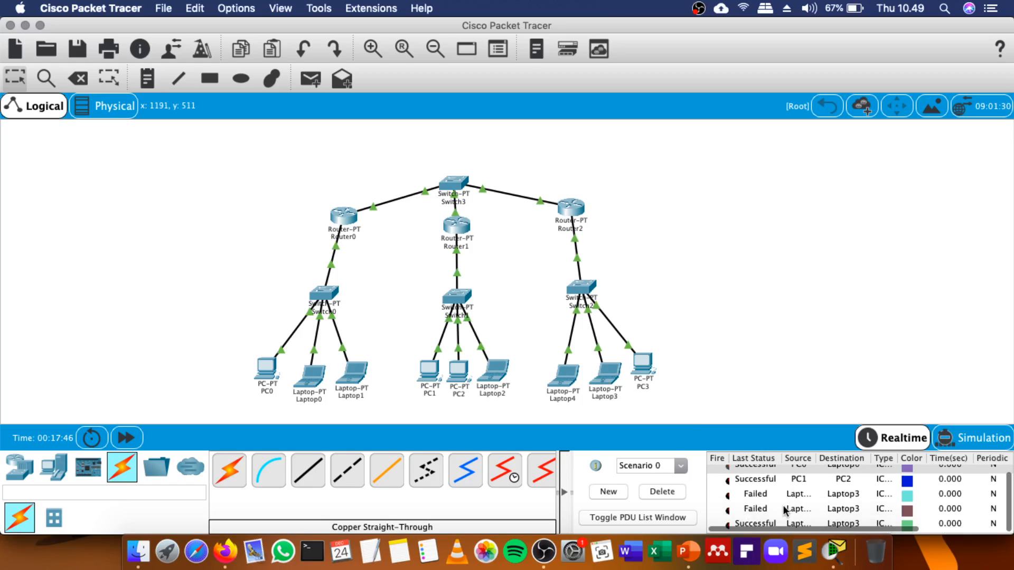
# Delete the PDUs of Scenario 0 and send a simple PDU from Laptop1 to Laptop2.
pyautogui.click(663, 491)
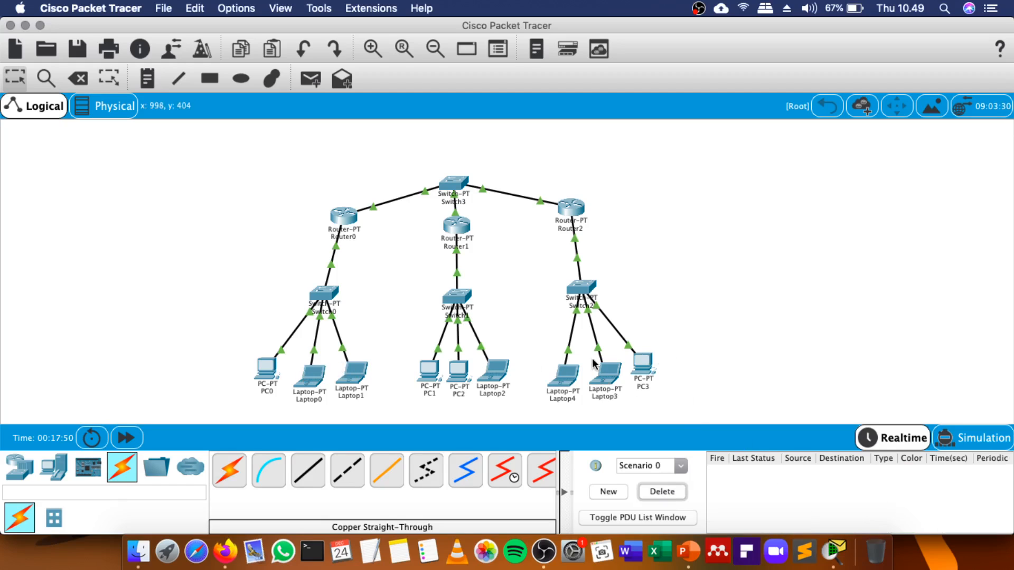
pyautogui.click(310, 79)
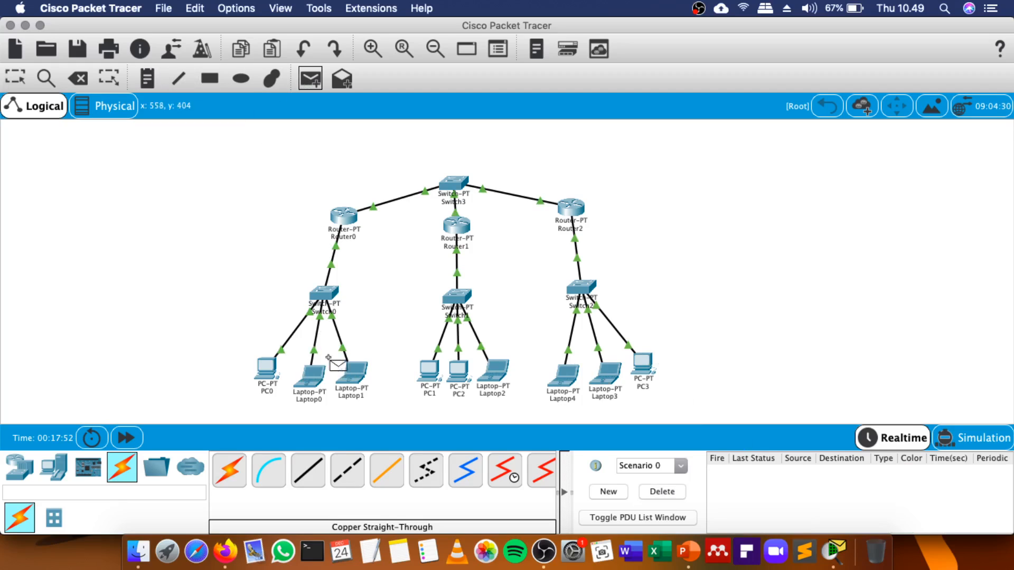
pyautogui.click(350, 376)
pyautogui.click(496, 372)
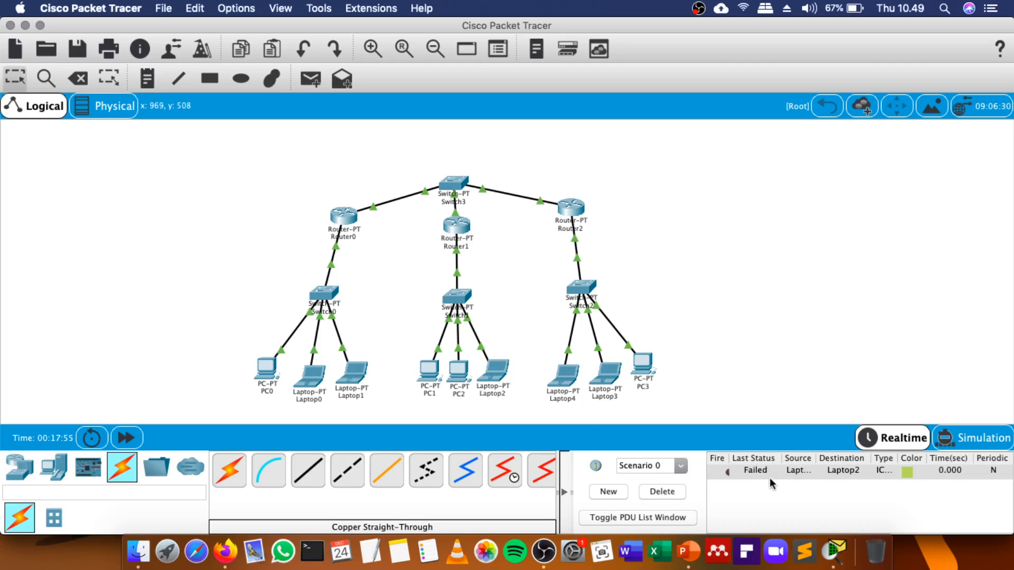
# Widen the Fire column of the PDU list and fire the Laptop1-to-Laptop2 PDU again.
pyautogui.moveTo(729, 457); pyautogui.dragTo(746, 457)
pyautogui.click(732, 472)
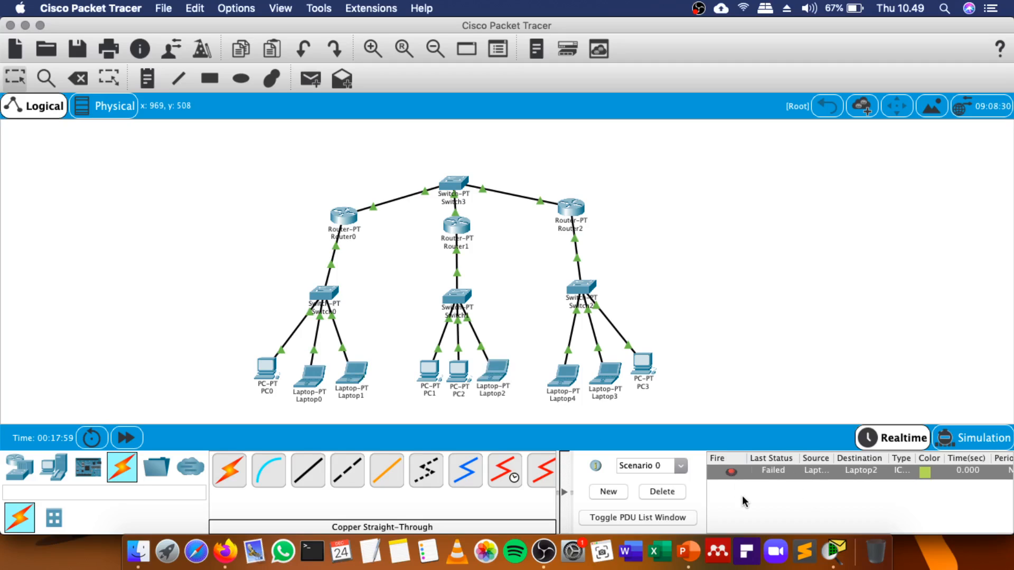
pyautogui.click(733, 474)
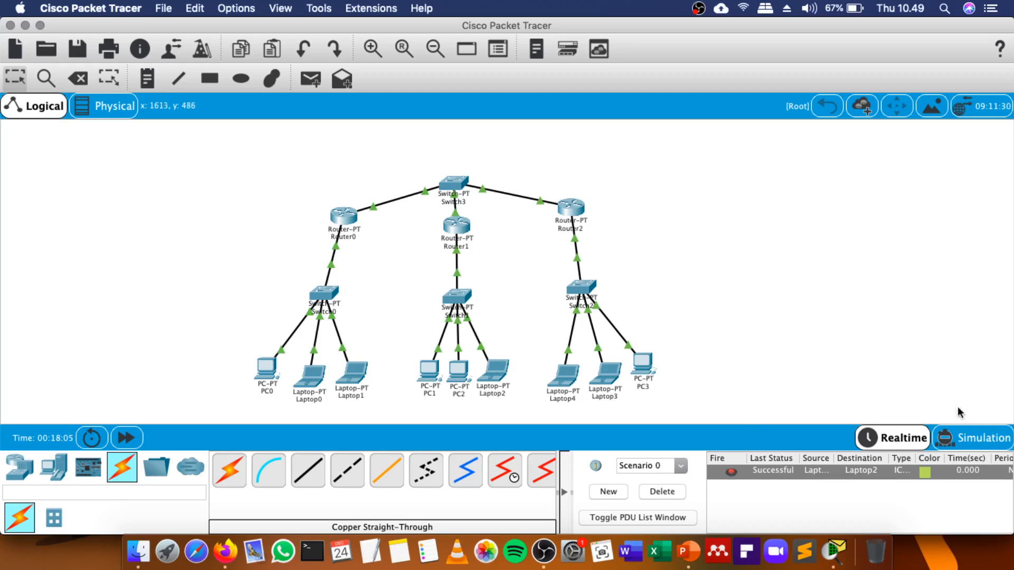
# In simulation mode, replace the scenario's existing PDU with a simple PDU from PC0 to Laptop4.
pyautogui.click(967, 442)
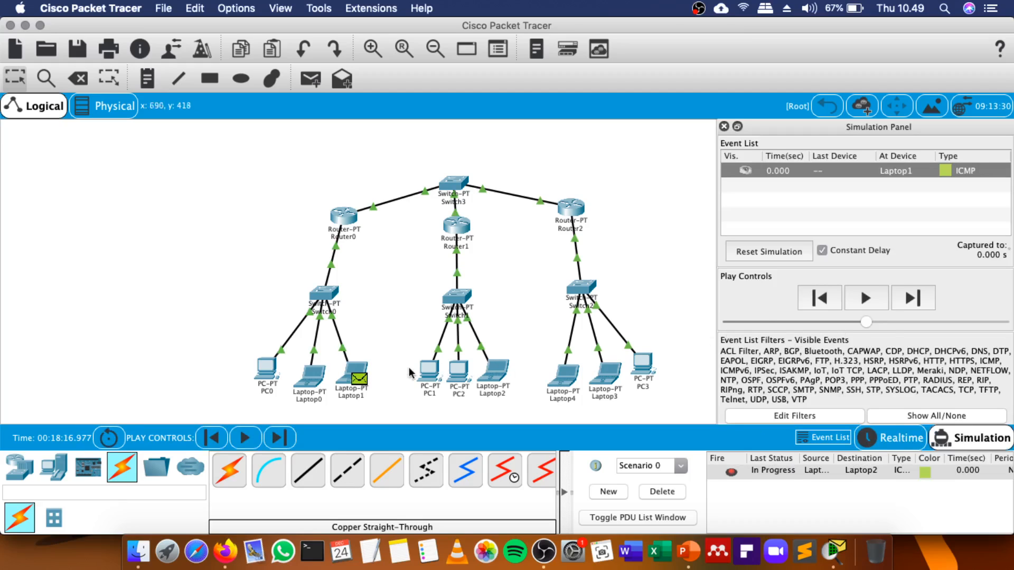
pyautogui.click(665, 495)
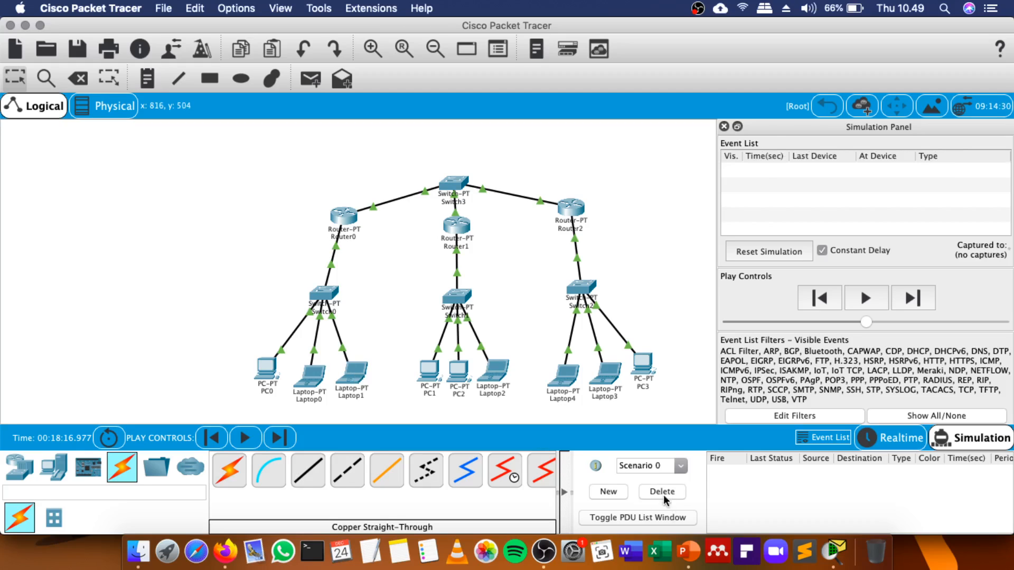
pyautogui.click(309, 80)
pyautogui.click(269, 372)
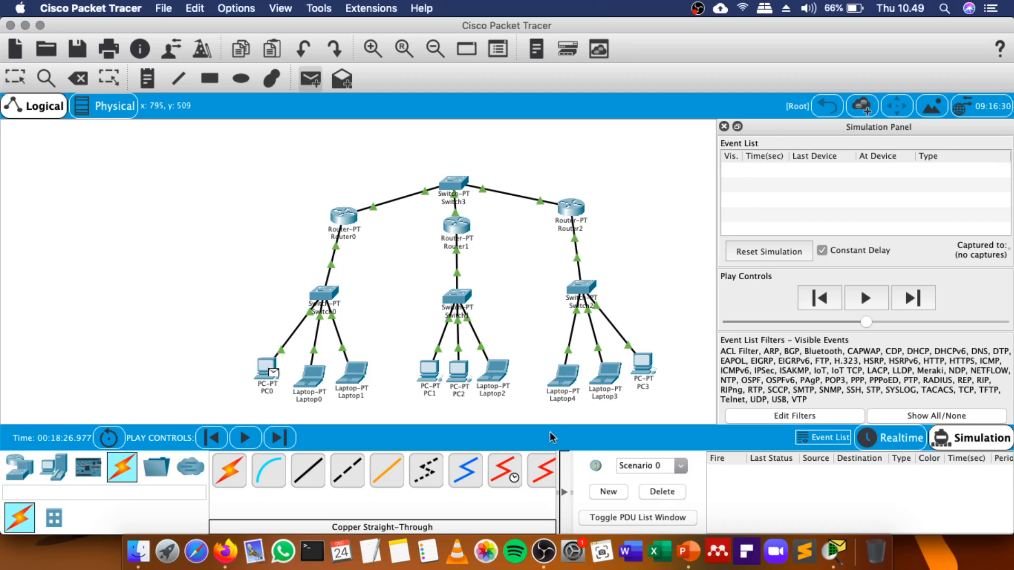
pyautogui.click(563, 380)
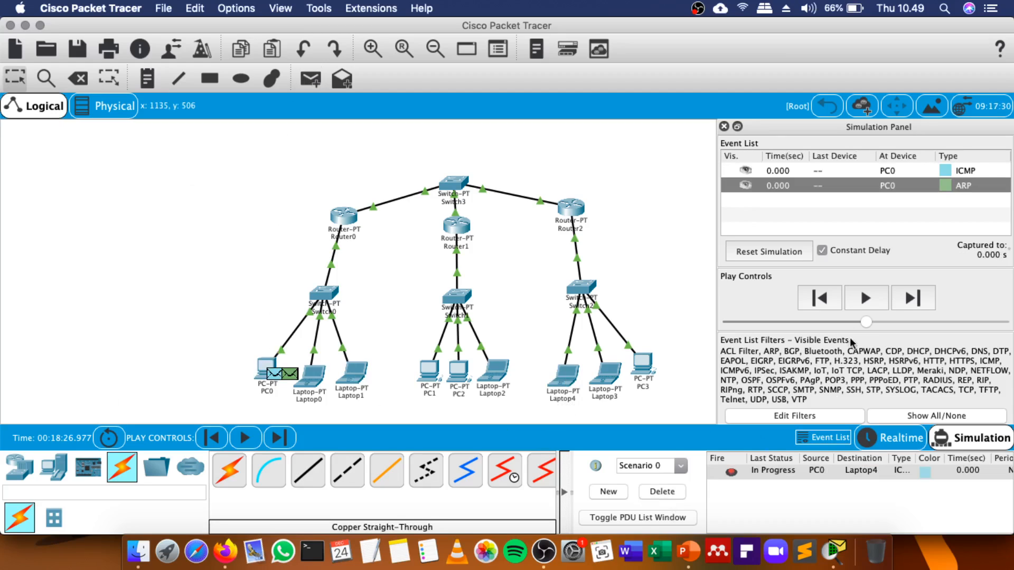
# Play the simulation of the PC0-to-Laptop4 PDU, fire it again, and review the captured events.
pyautogui.click(863, 300)
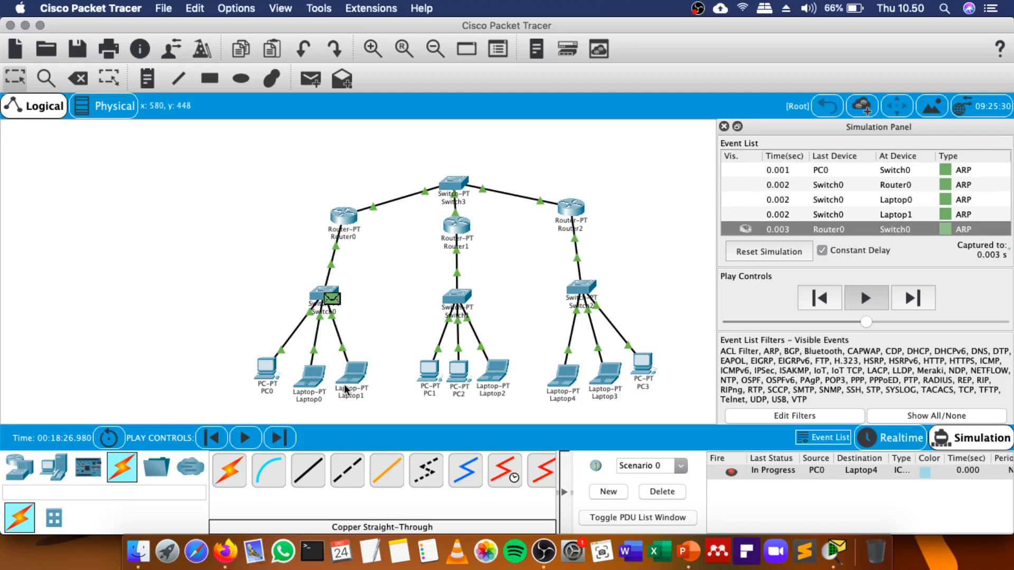
pyautogui.moveTo(345, 389)
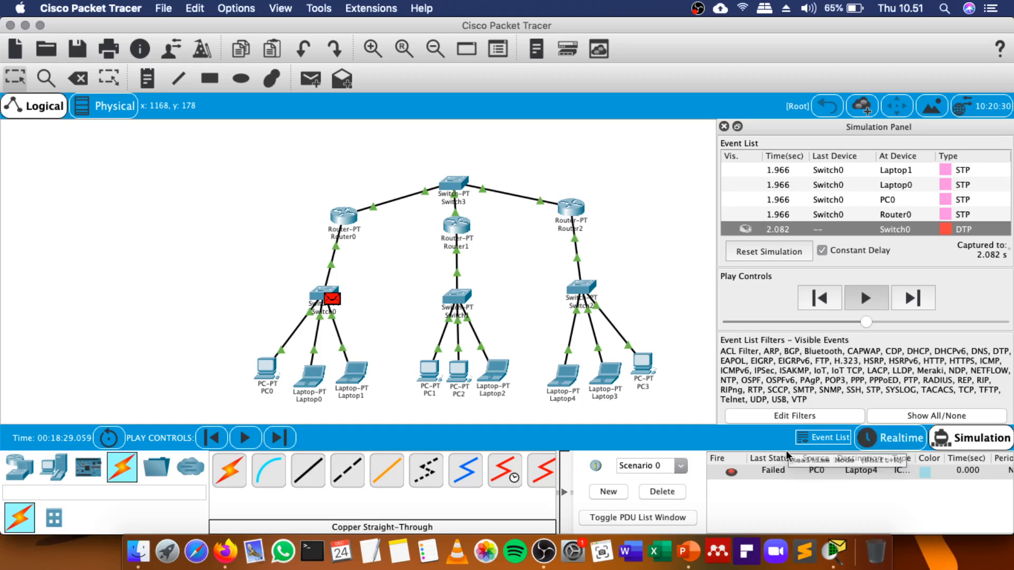
pyautogui.click(731, 472)
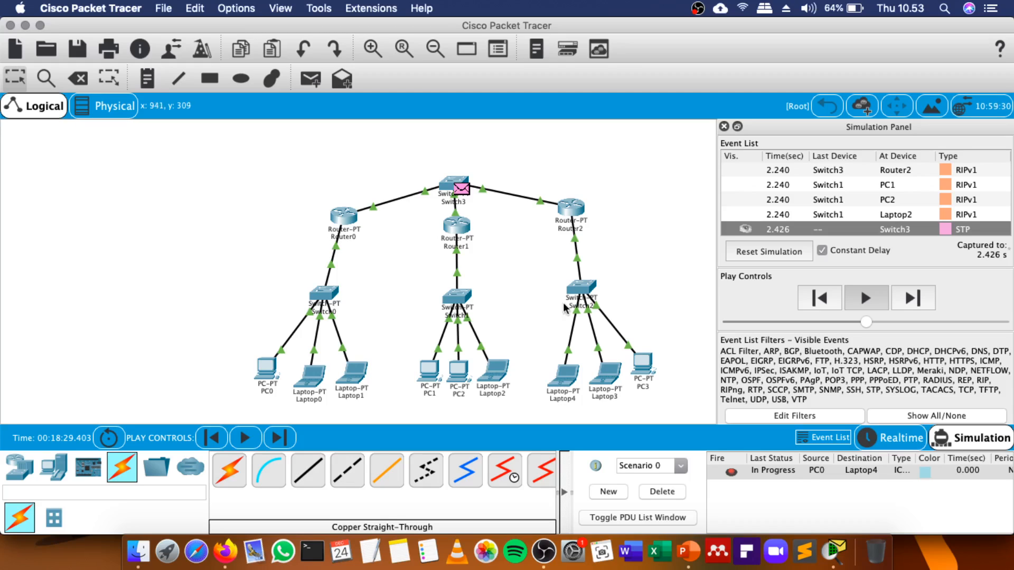
pyautogui.scroll(5, 883, 202)
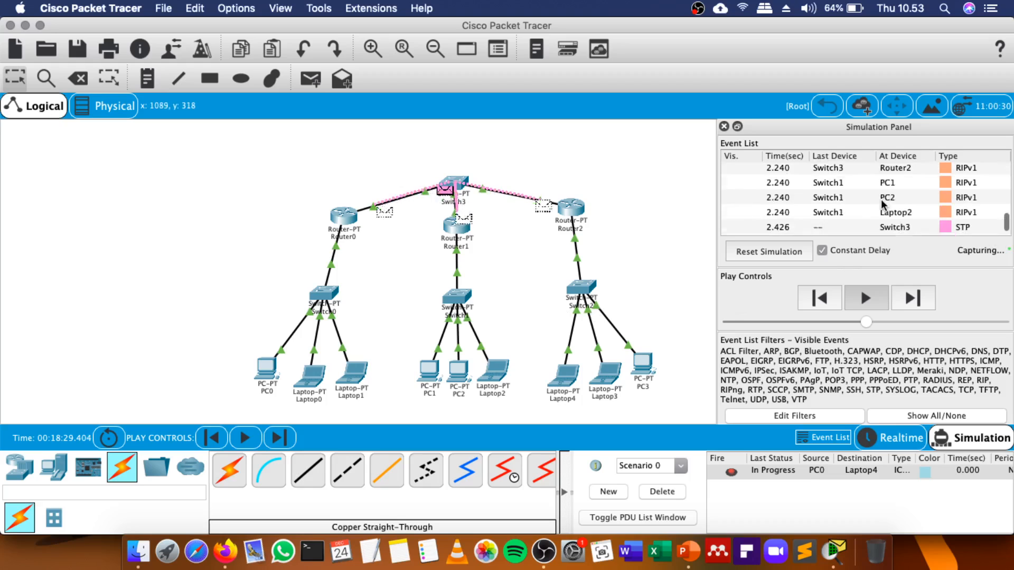
pyautogui.scroll(-2, 885, 204)
pyautogui.scroll(3, 920, 212)
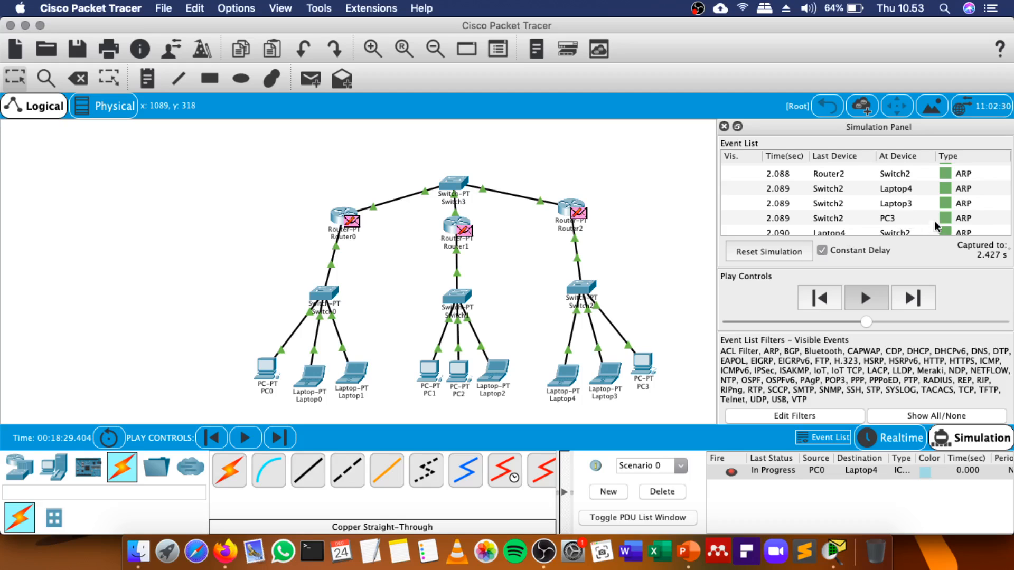
pyautogui.scroll(-6, 930, 214)
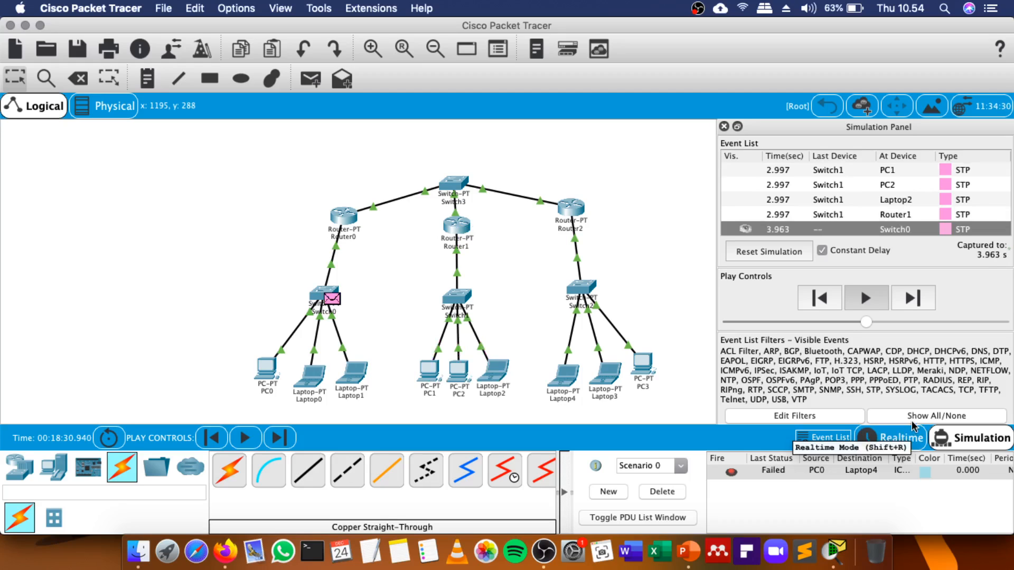
# Fire the PC0-to-Laptop4 PDU again in realtime mode and switch back to simulation mode.
pyautogui.click(723, 127)
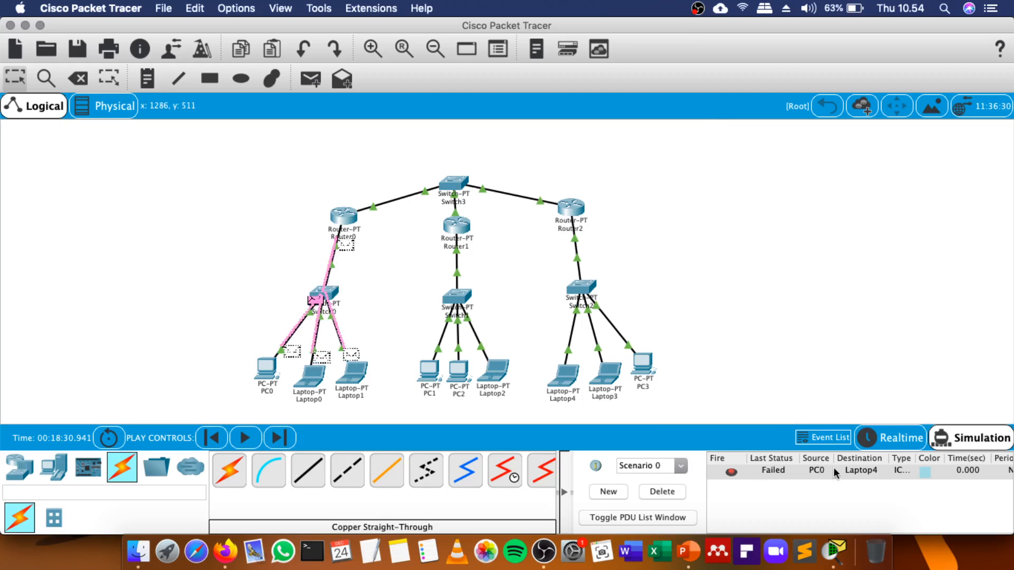
pyautogui.click(874, 438)
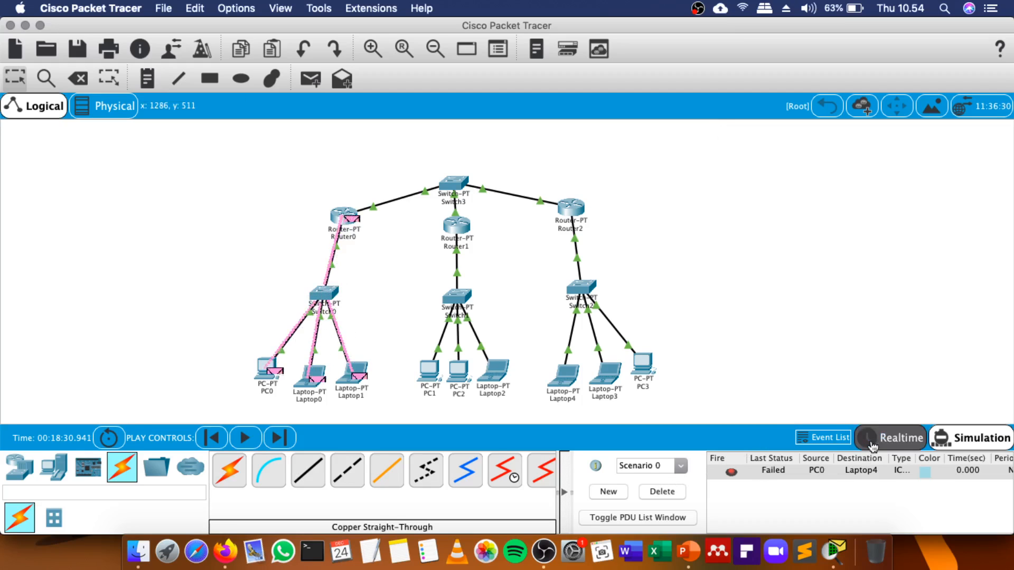
pyautogui.click(729, 472)
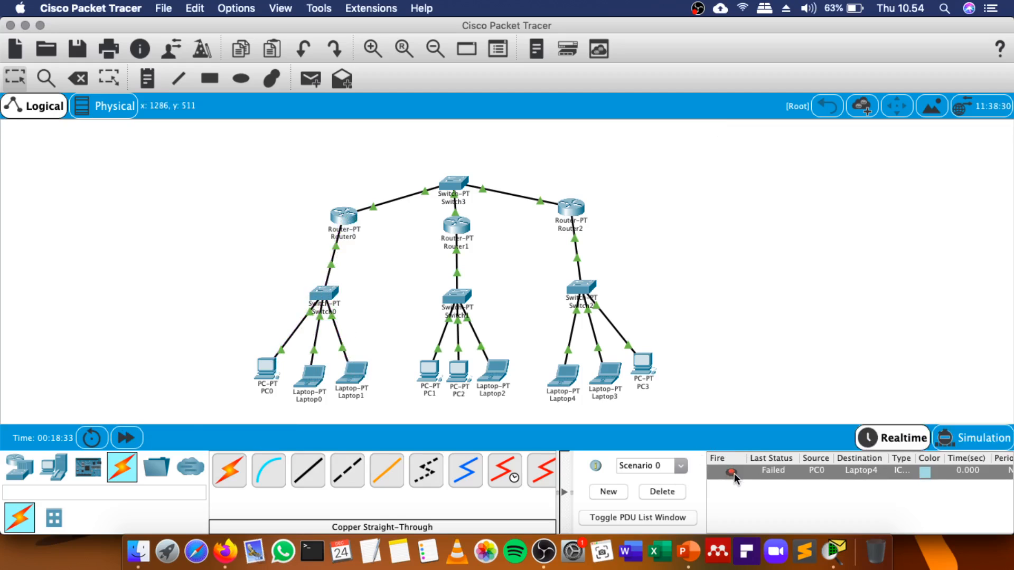
pyautogui.doubleClick(733, 472)
pyautogui.click(963, 441)
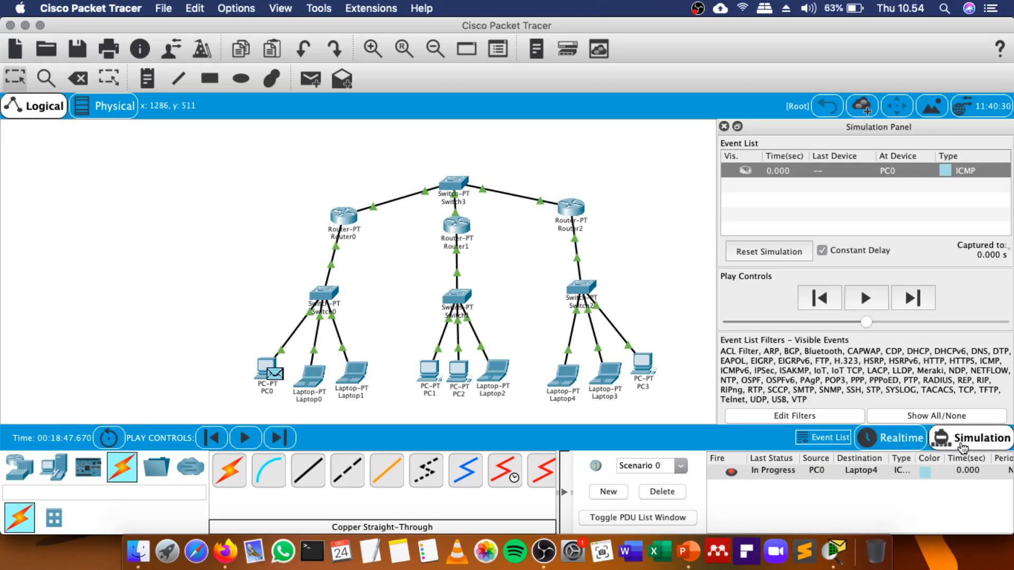
# Play the PC0-to-Laptop4 simulation at a faster playback speed, close the simulation panel and return to realtime mode.
pyautogui.click(861, 297)
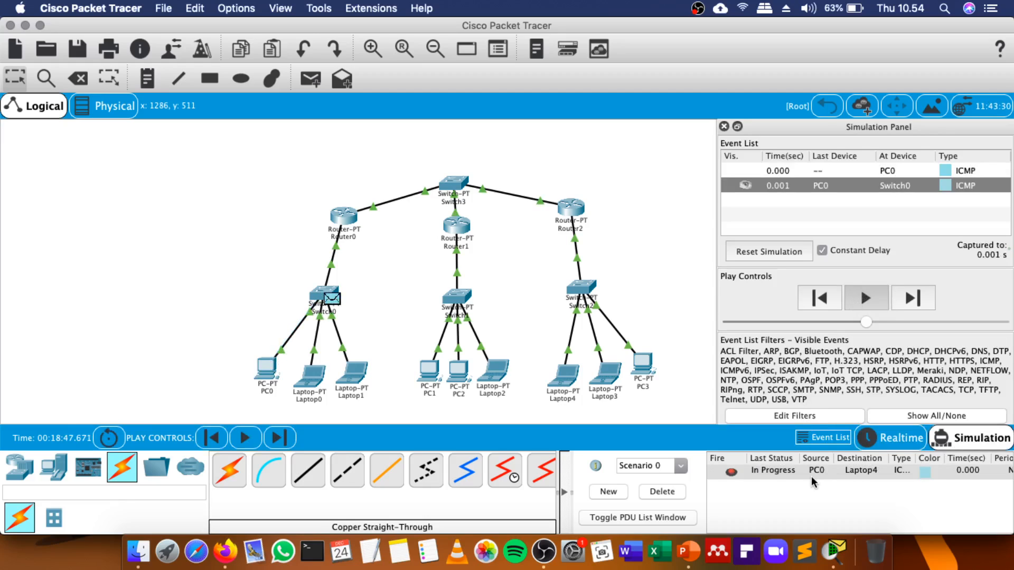
pyautogui.click(862, 291)
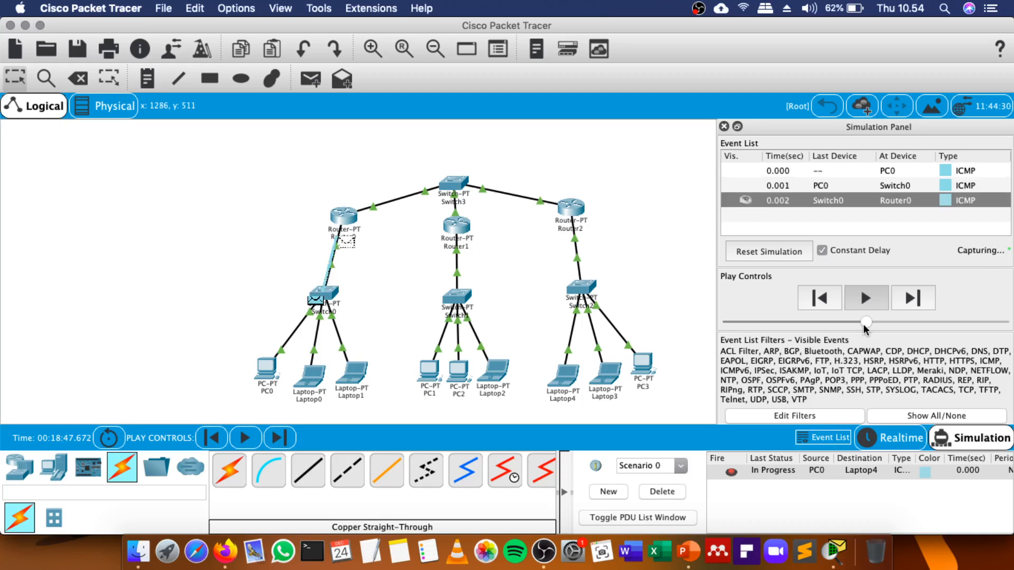
pyautogui.moveTo(865, 327); pyautogui.dragTo(935, 336)
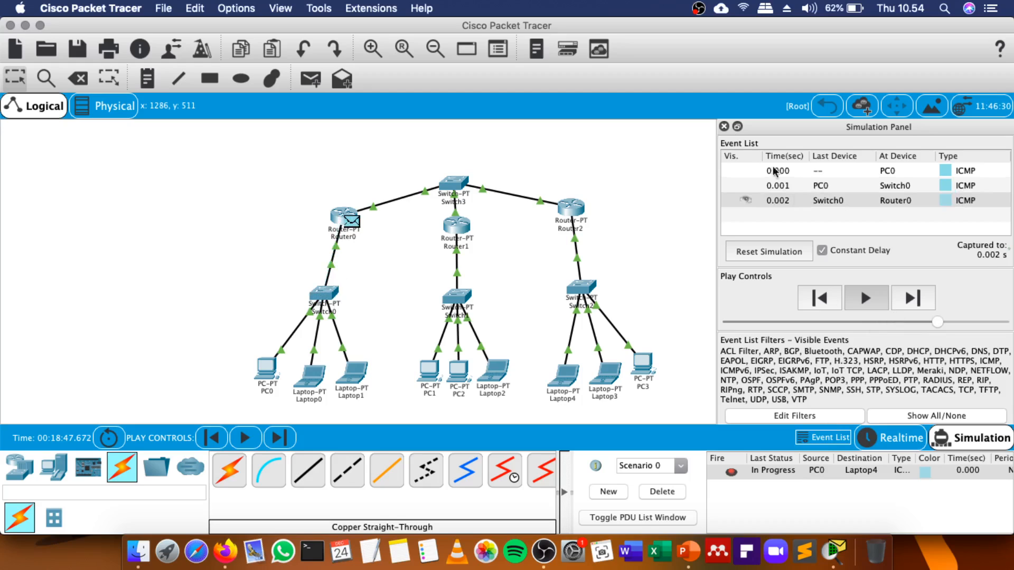
pyautogui.click(724, 126)
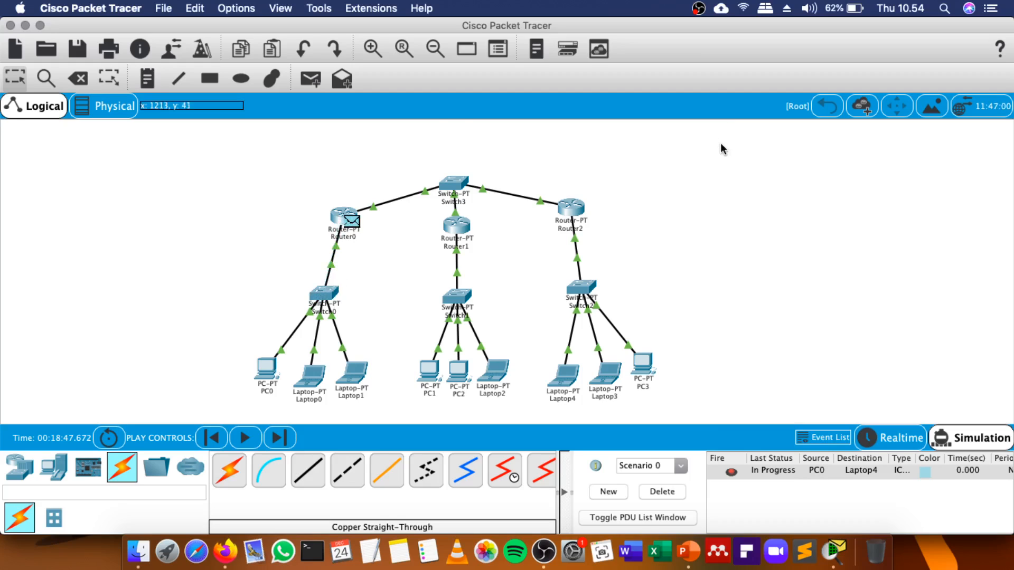
pyautogui.click(896, 441)
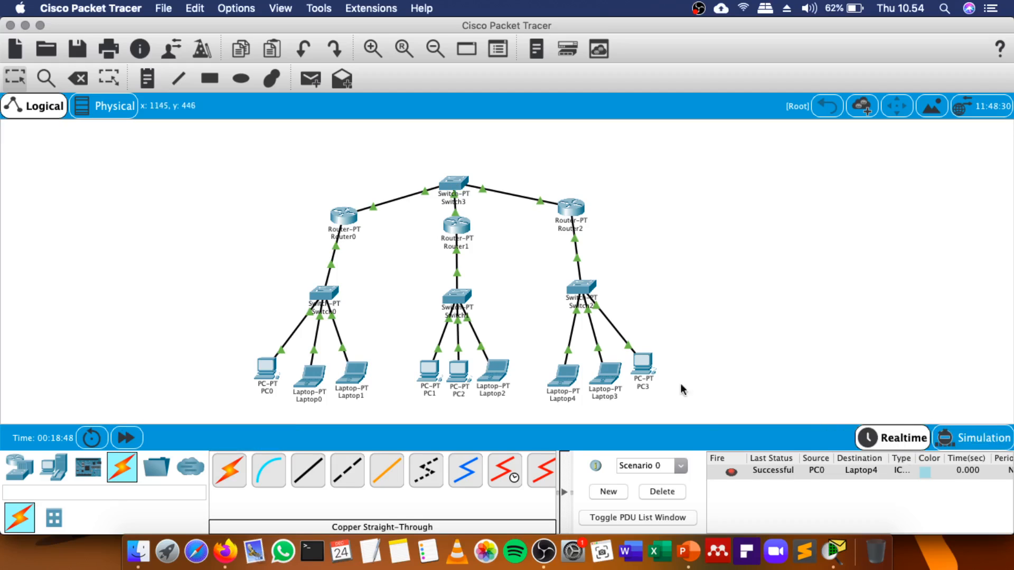
# Send another simple PDU from PC0 to Laptop4 in realtime mode.
pyautogui.click(310, 79)
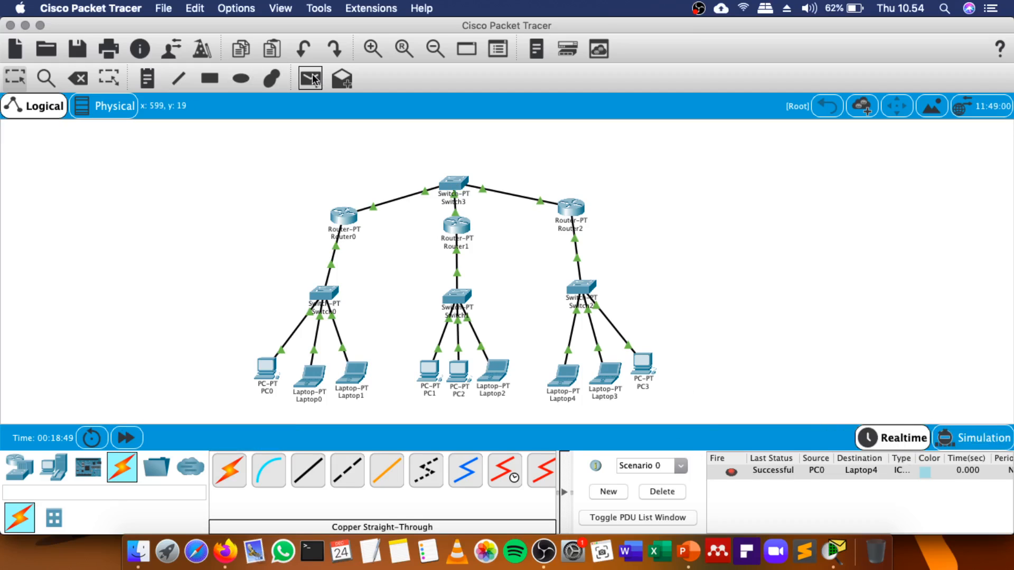
pyautogui.click(268, 364)
pyautogui.click(564, 380)
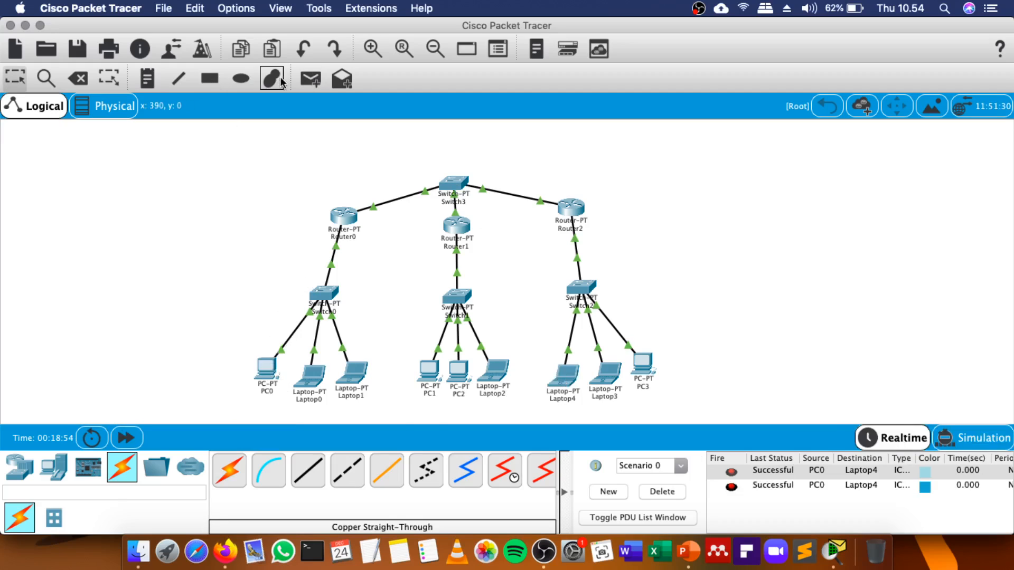
# Send a simple PDU from Laptop0 to Laptop3 twice.
pyautogui.click(310, 79)
pyautogui.click(312, 376)
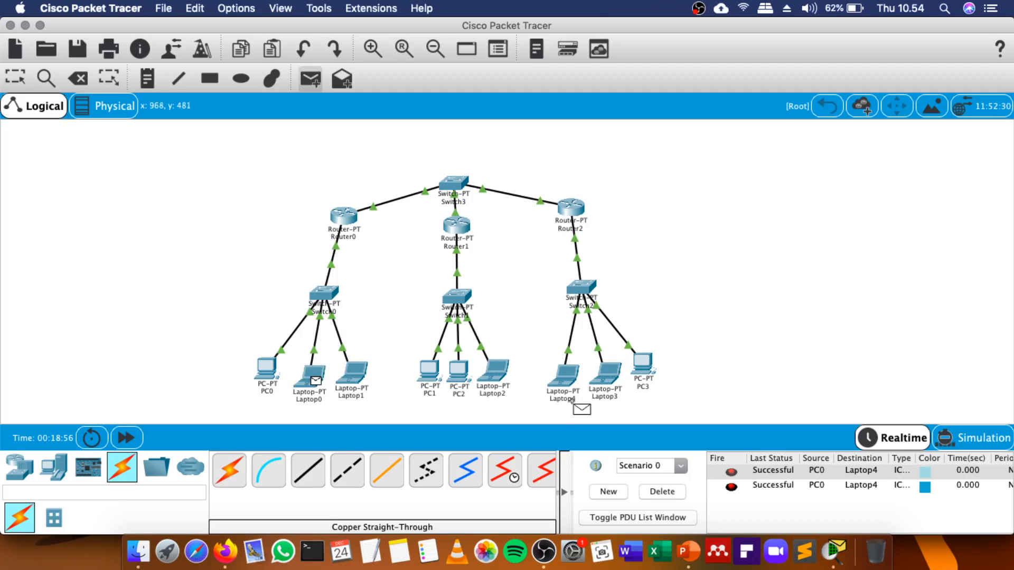
pyautogui.click(603, 380)
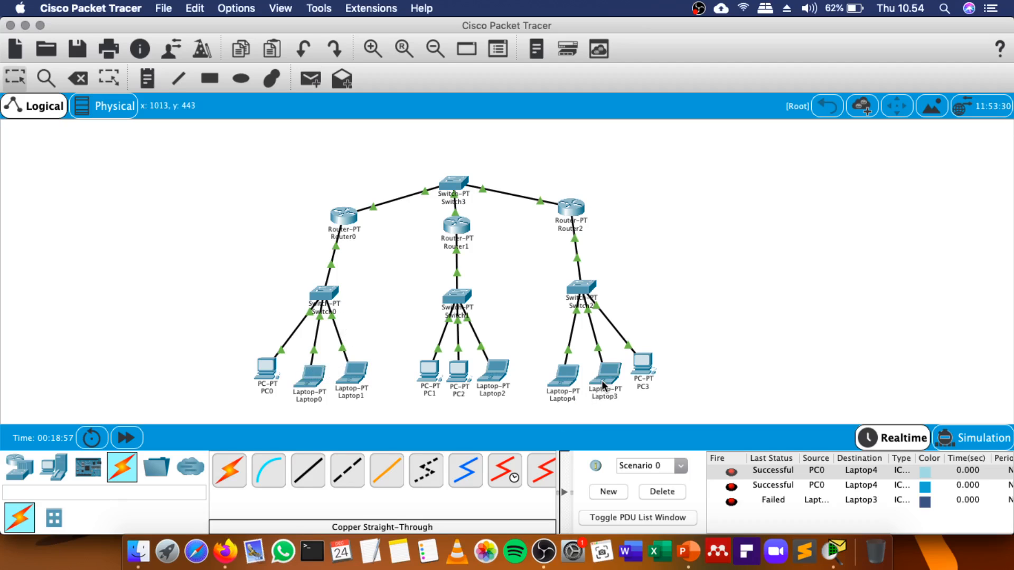
pyautogui.click(310, 79)
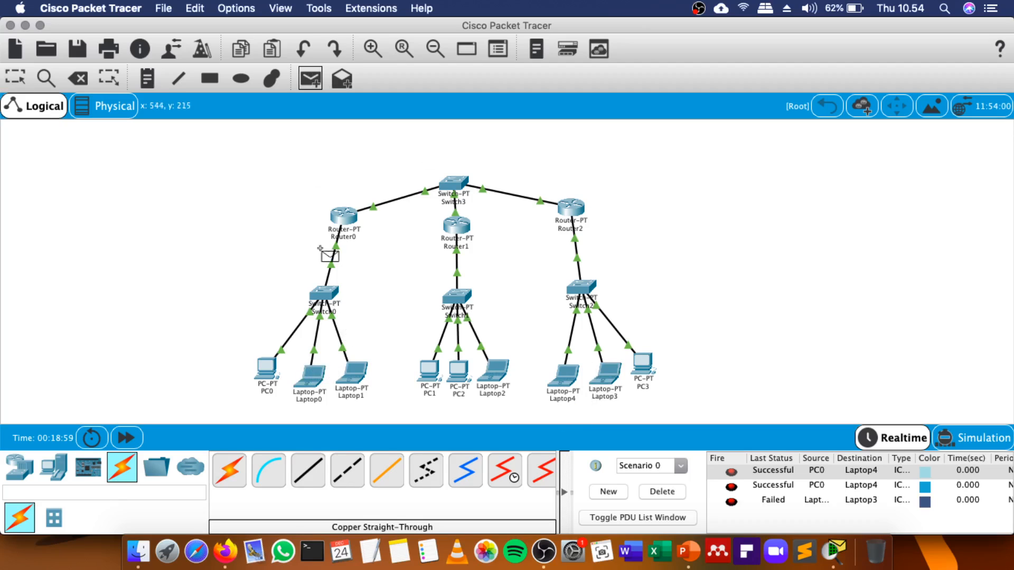
pyautogui.click(313, 374)
pyautogui.click(591, 378)
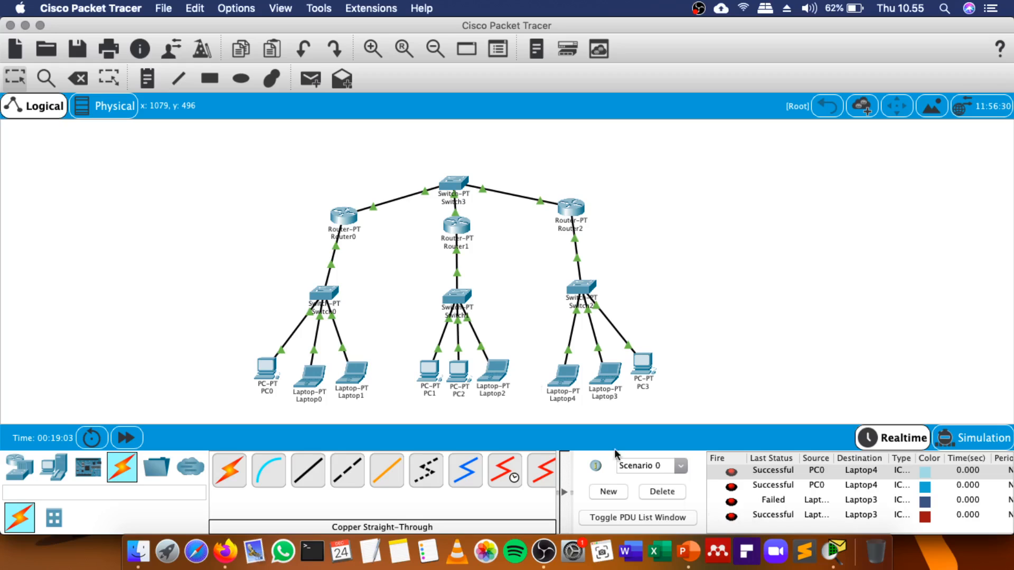
# Send a simple PDU from Laptop1 to PC3 twice.
pyautogui.click(309, 79)
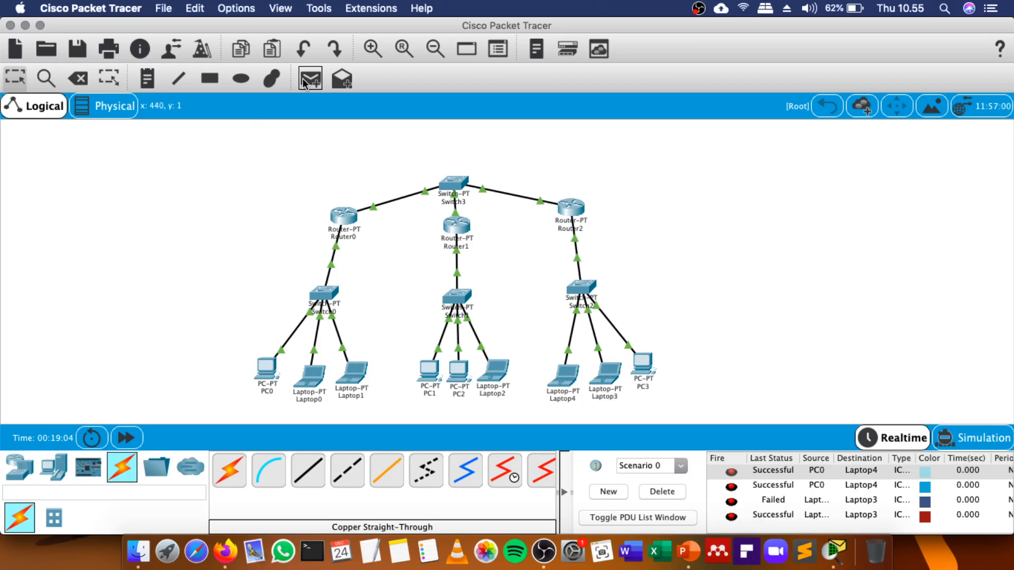
pyautogui.click(355, 373)
pyautogui.click(642, 363)
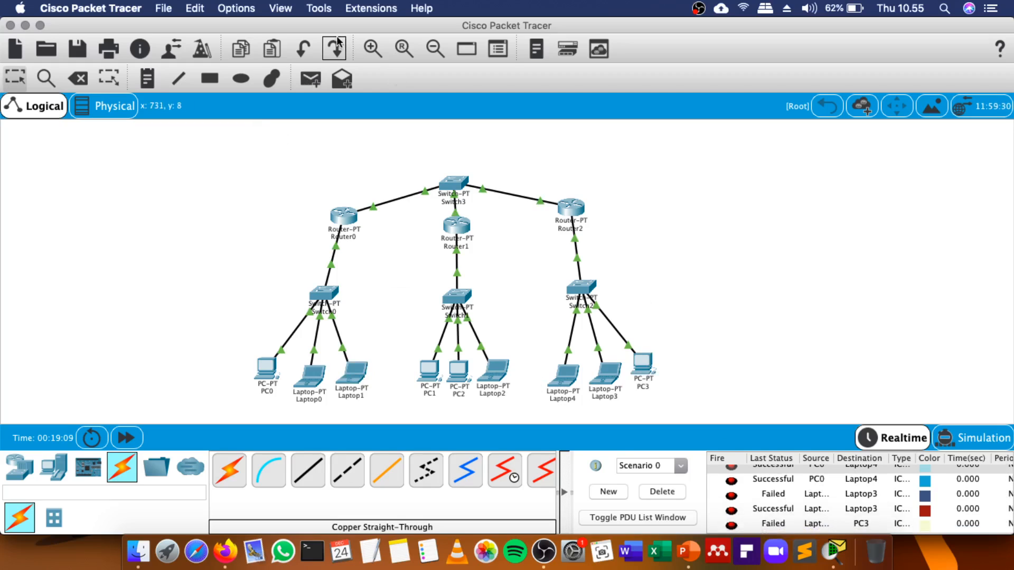
pyautogui.click(310, 79)
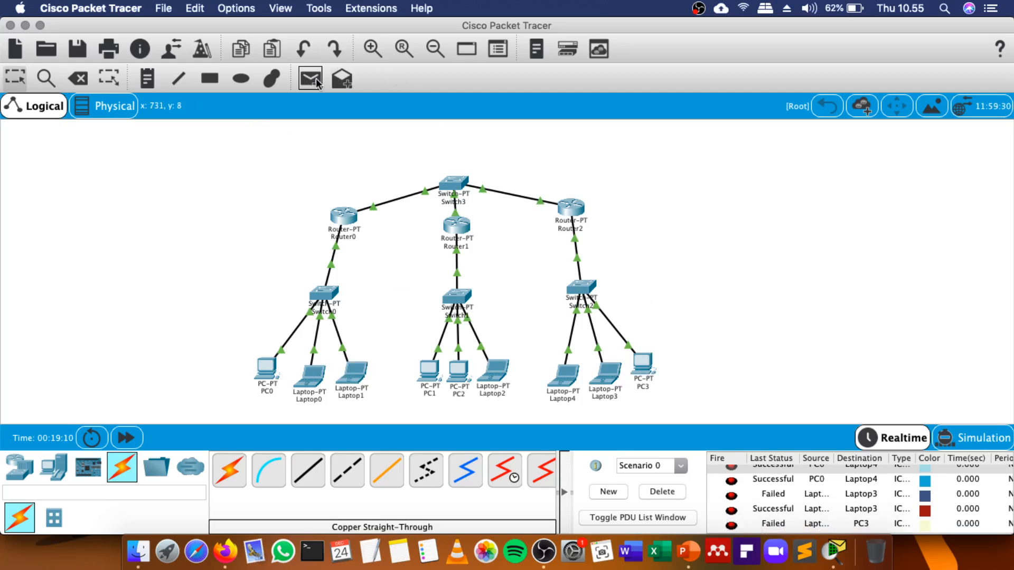
pyautogui.click(350, 376)
pyautogui.click(642, 363)
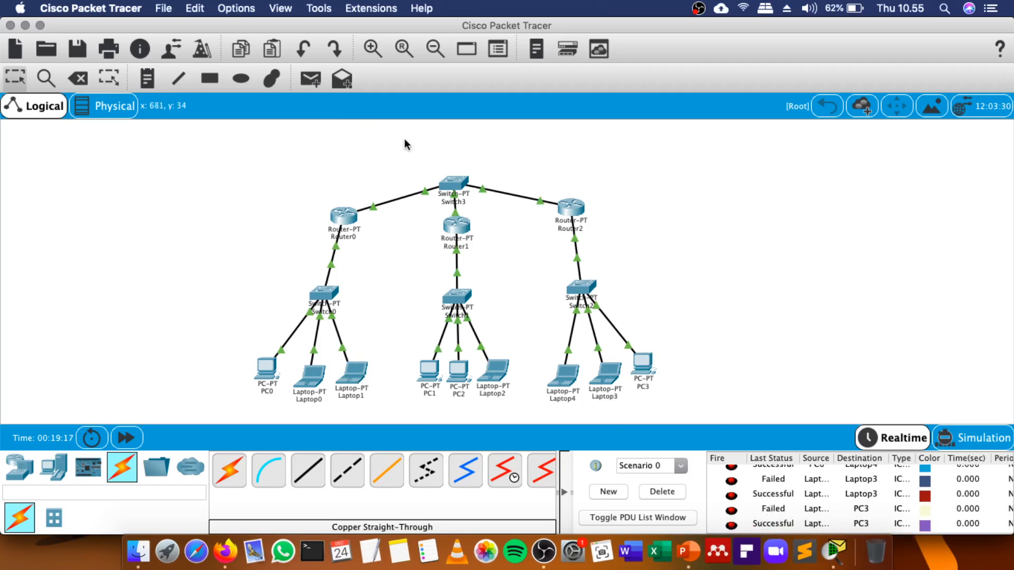
# Send one more simple PDU from Laptop1 to PC3.
pyautogui.scroll(-5, 671, 359)
pyautogui.scroll(3, 776, 407)
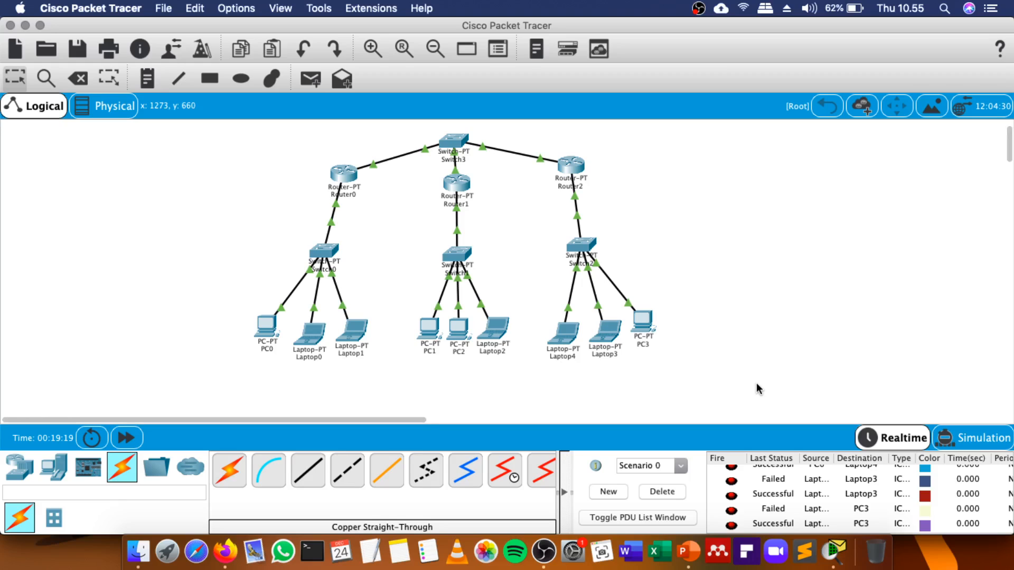
pyautogui.scroll(2, 511, 234)
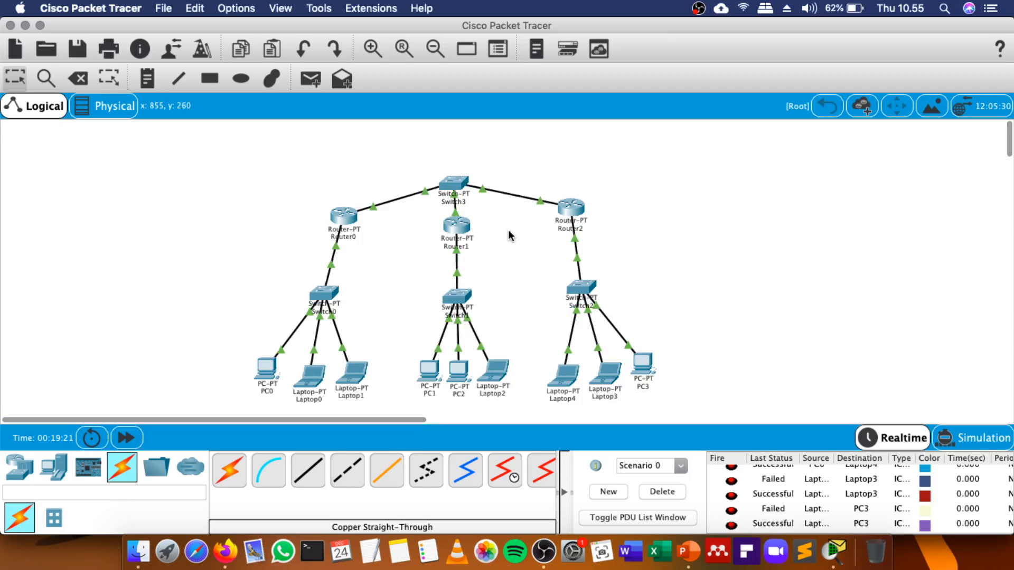
pyautogui.scroll(-2, 511, 236)
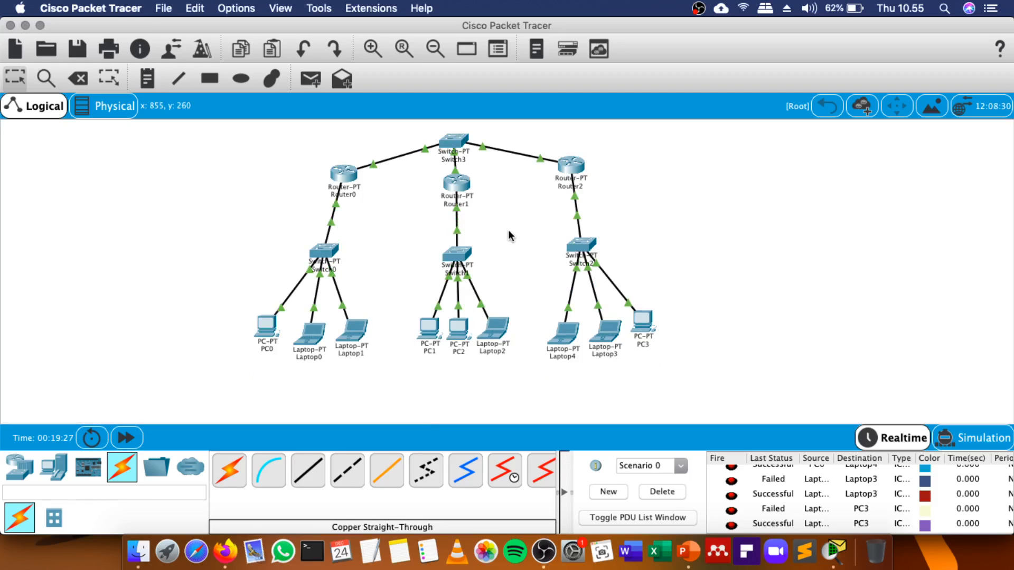
pyautogui.click(309, 79)
pyautogui.click(352, 331)
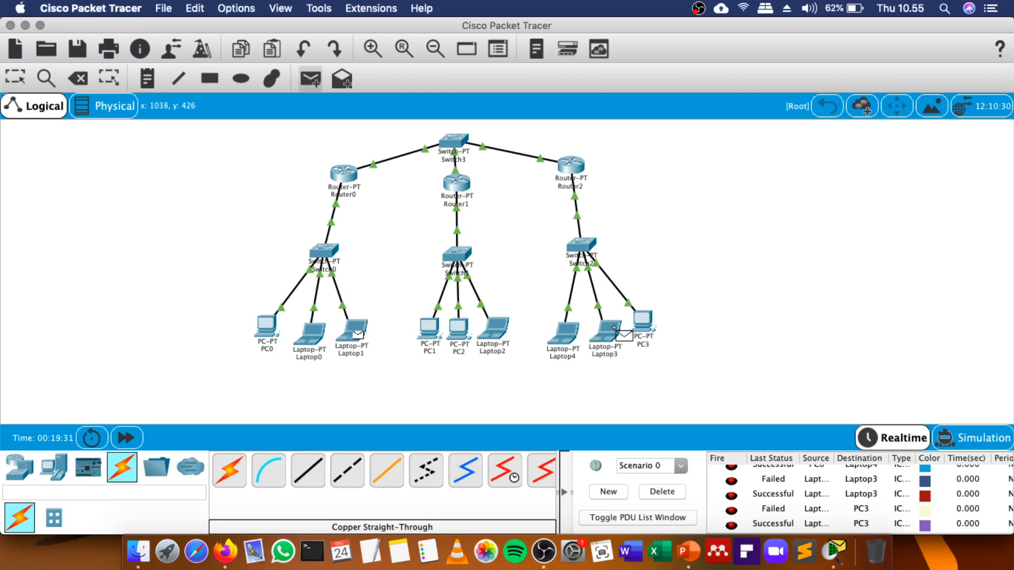
pyautogui.click(642, 321)
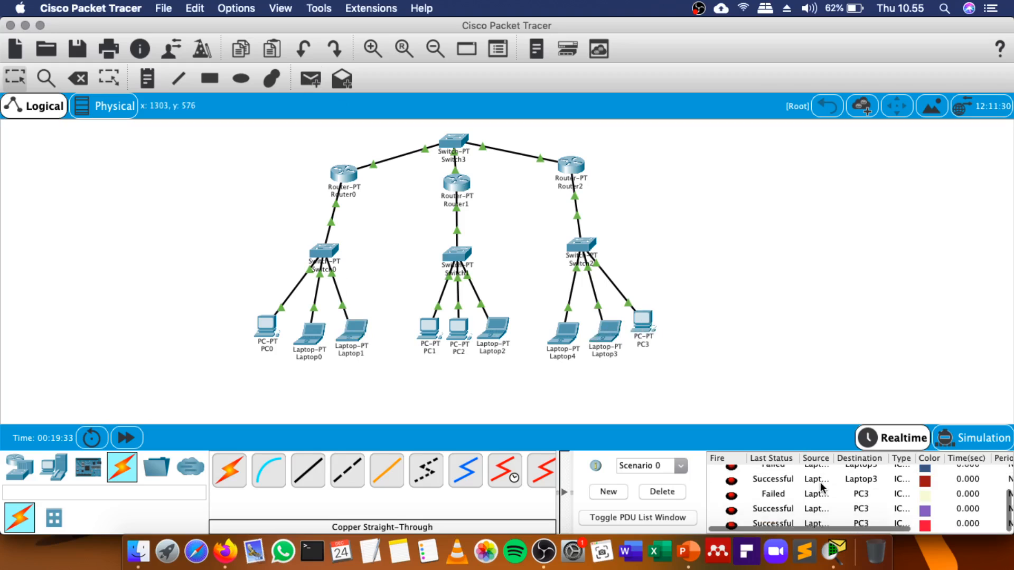
# Clear all PDUs from Scenario 0 and send a simple PDU from Laptop0 to PC2 twice.
pyautogui.click(675, 492)
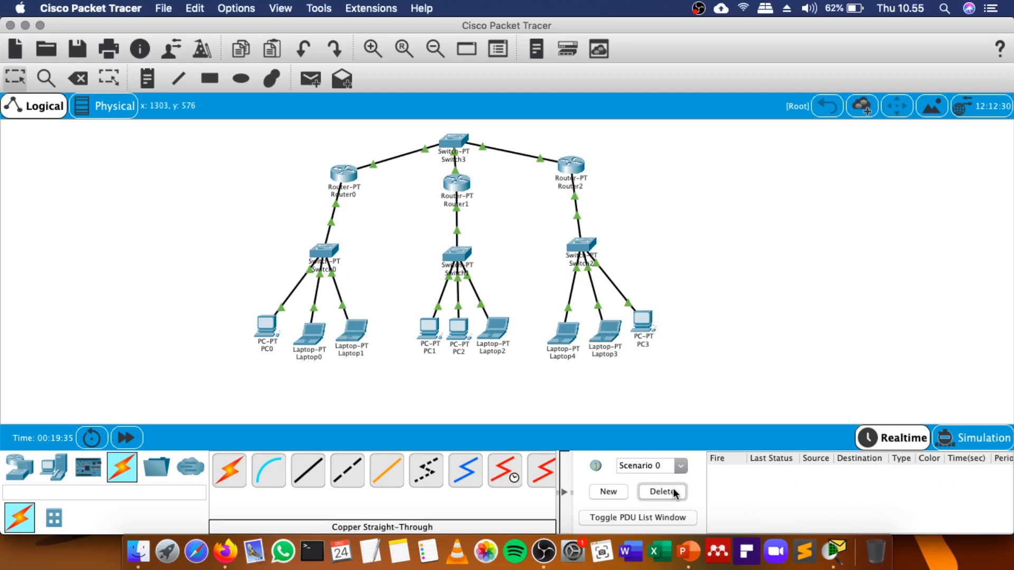
pyautogui.click(310, 79)
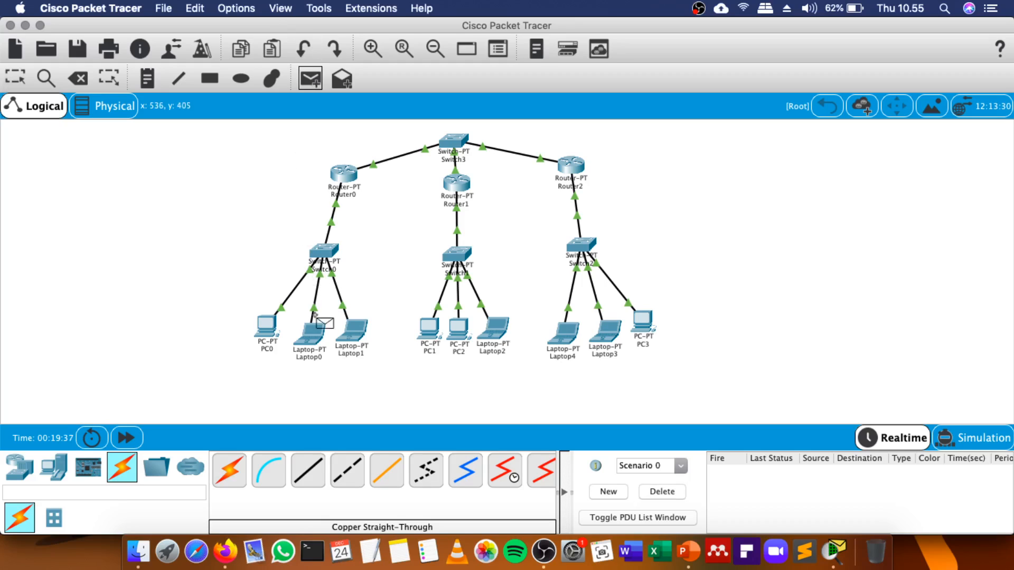
pyautogui.click(312, 332)
pyautogui.click(462, 334)
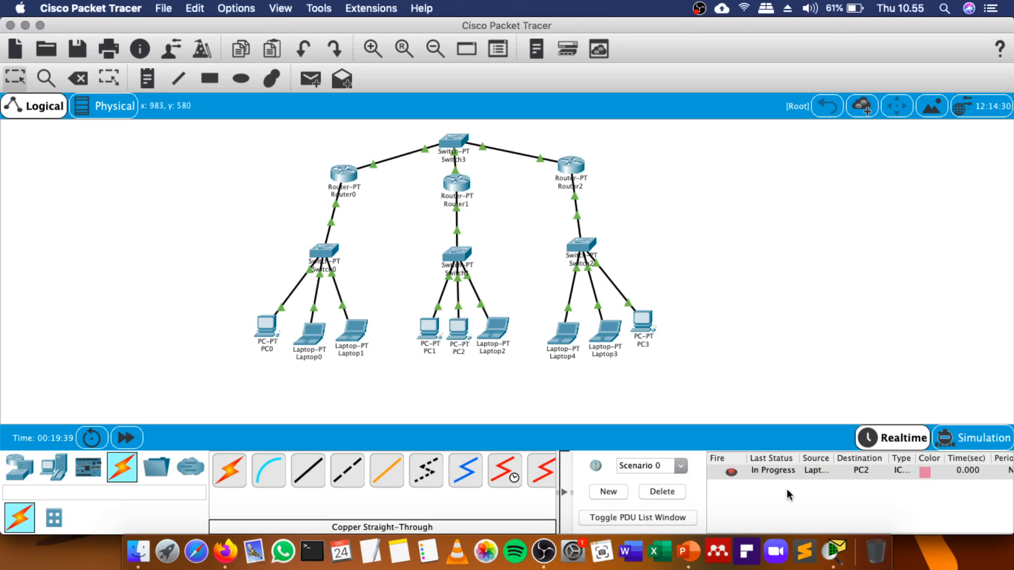
pyautogui.click(310, 79)
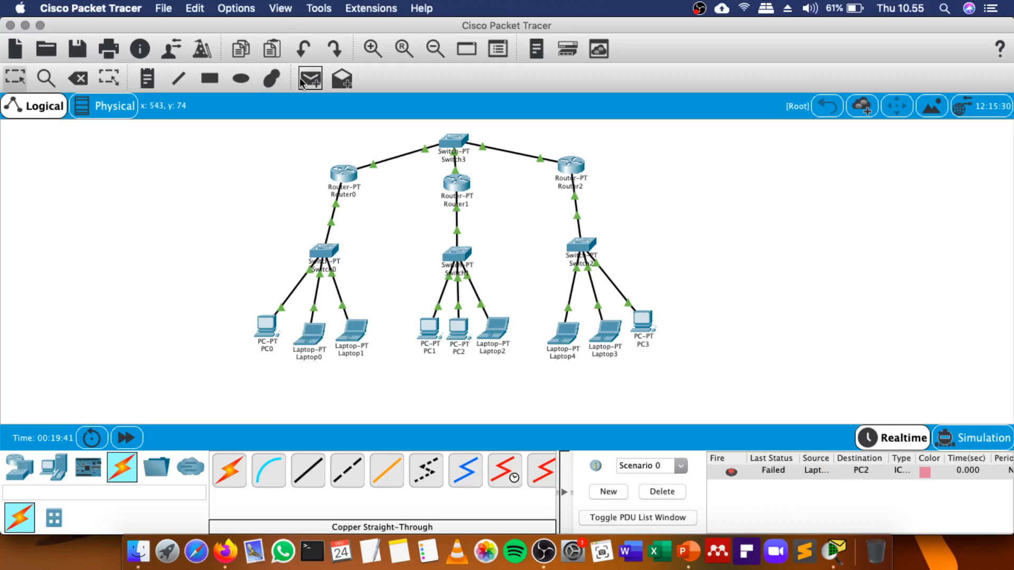
pyautogui.click(310, 332)
pyautogui.click(458, 330)
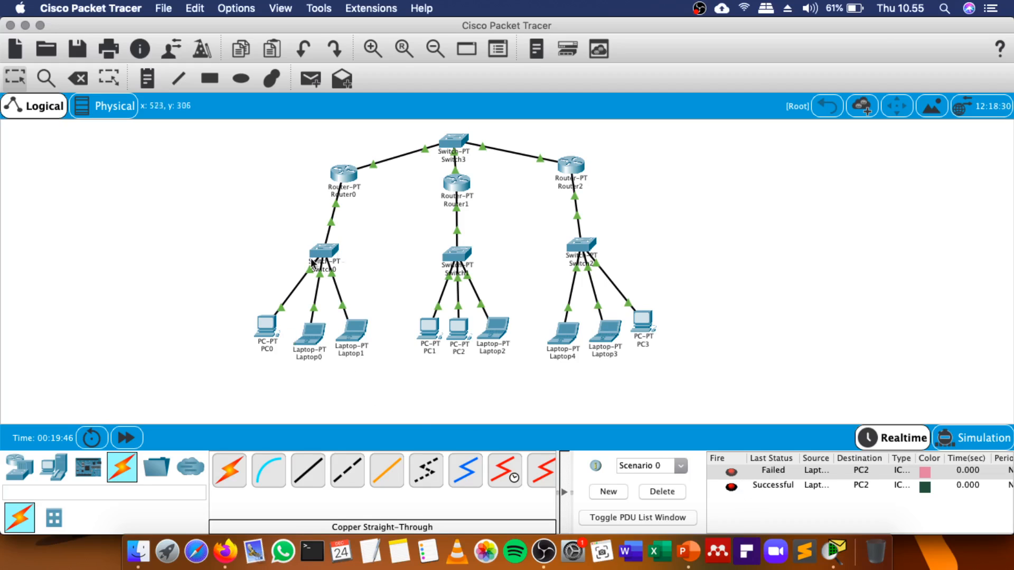
pyautogui.moveTo(439, 176)
pyautogui.click(79, 76)
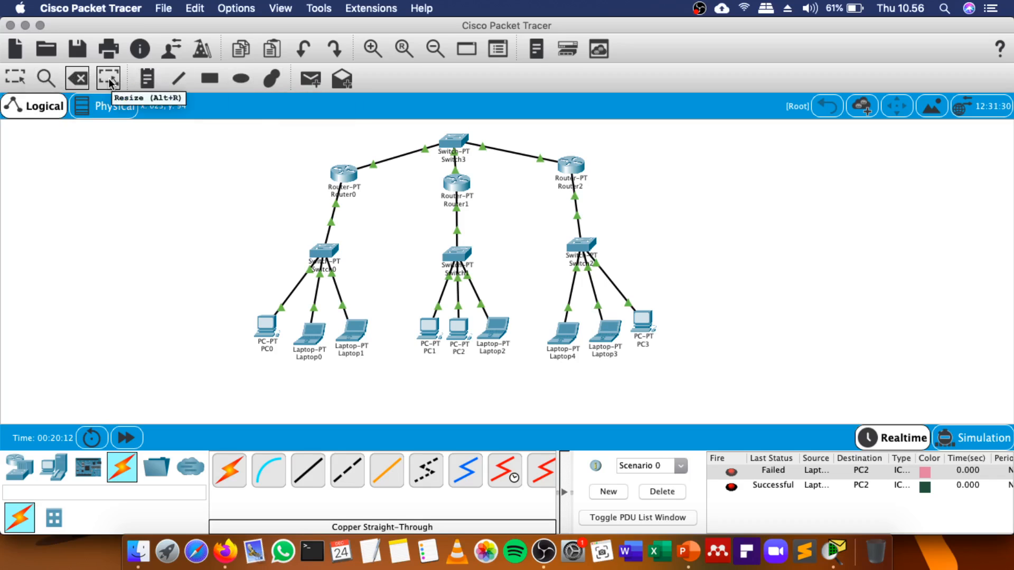
pyautogui.click(147, 78)
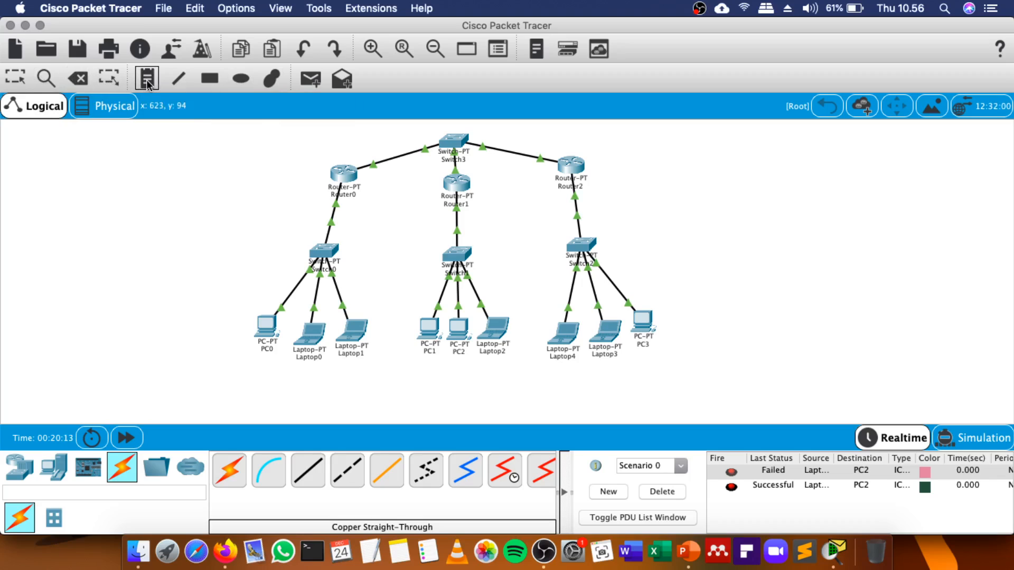
pyautogui.click(331, 274)
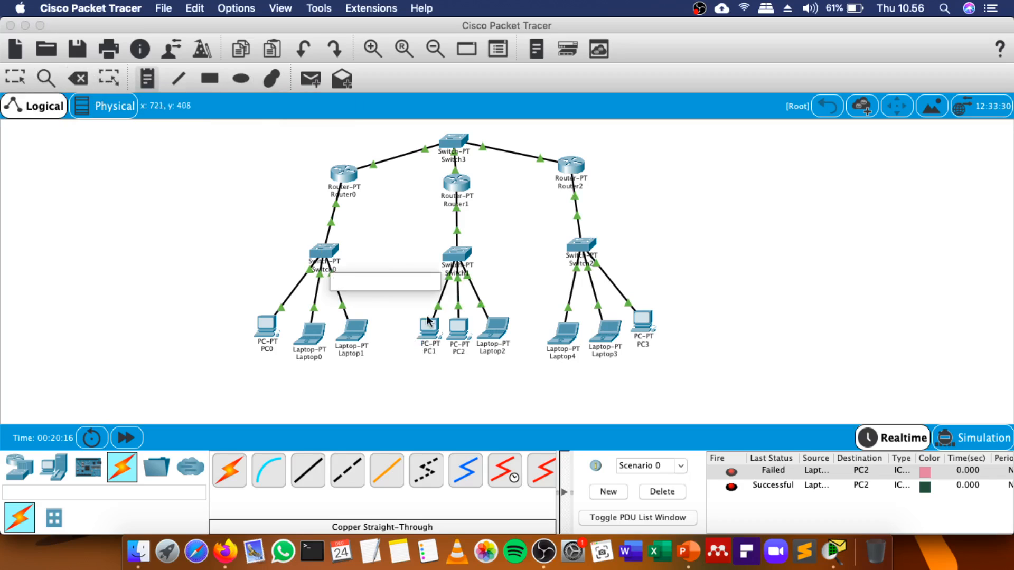
pyautogui.click(400, 343)
pyautogui.click(340, 303)
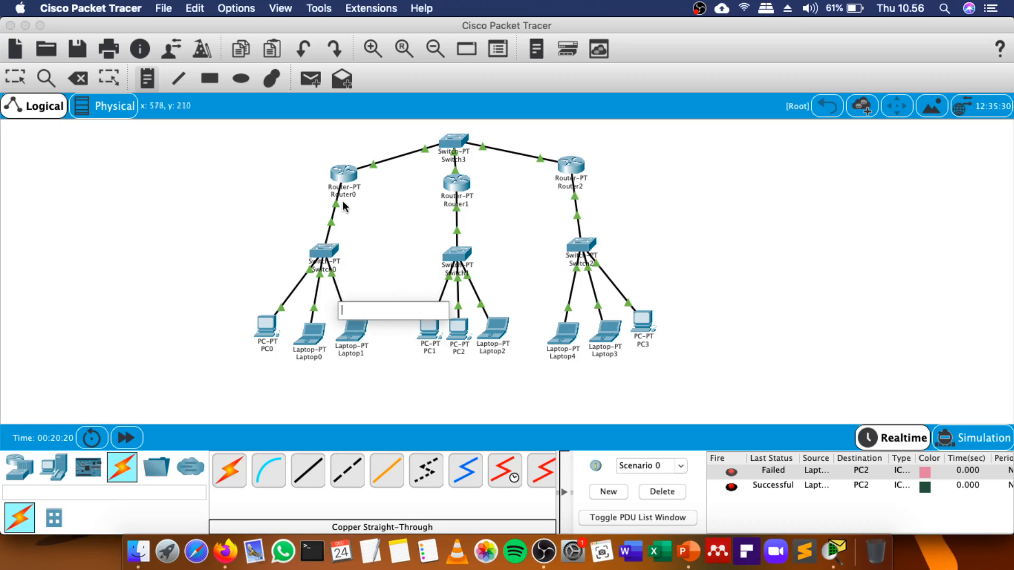
pyautogui.click(350, 170)
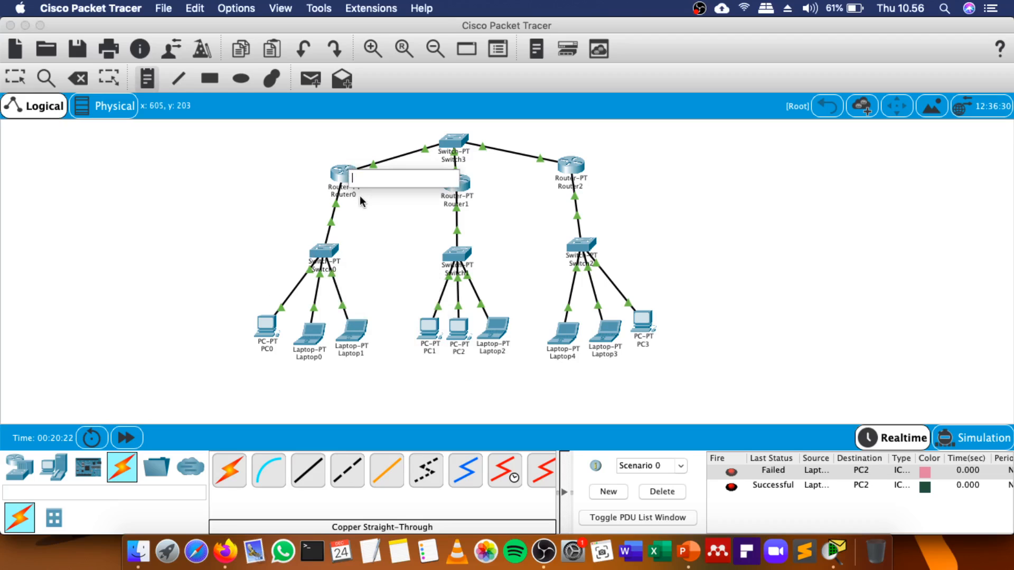
pyautogui.click(334, 205)
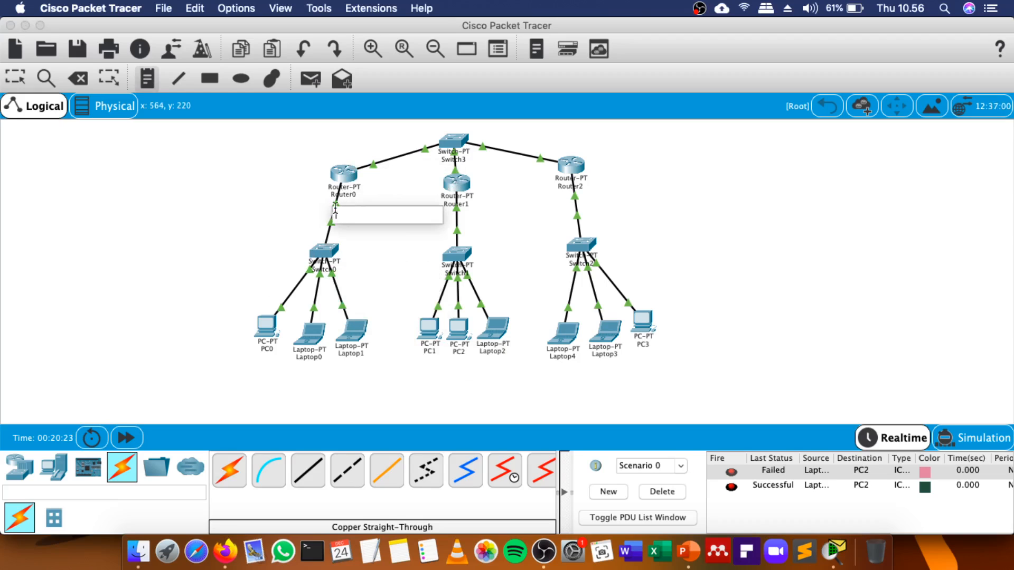
pyautogui.click(247, 233)
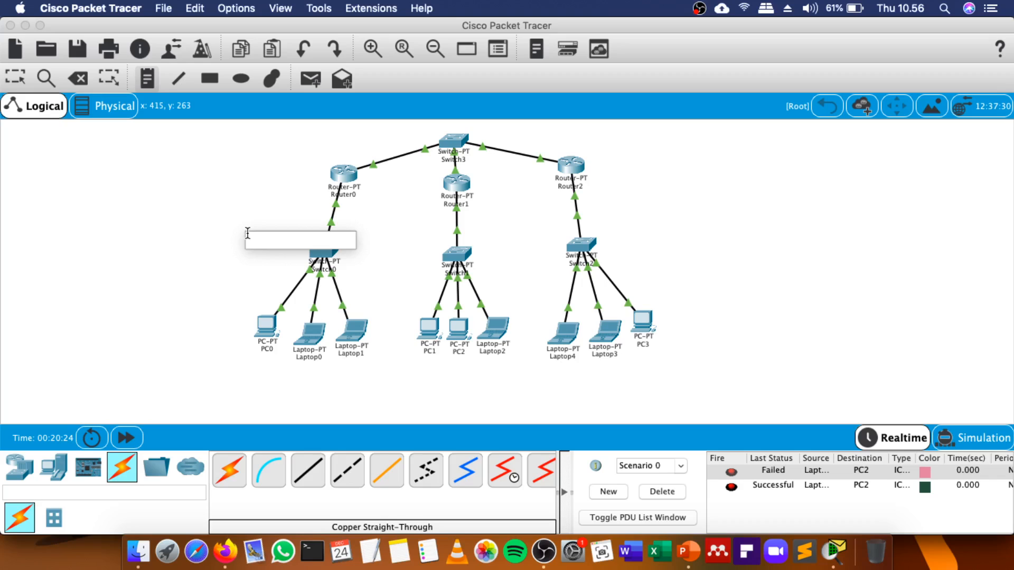
pyautogui.click(160, 478)
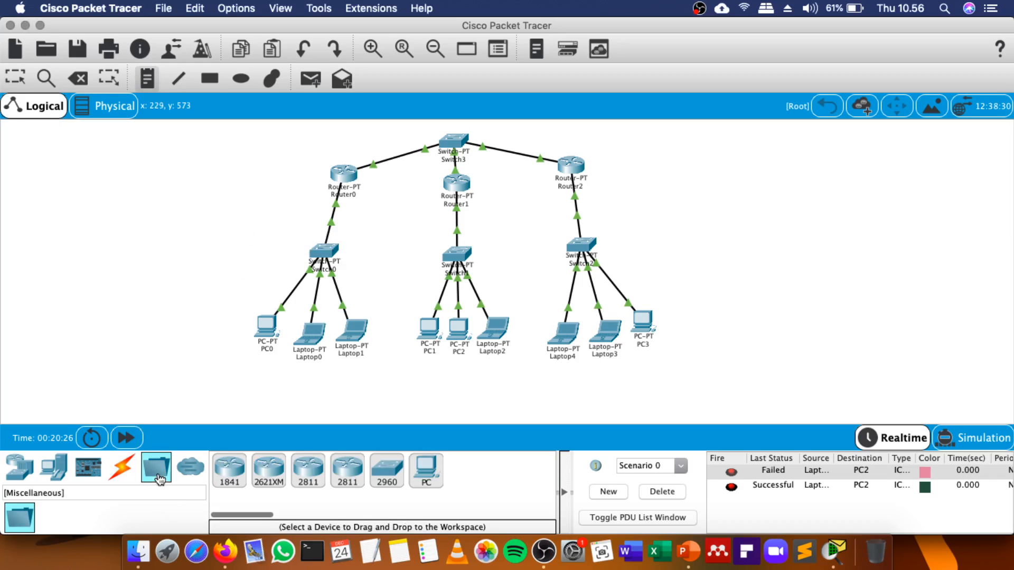
pyautogui.click(113, 475)
pyautogui.click(91, 475)
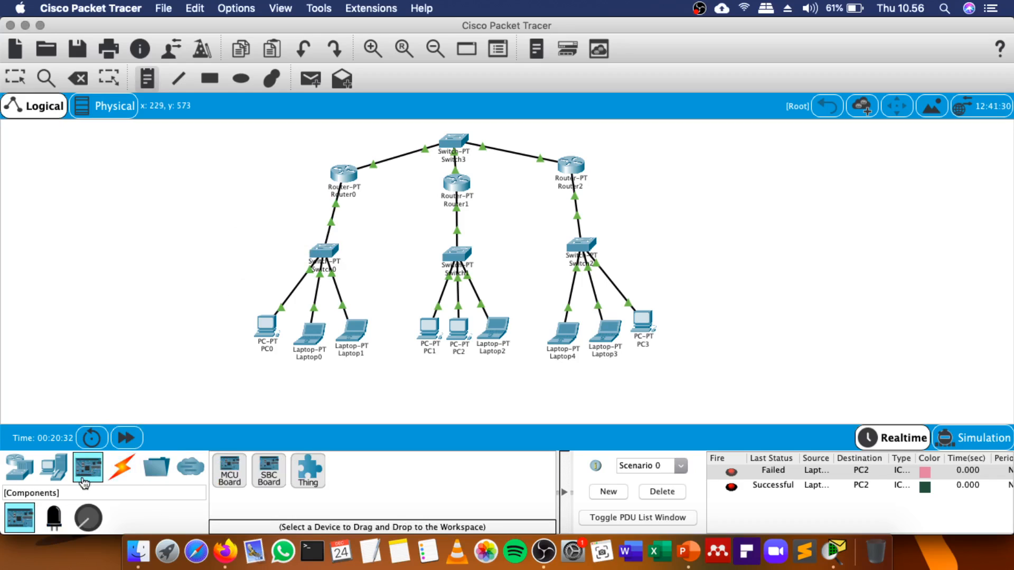
pyautogui.click(65, 479)
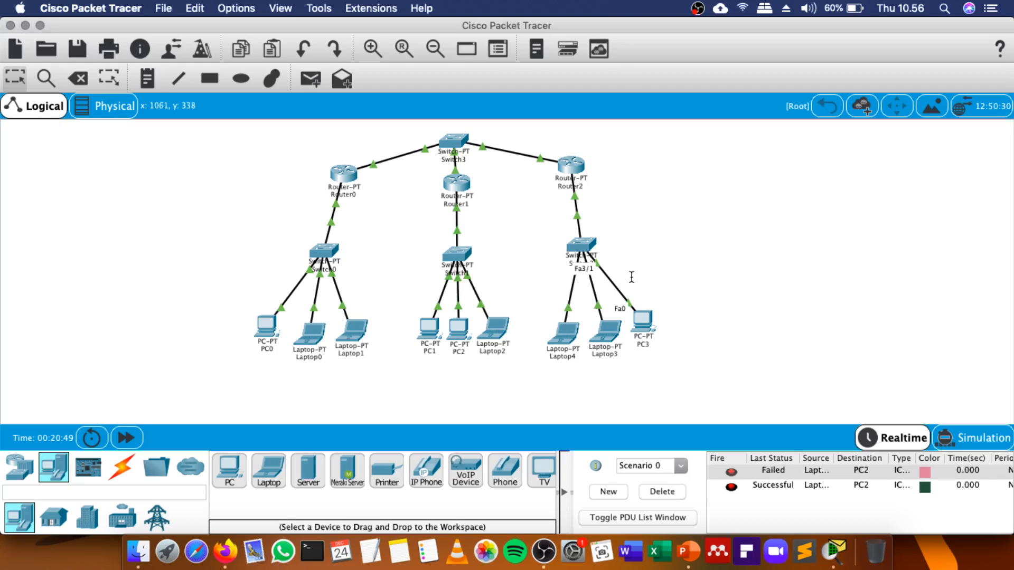
# Unplug the PC3 end of the Switch2 cable and reconnect it to PC3's FastEthernet0 port.
pyautogui.click(629, 308)
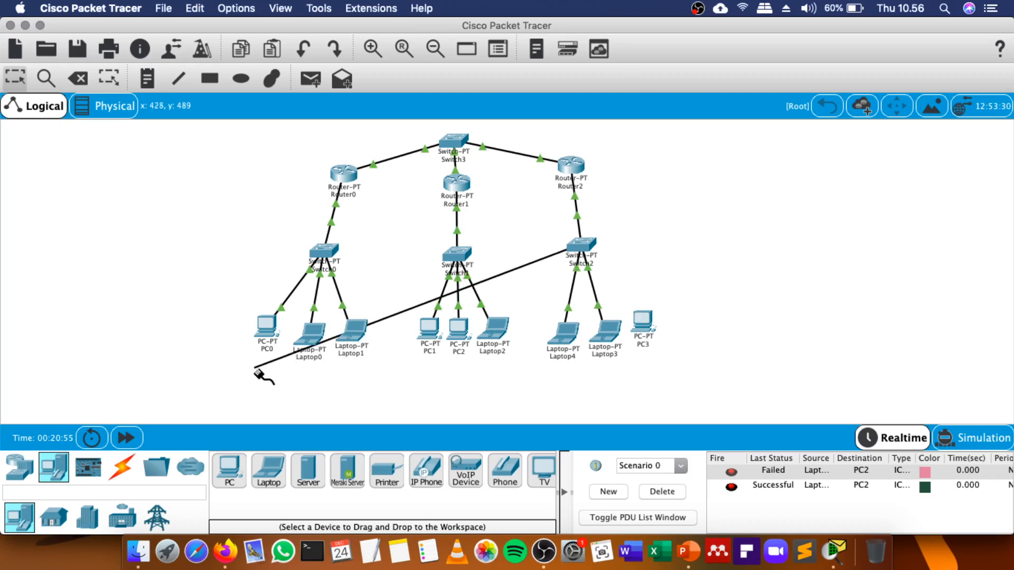
pyautogui.click(643, 318)
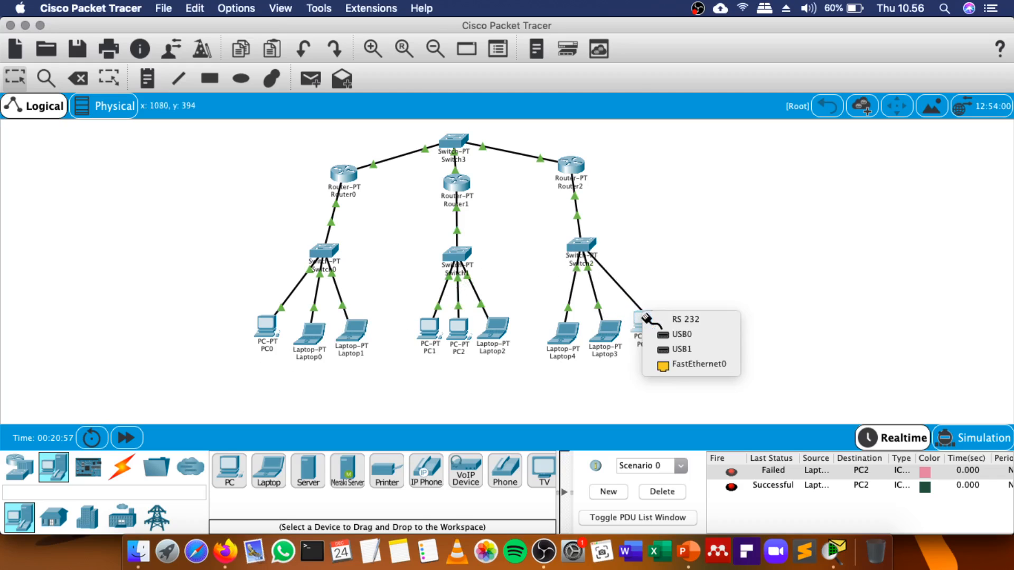
pyautogui.click(684, 360)
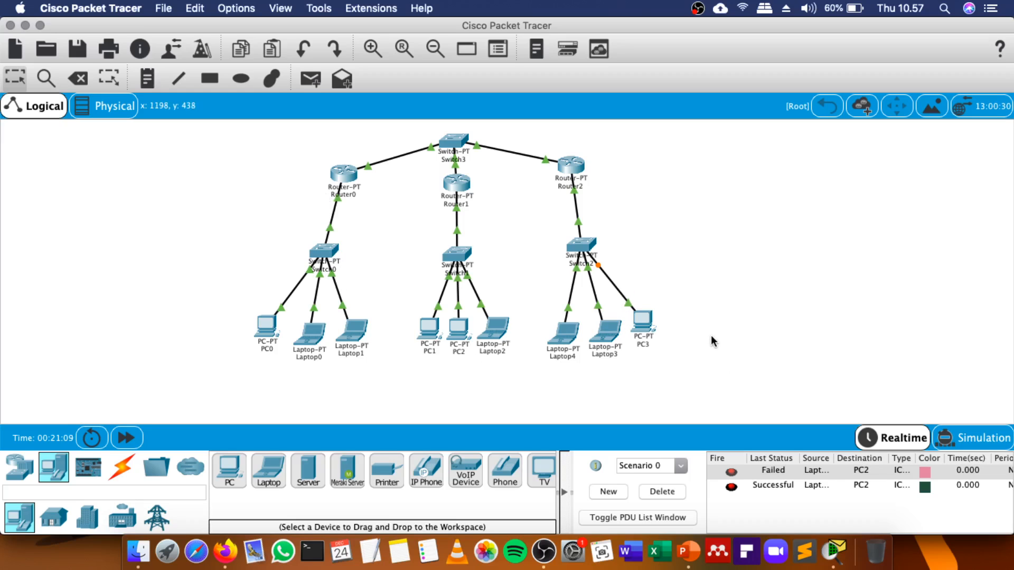
# Switch to the PowerPoint subnetting presentation to view the subnet result table.
pyautogui.click(689, 551)
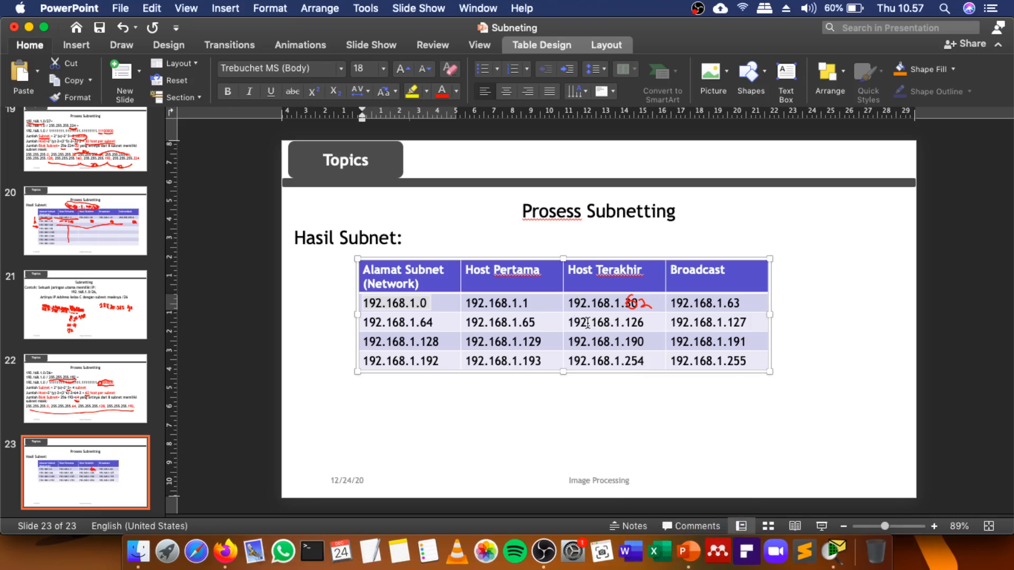